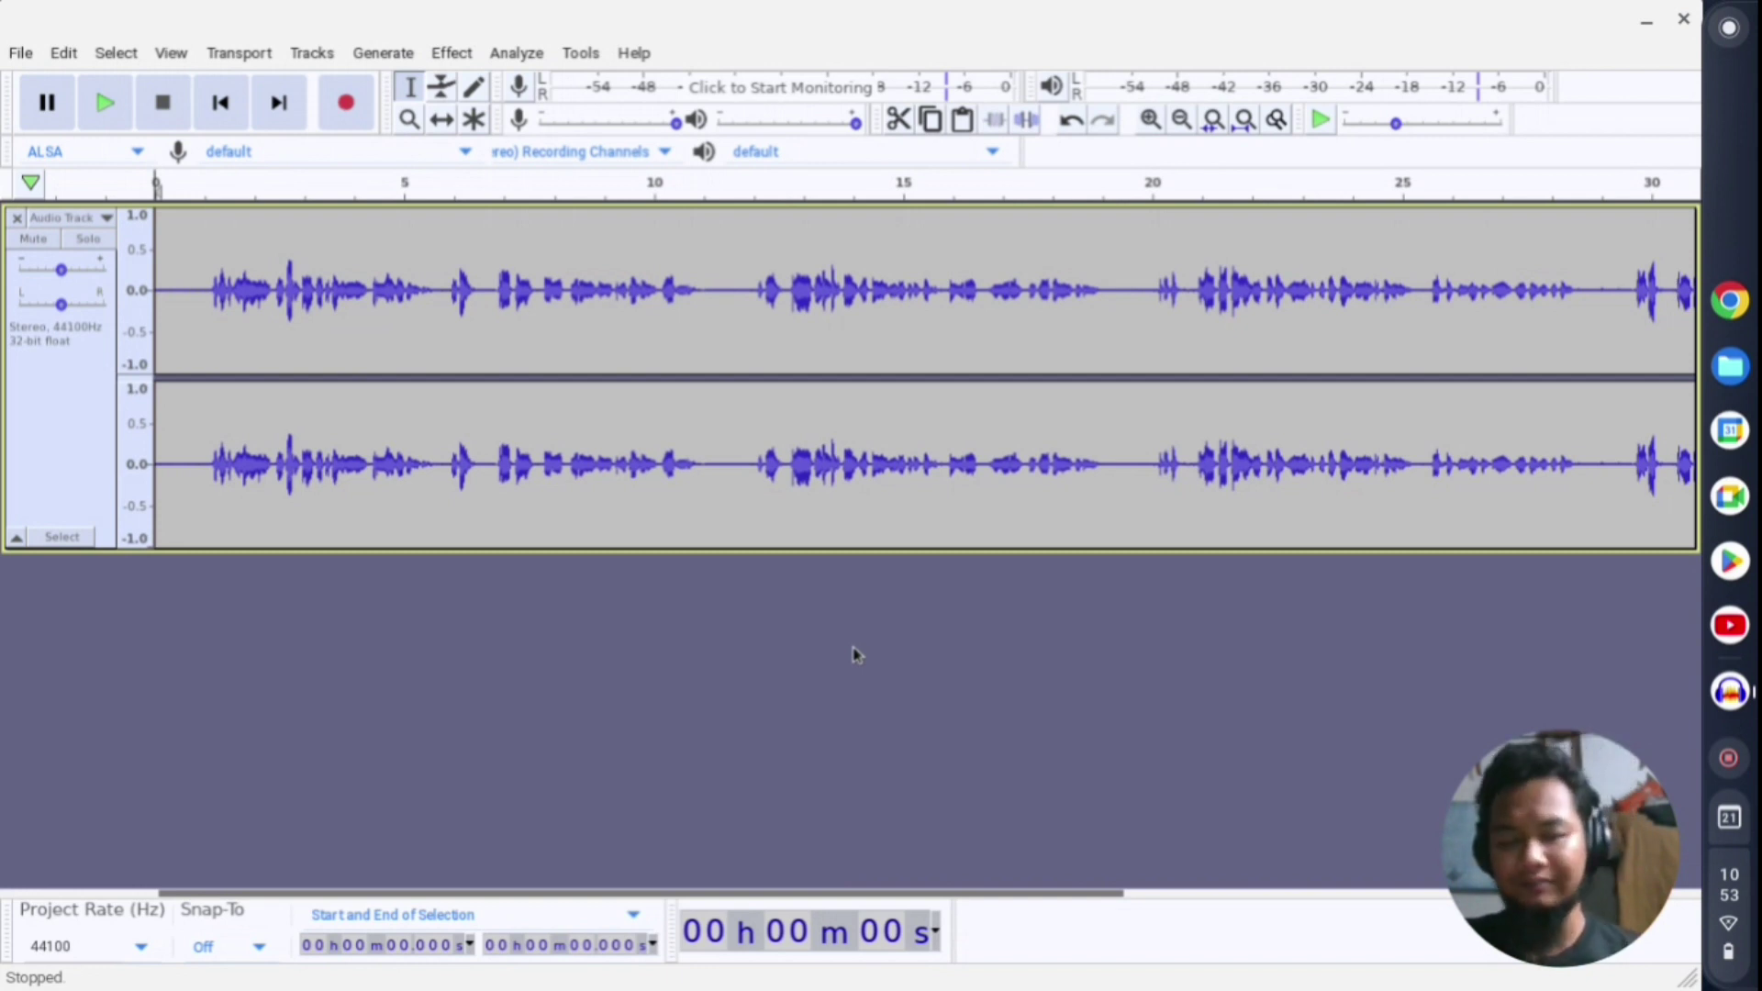
Try to open the Nyquist Noise Gate effect without any audio selected
click(450, 55)
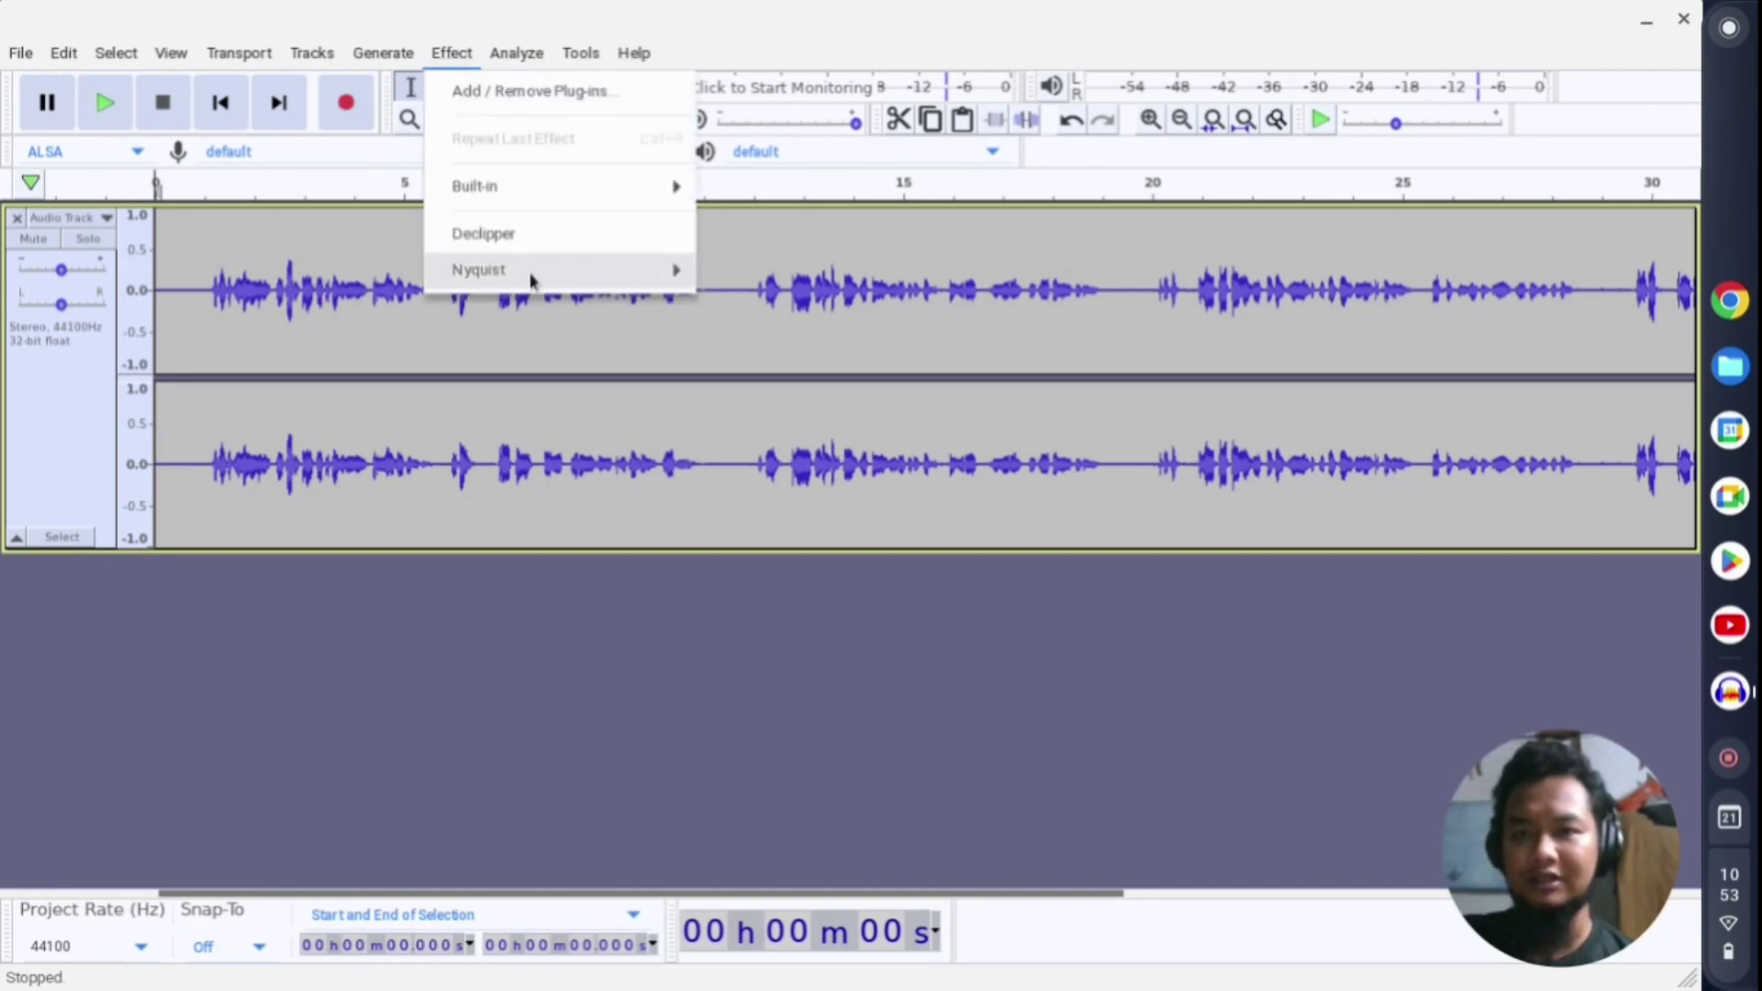
mouse_move(548, 288)
mouse_move(797, 291)
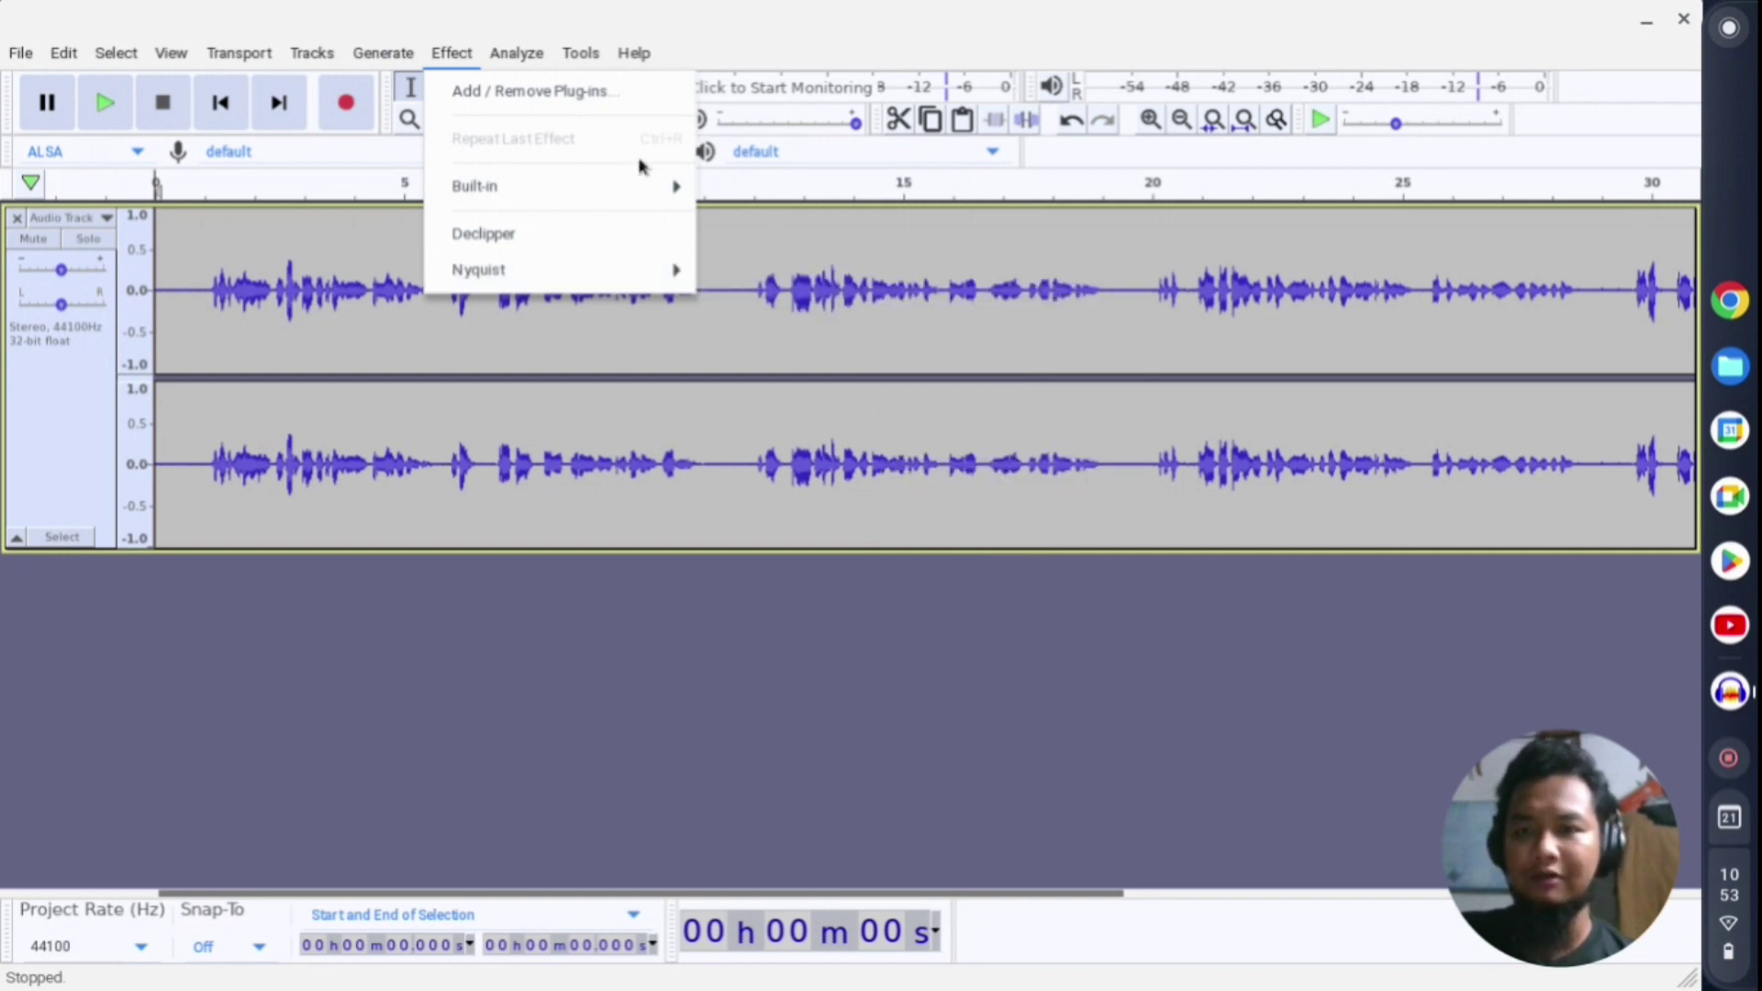
mouse_move(611, 193)
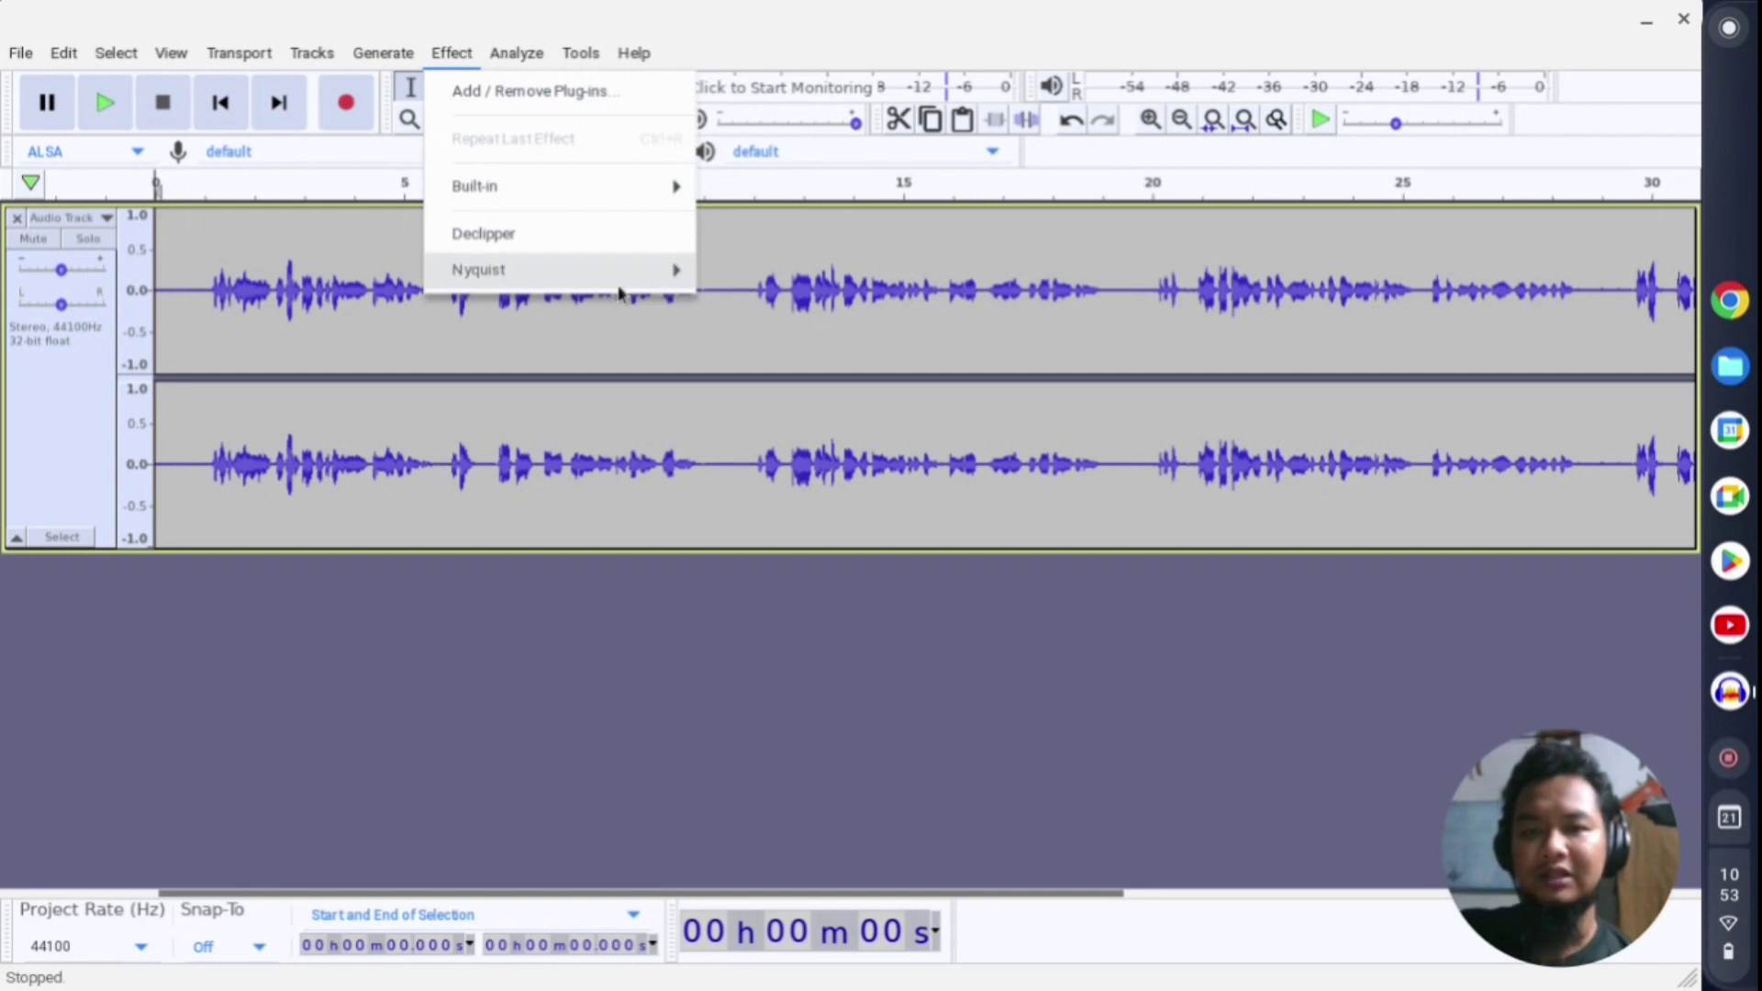
mouse_move(619, 280)
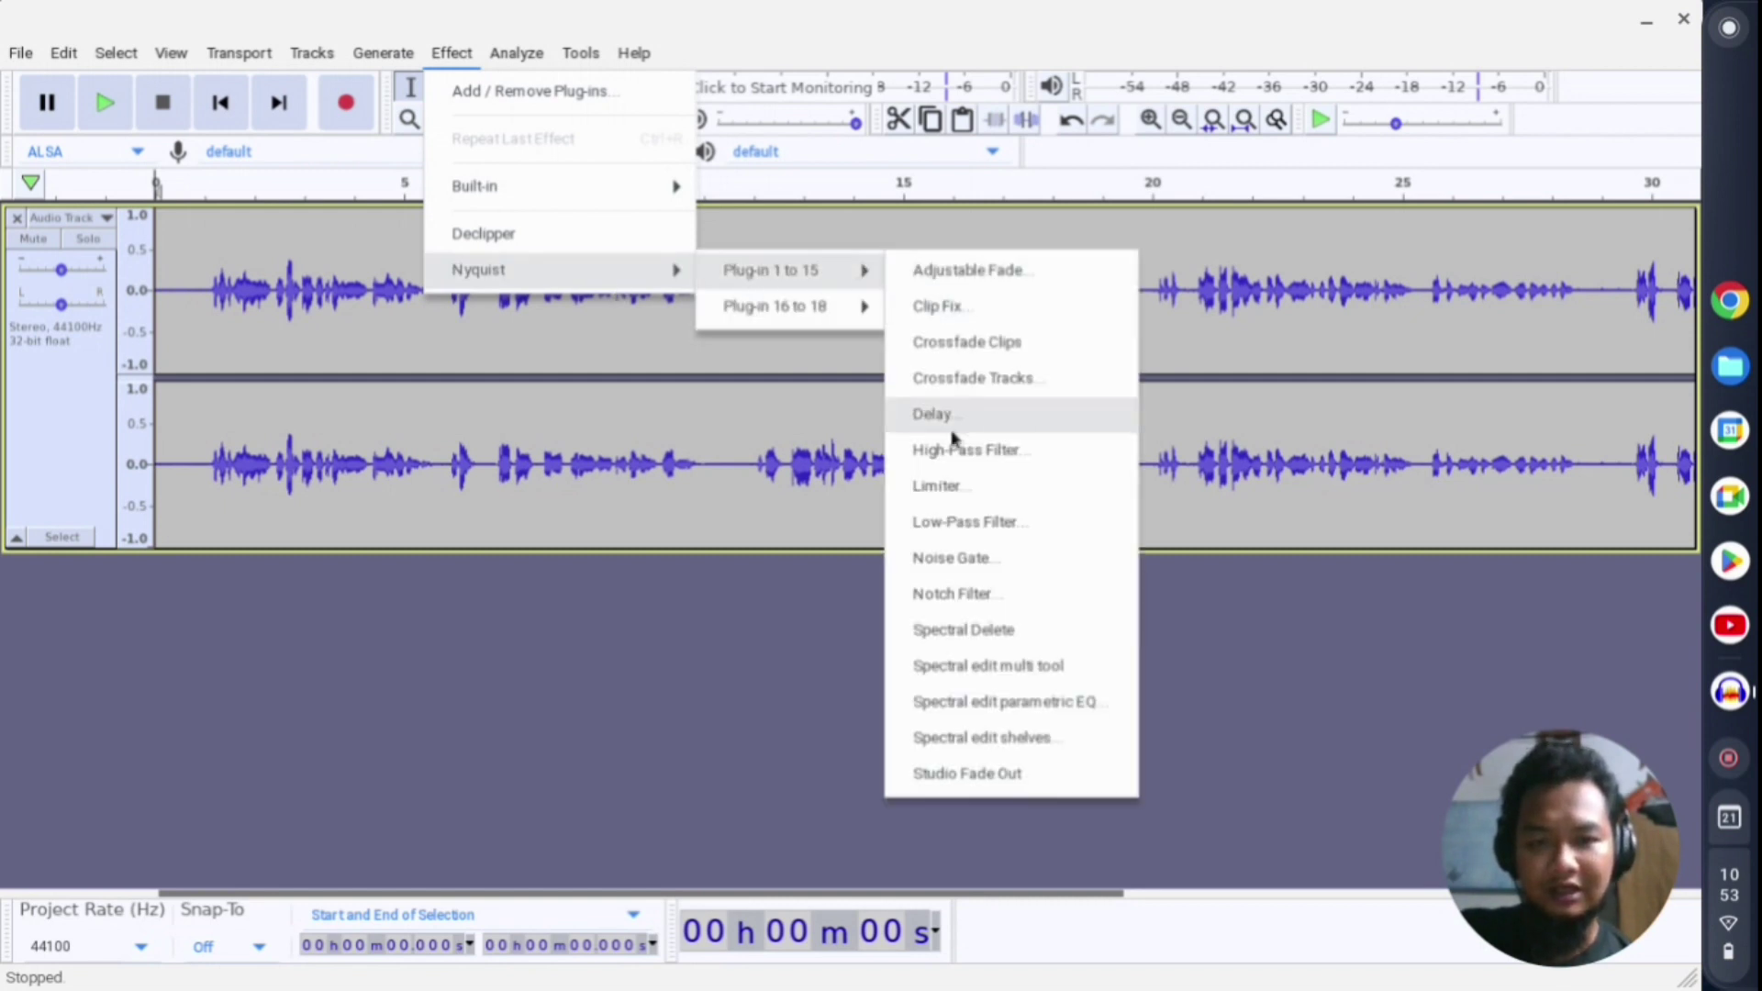
click(971, 562)
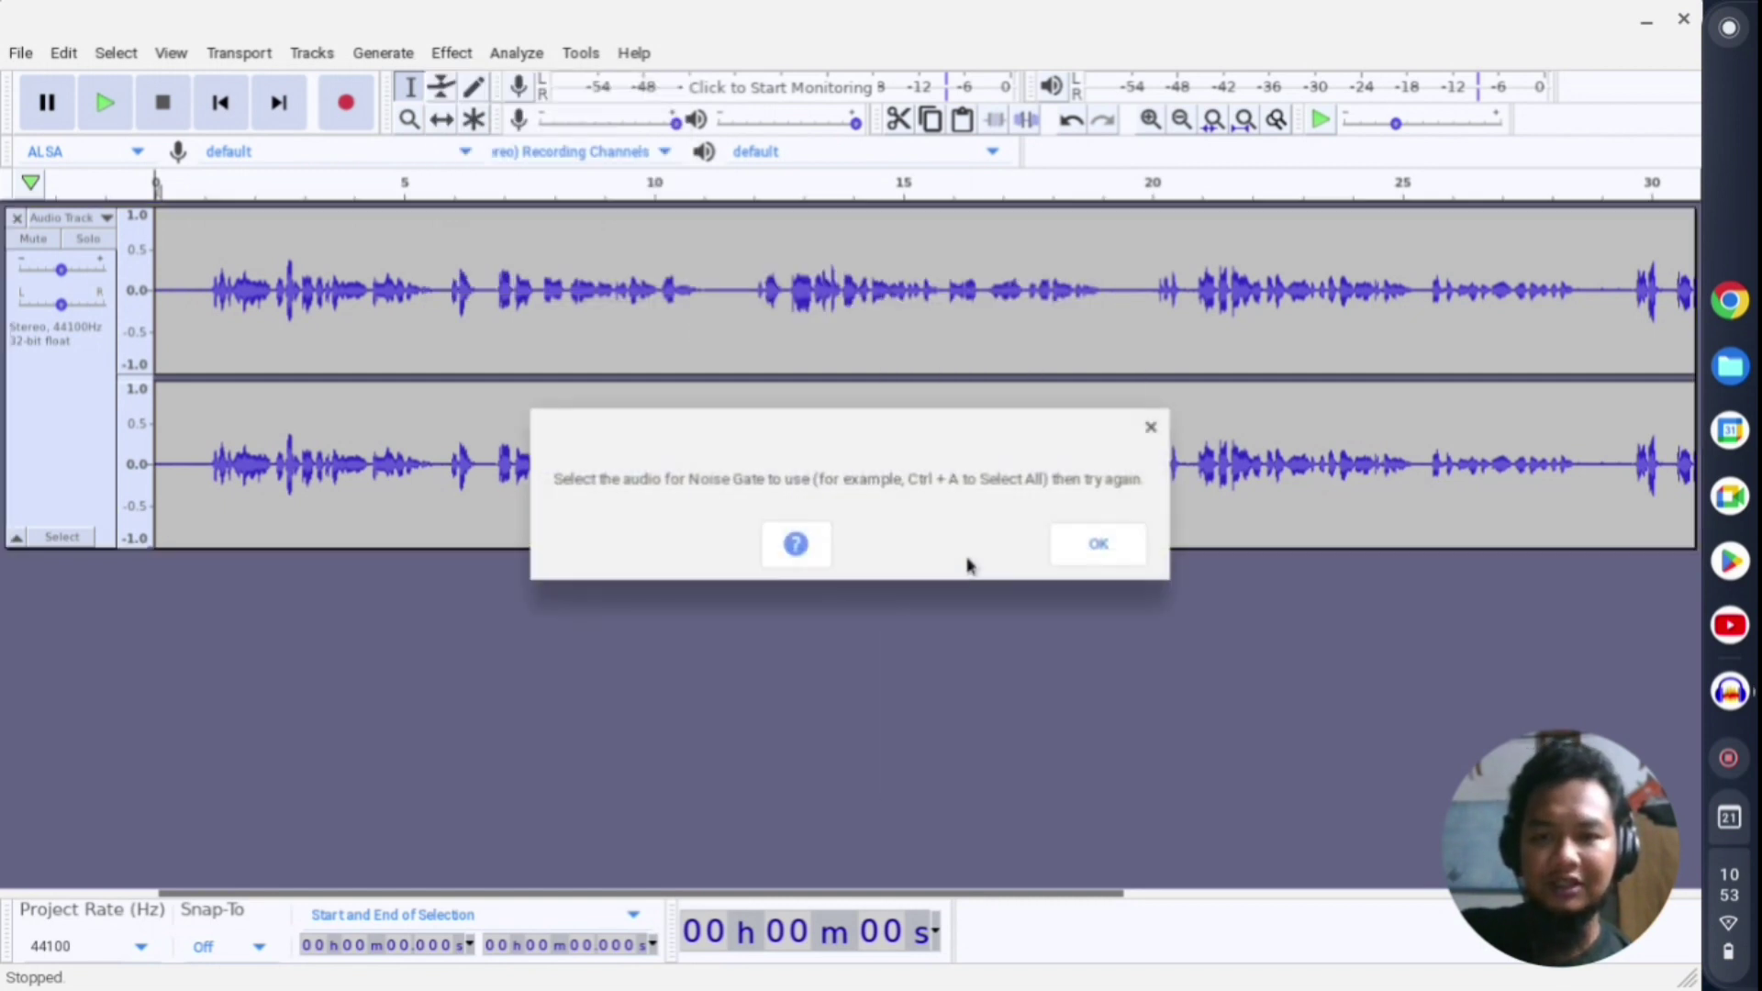
click(1099, 543)
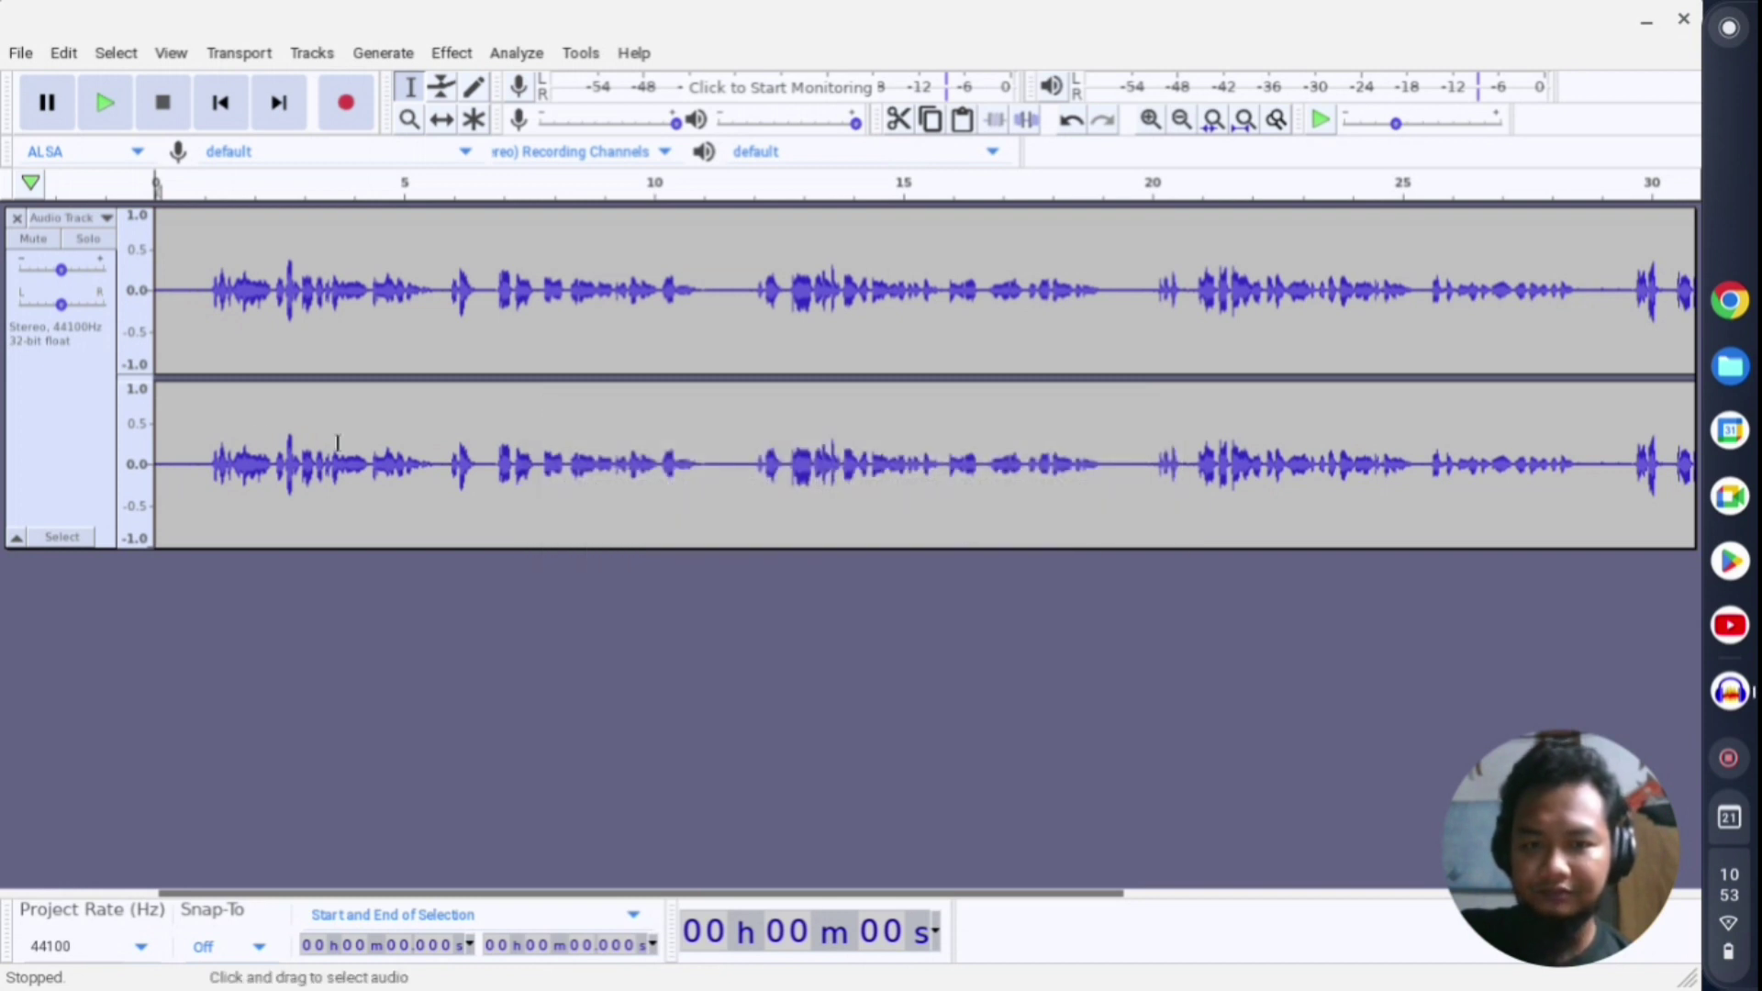
Select the entire stereo audio track and open the Nyquist Noise Gate effect's settings
click(72, 411)
click(448, 53)
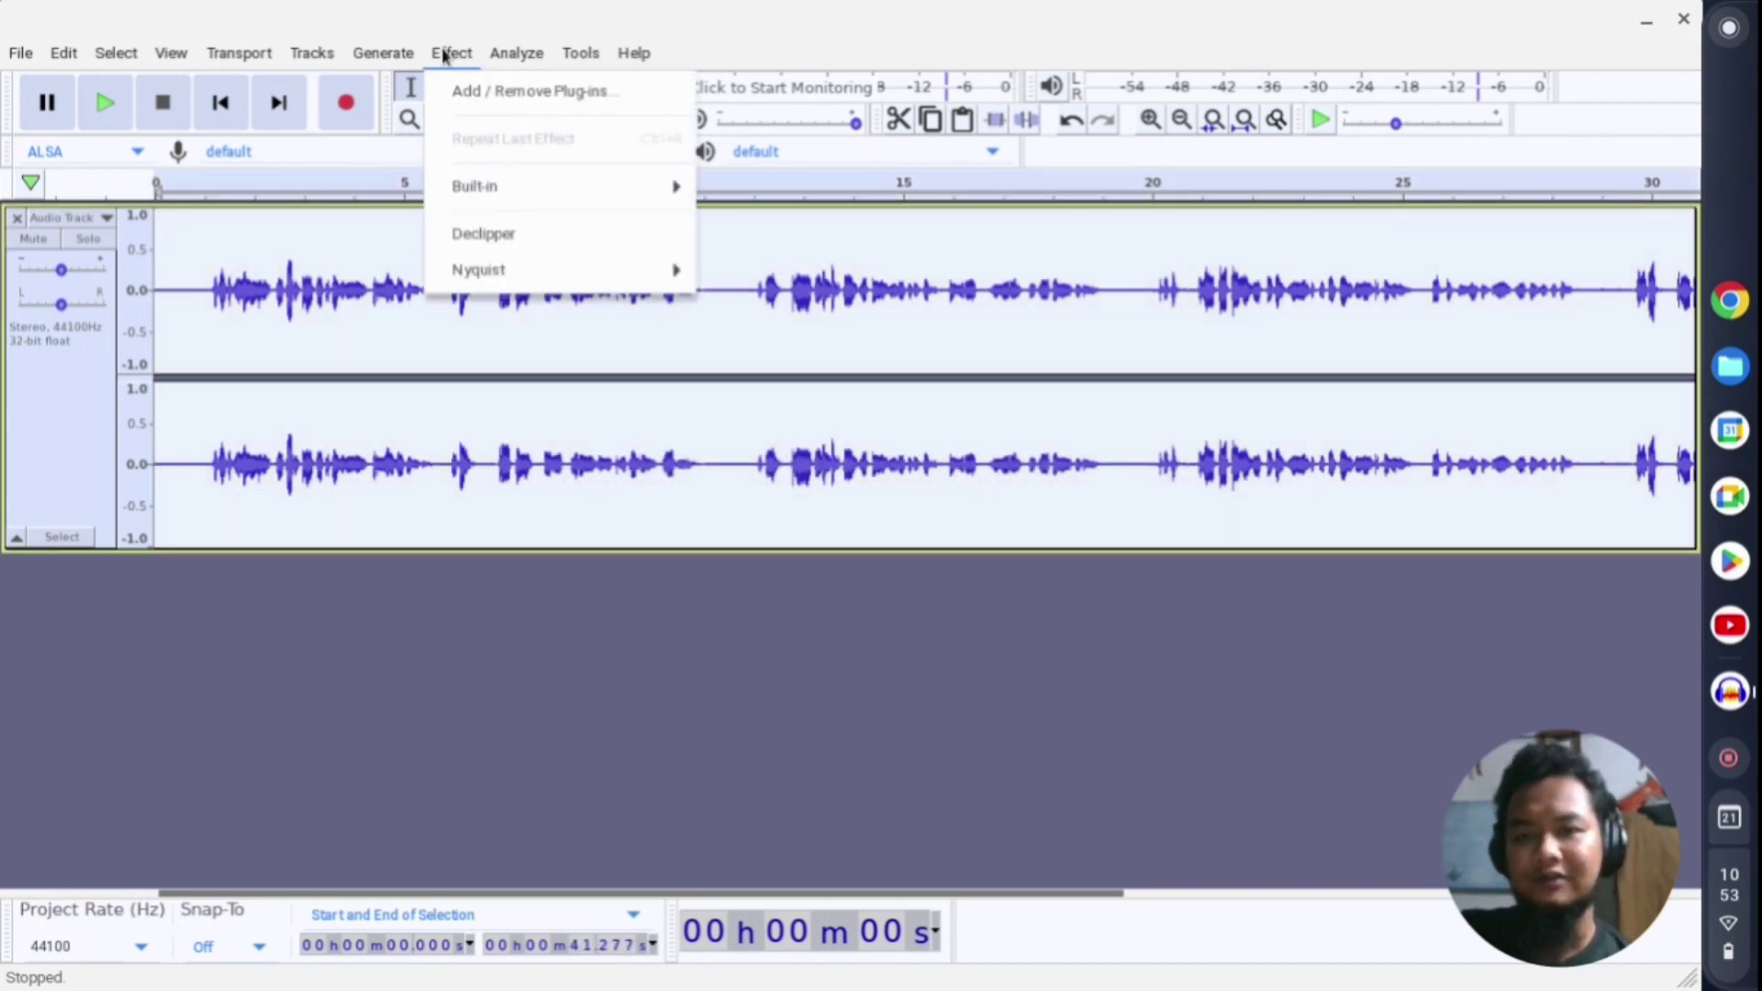
mouse_move(574, 284)
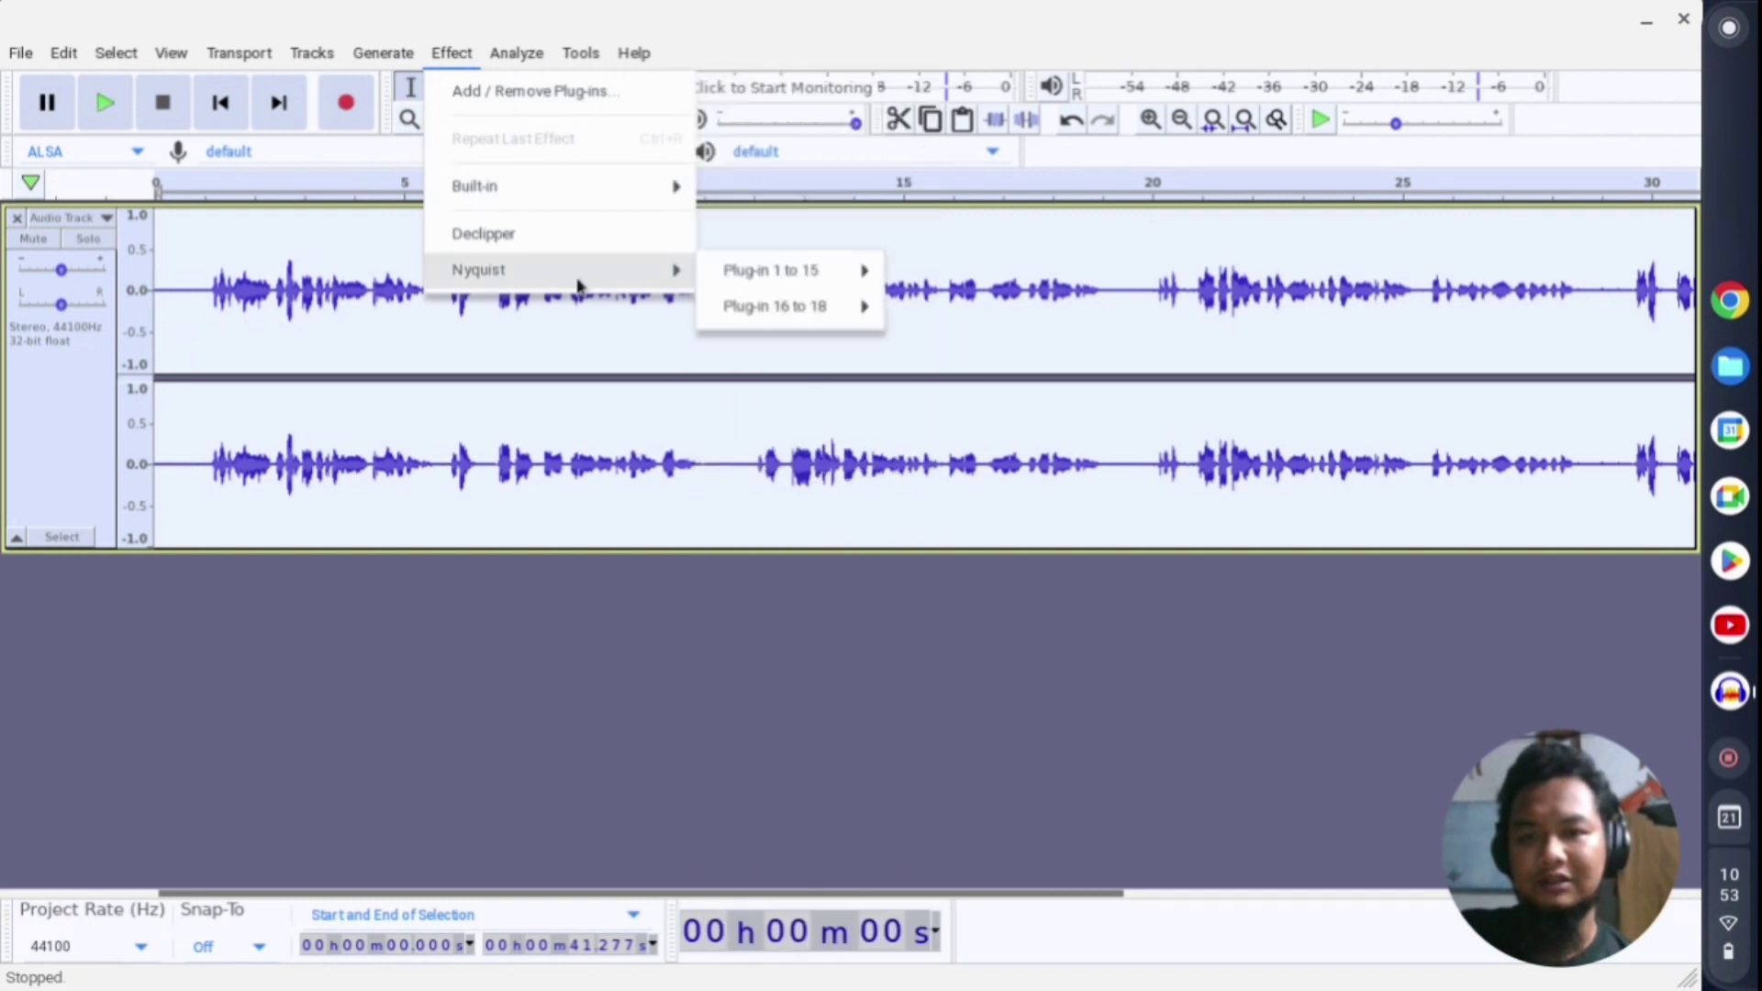
mouse_move(753, 287)
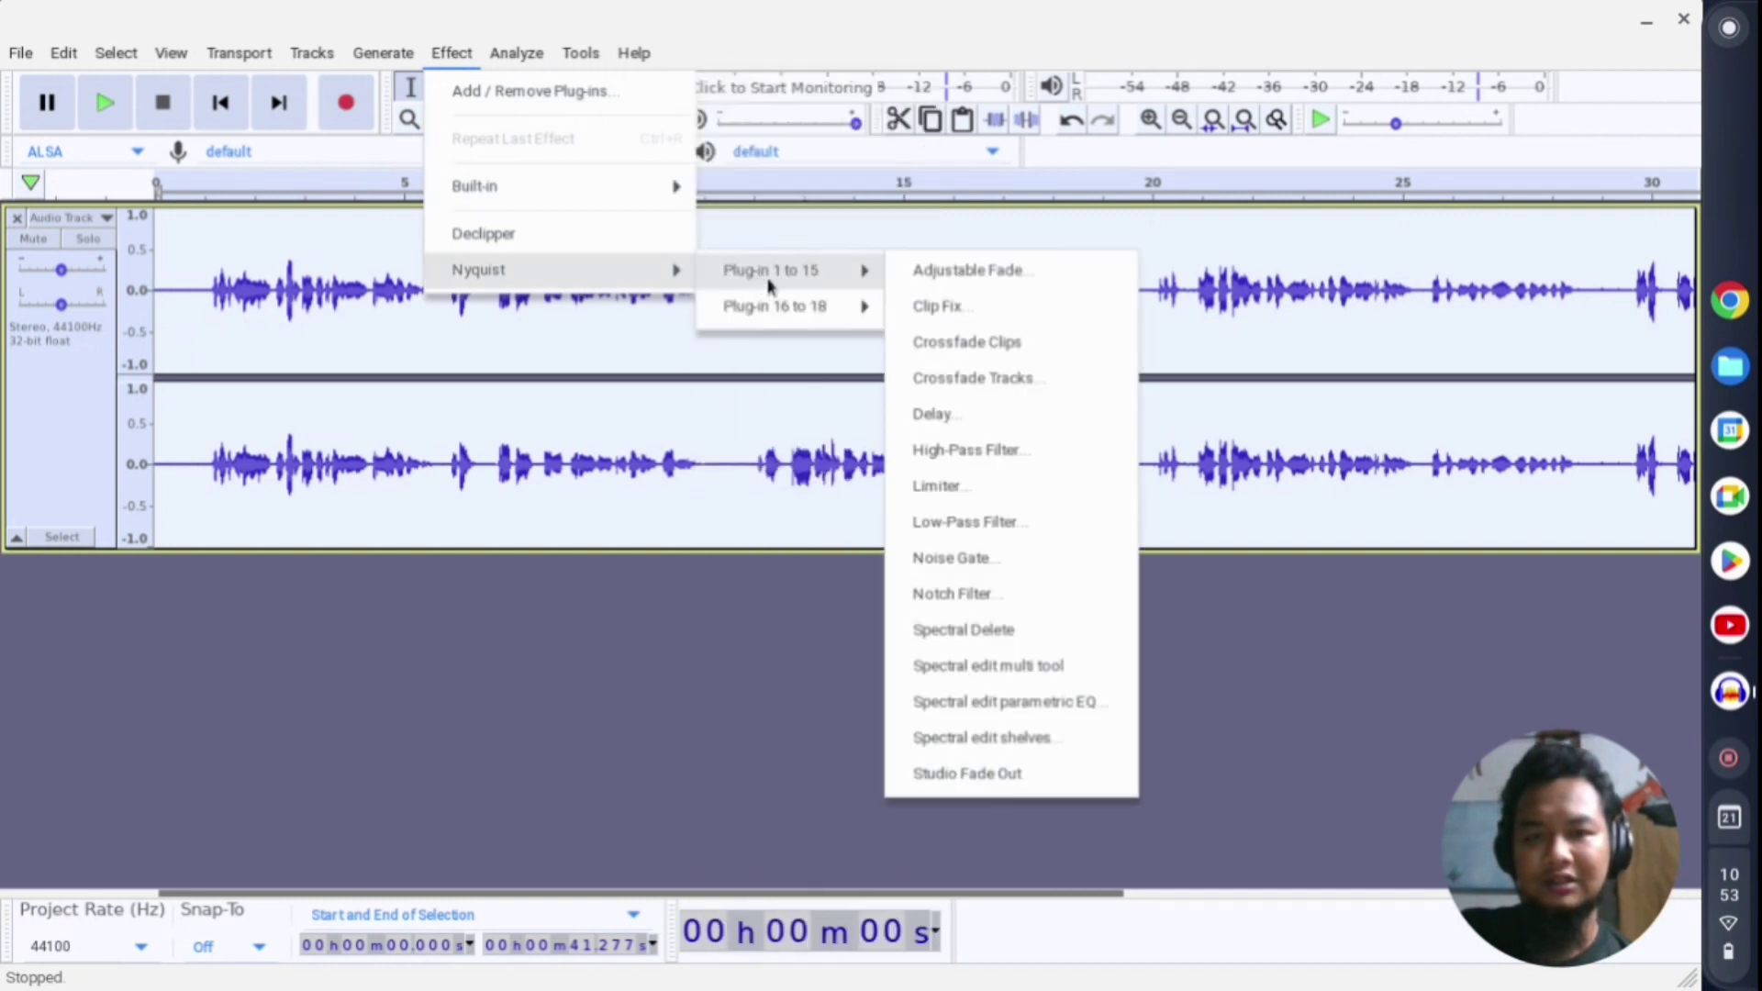
click(961, 558)
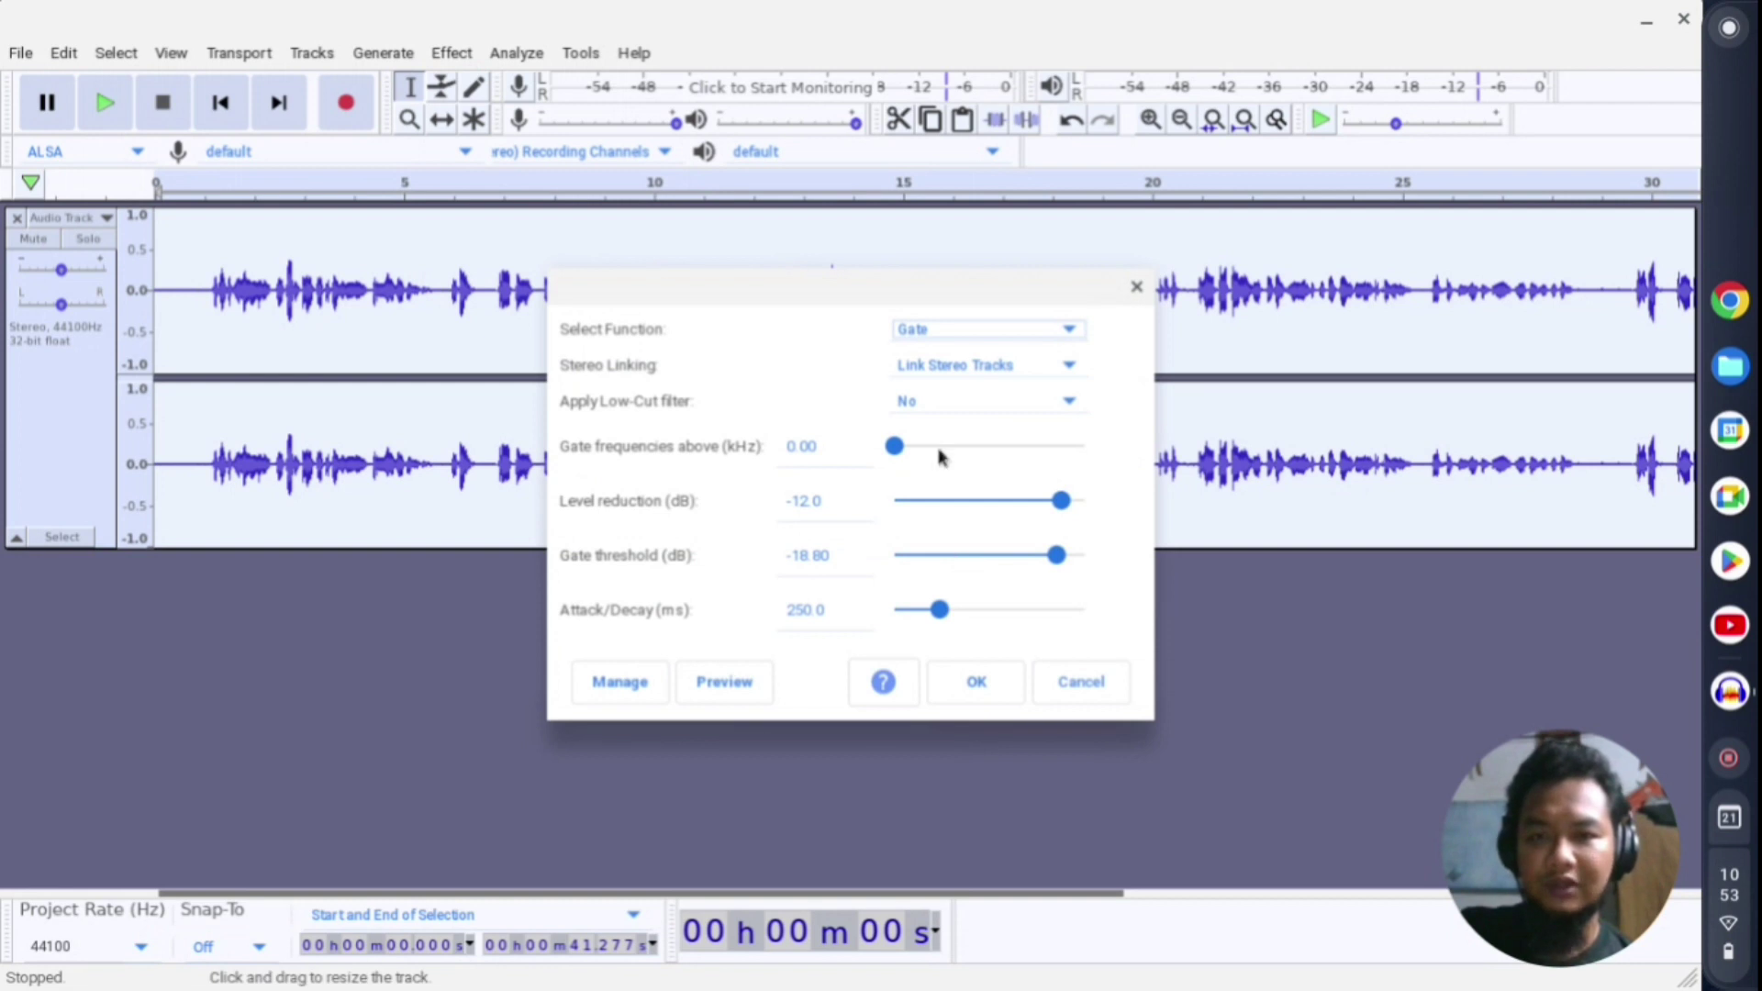
drag(831, 290, 692, 305)
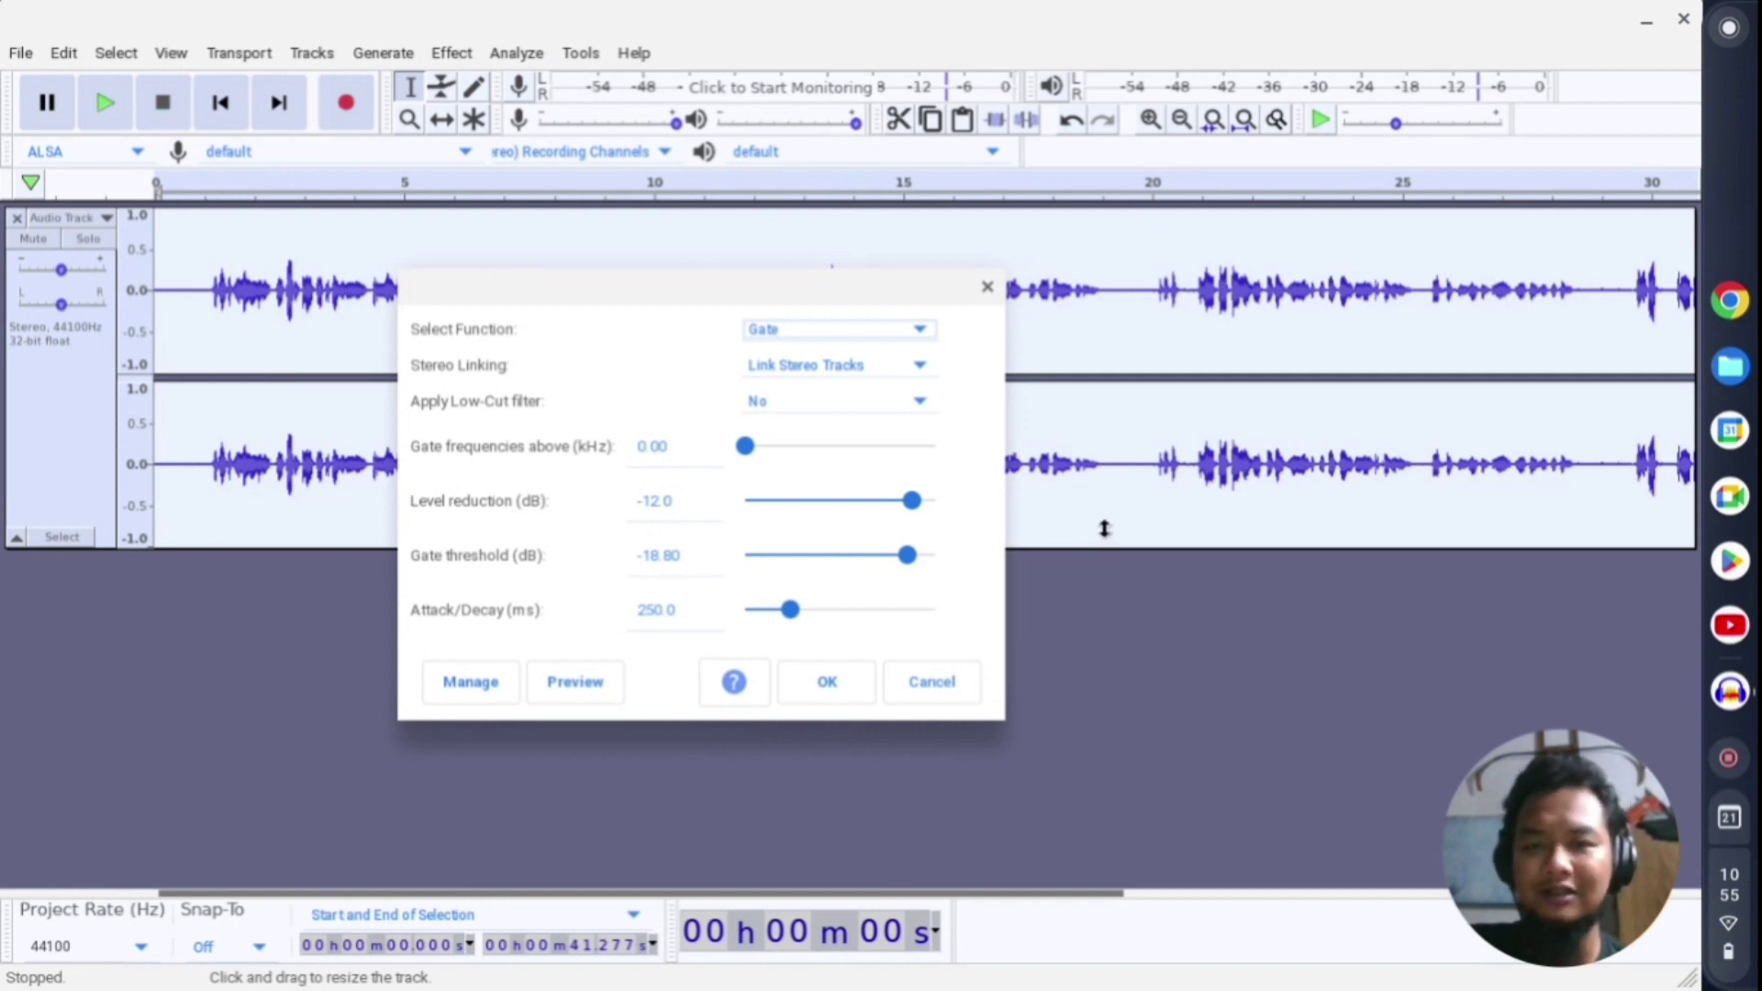
Examine the options offered for the Noise Gate's function and stereo linking, keeping Gate and Link Stereo Tracks
click(806, 330)
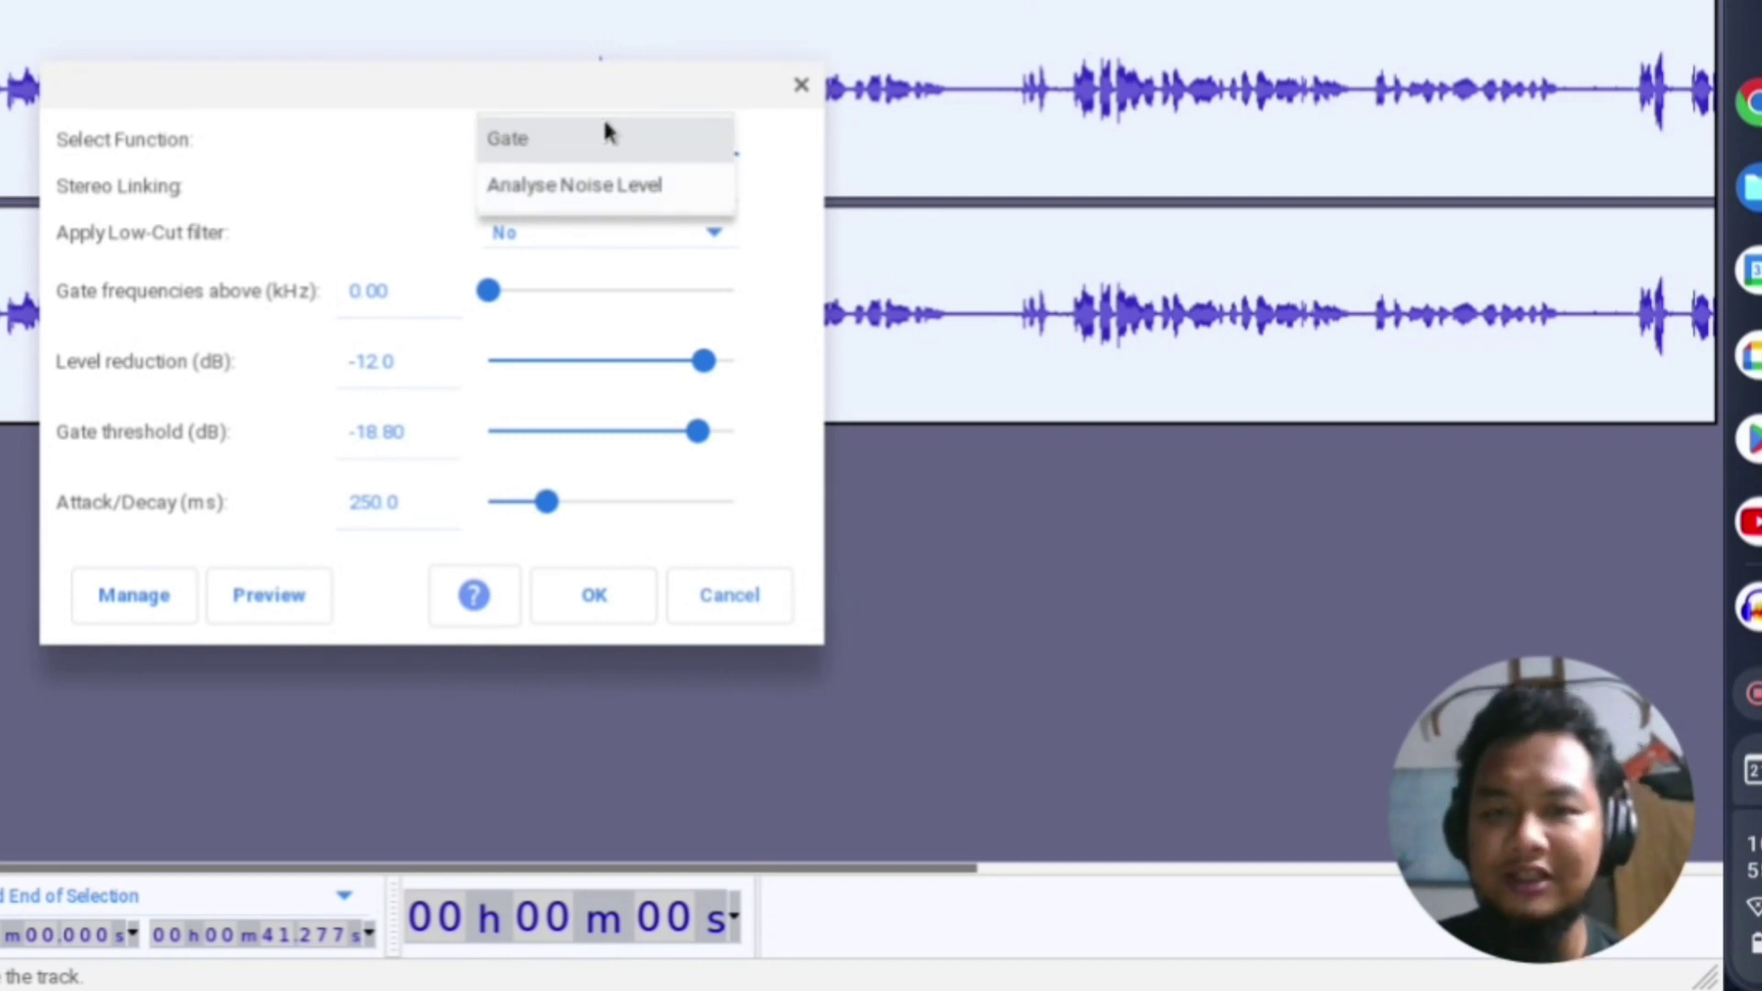
click(258, 121)
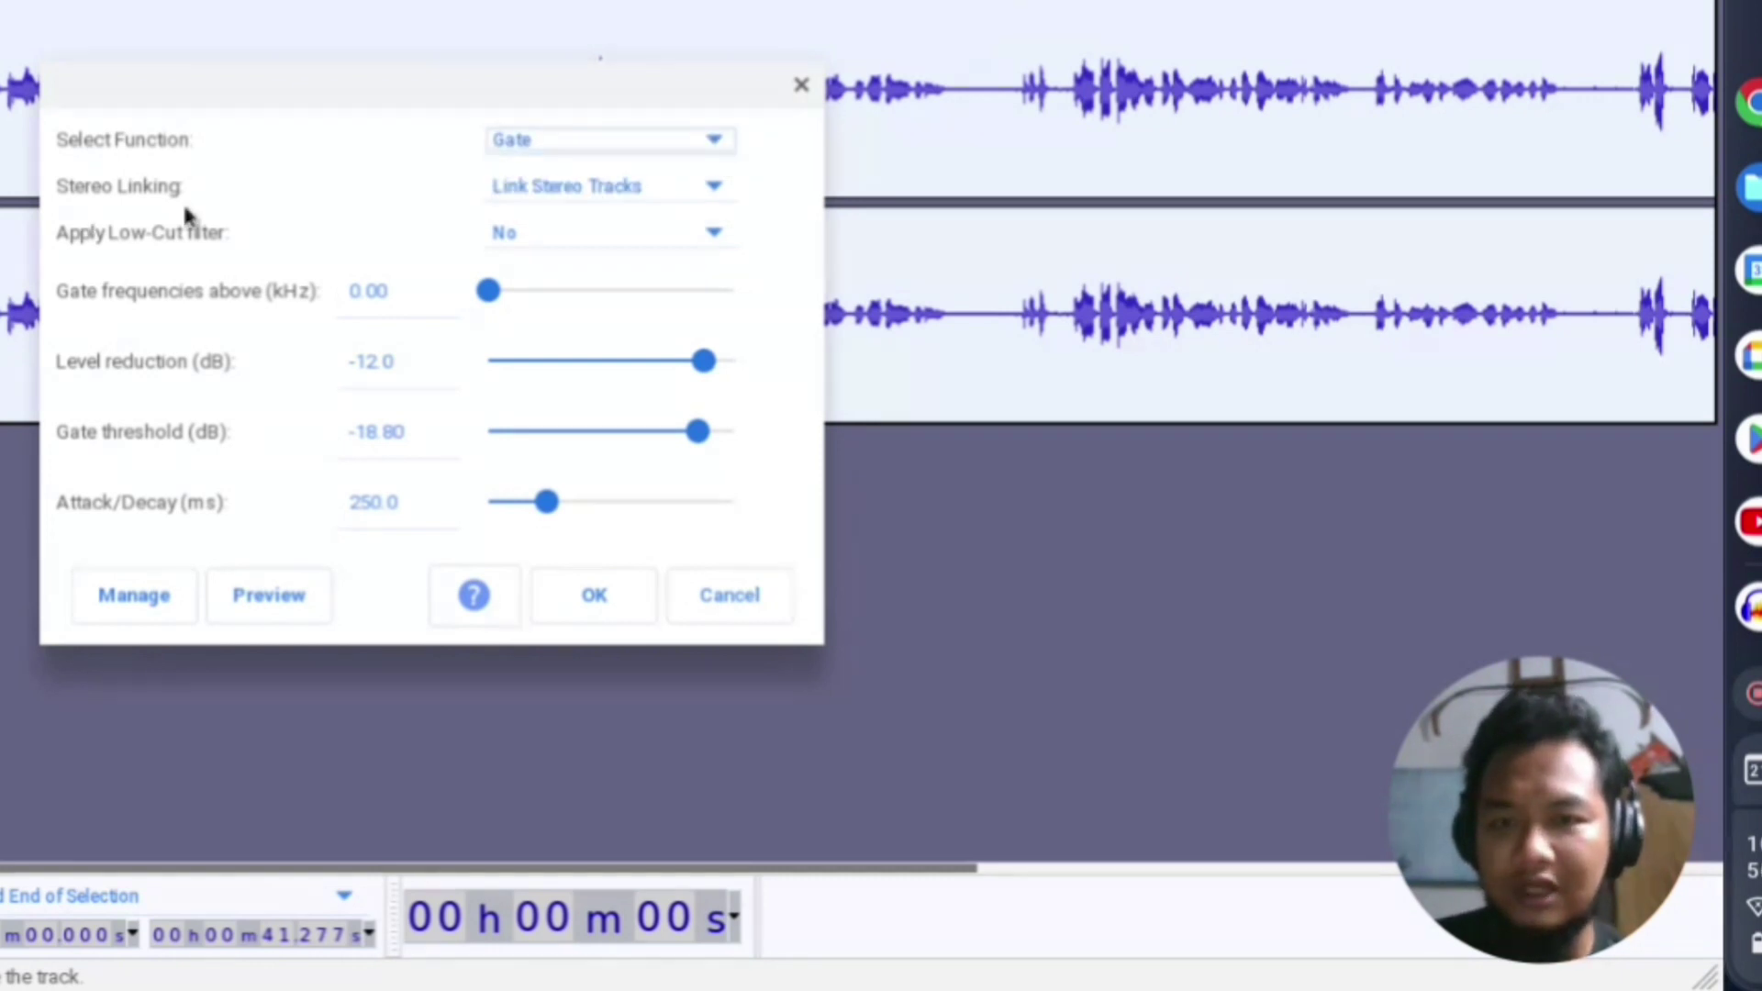
click(685, 184)
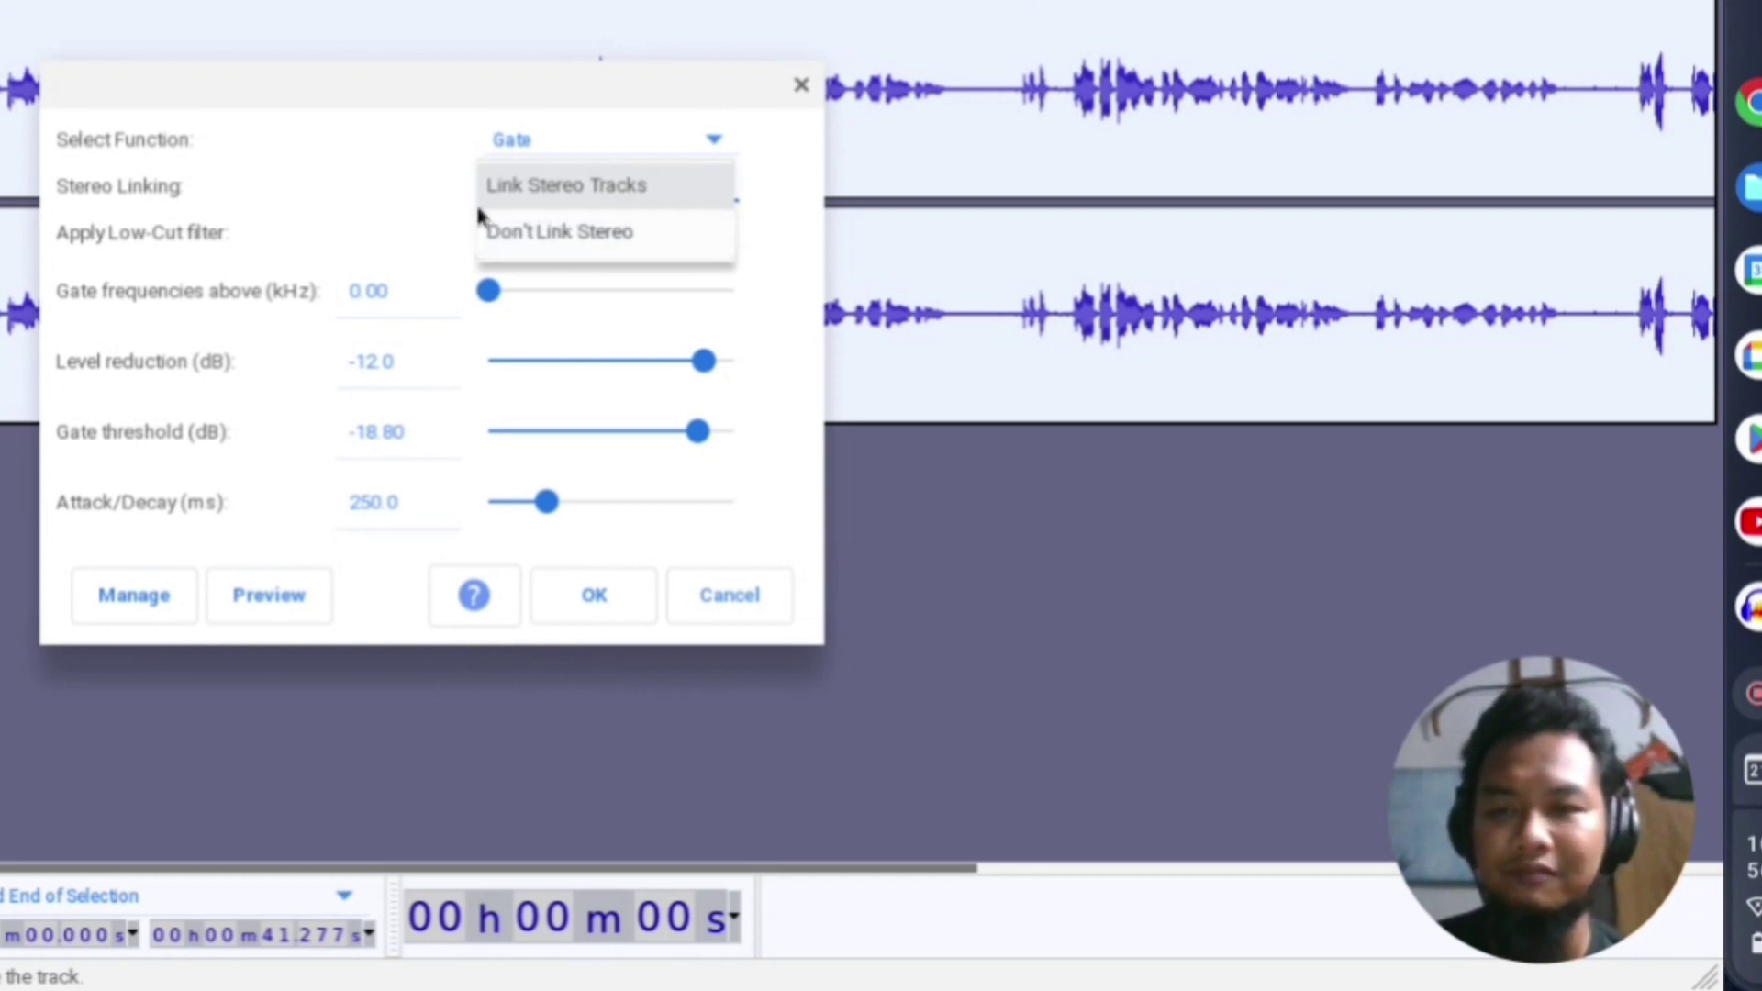
click(328, 189)
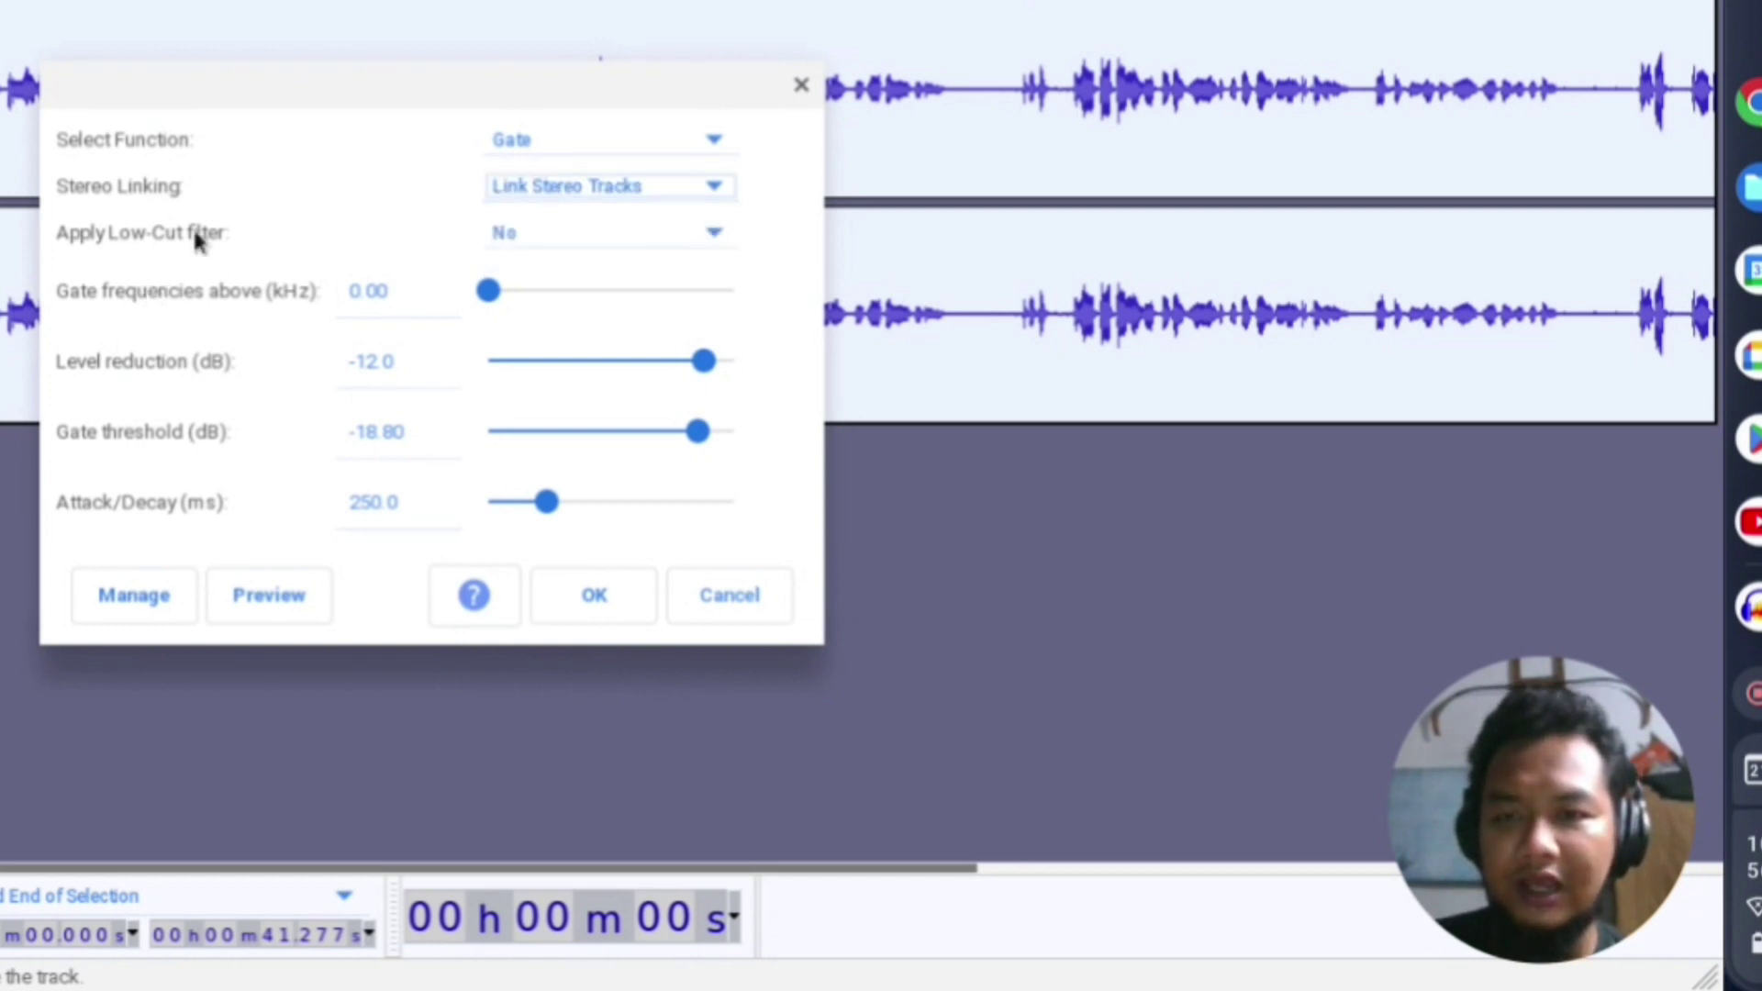
Try the Noise Gate's low-cut filter at 10Hz and 20Hz 6dB/octave, and set it back to No
click(614, 237)
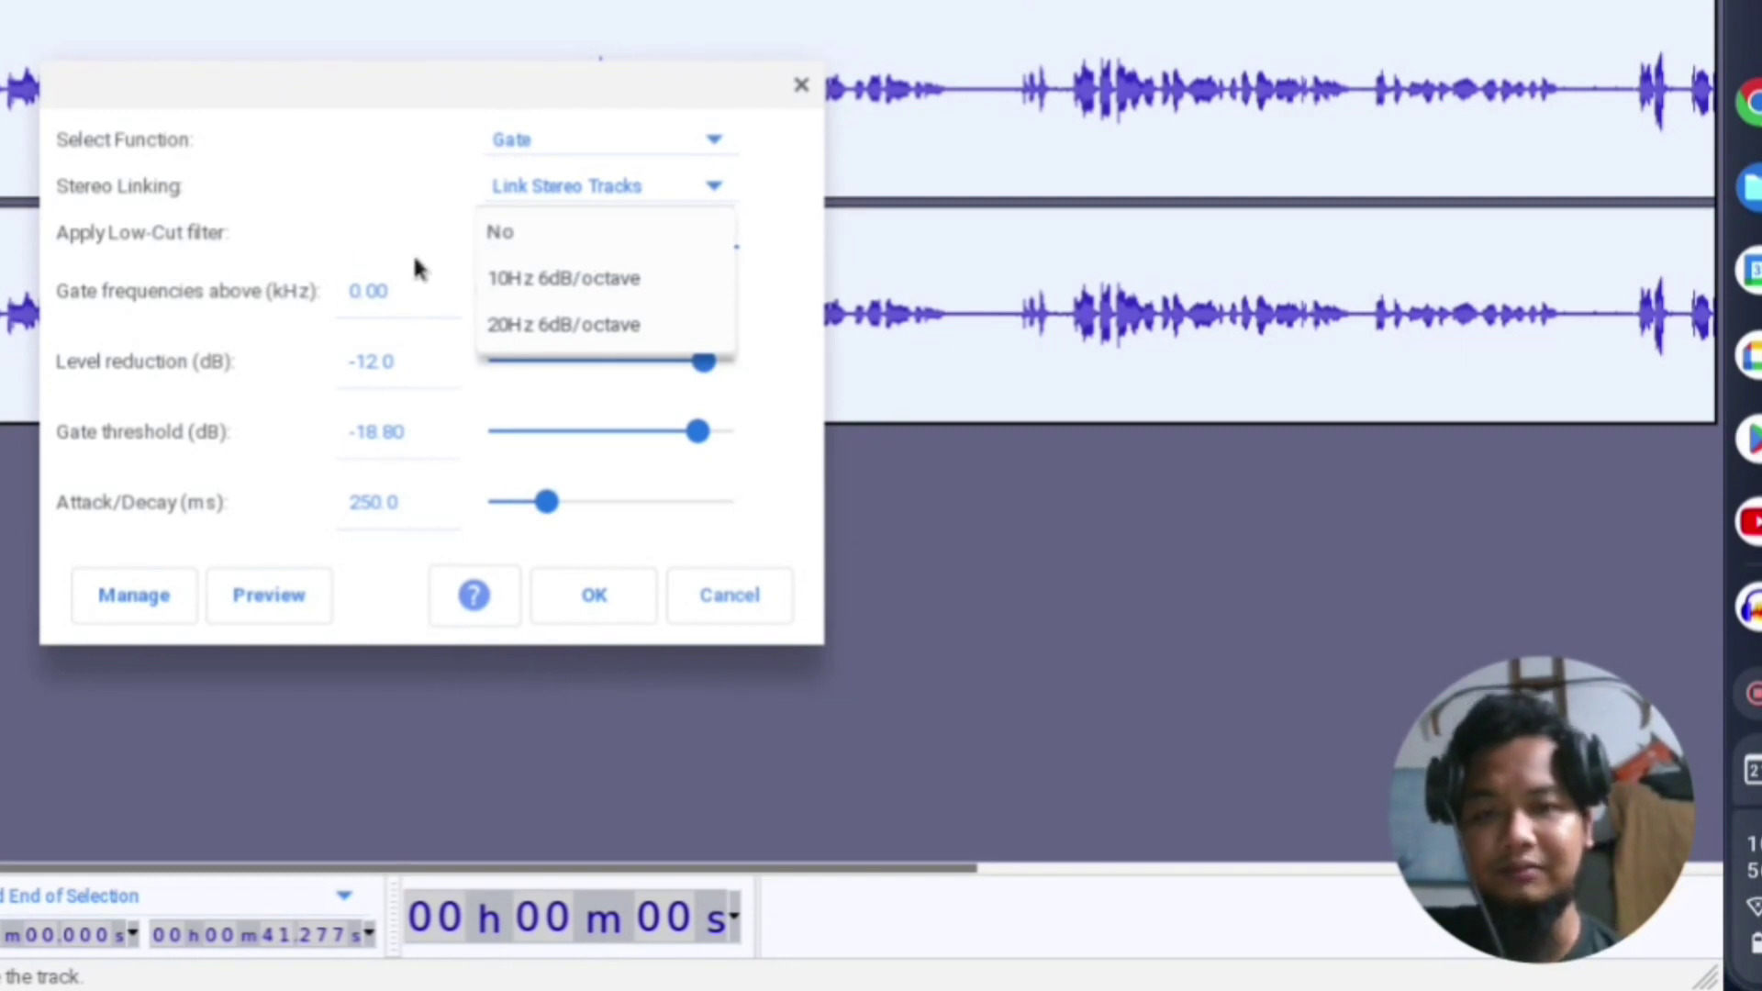
click(509, 290)
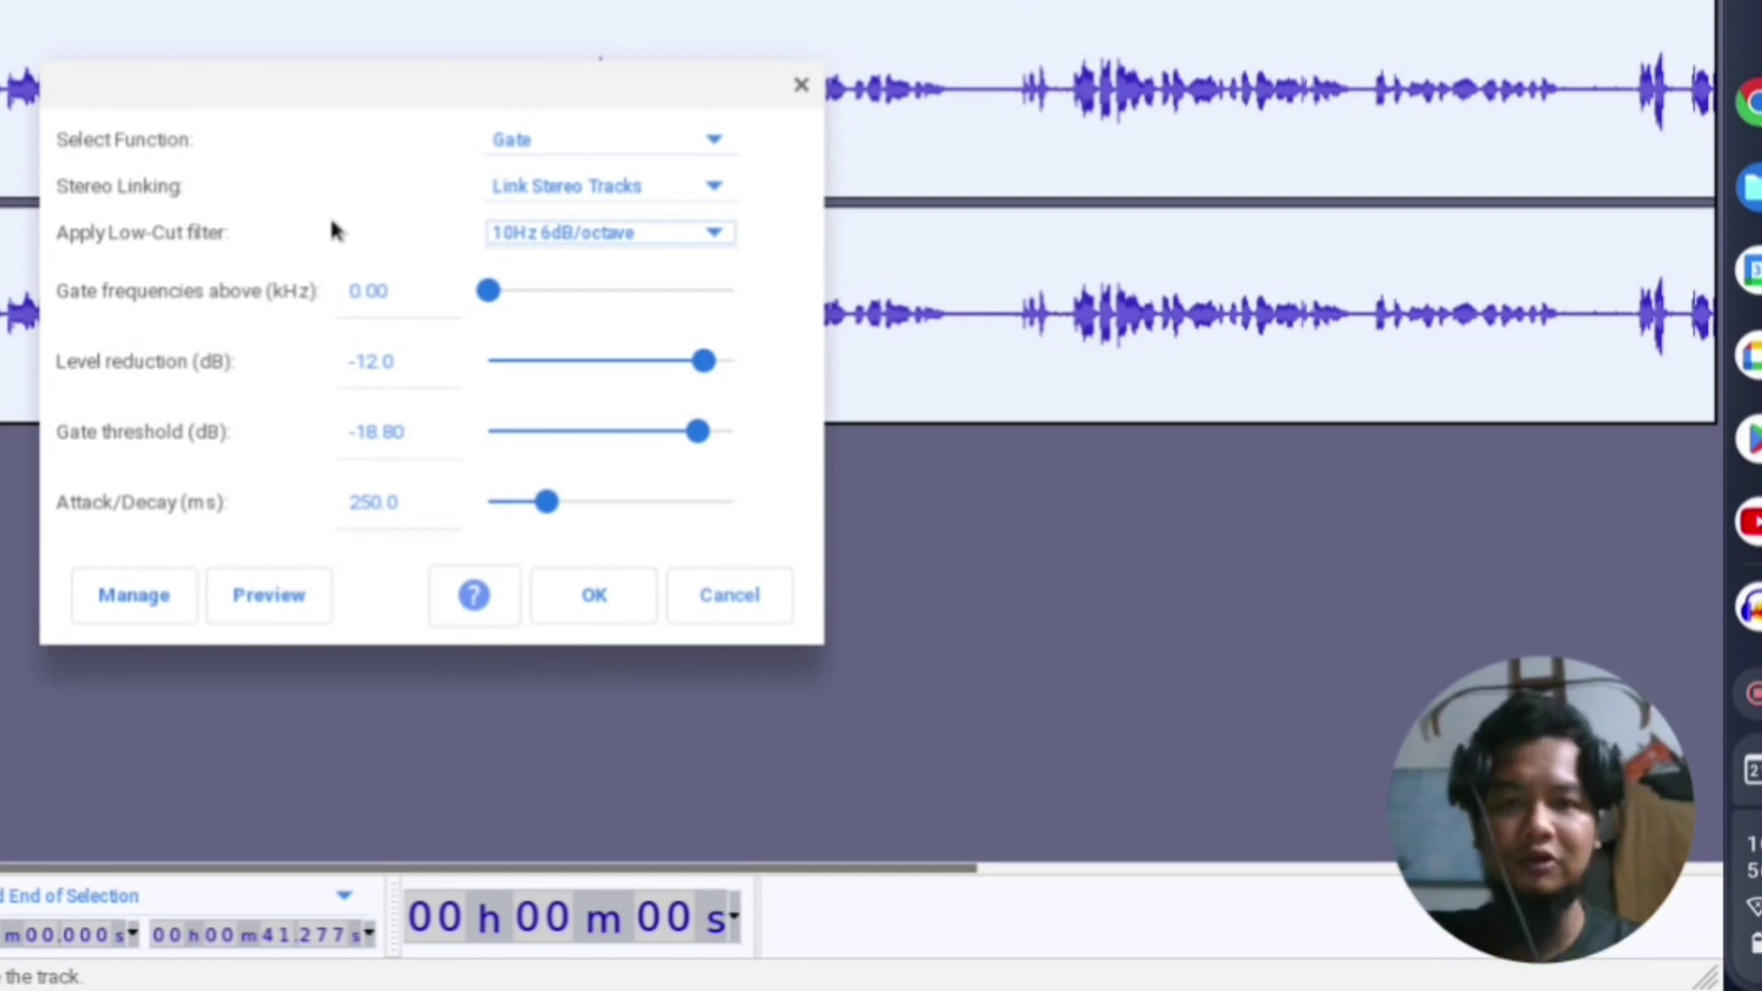
click(592, 240)
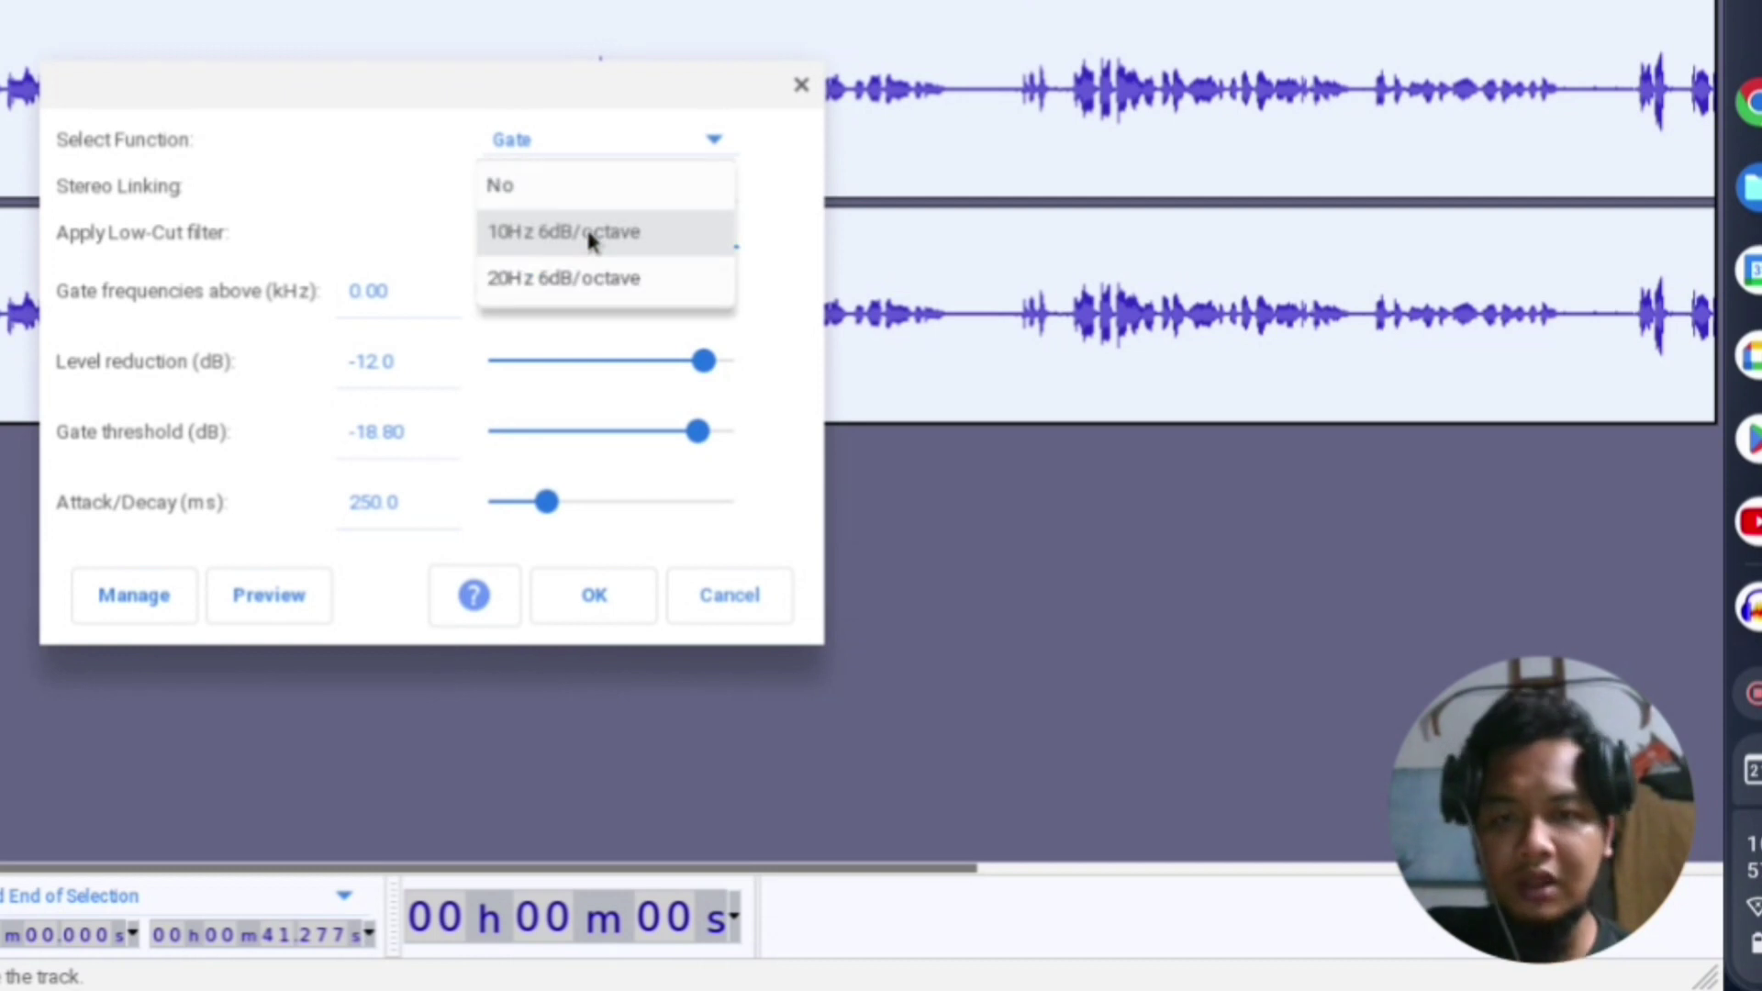
click(581, 281)
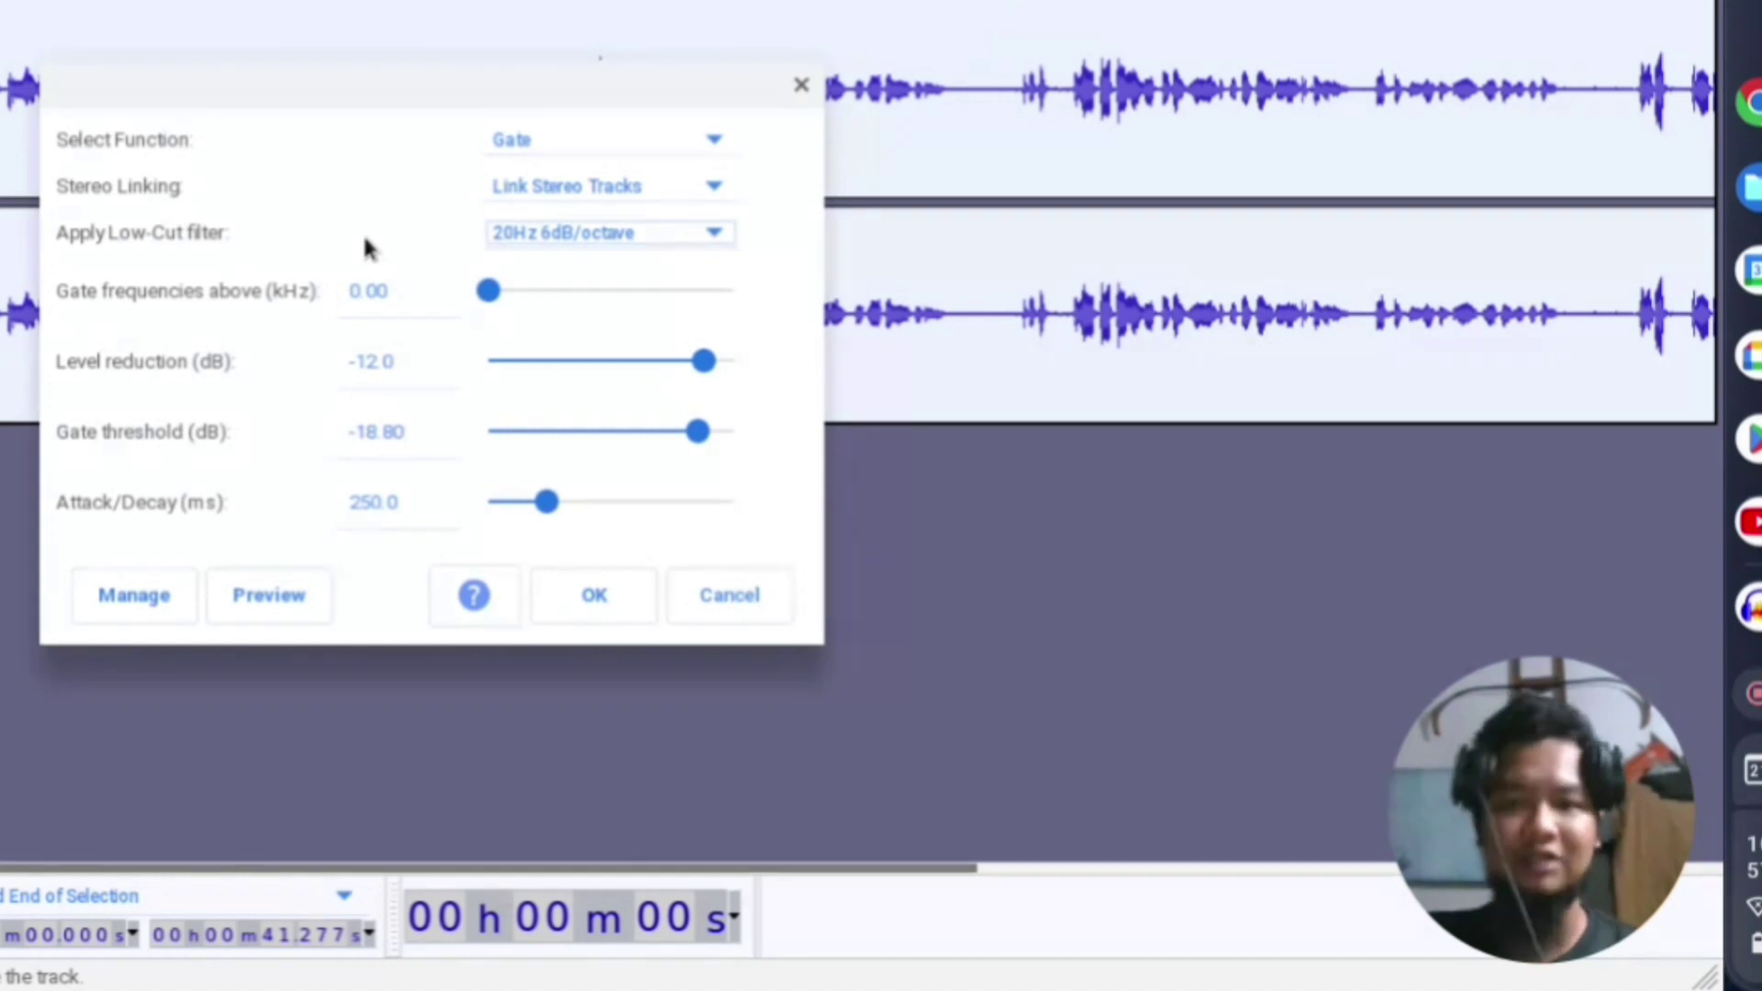
click(523, 236)
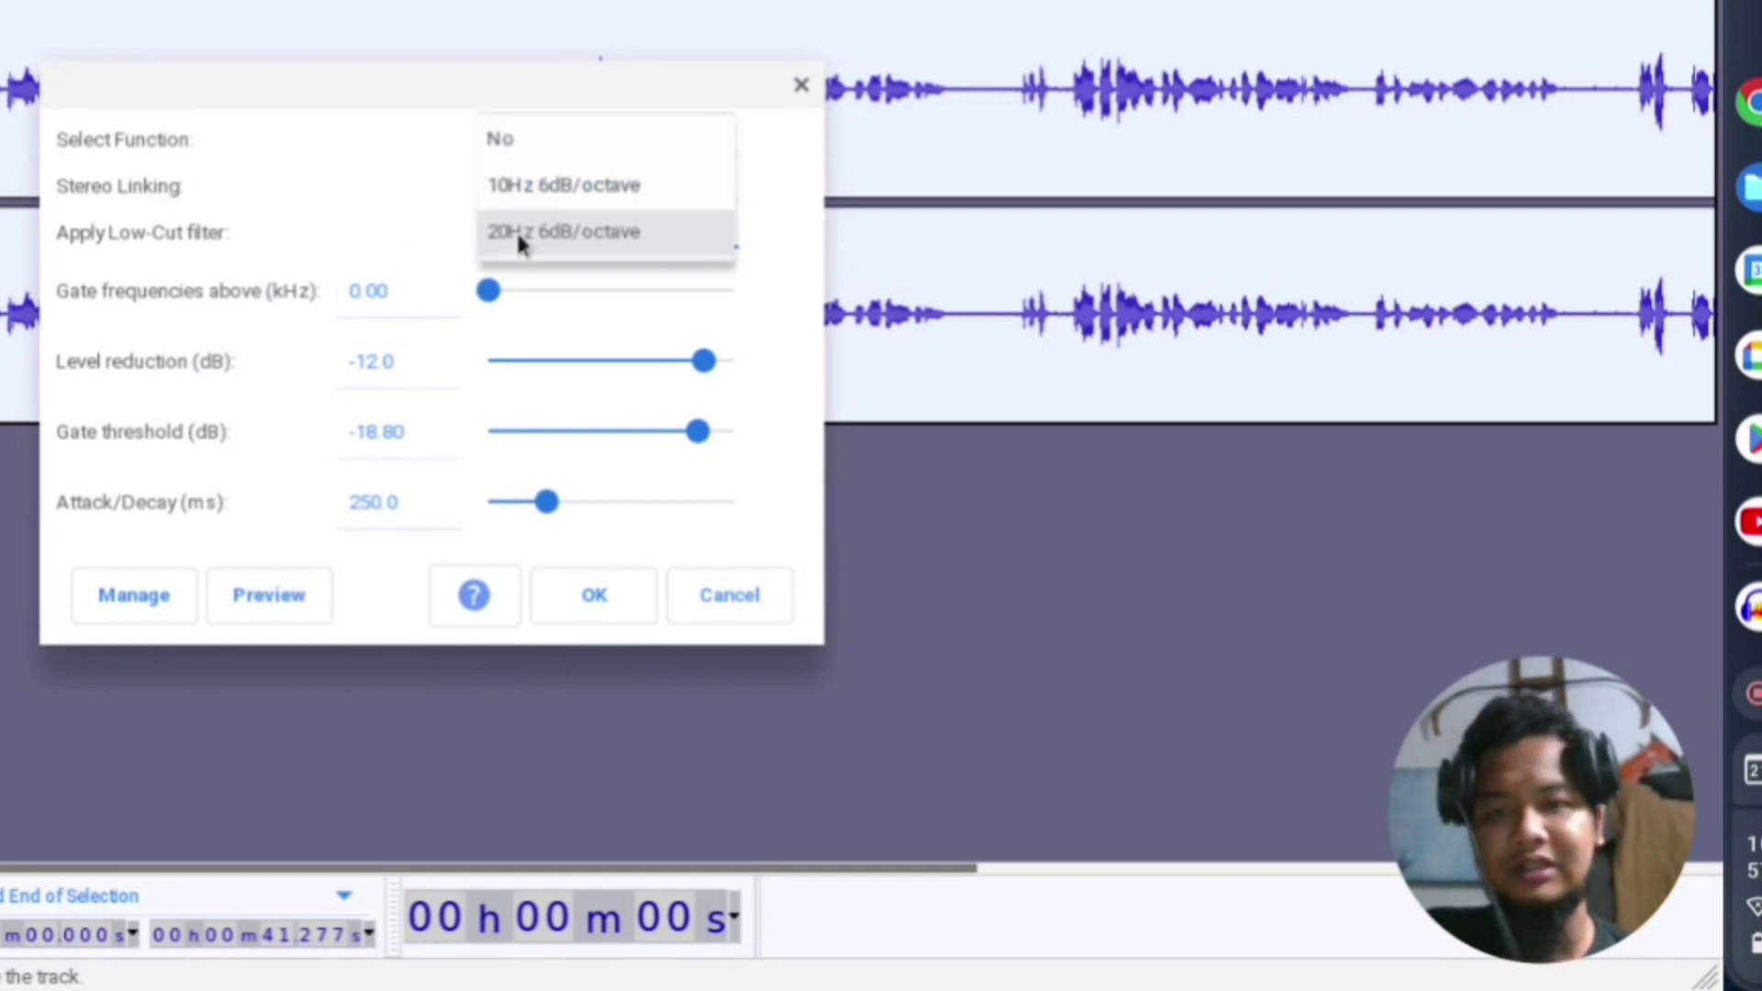
click(556, 141)
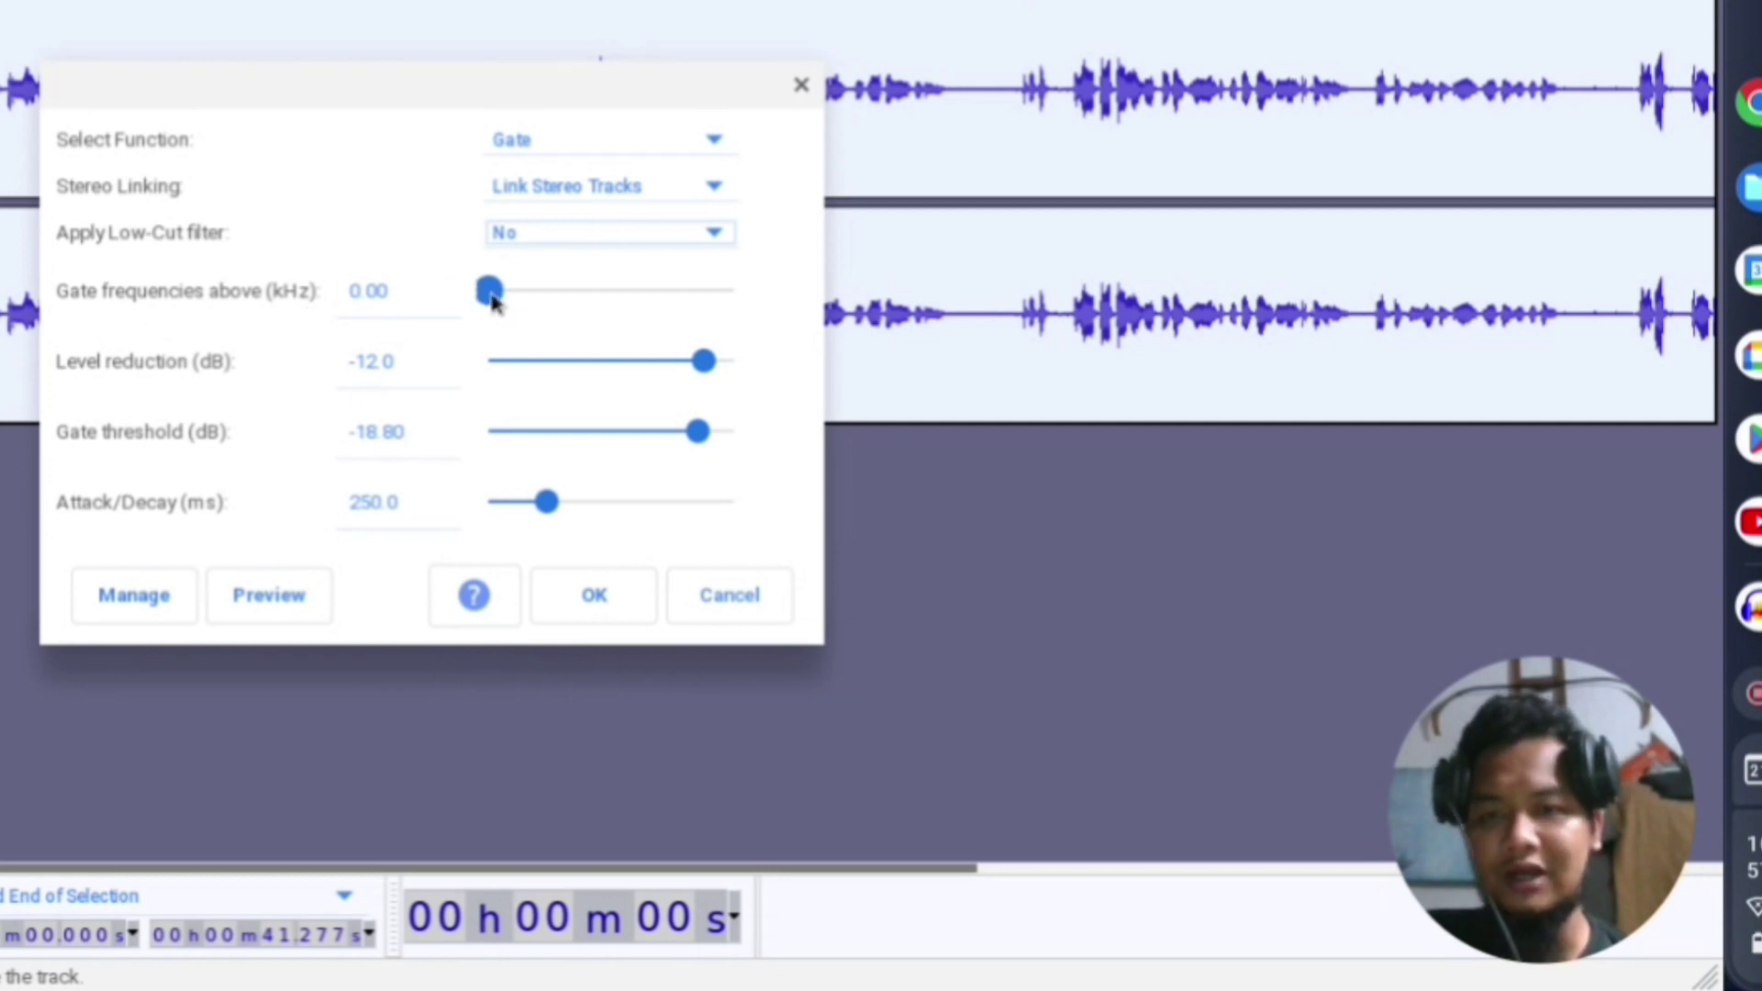
Try gating frequencies above 3.00 kHz, reset the value to 0.00, and close the Noise Gate settings without applying
drag(493, 298, 566, 309)
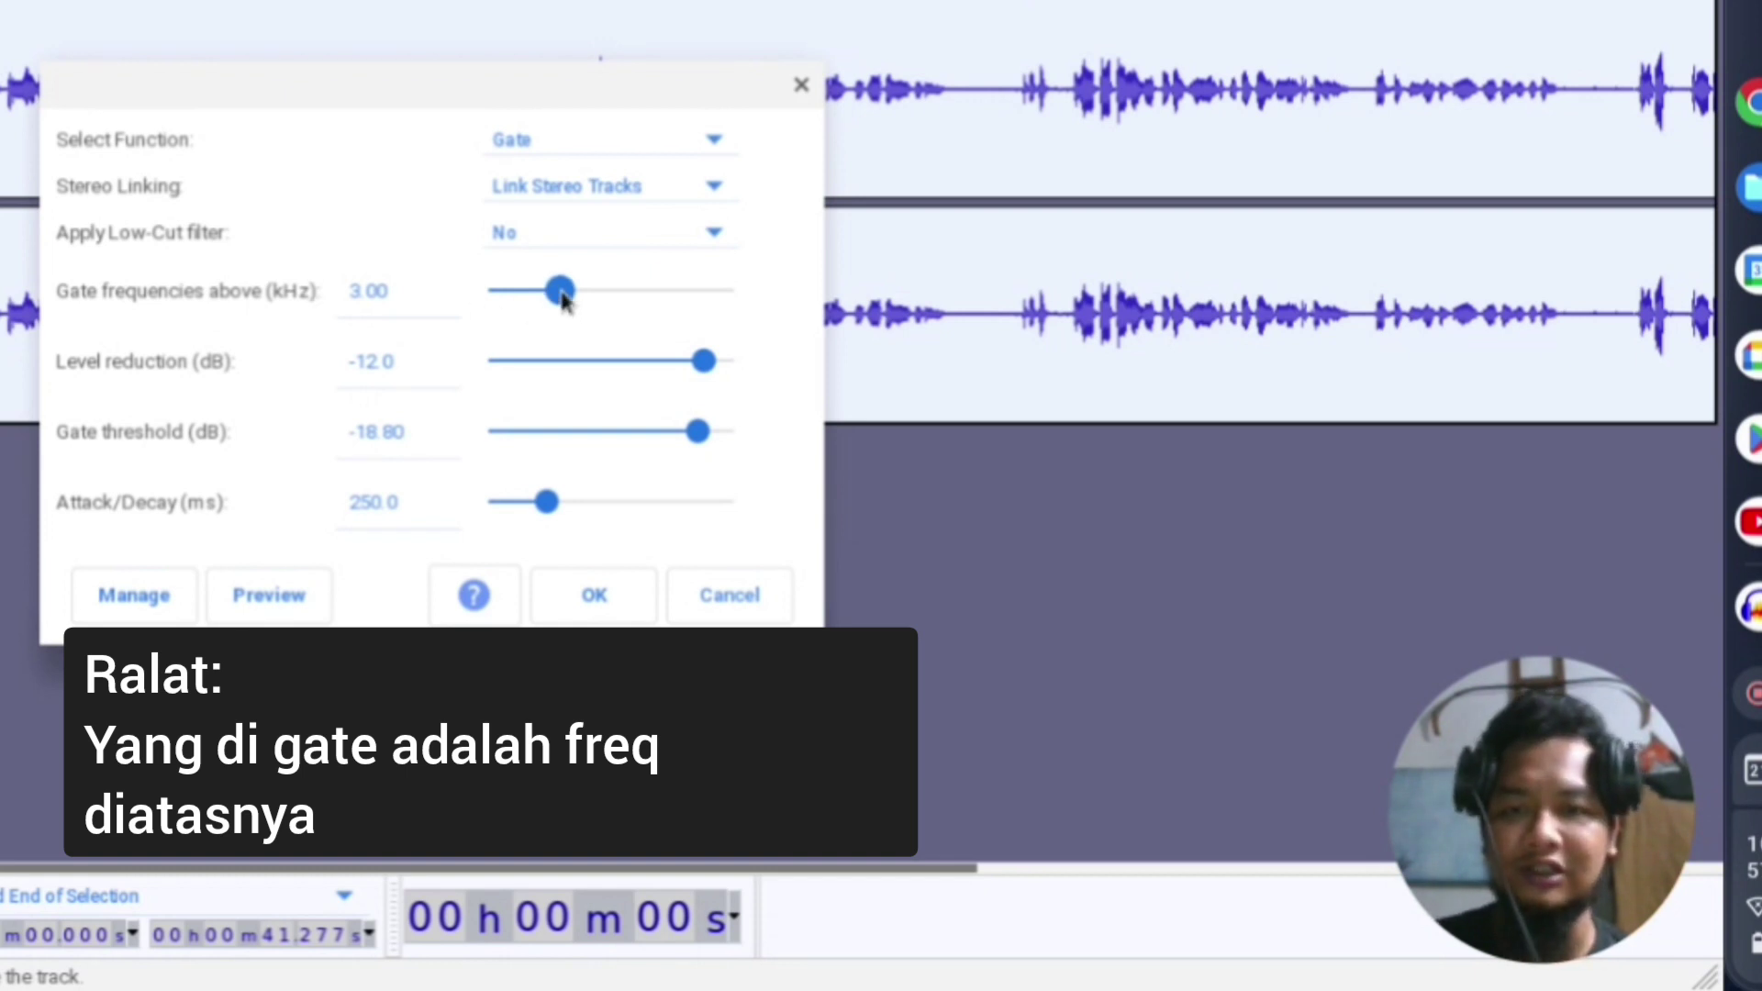
drag(562, 297, 377, 306)
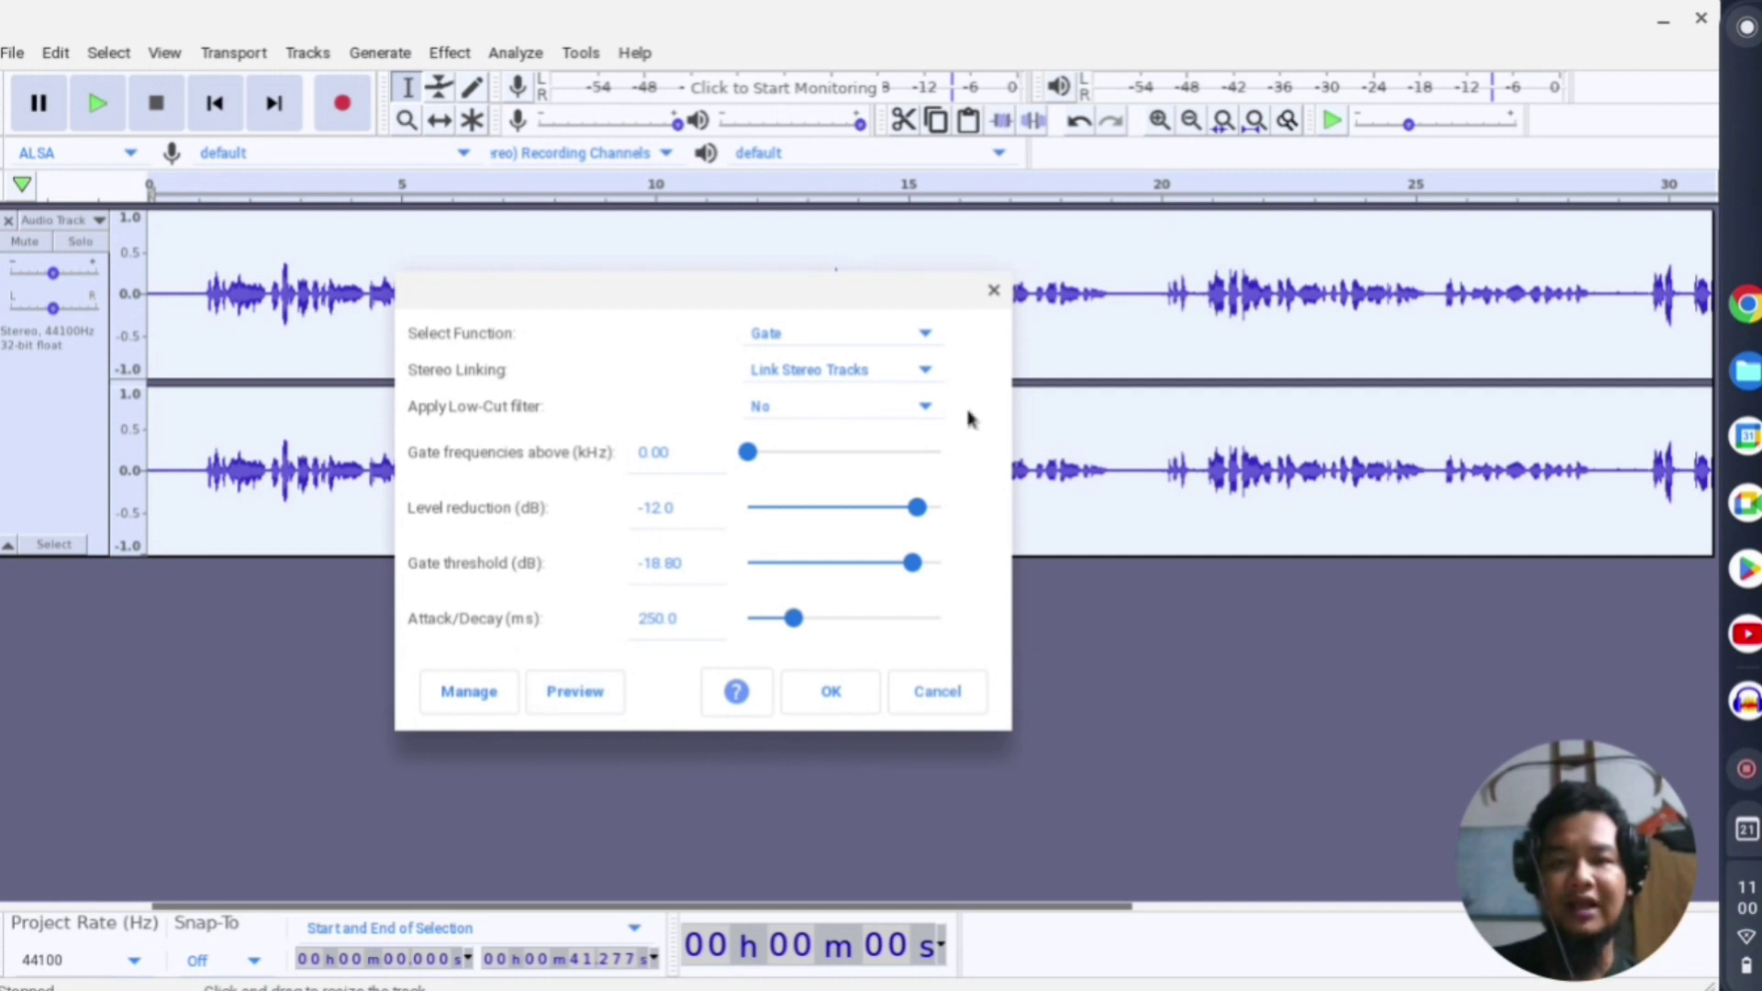
click(994, 290)
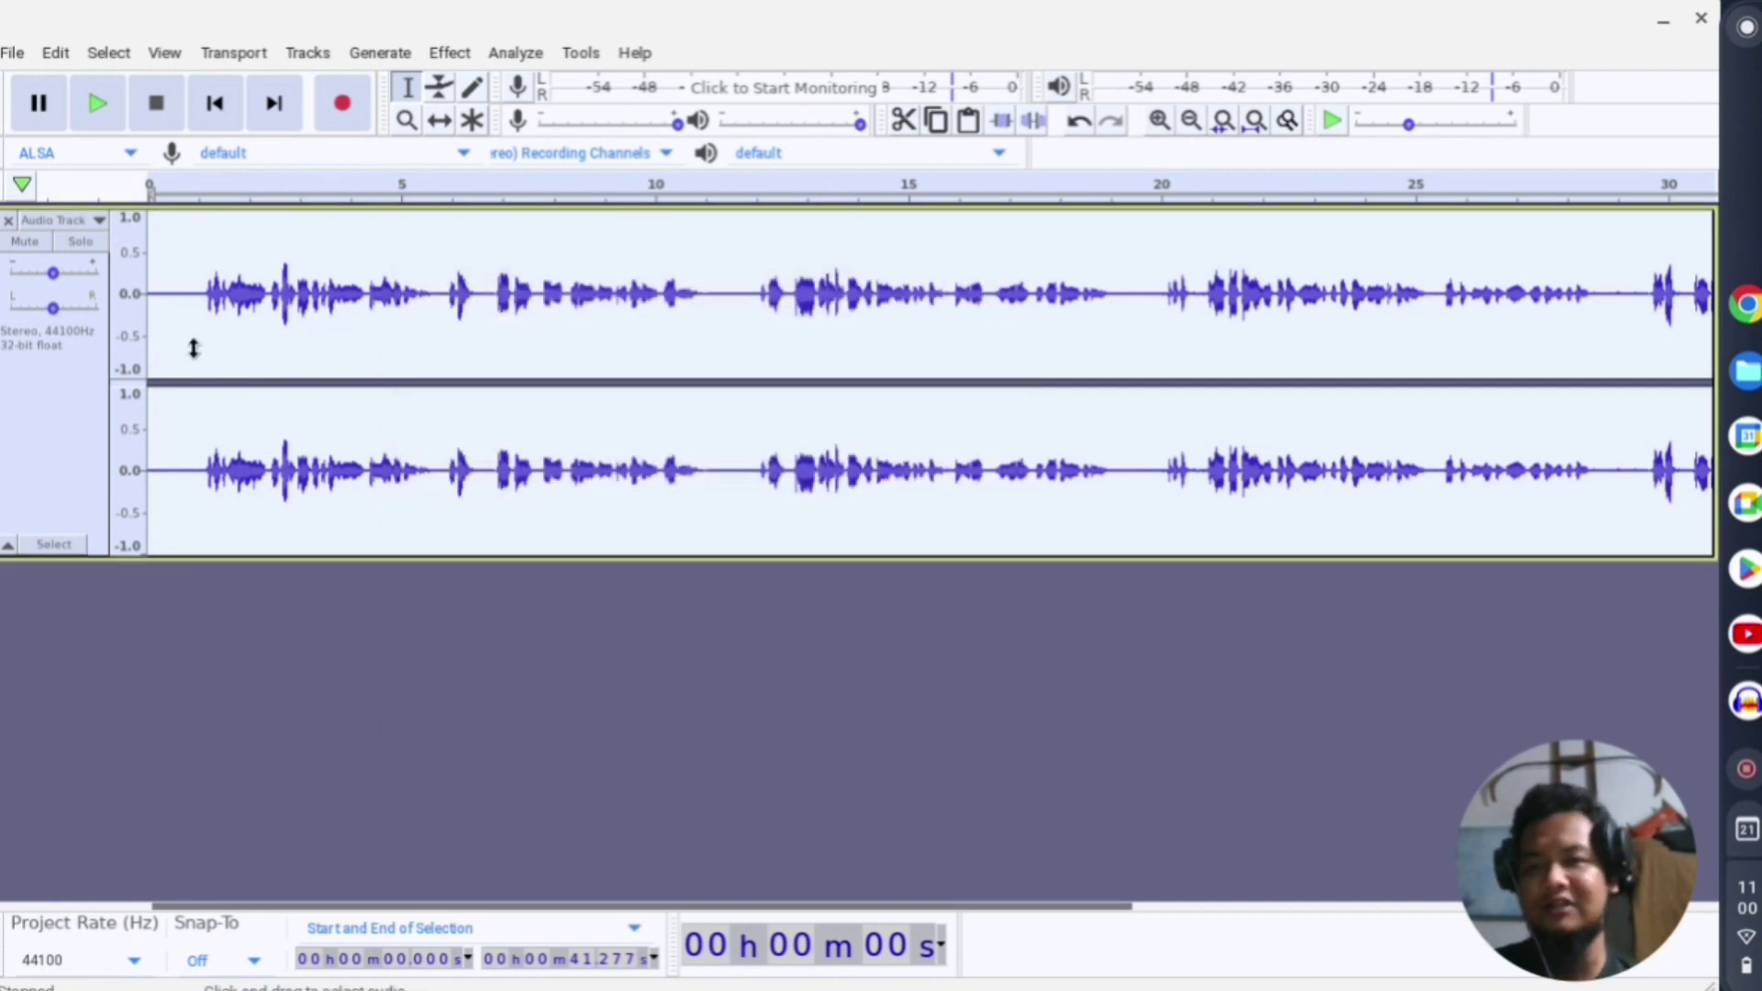
Reselect the whole audio track and play it from the start to listen for background noise, stopping partway through
click(166, 317)
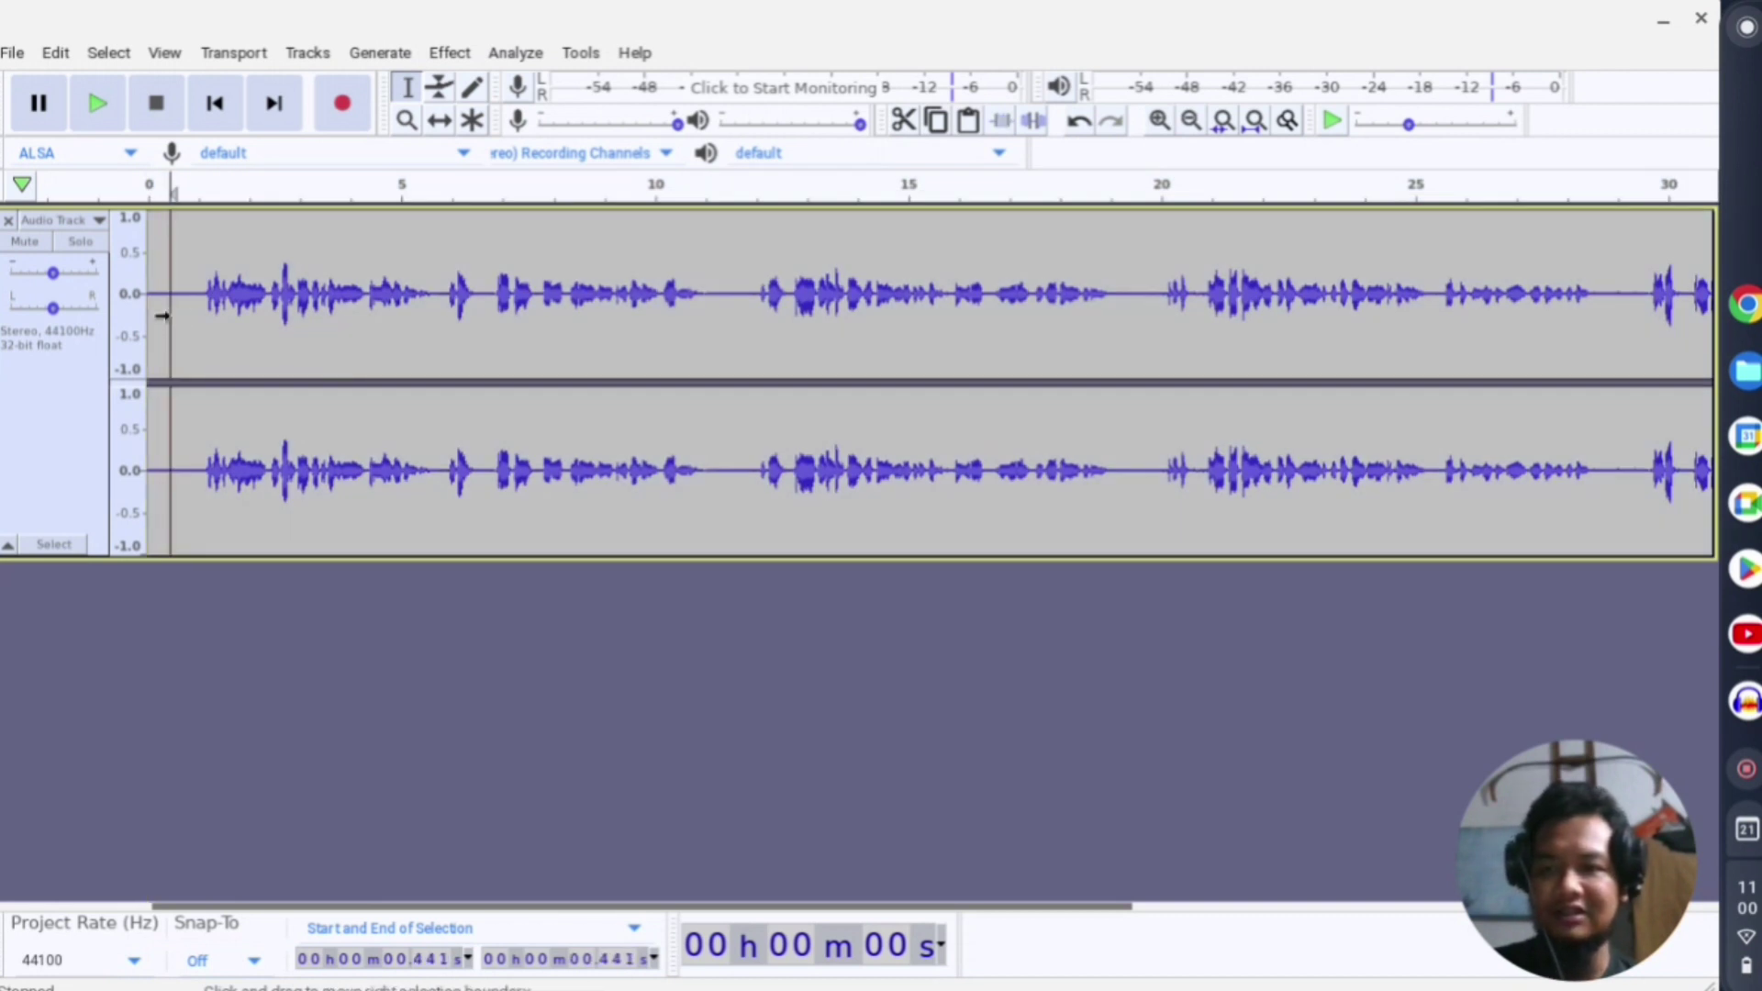
drag(188, 317, 119, 317)
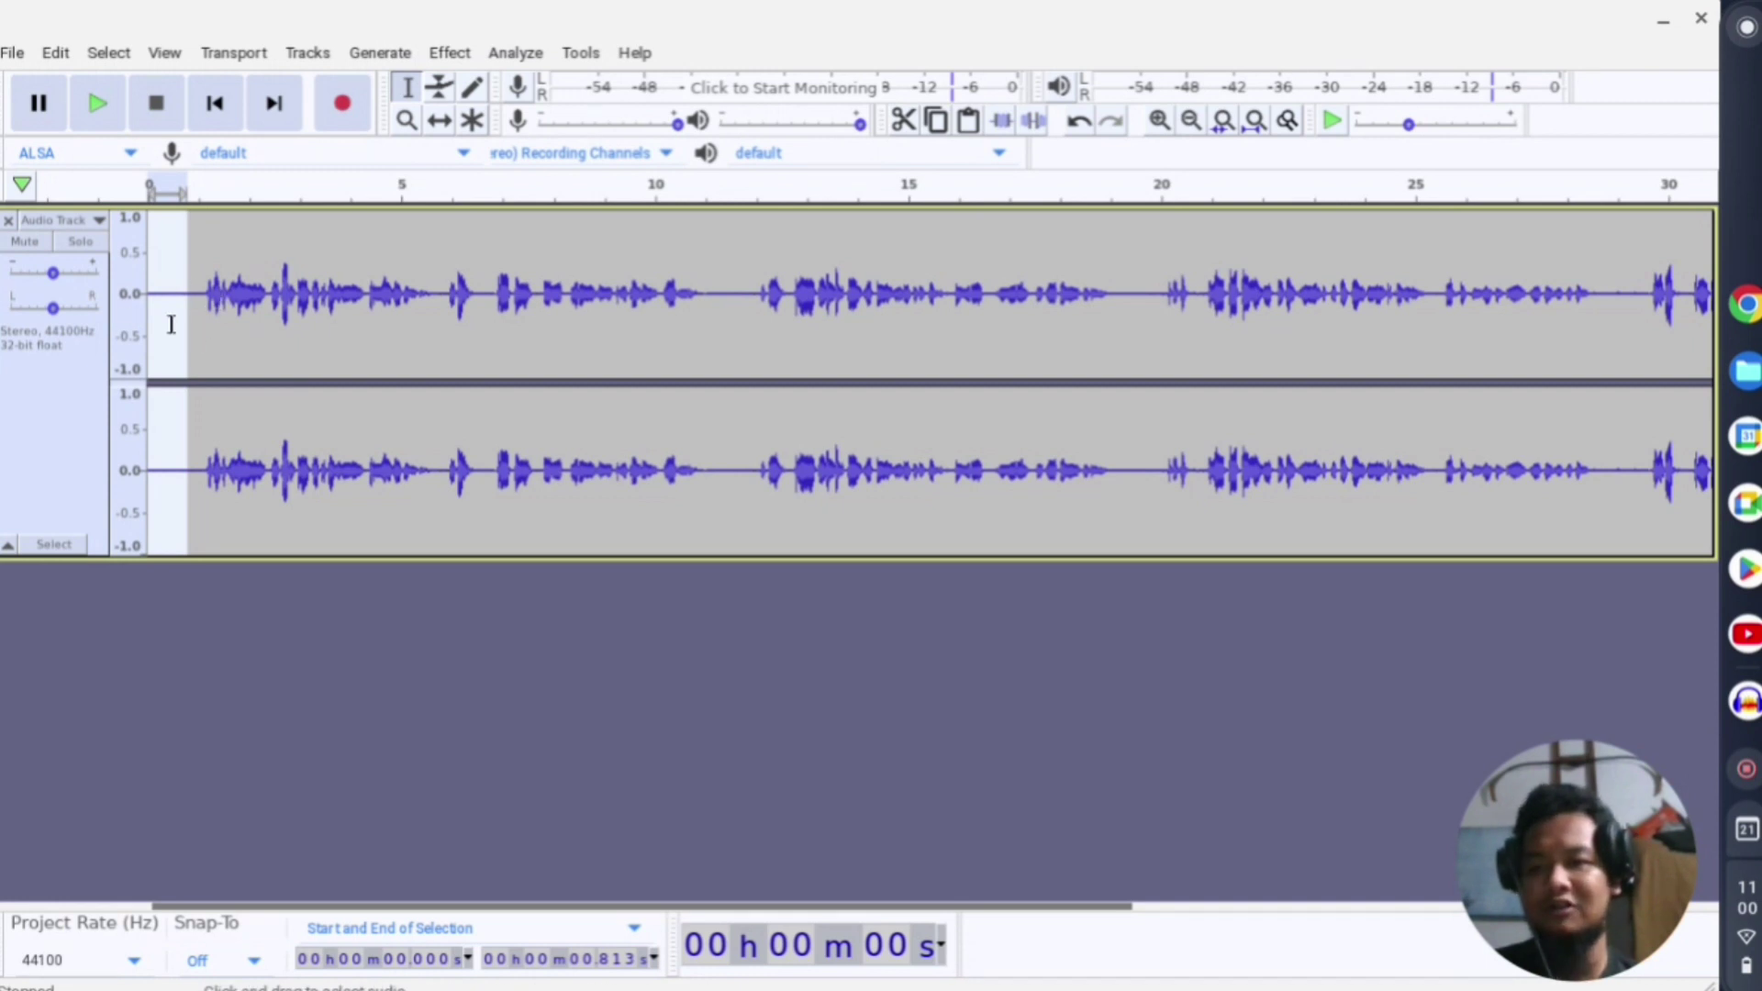
click(66, 408)
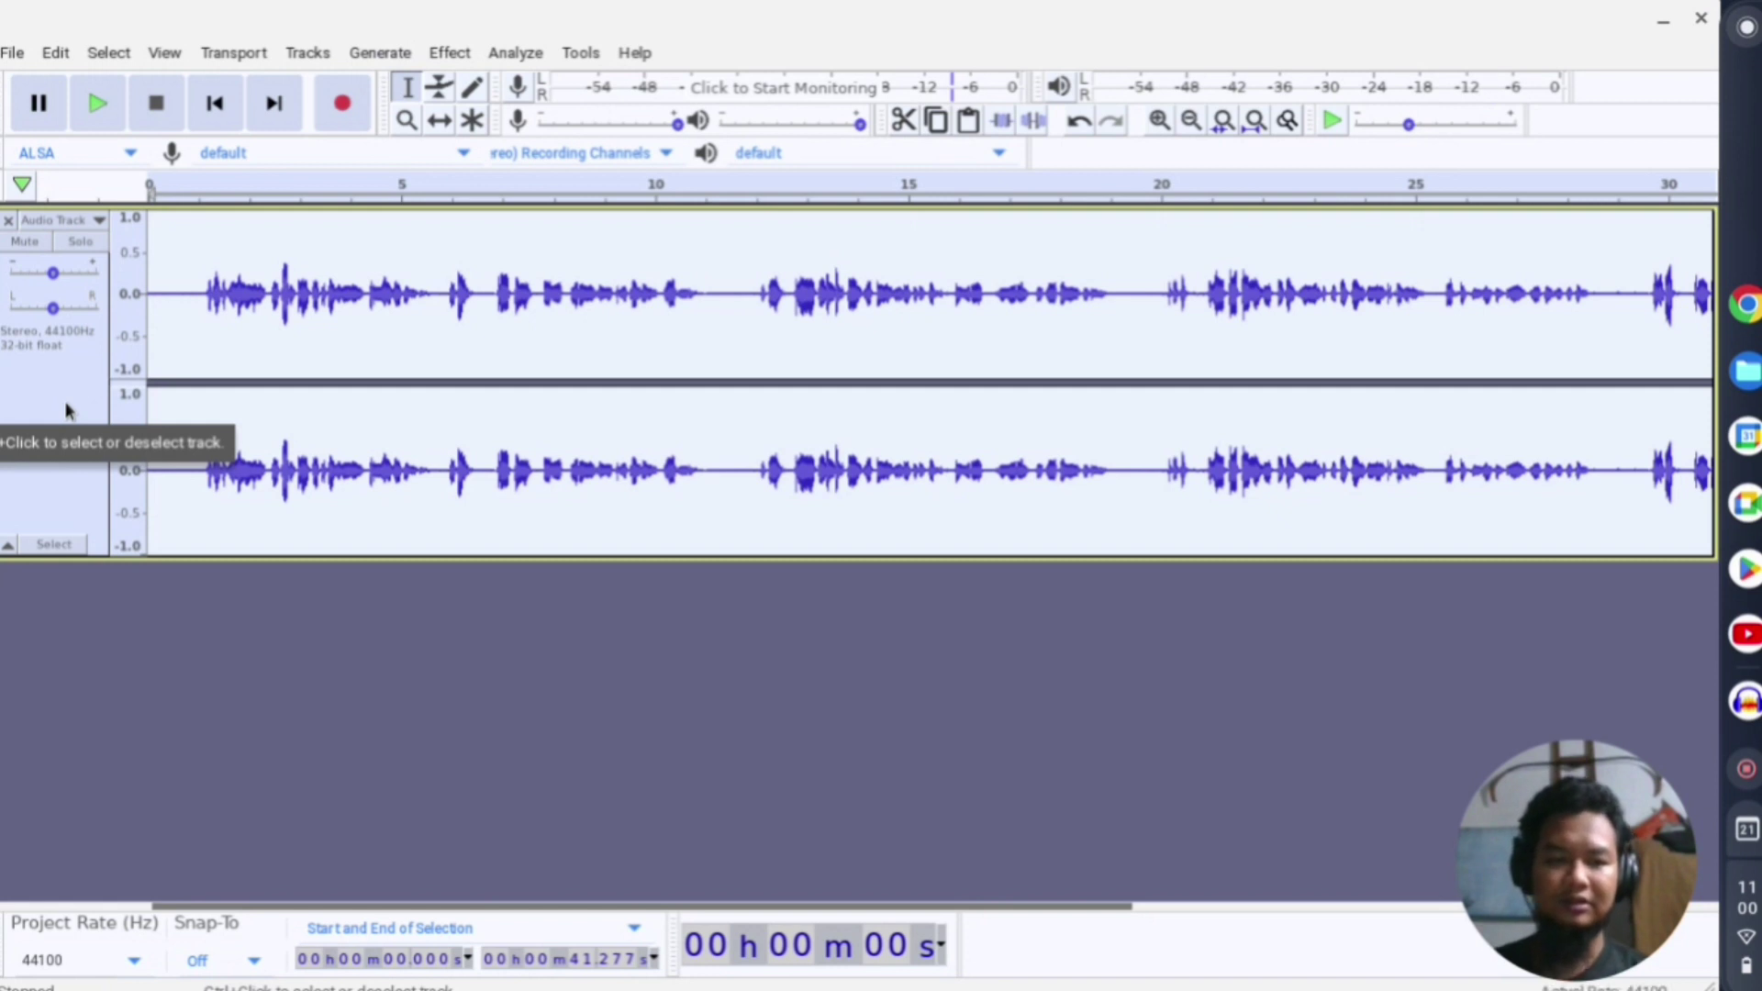
key(space)
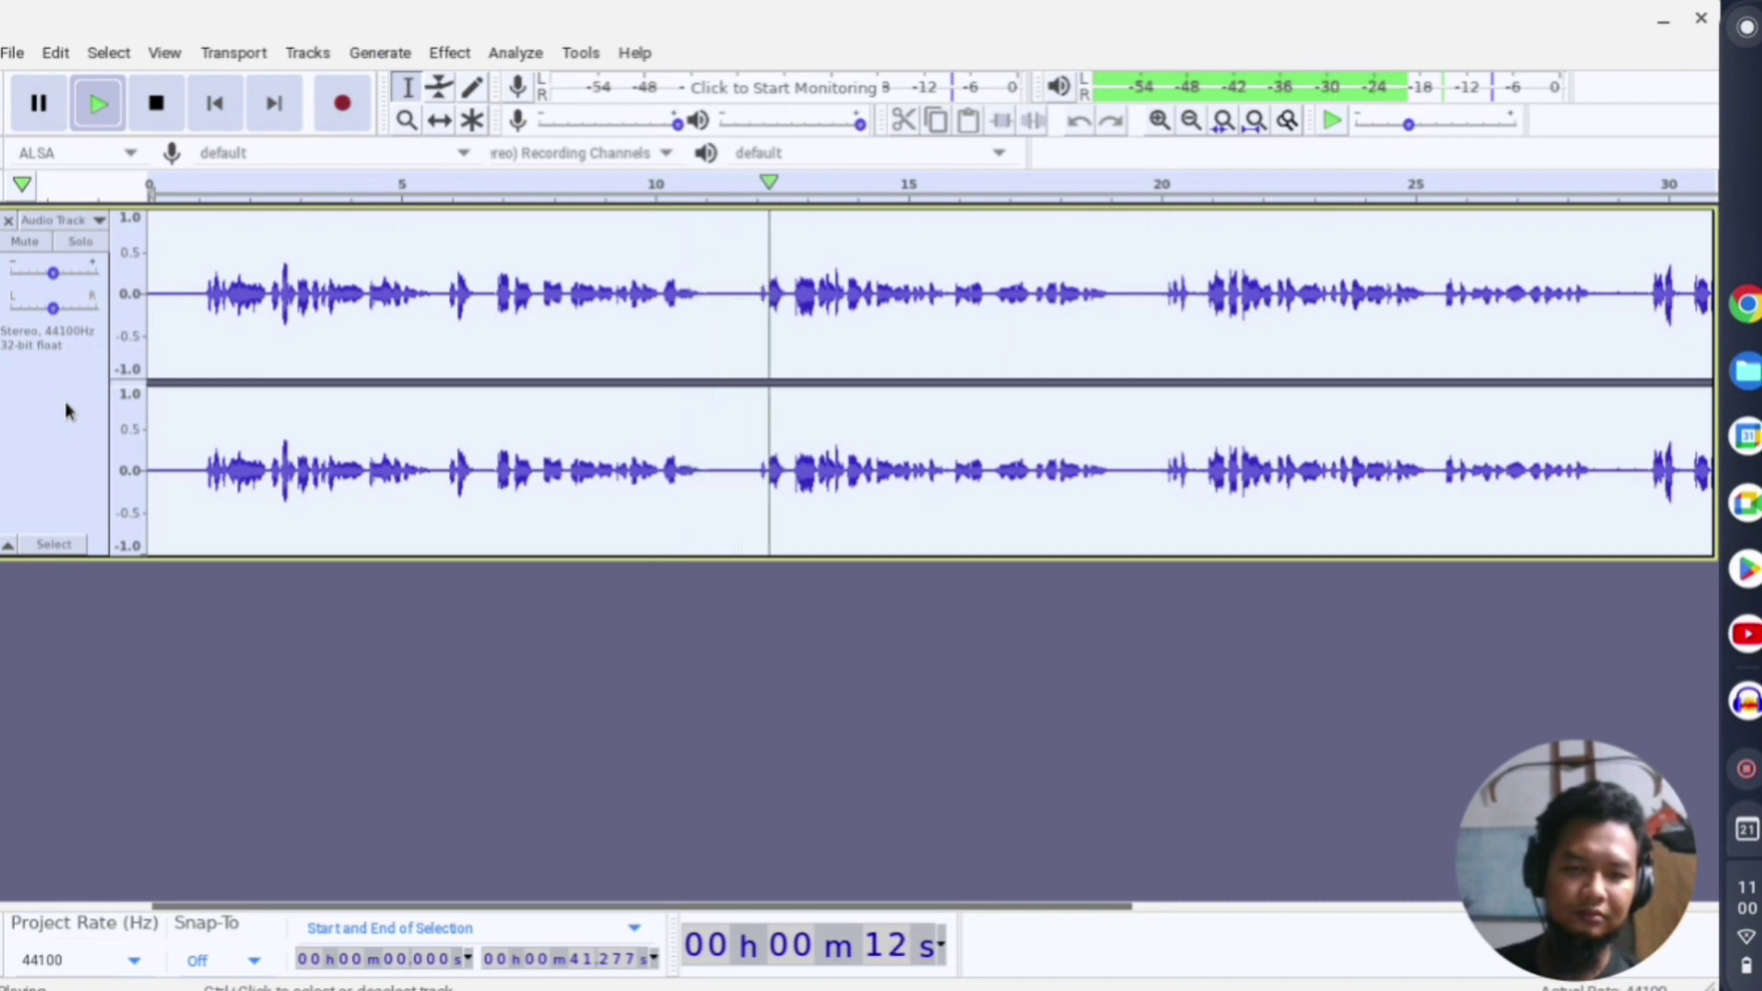
key(space)
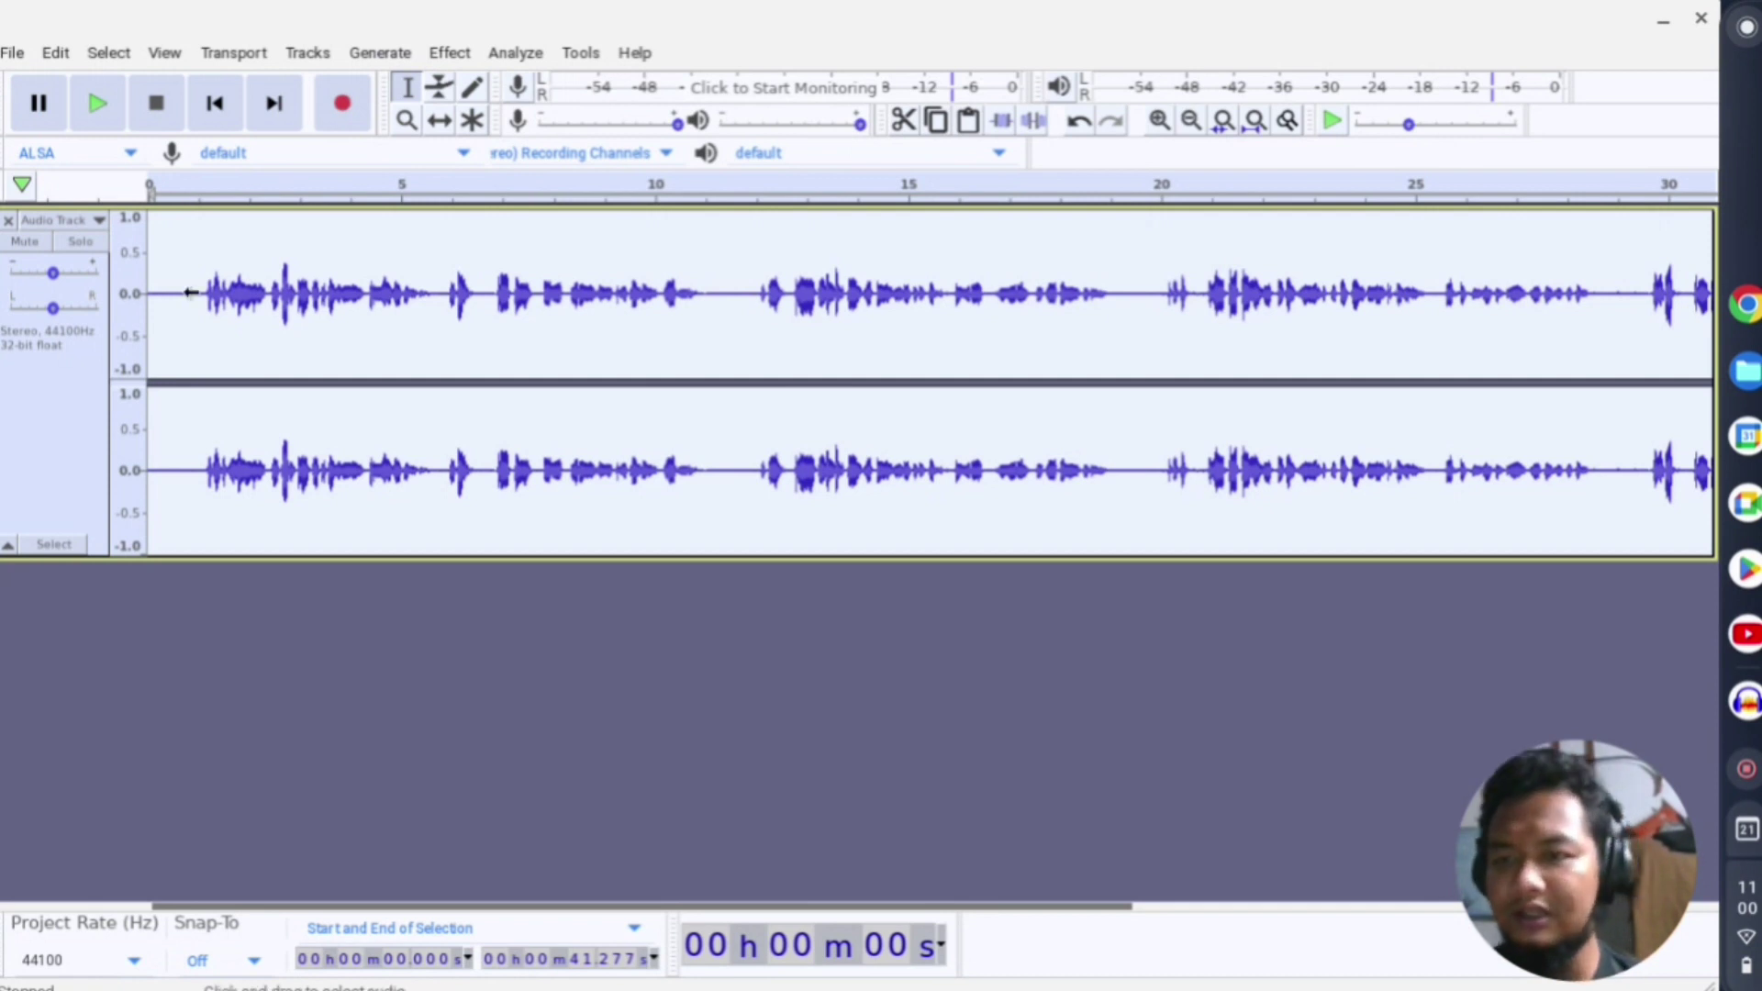
Select the silent opening of the track, from 0 to about 0.95 s, and open the Noise Gate effect for it
click(210, 294)
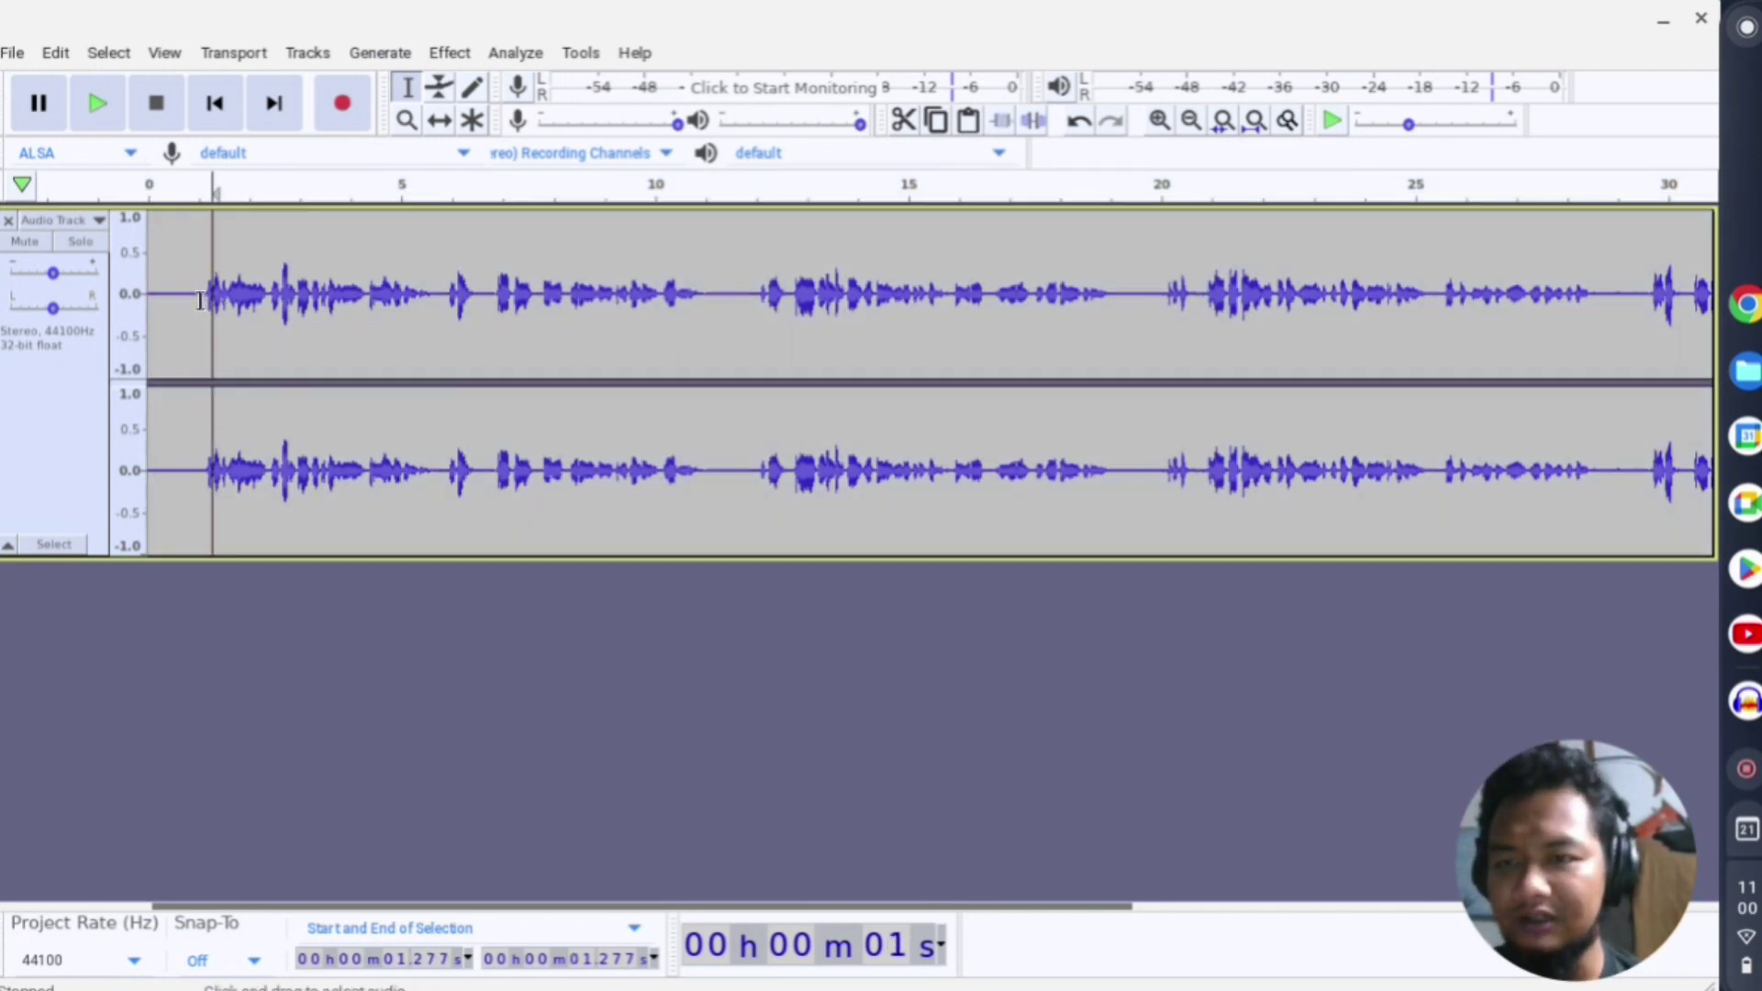
drag(196, 298, 37, 306)
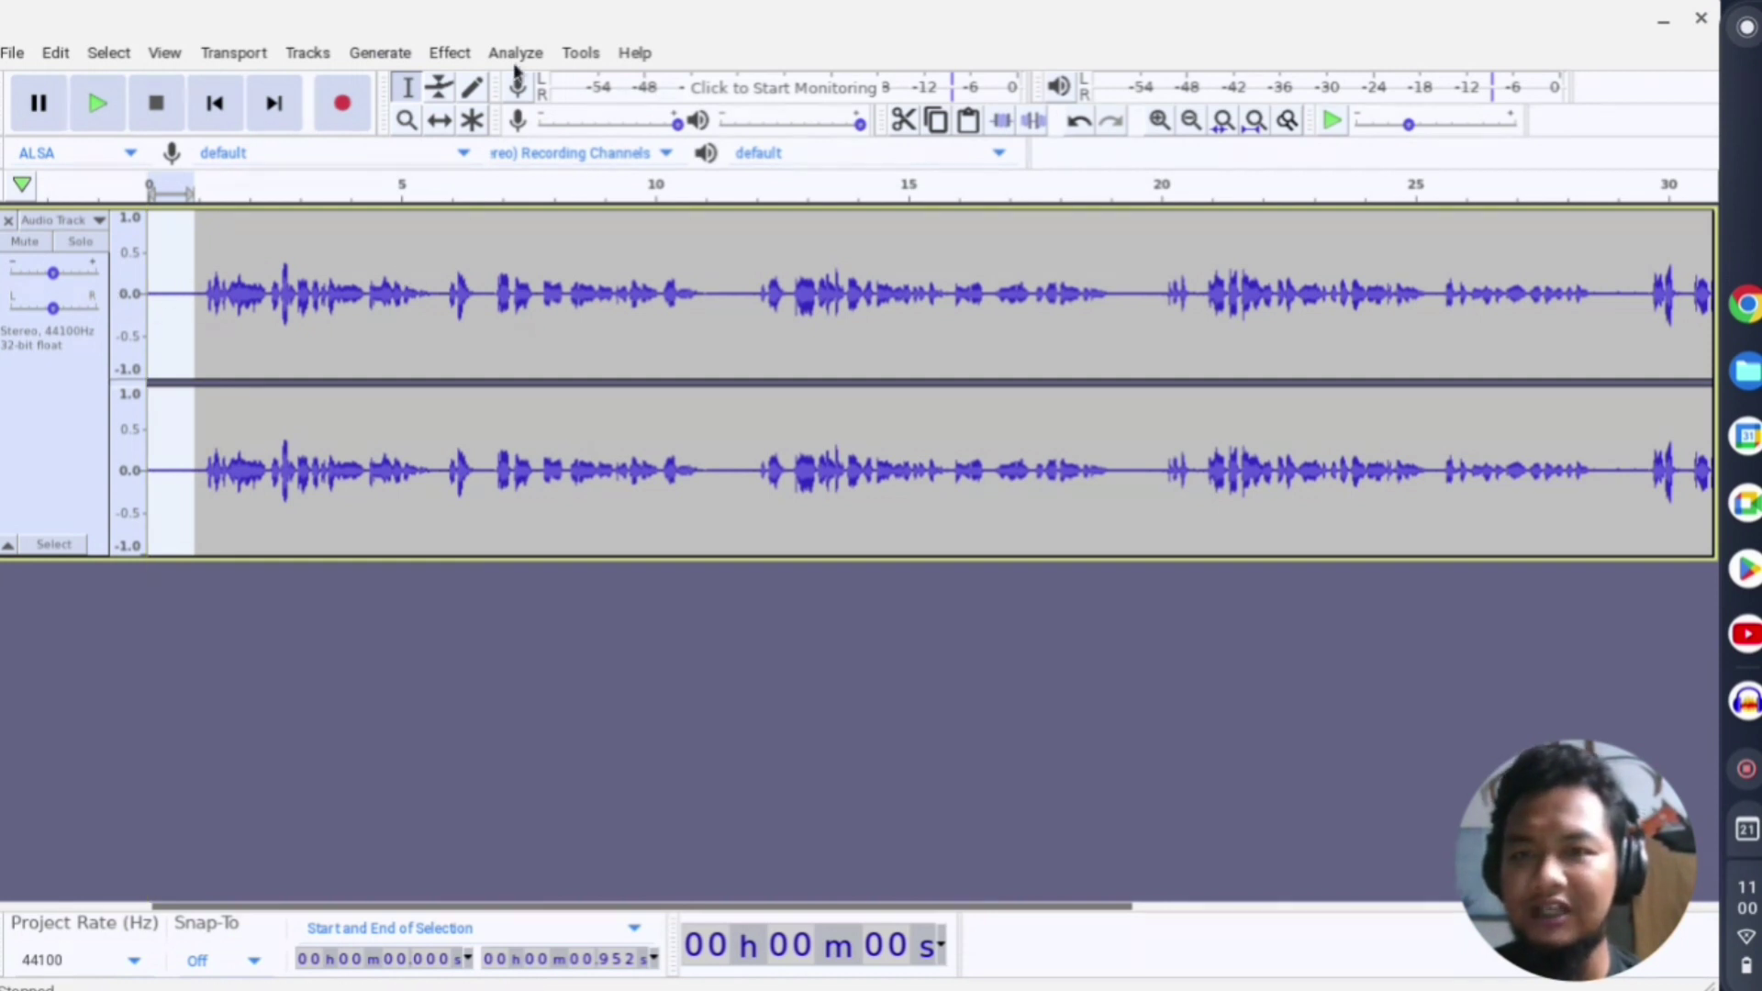
click(516, 54)
mouse_move(452, 52)
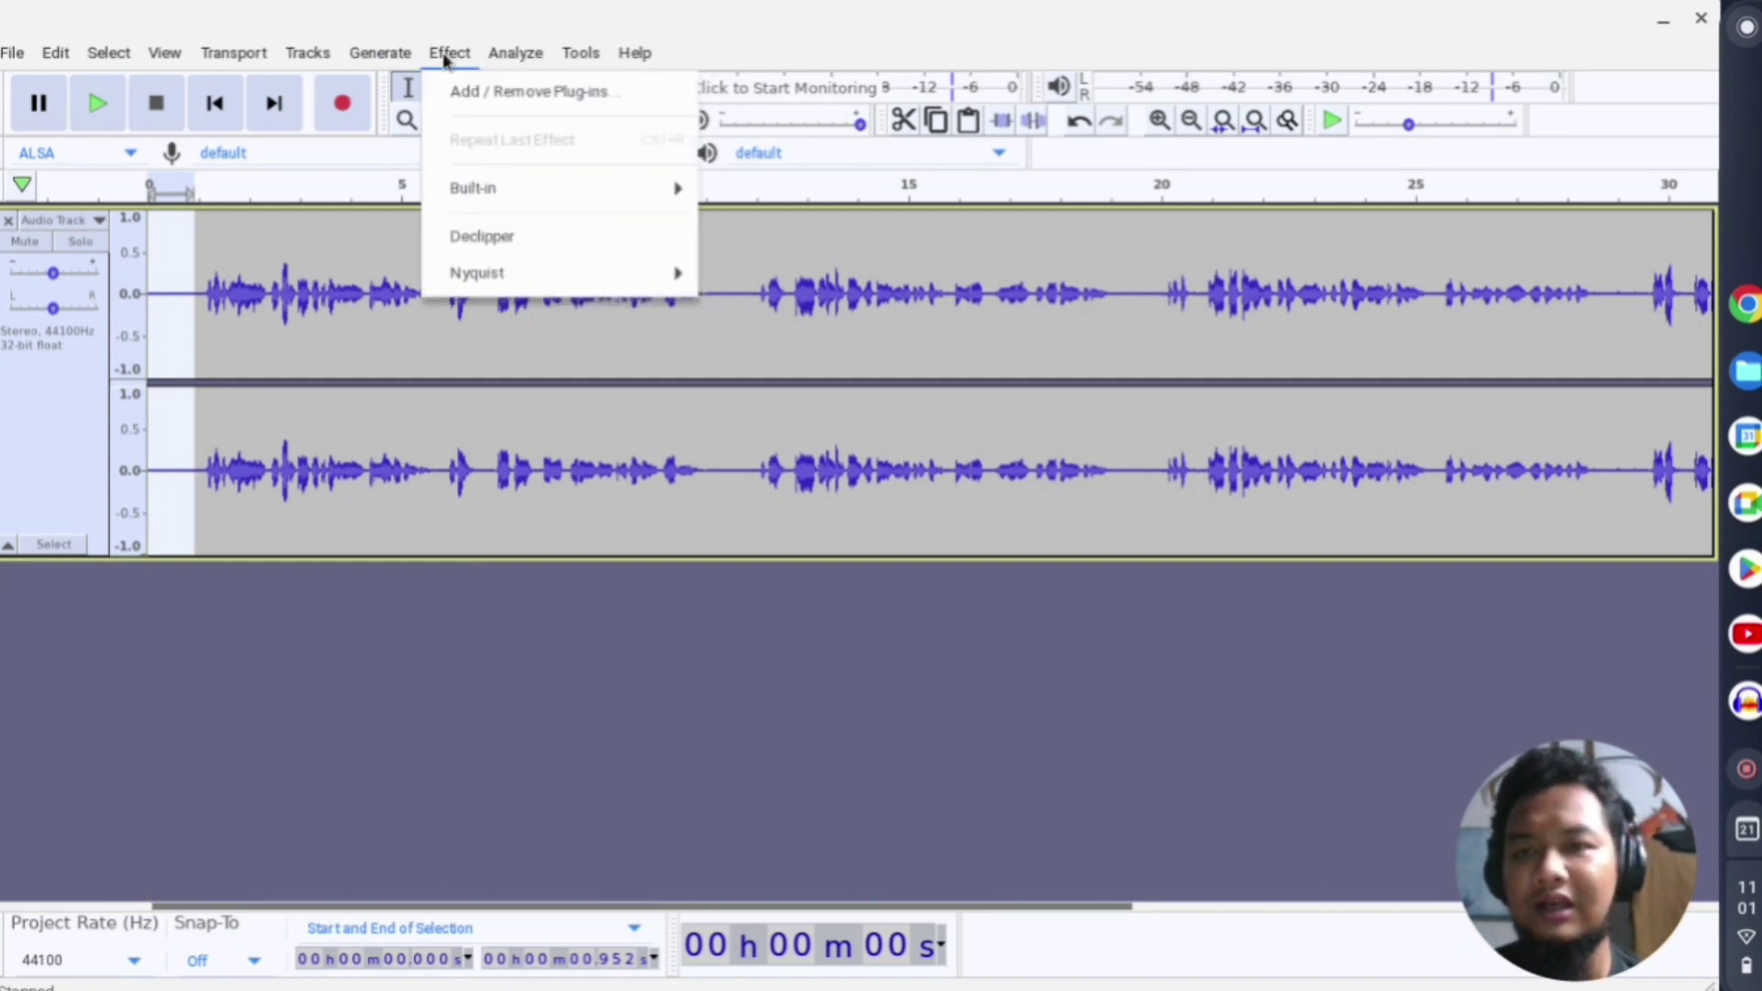
mouse_move(583, 292)
mouse_move(820, 273)
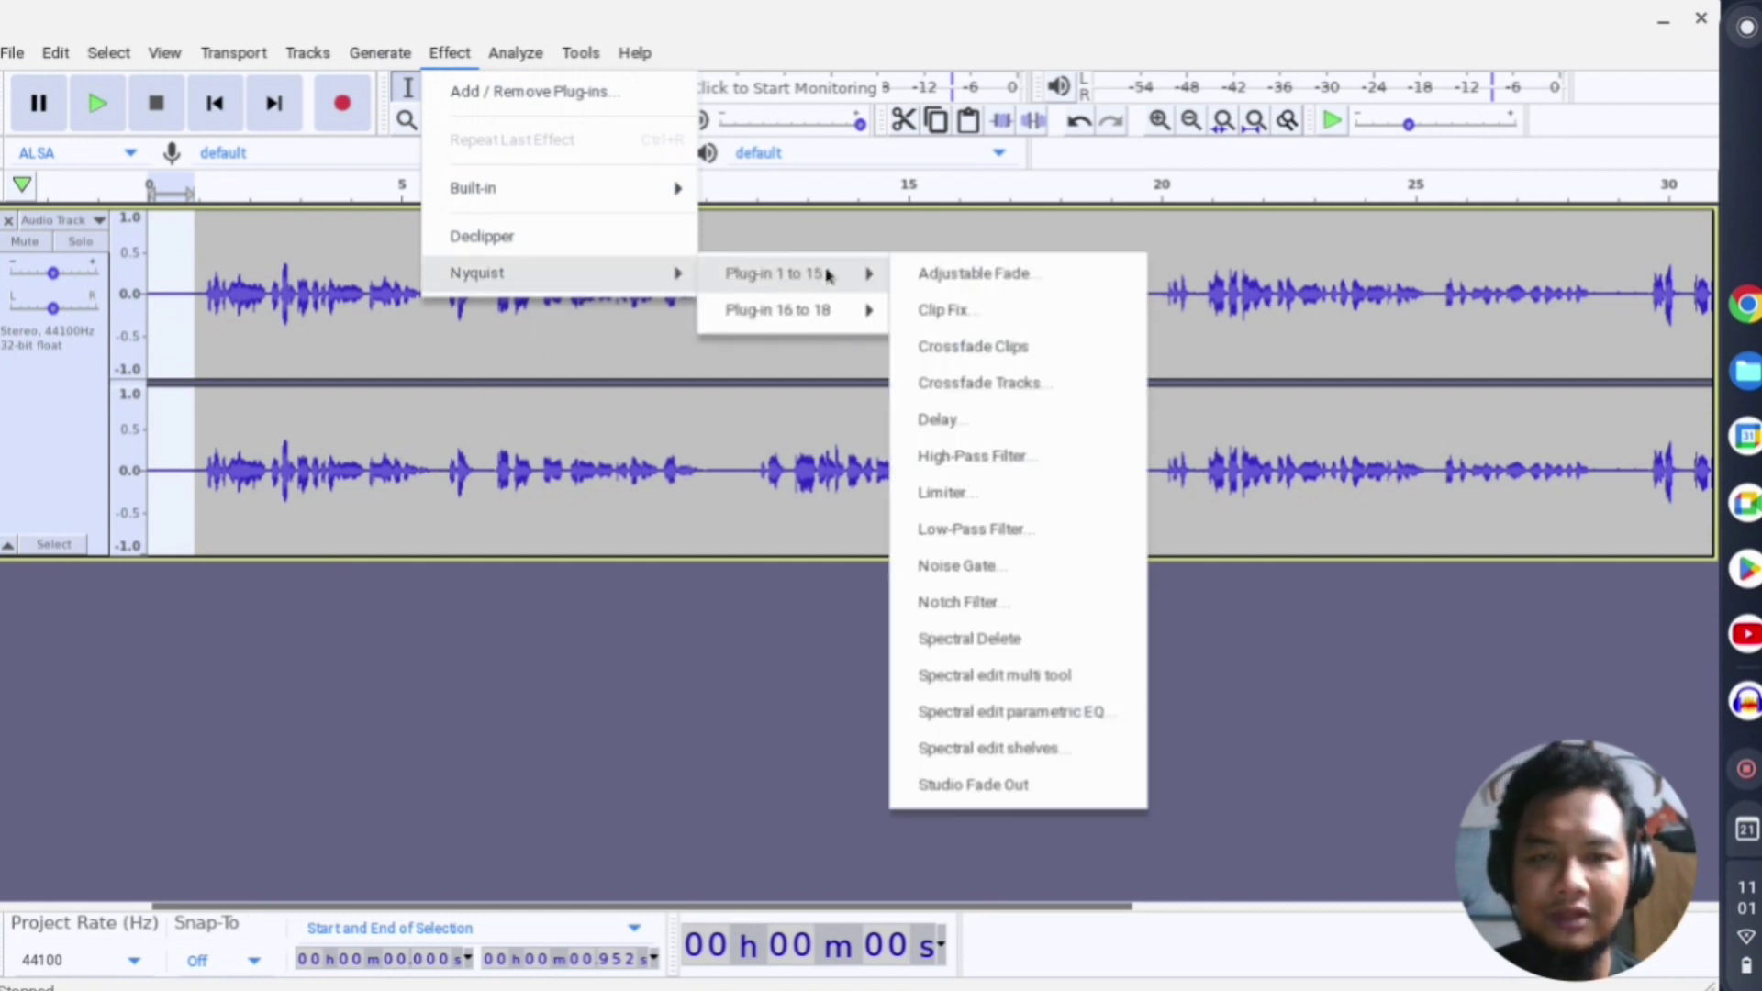
click(987, 566)
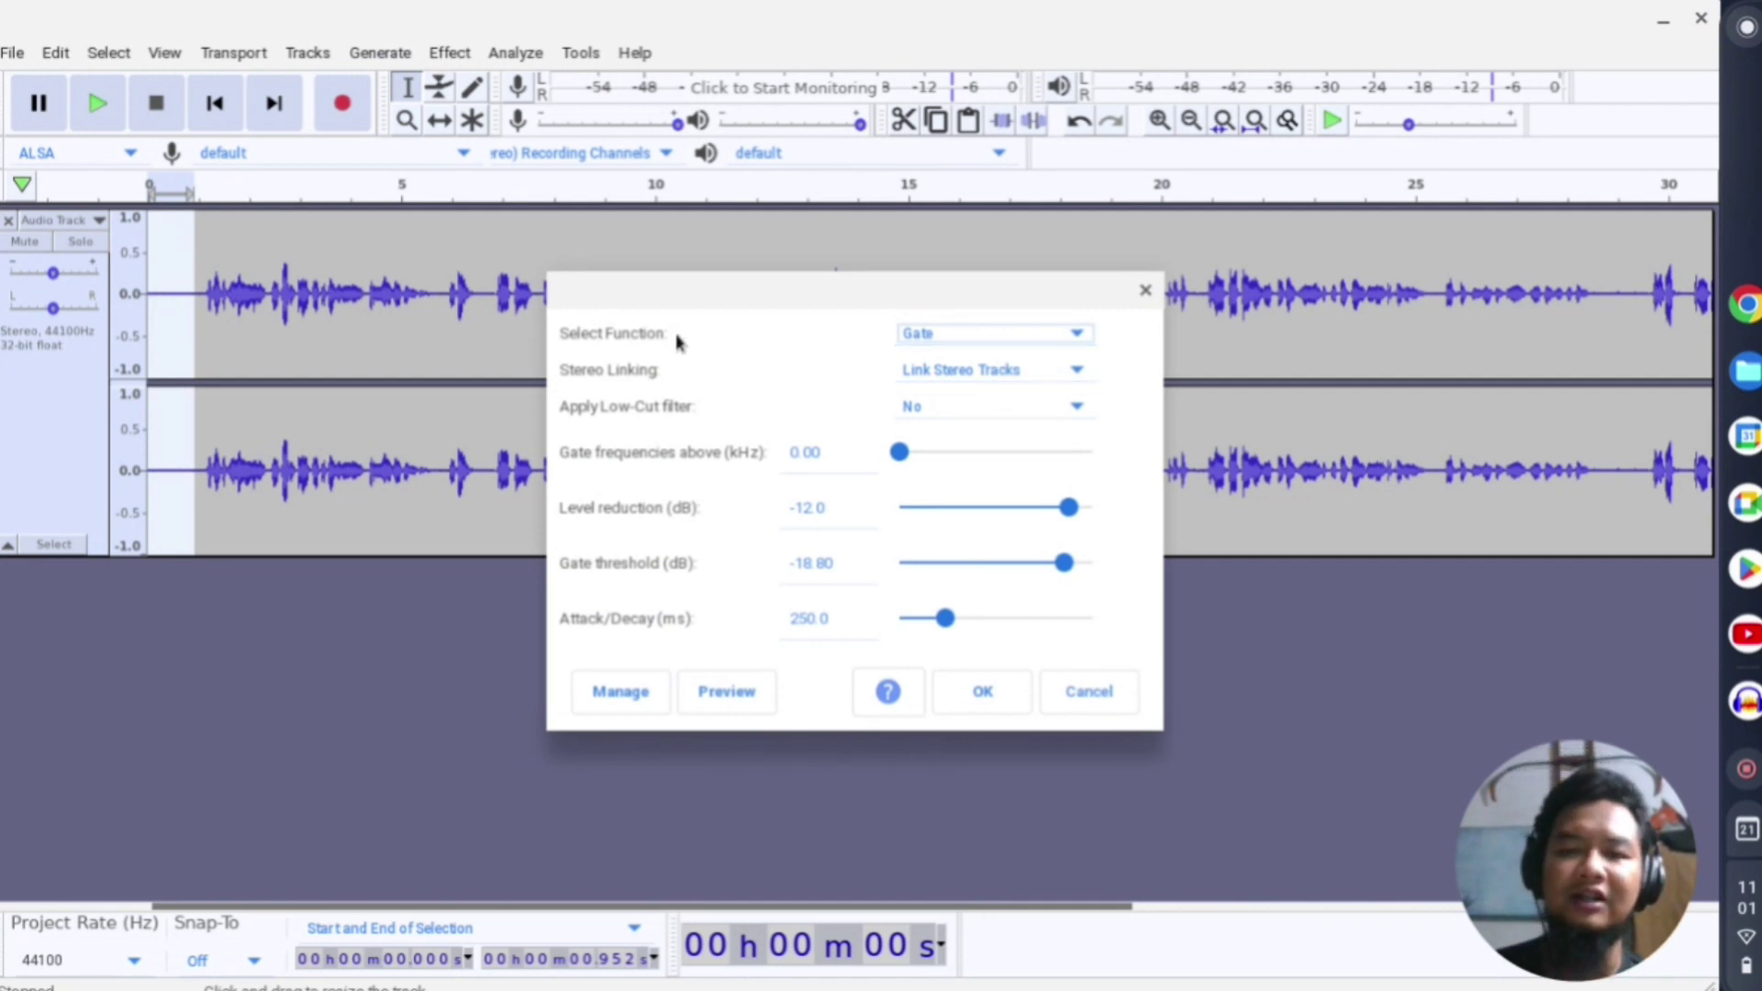
Switch the Noise Gate function to Analyse Noise Level and run it on the selected silent passage
click(977, 340)
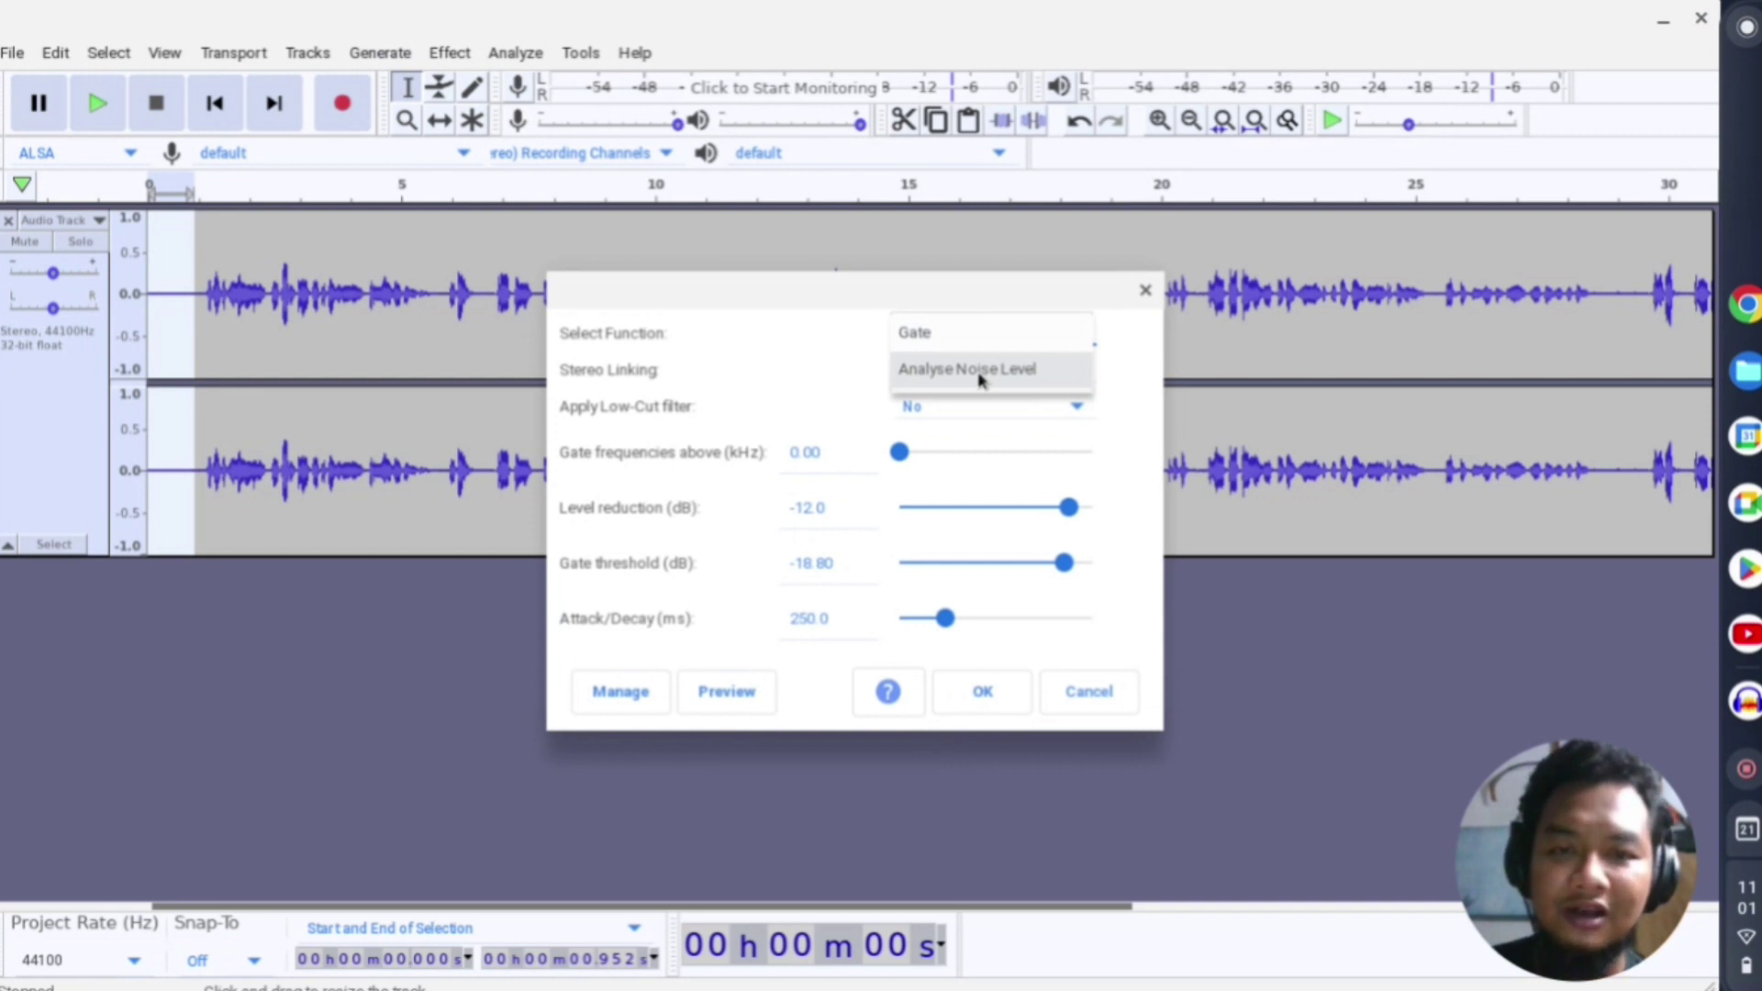
click(980, 377)
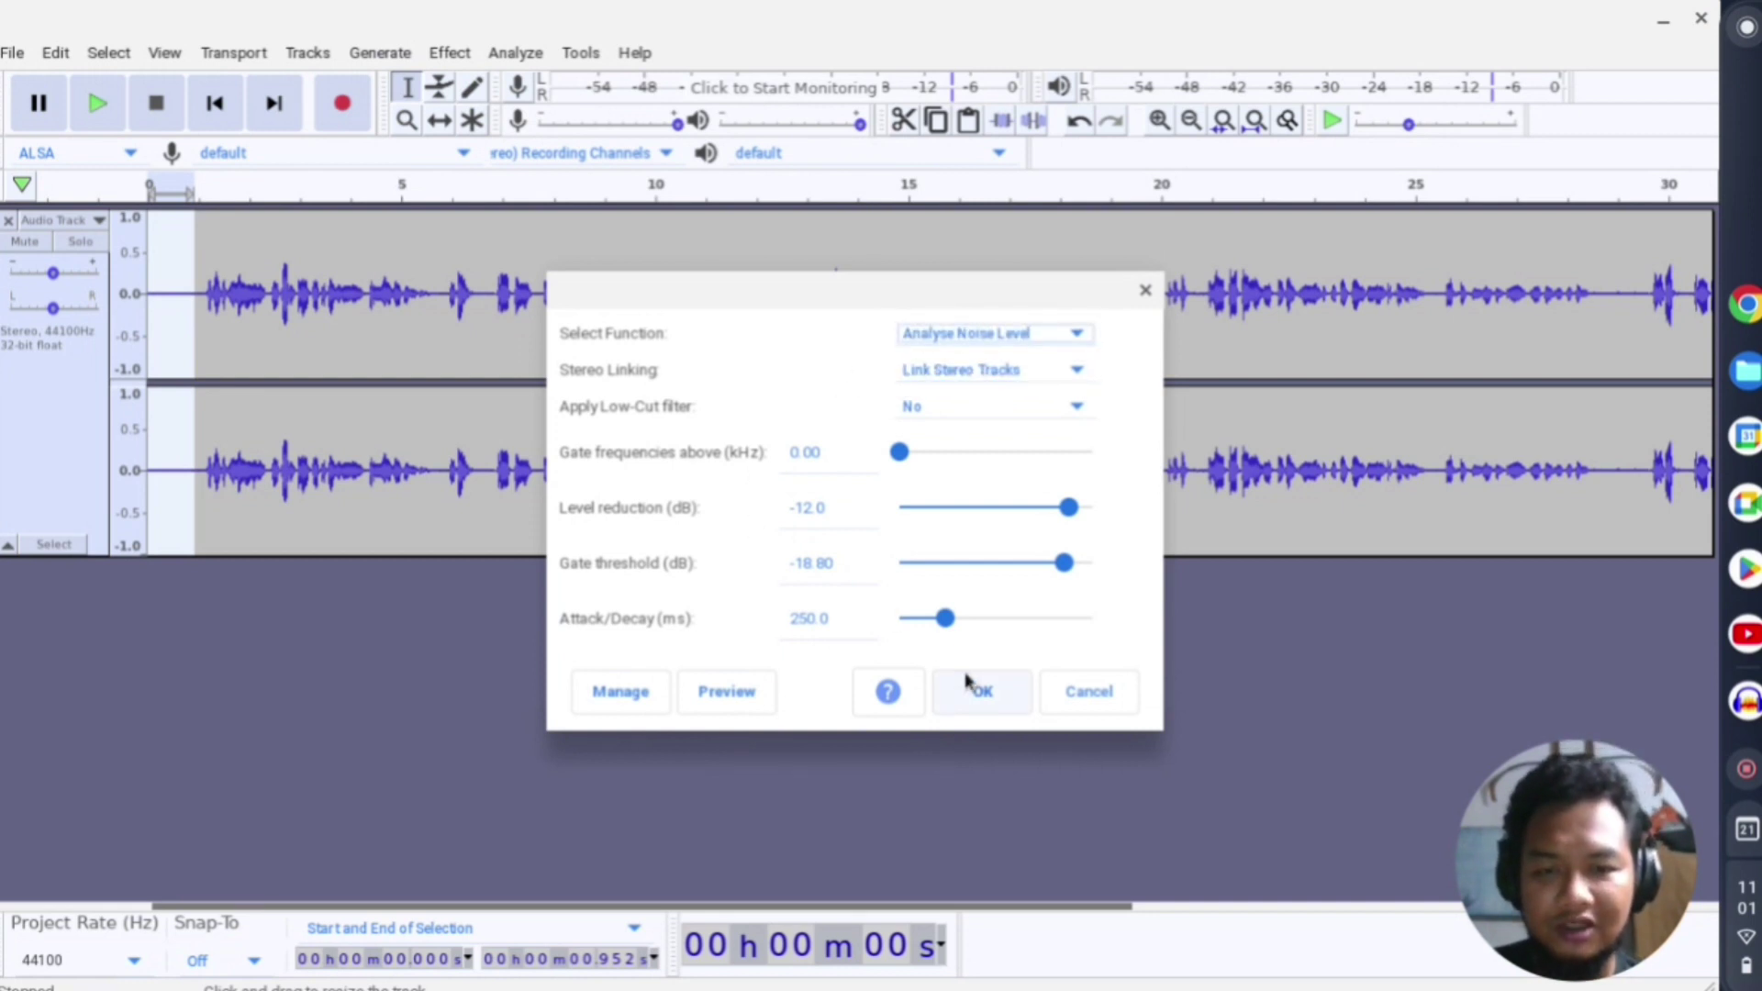
click(980, 693)
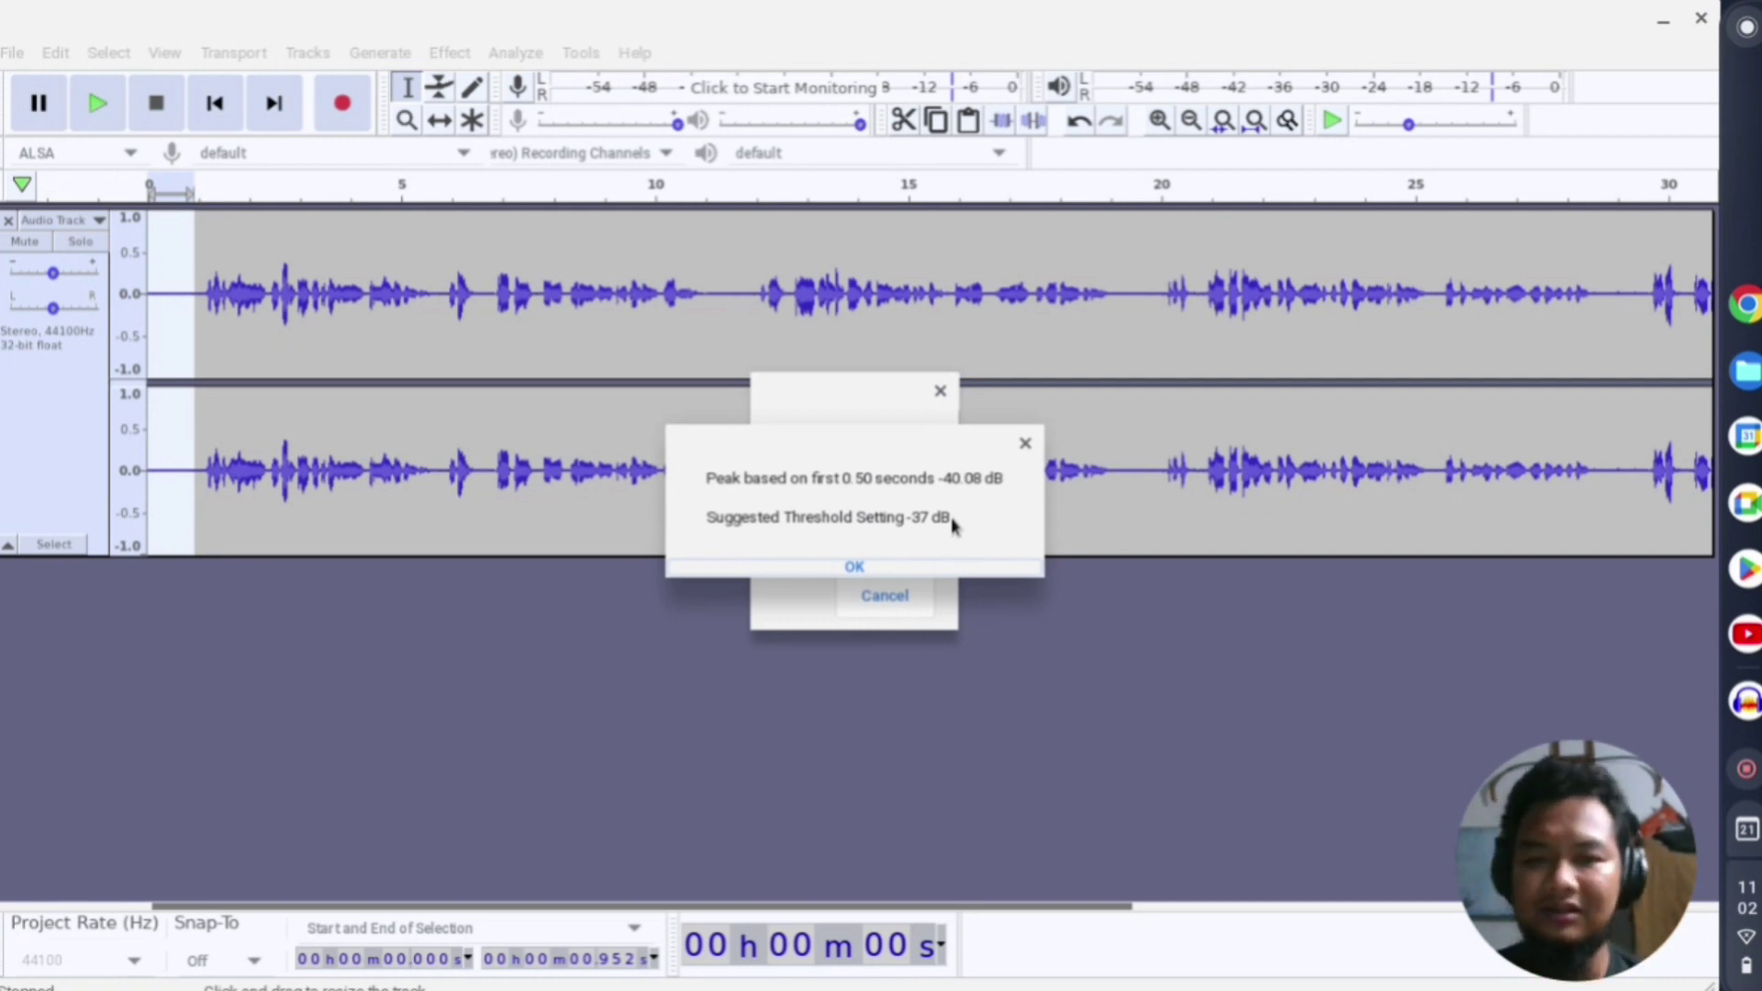
click(855, 567)
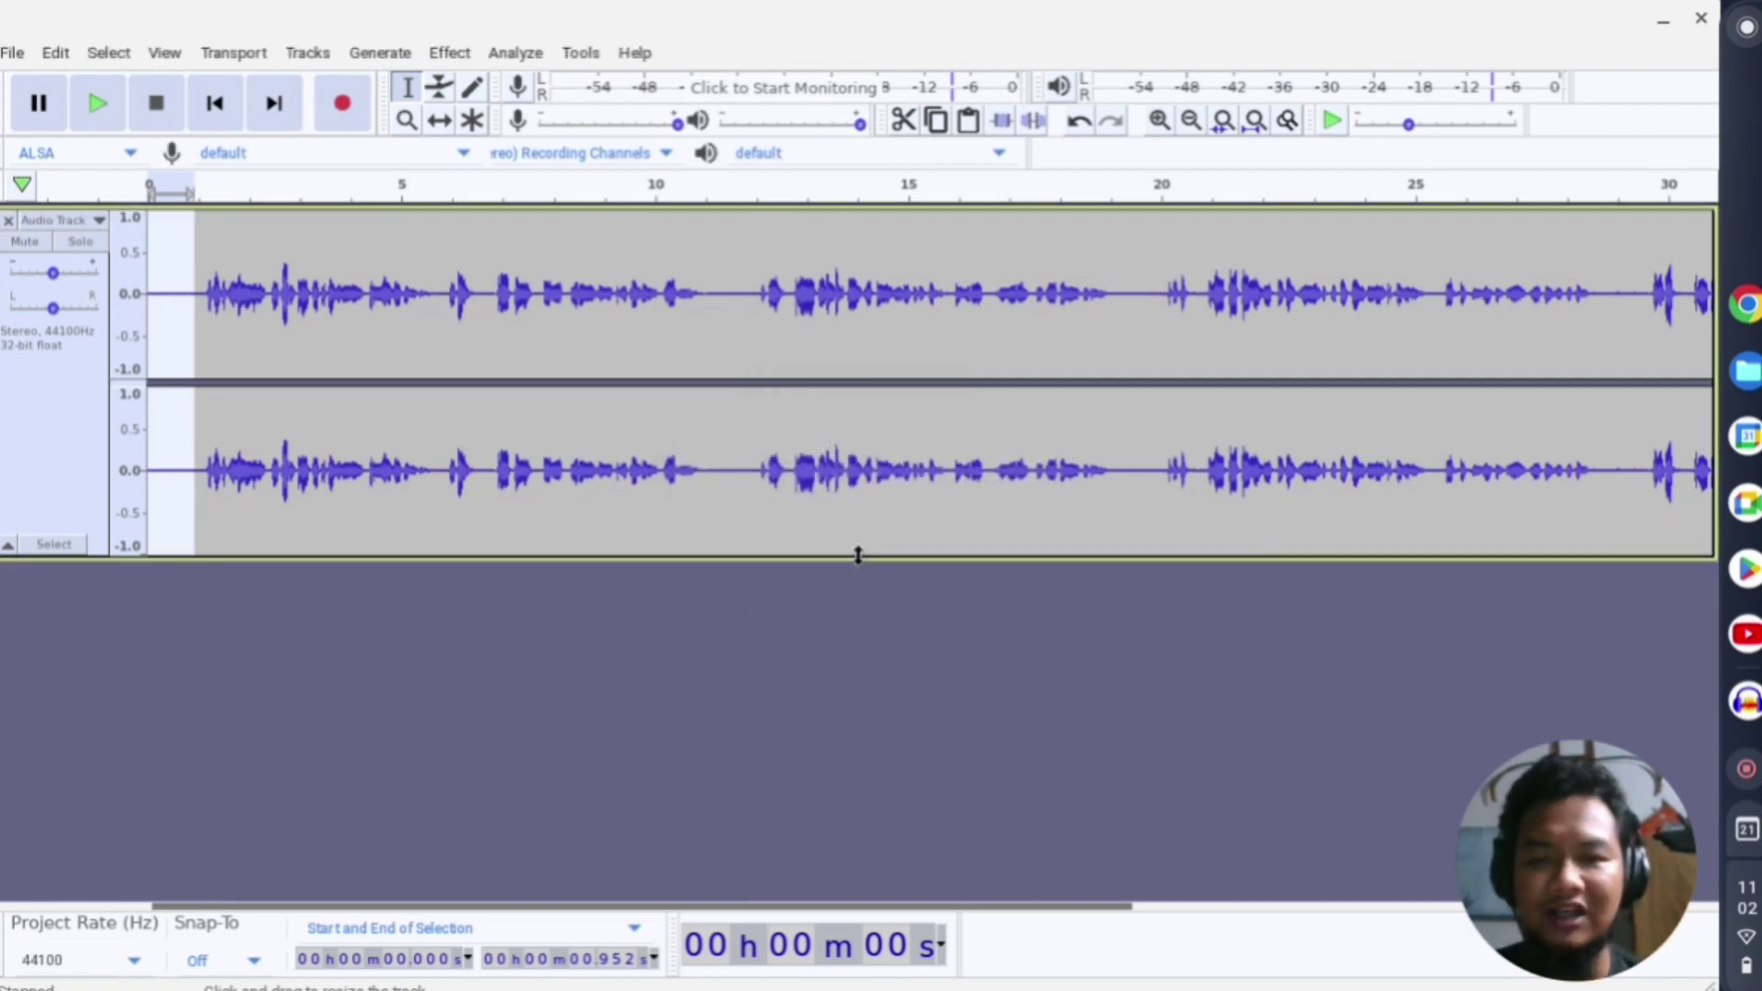
Select the whole audio track, reopen the Noise Gate, and set its gate threshold to -38.80 dB
click(69, 430)
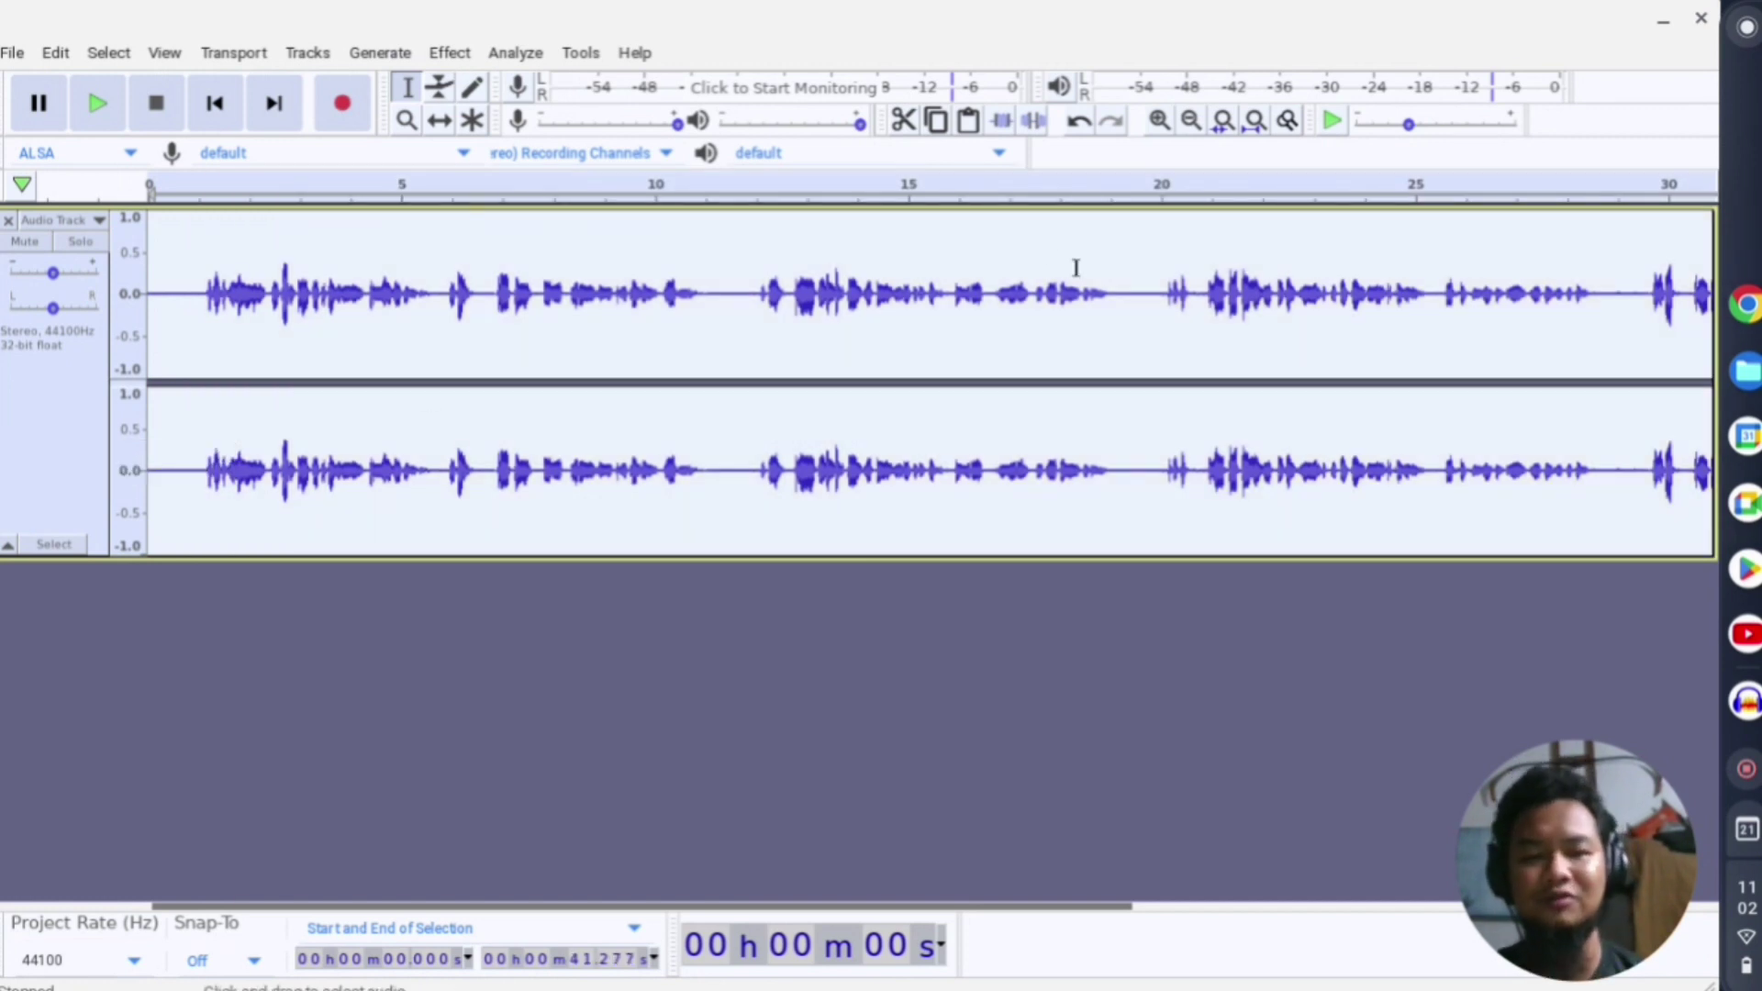
click(449, 53)
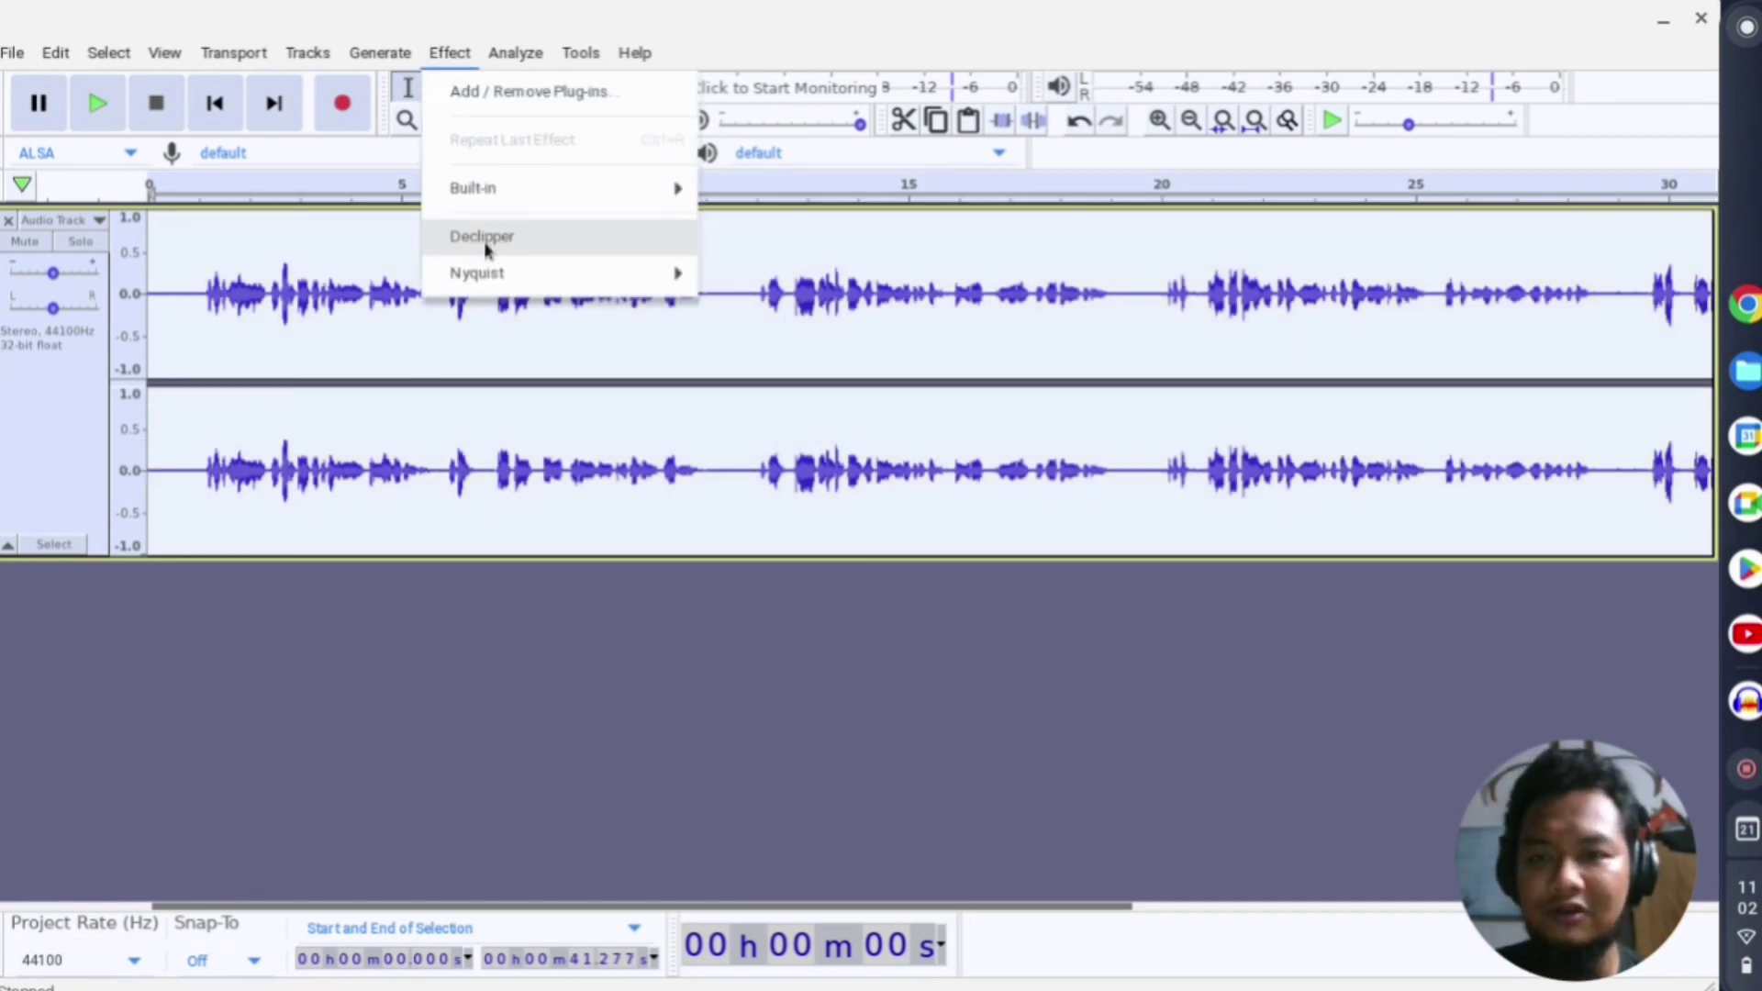
mouse_move(496, 273)
mouse_move(786, 273)
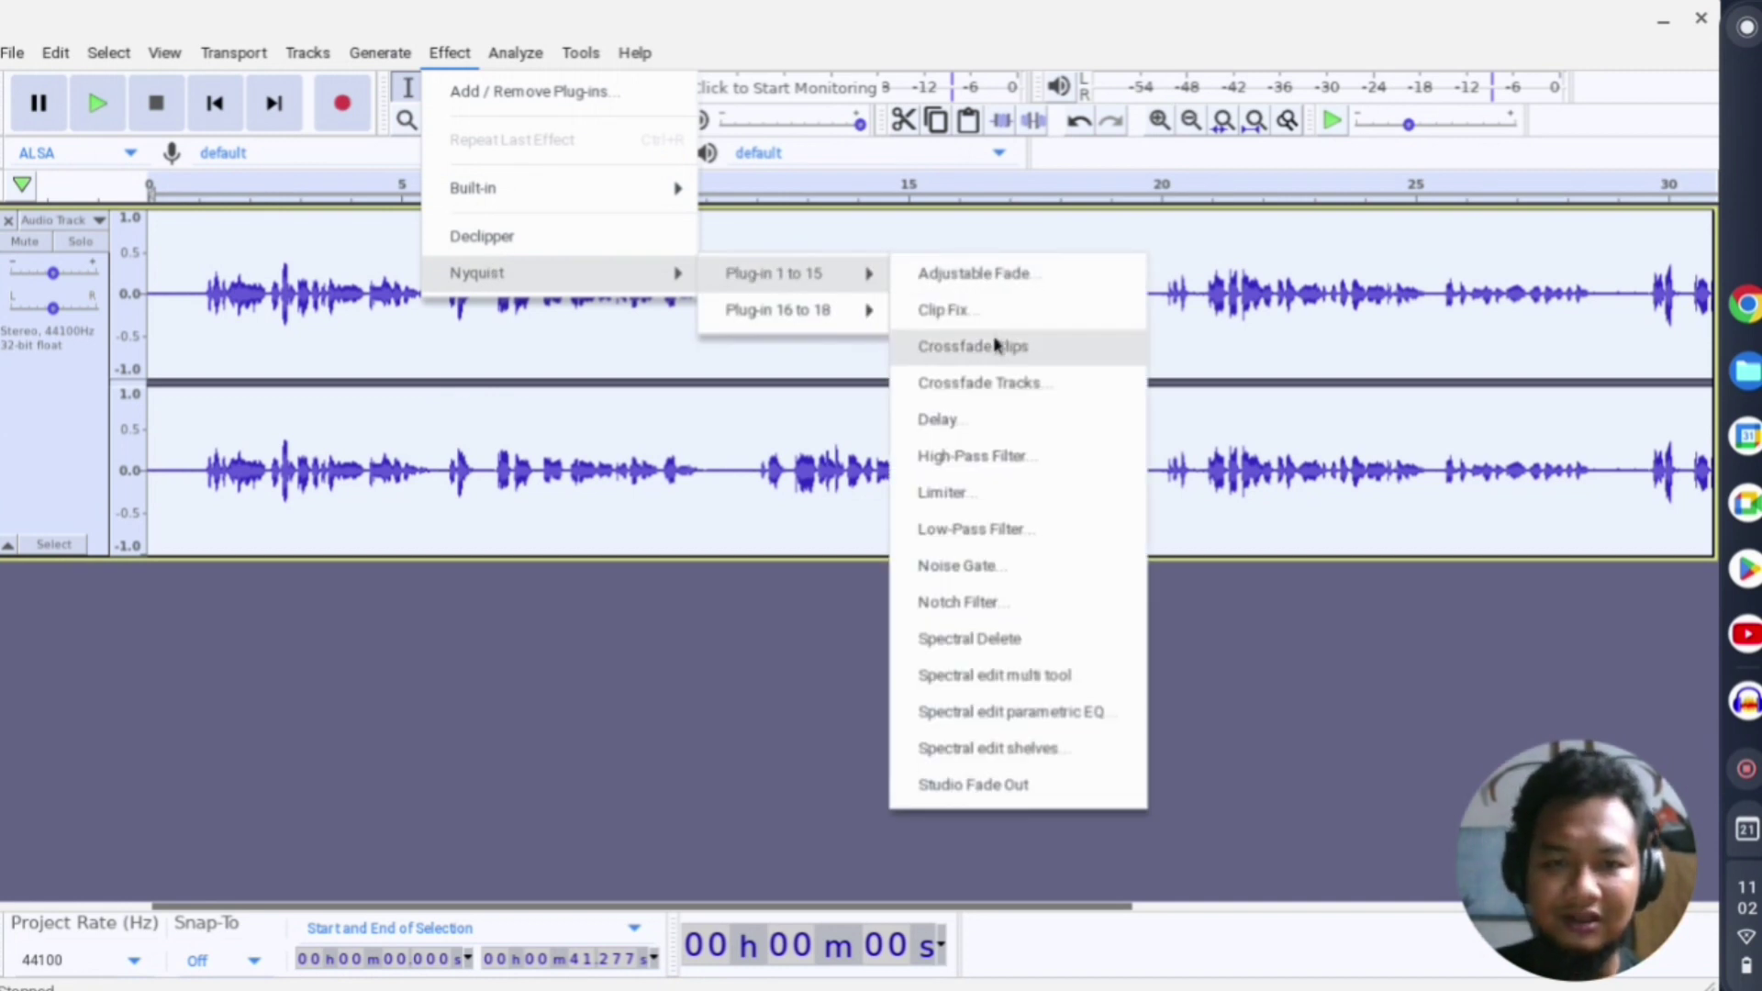
click(987, 566)
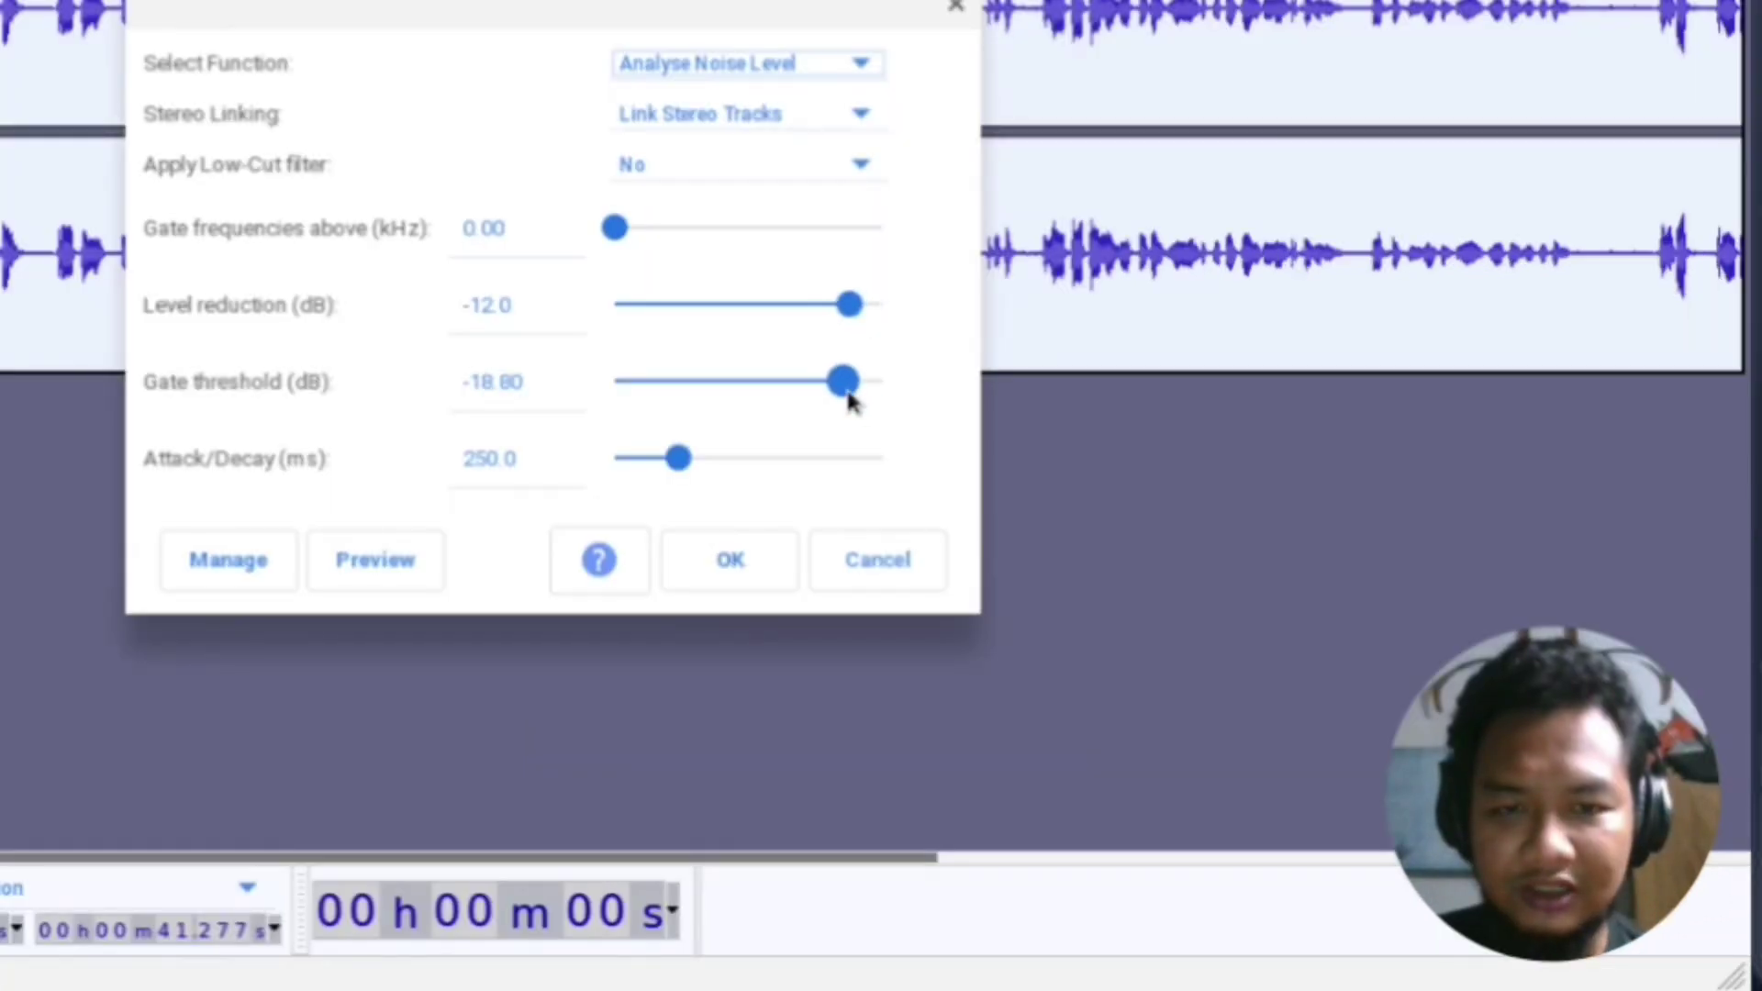
drag(848, 395, 762, 402)
drag(762, 395, 791, 397)
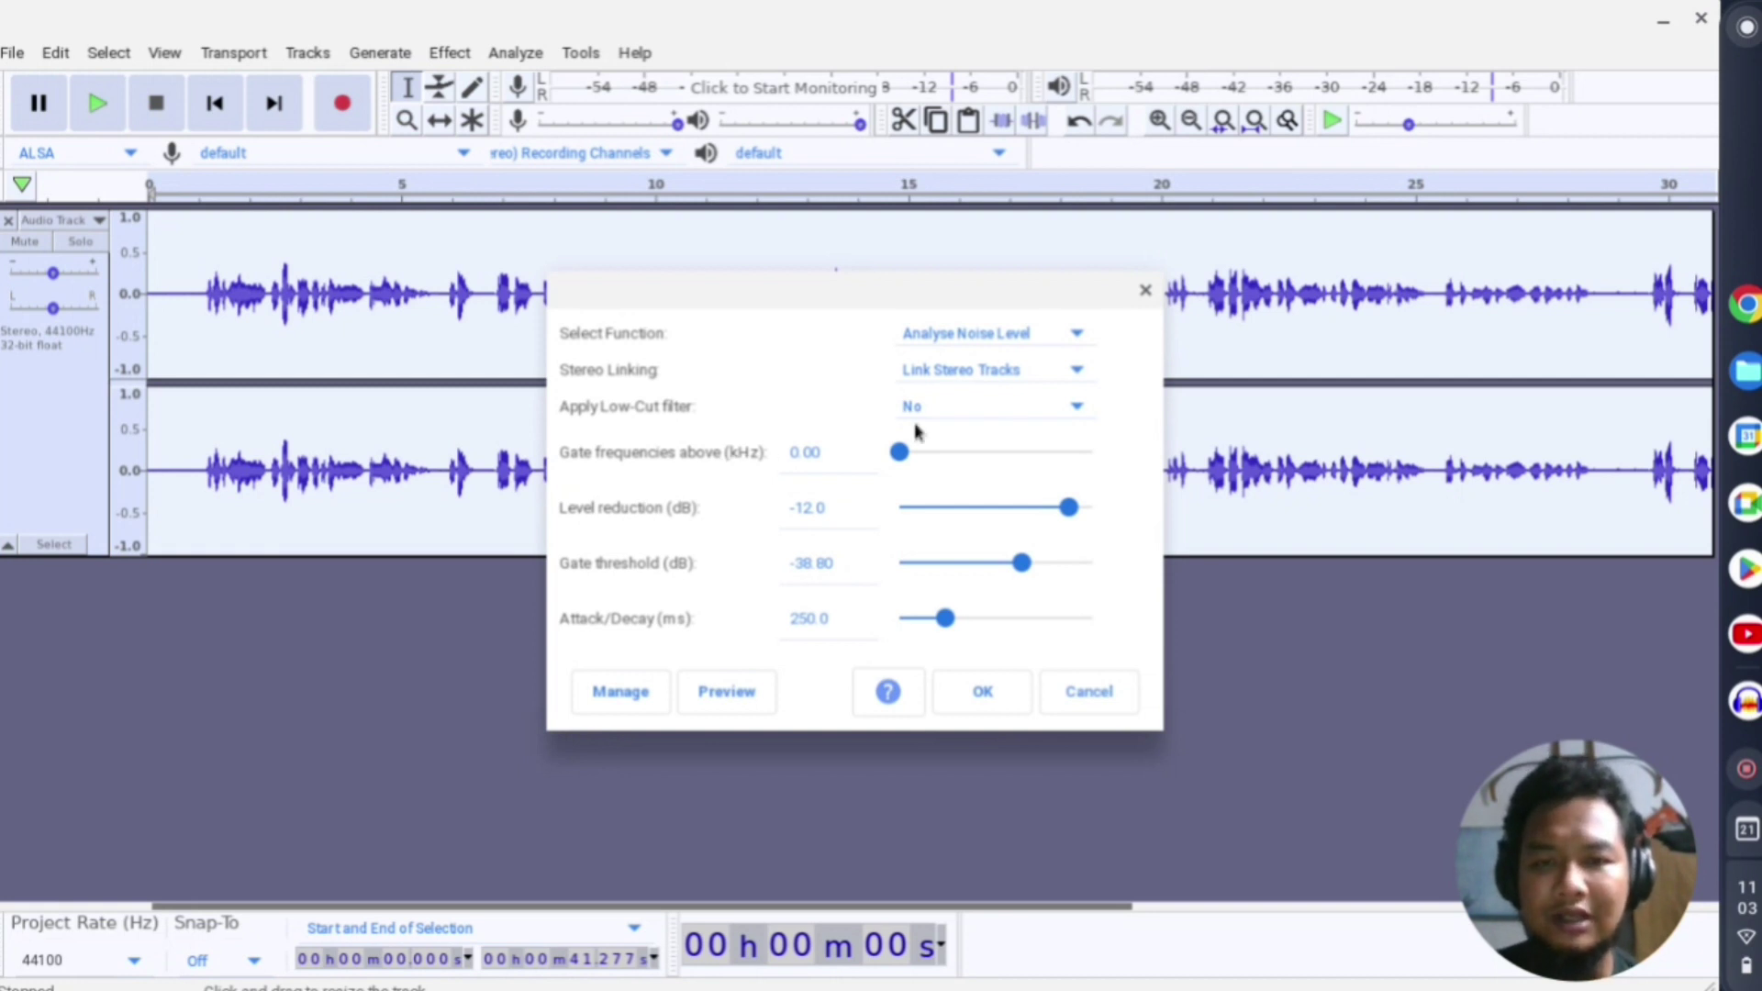
Set the low-cut filter to 20Hz 6dB/octave and run the noise level analysis on the whole track
click(976, 405)
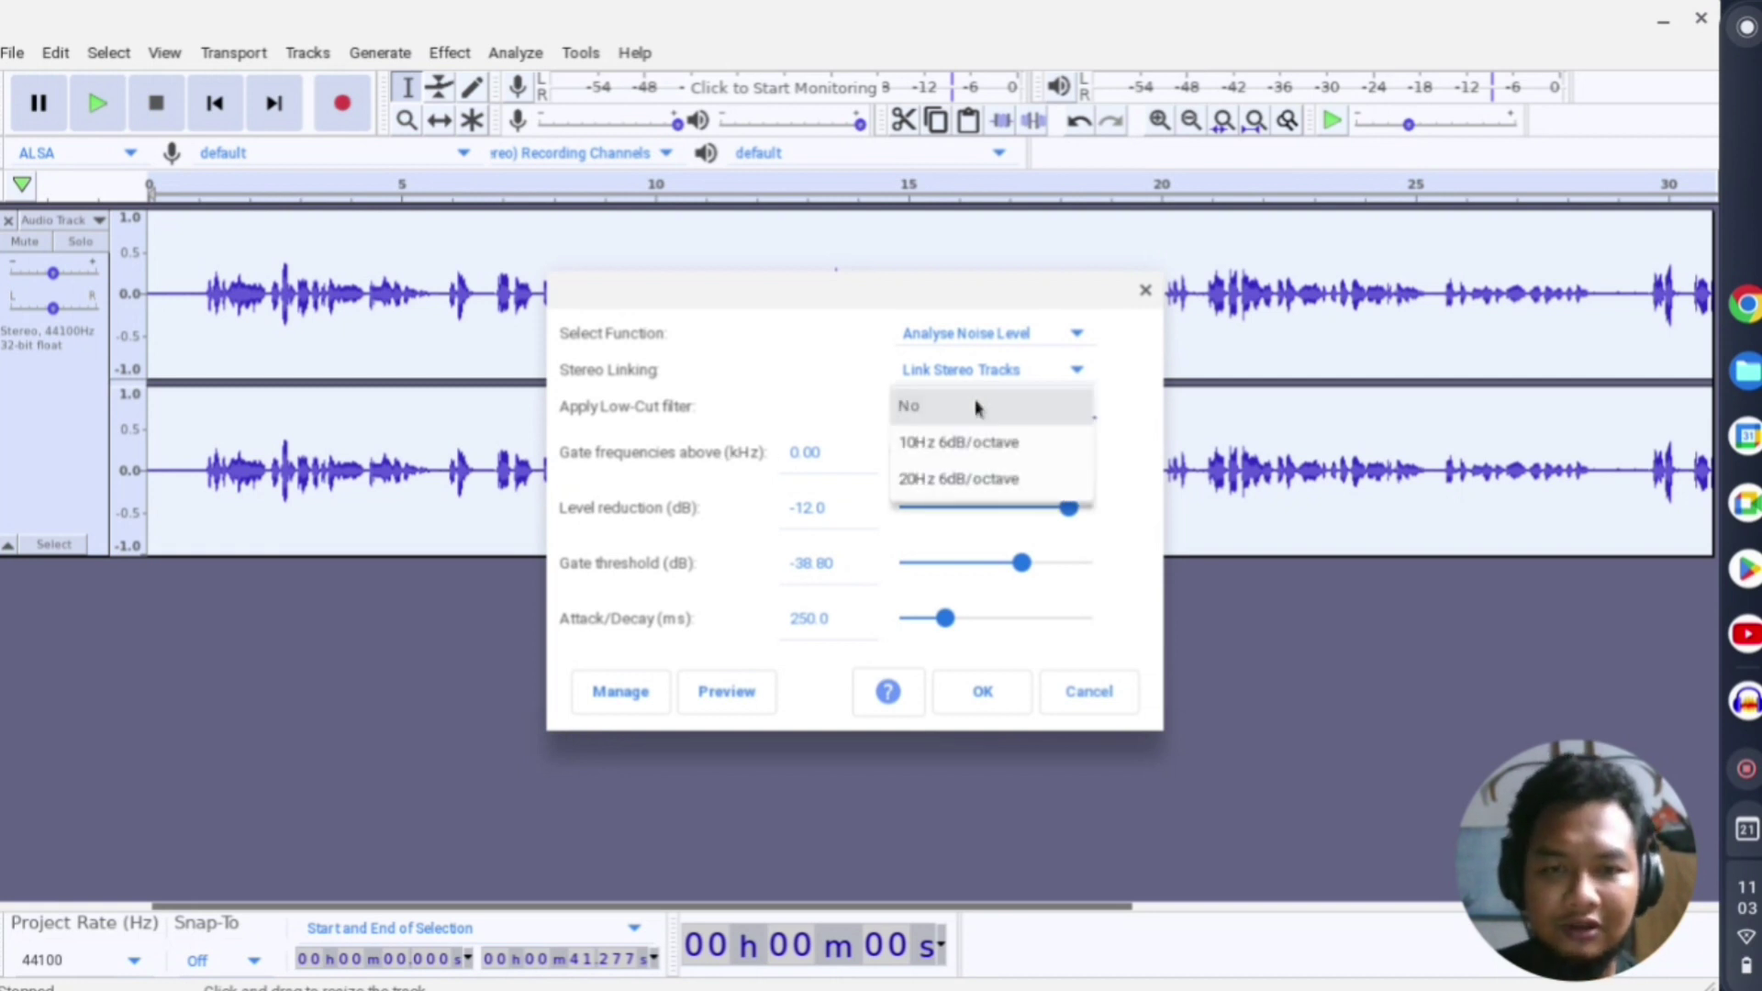
click(982, 481)
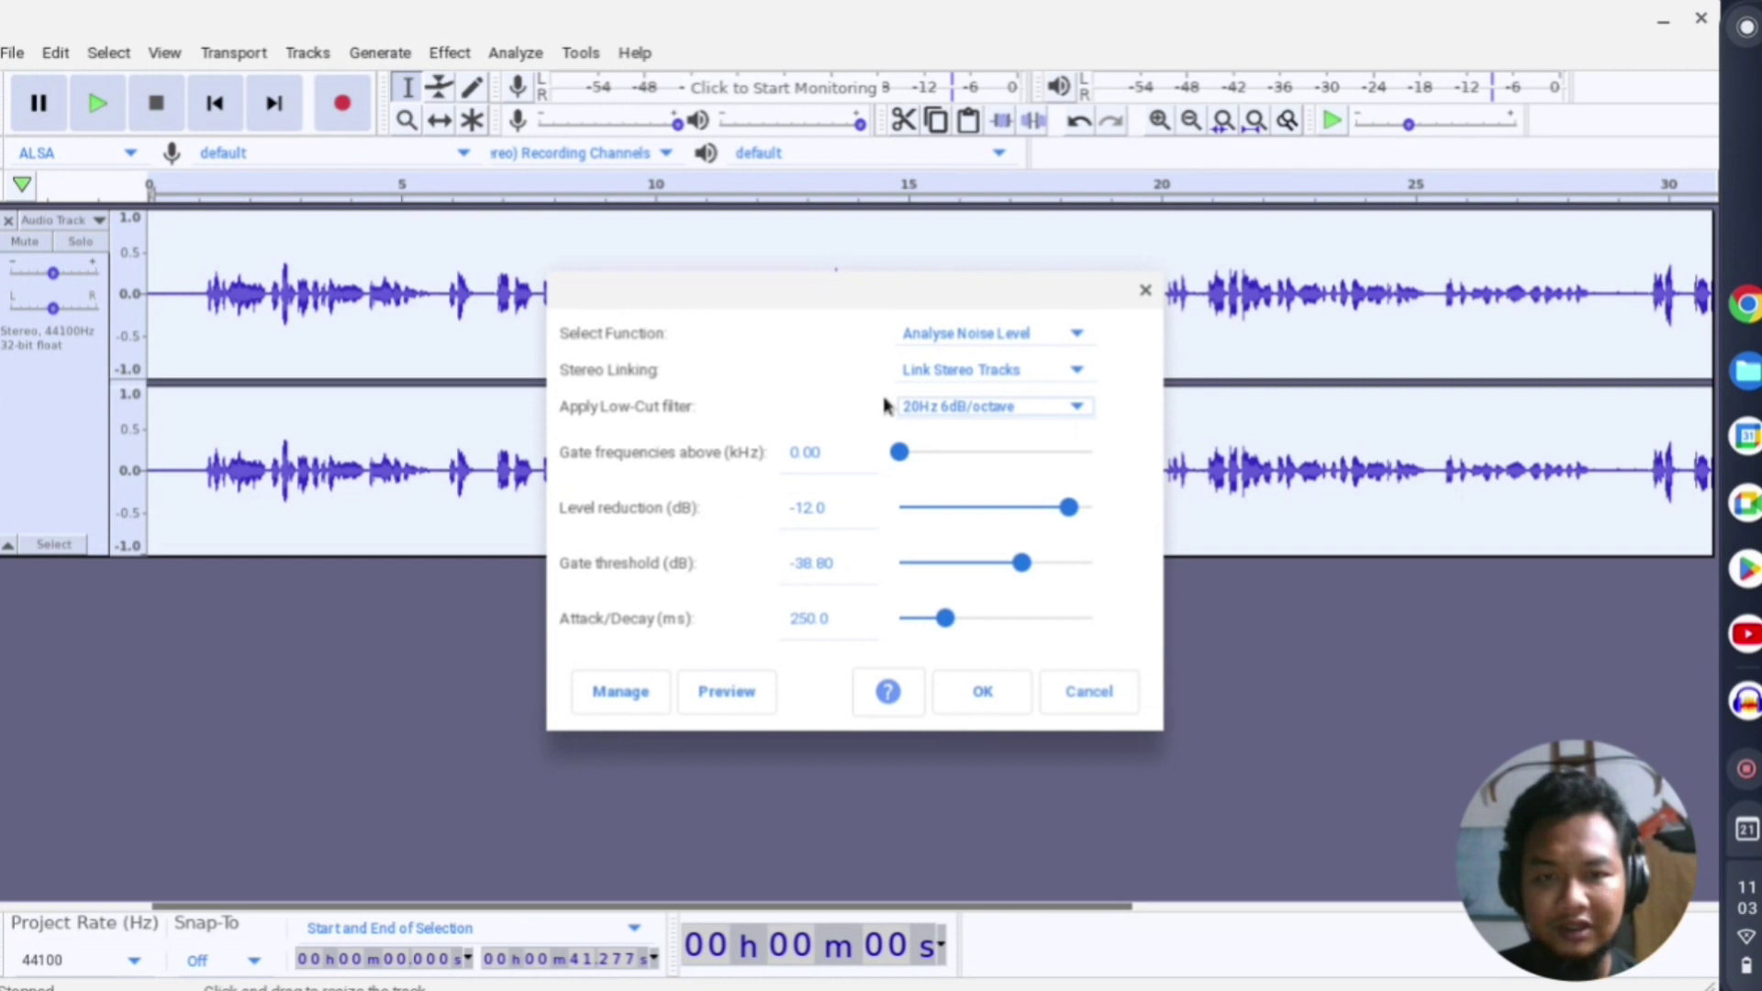
click(975, 691)
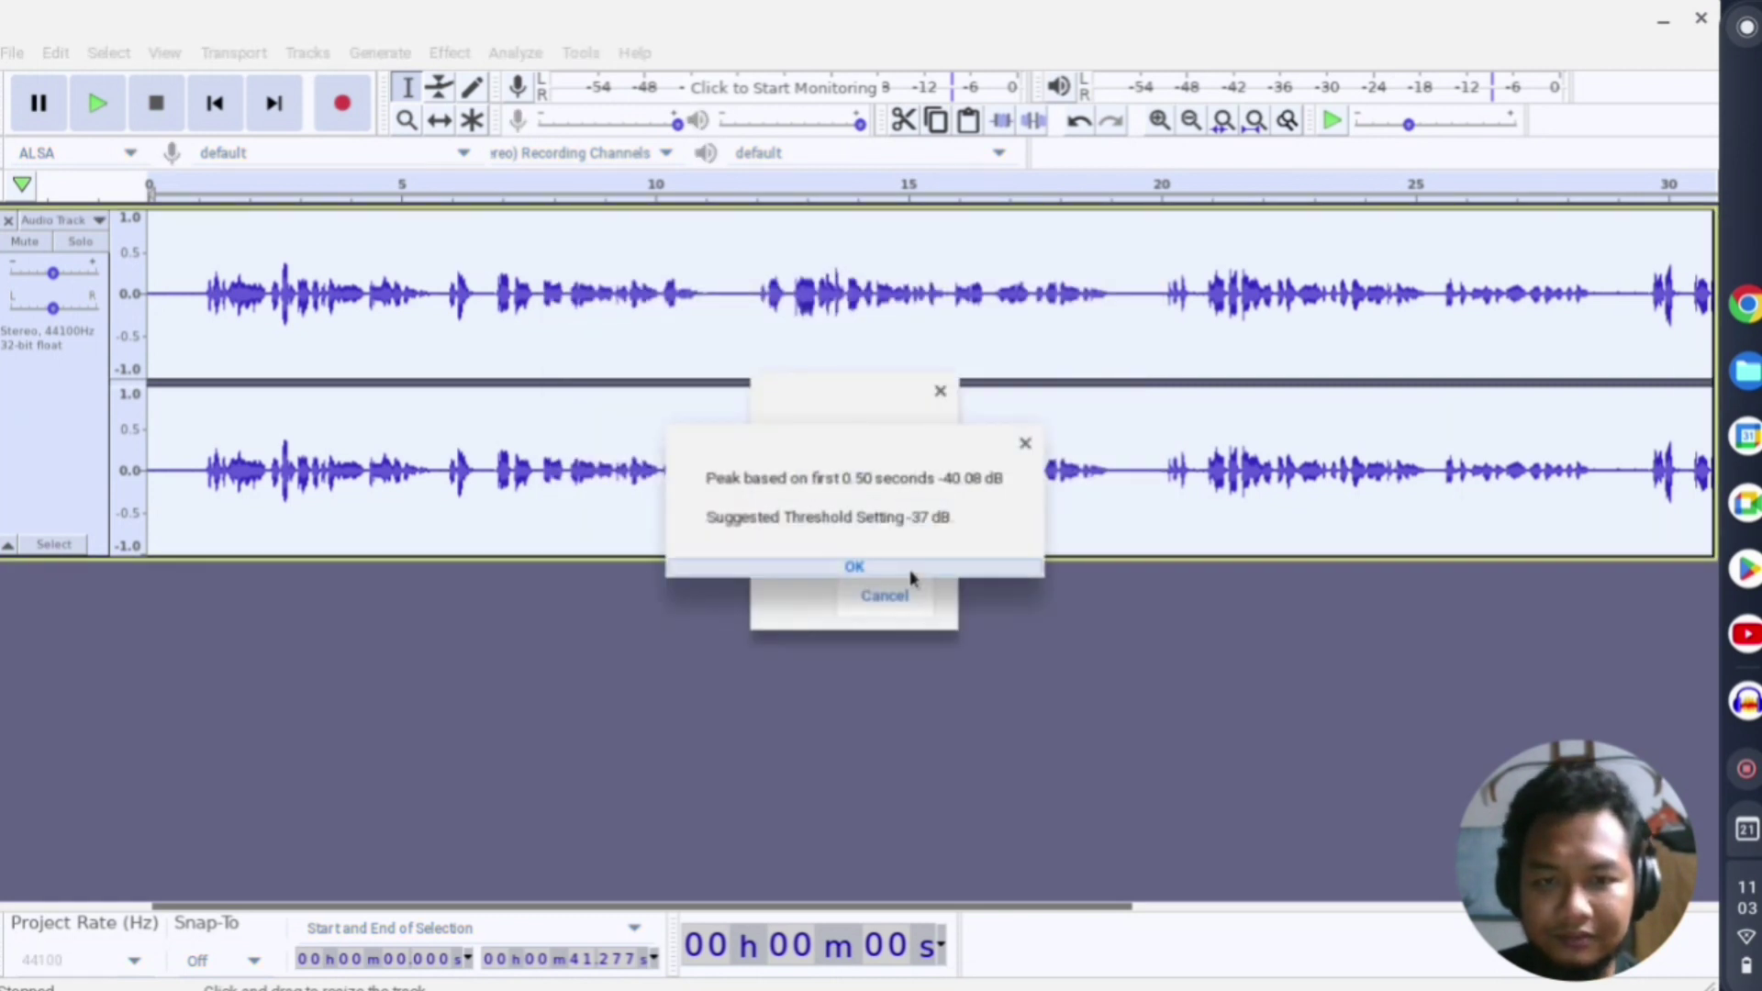
click(875, 571)
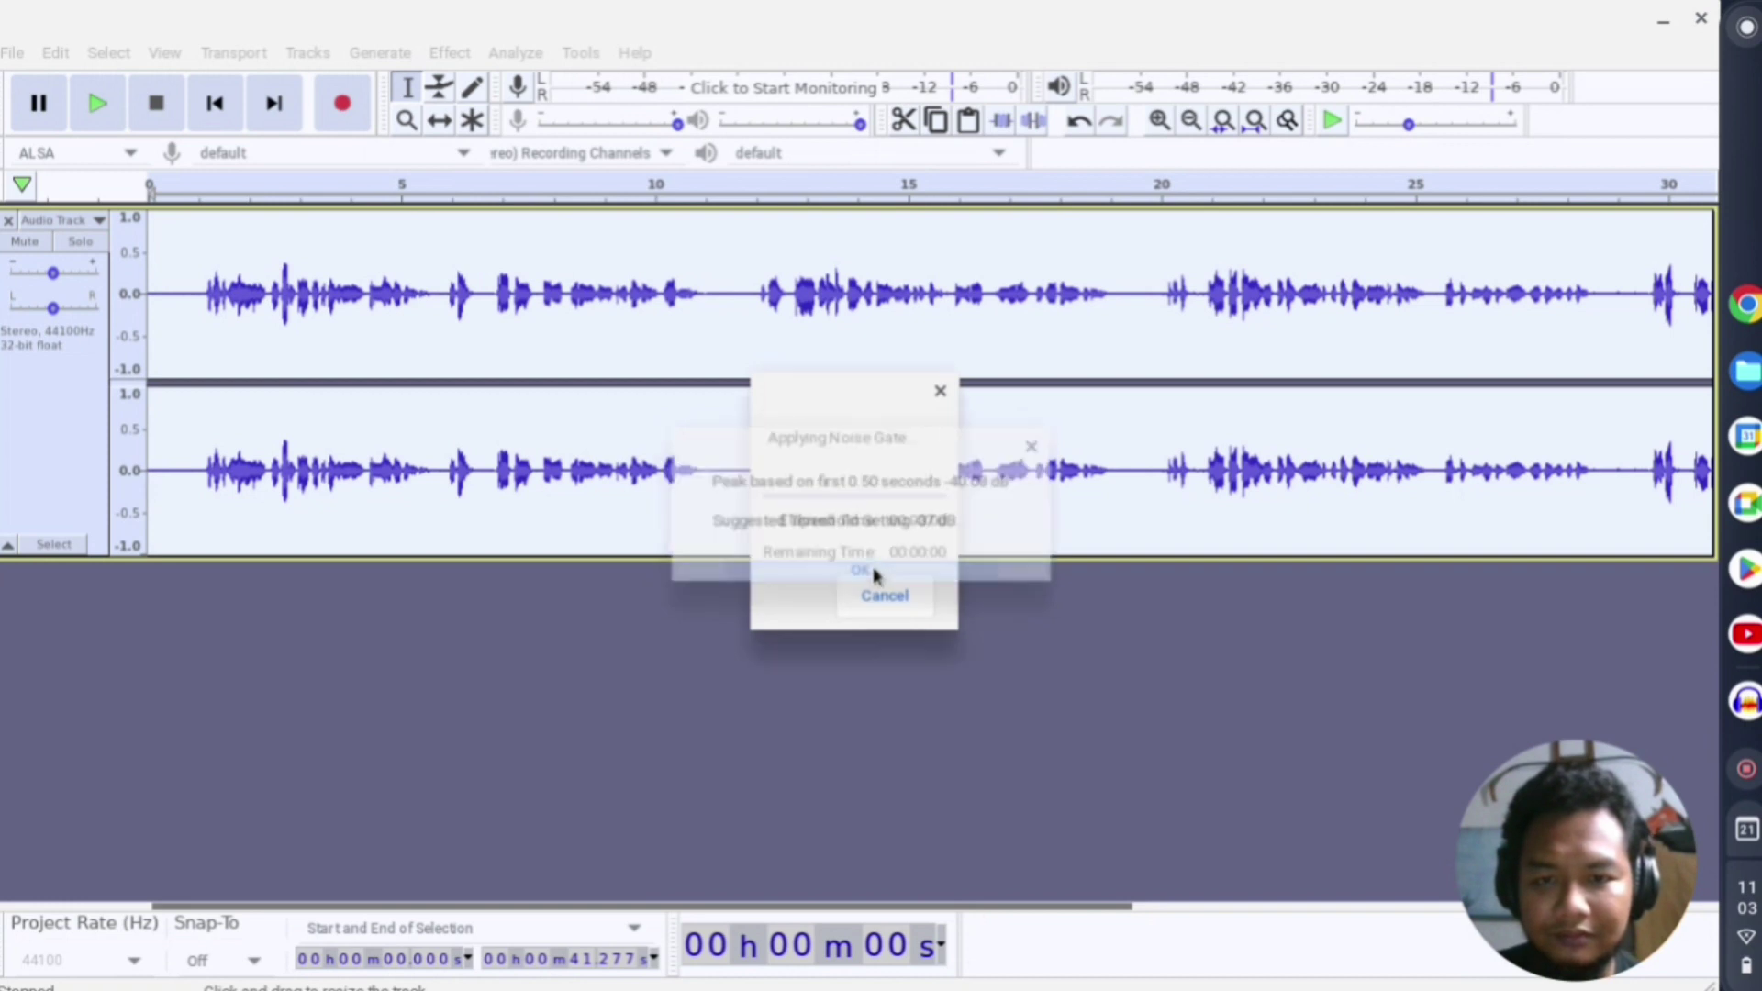
click(444, 53)
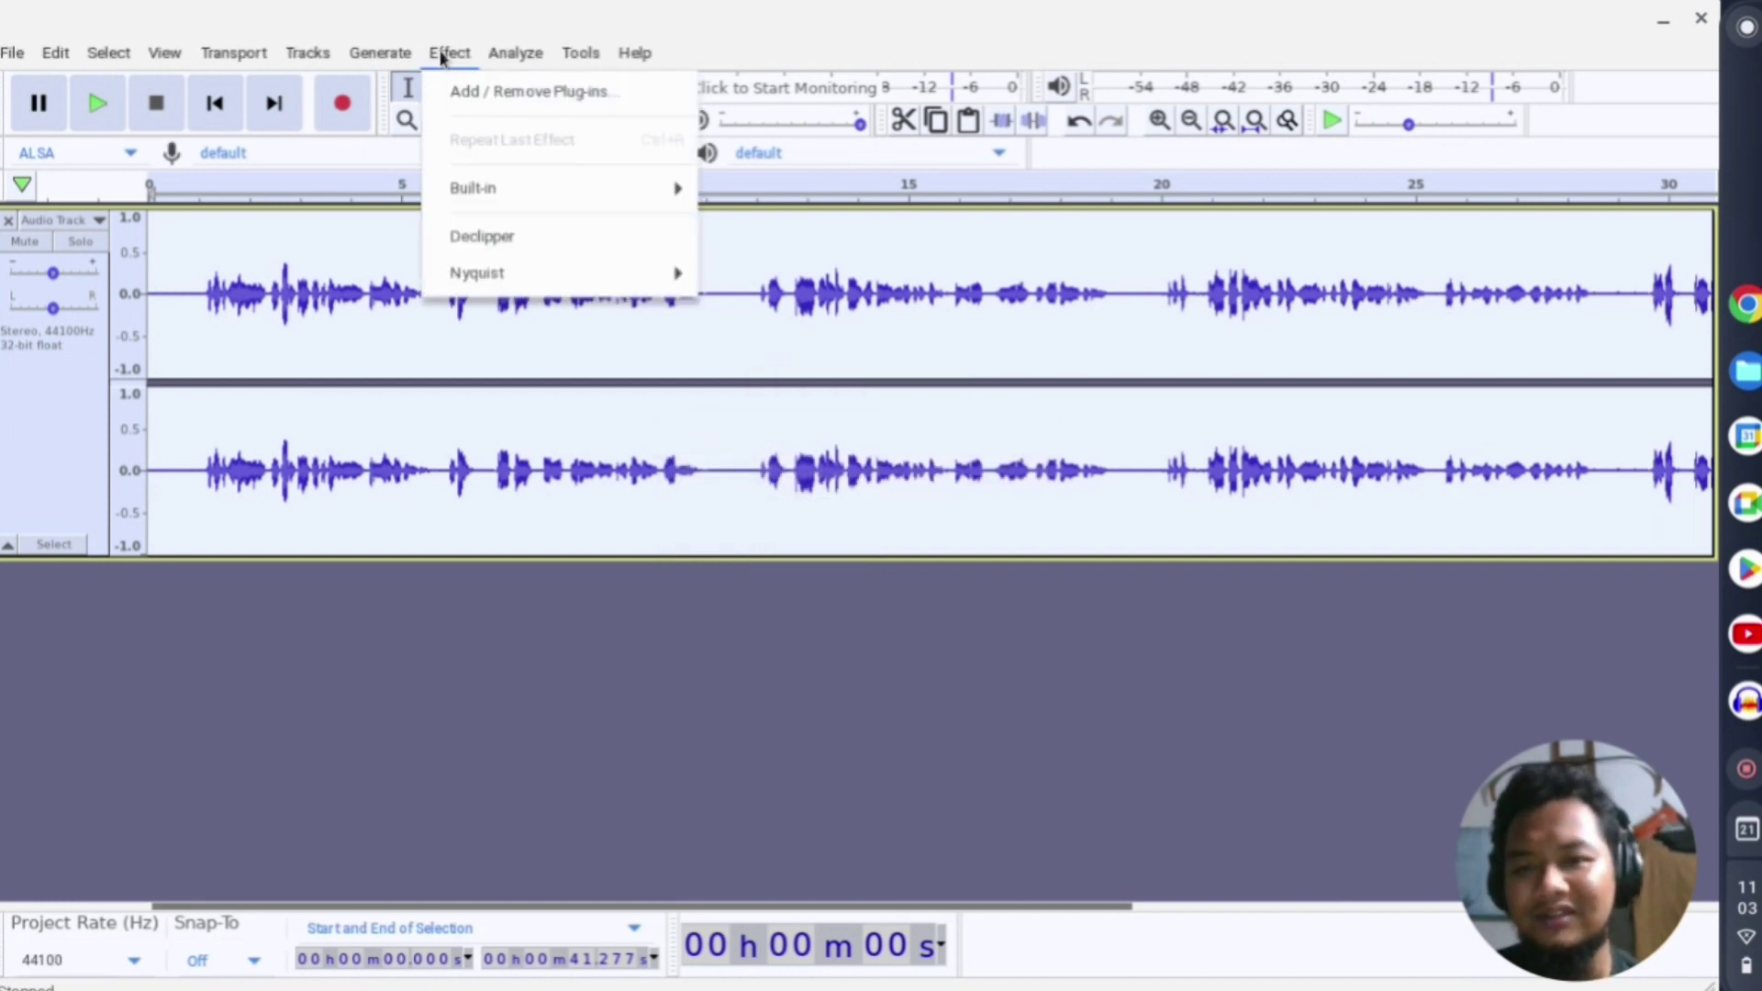
mouse_move(541, 276)
mouse_move(766, 280)
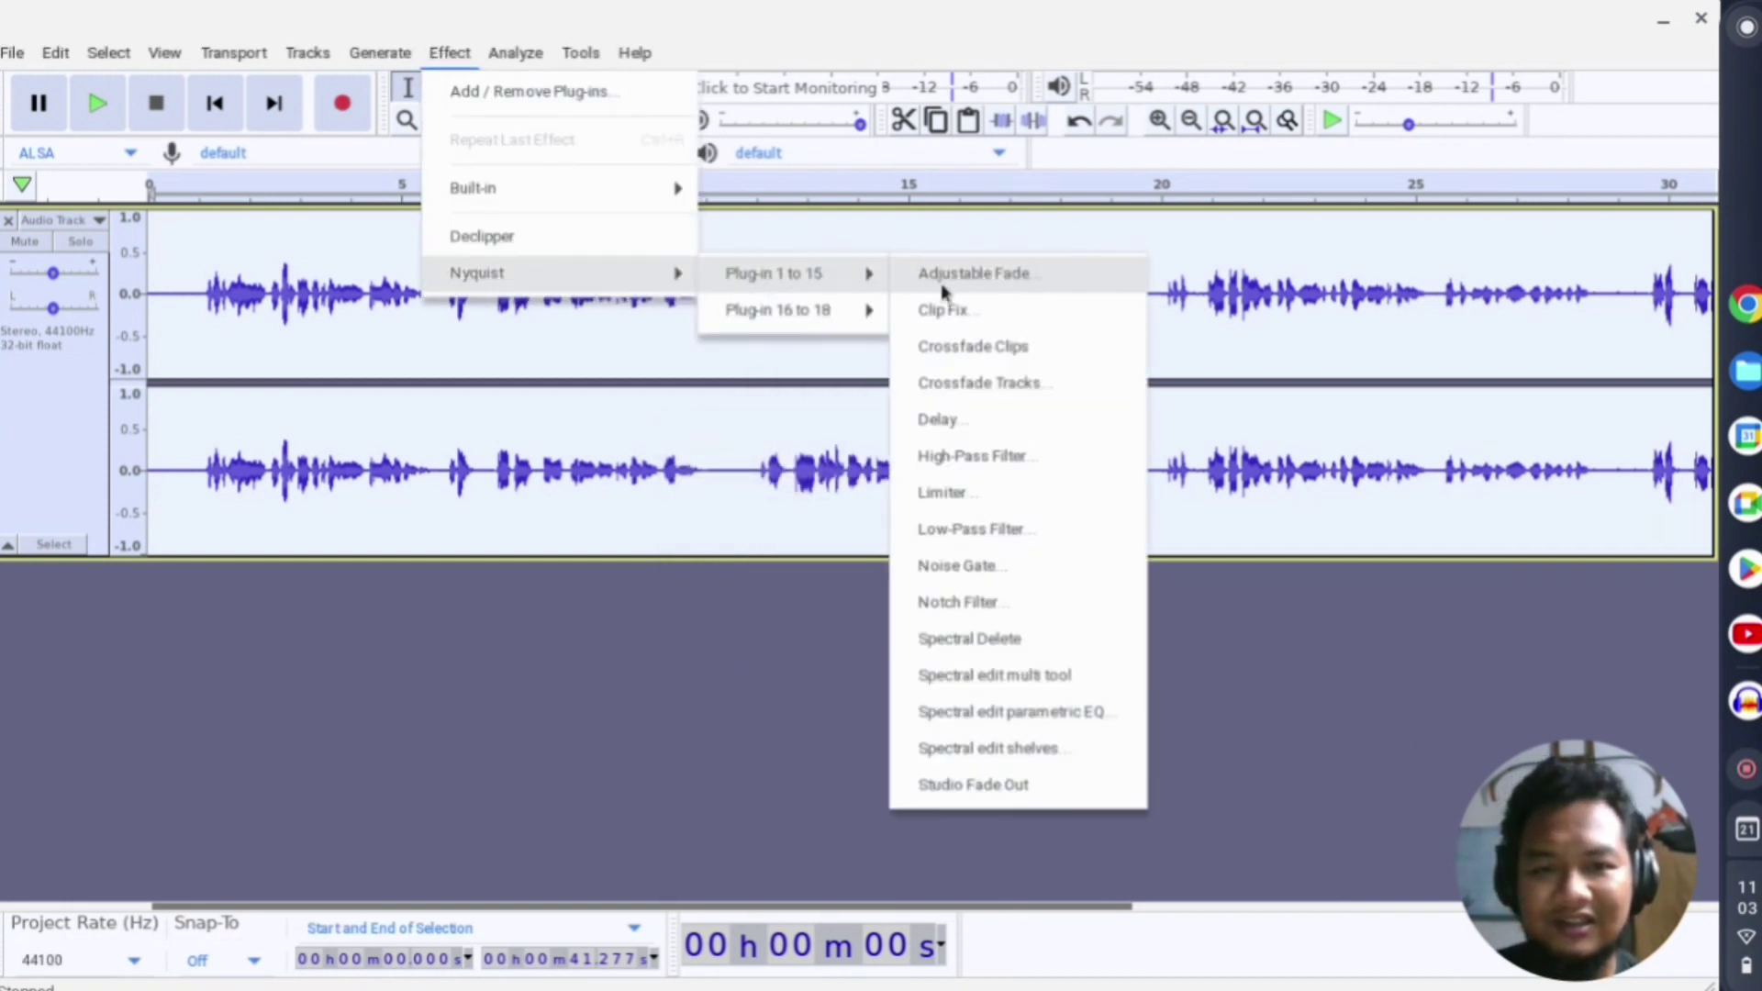
click(980, 530)
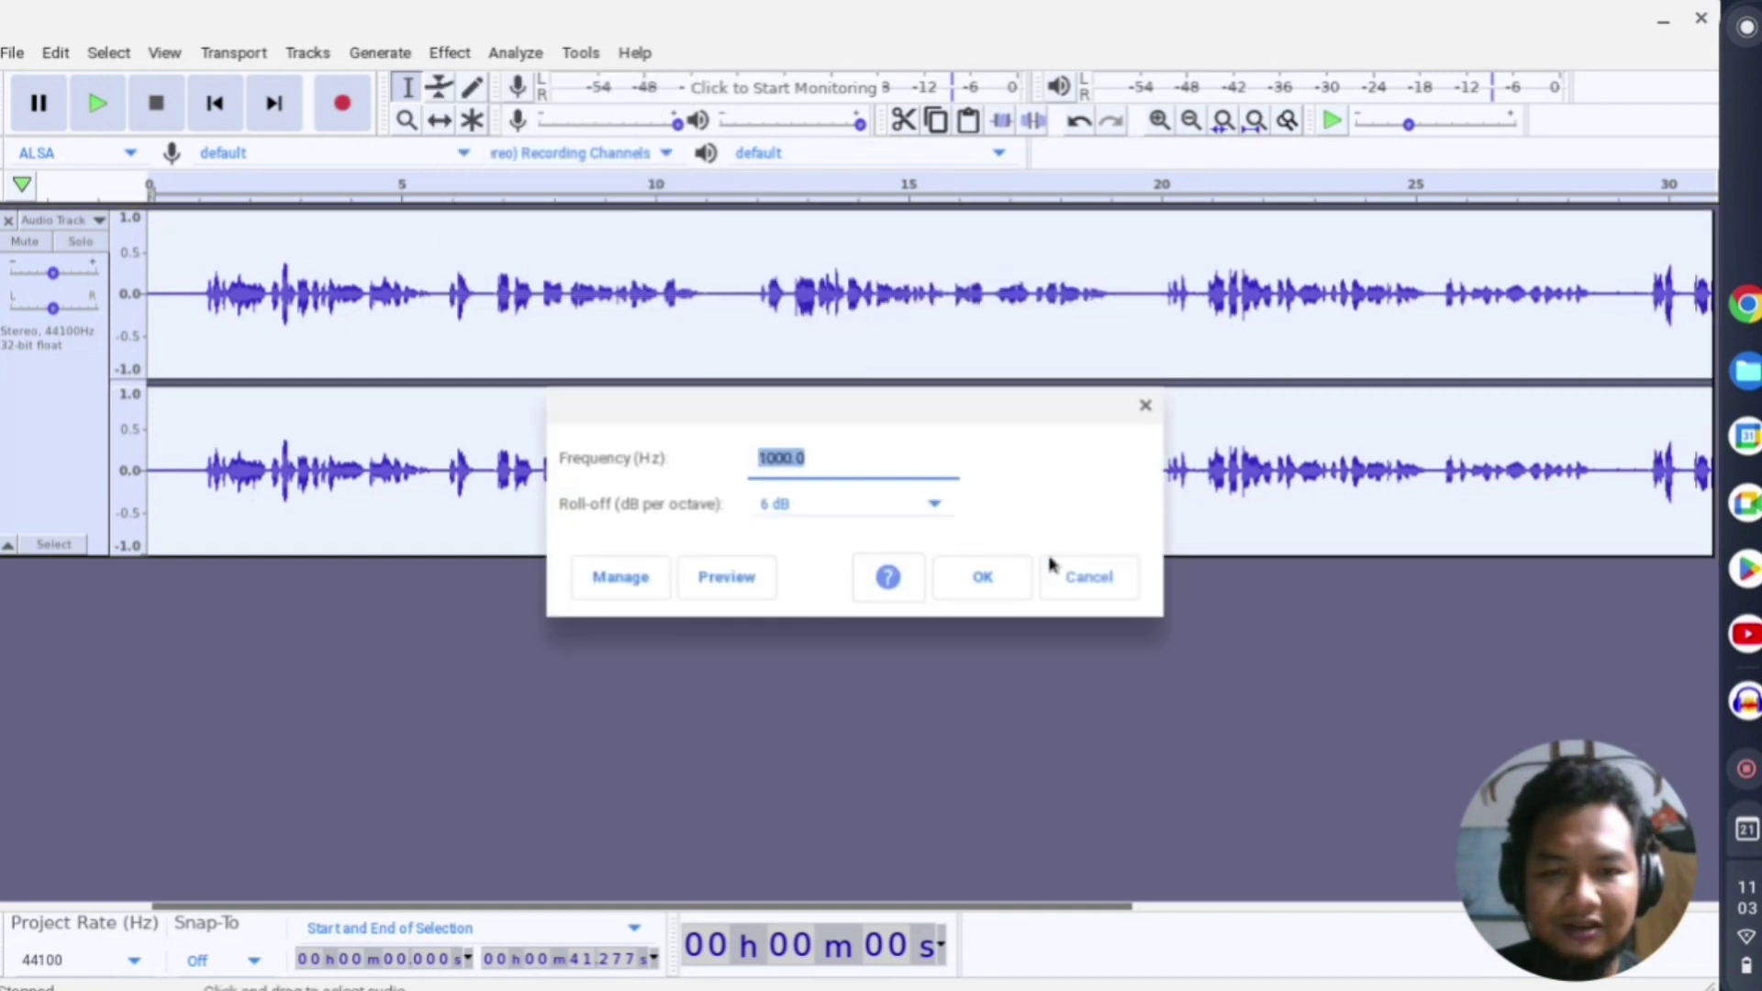
click(1064, 582)
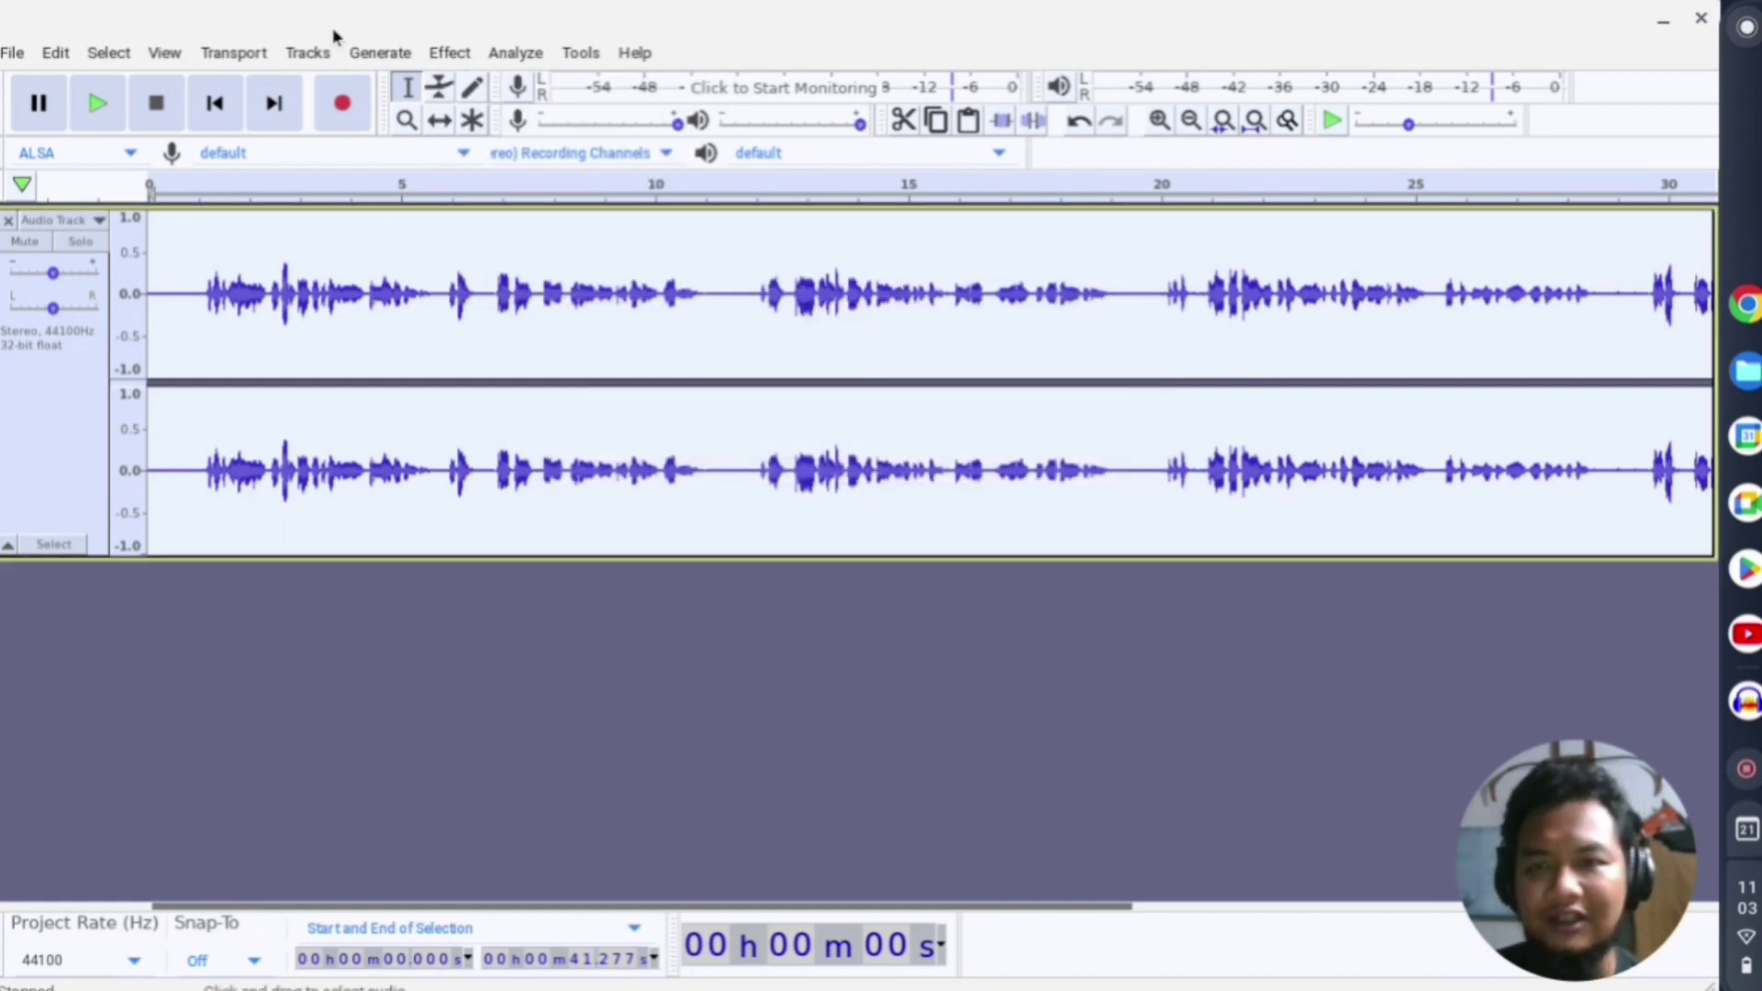
Reopen the Noise Gate, switch its function to Gate, and apply it to the whole track
click(450, 53)
mouse_move(661, 273)
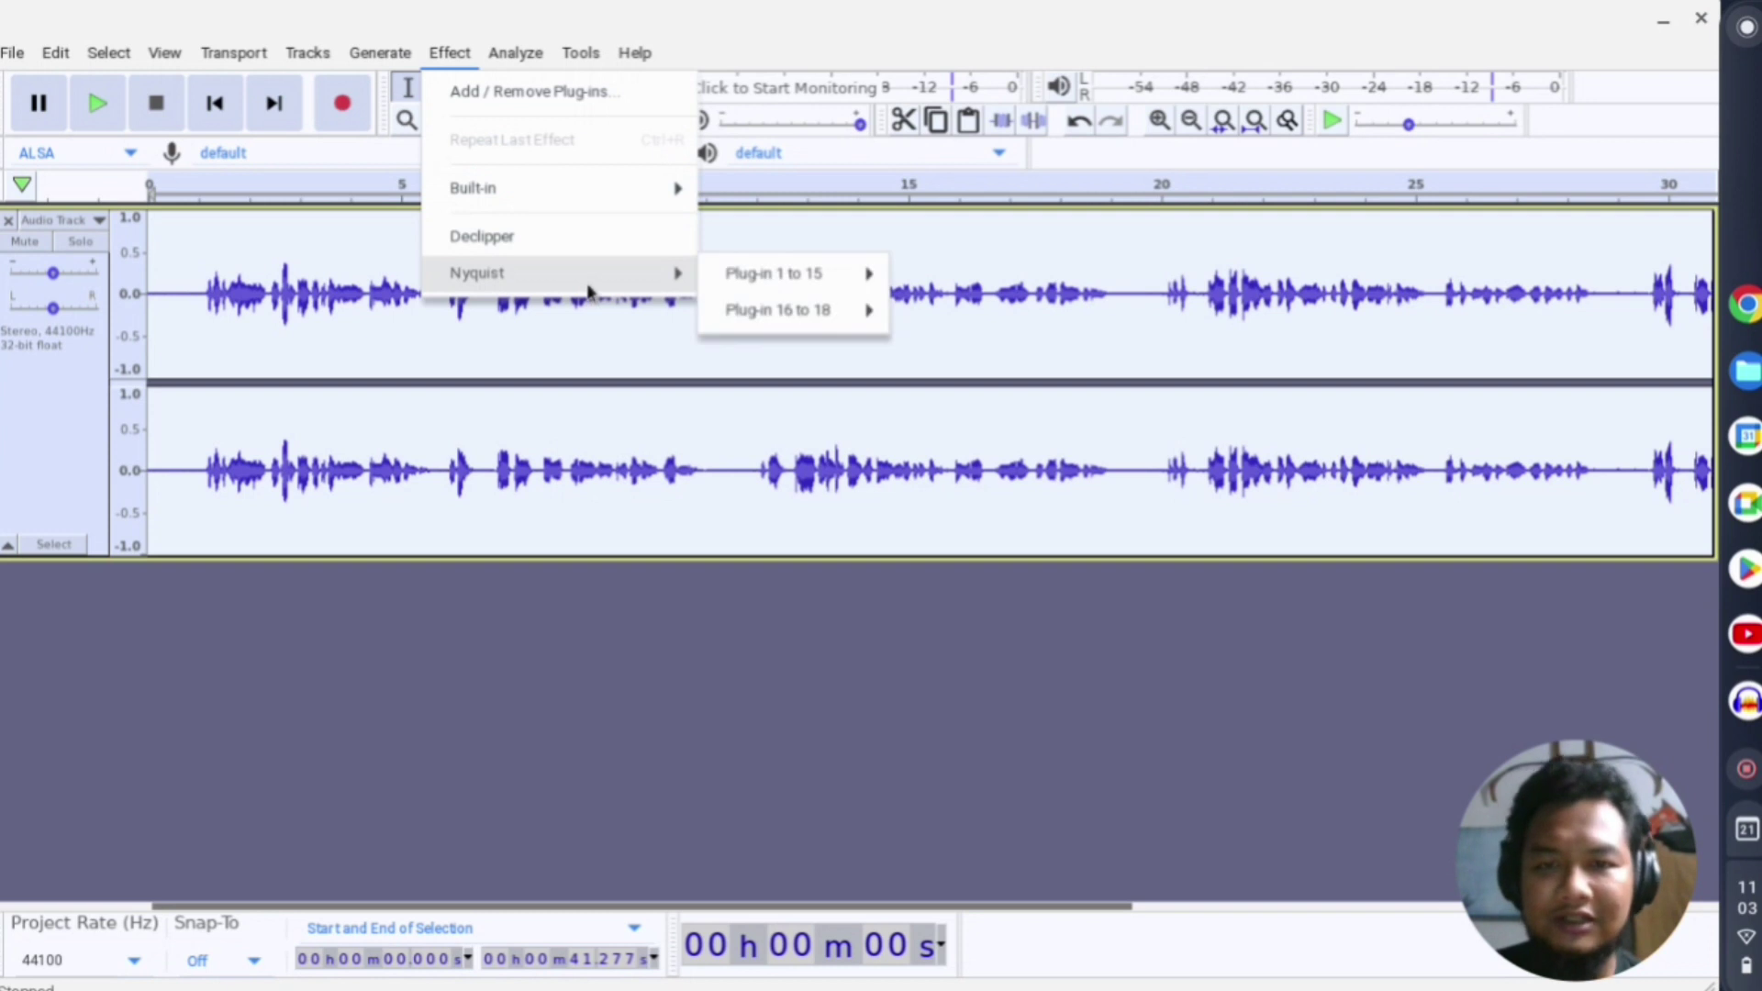
mouse_move(840, 272)
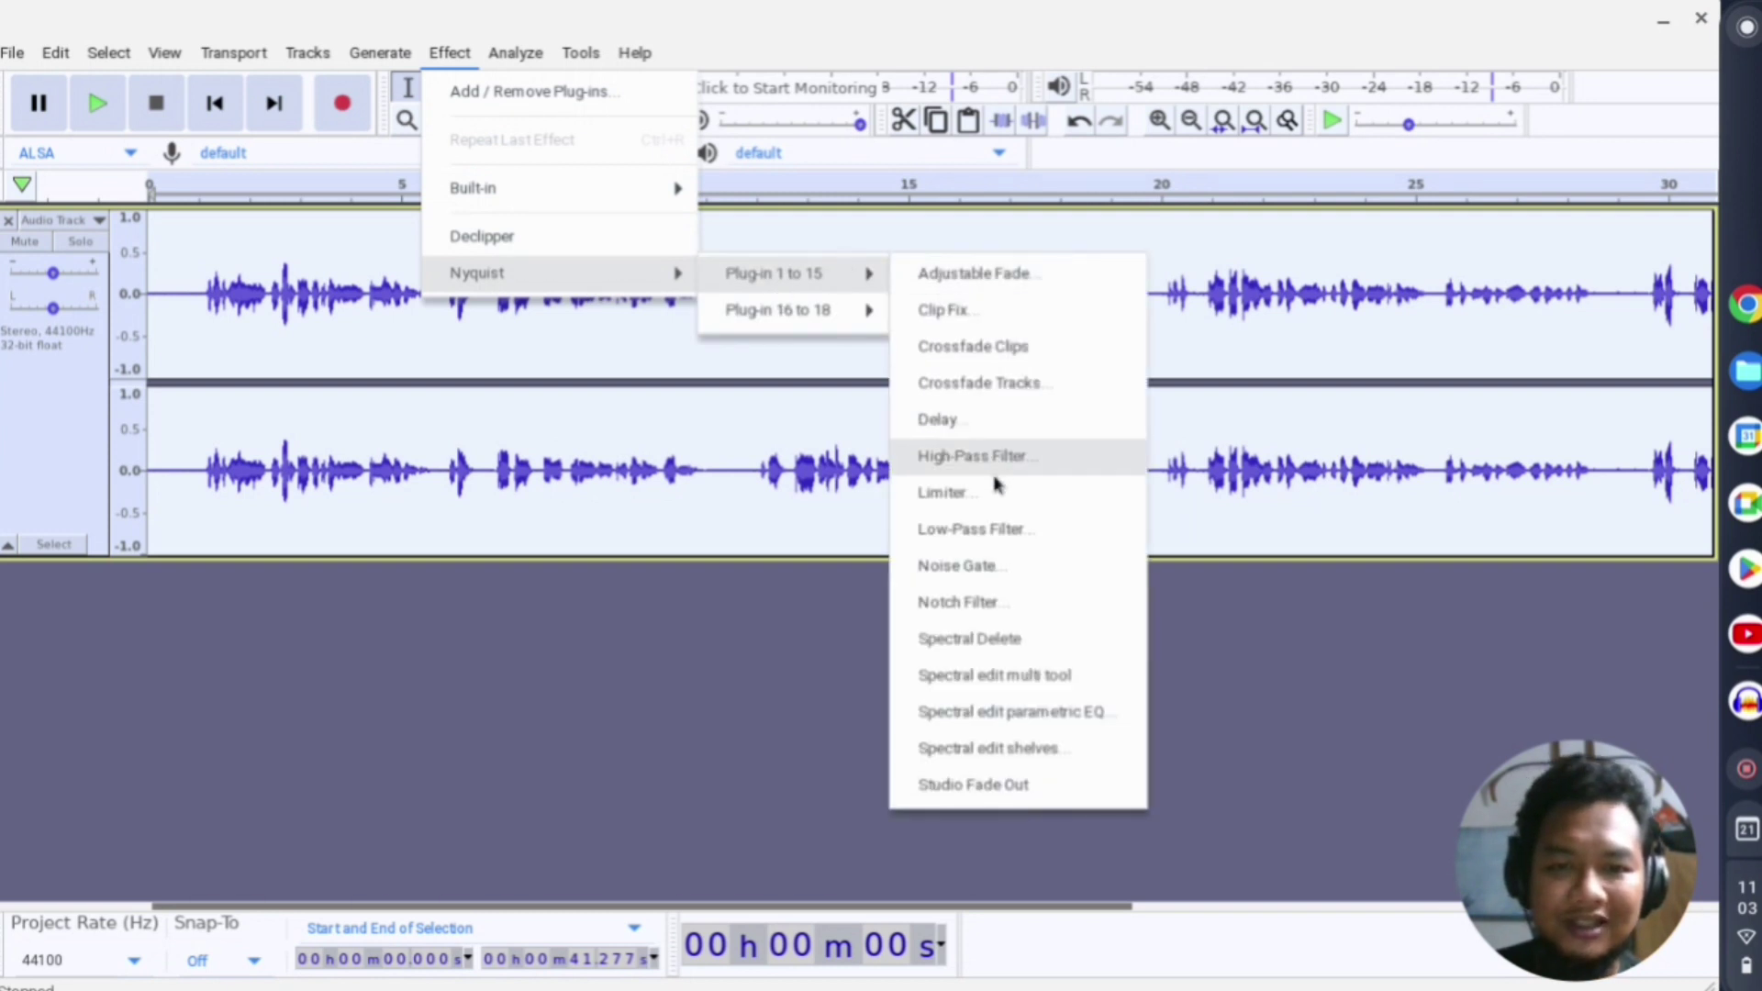
click(997, 566)
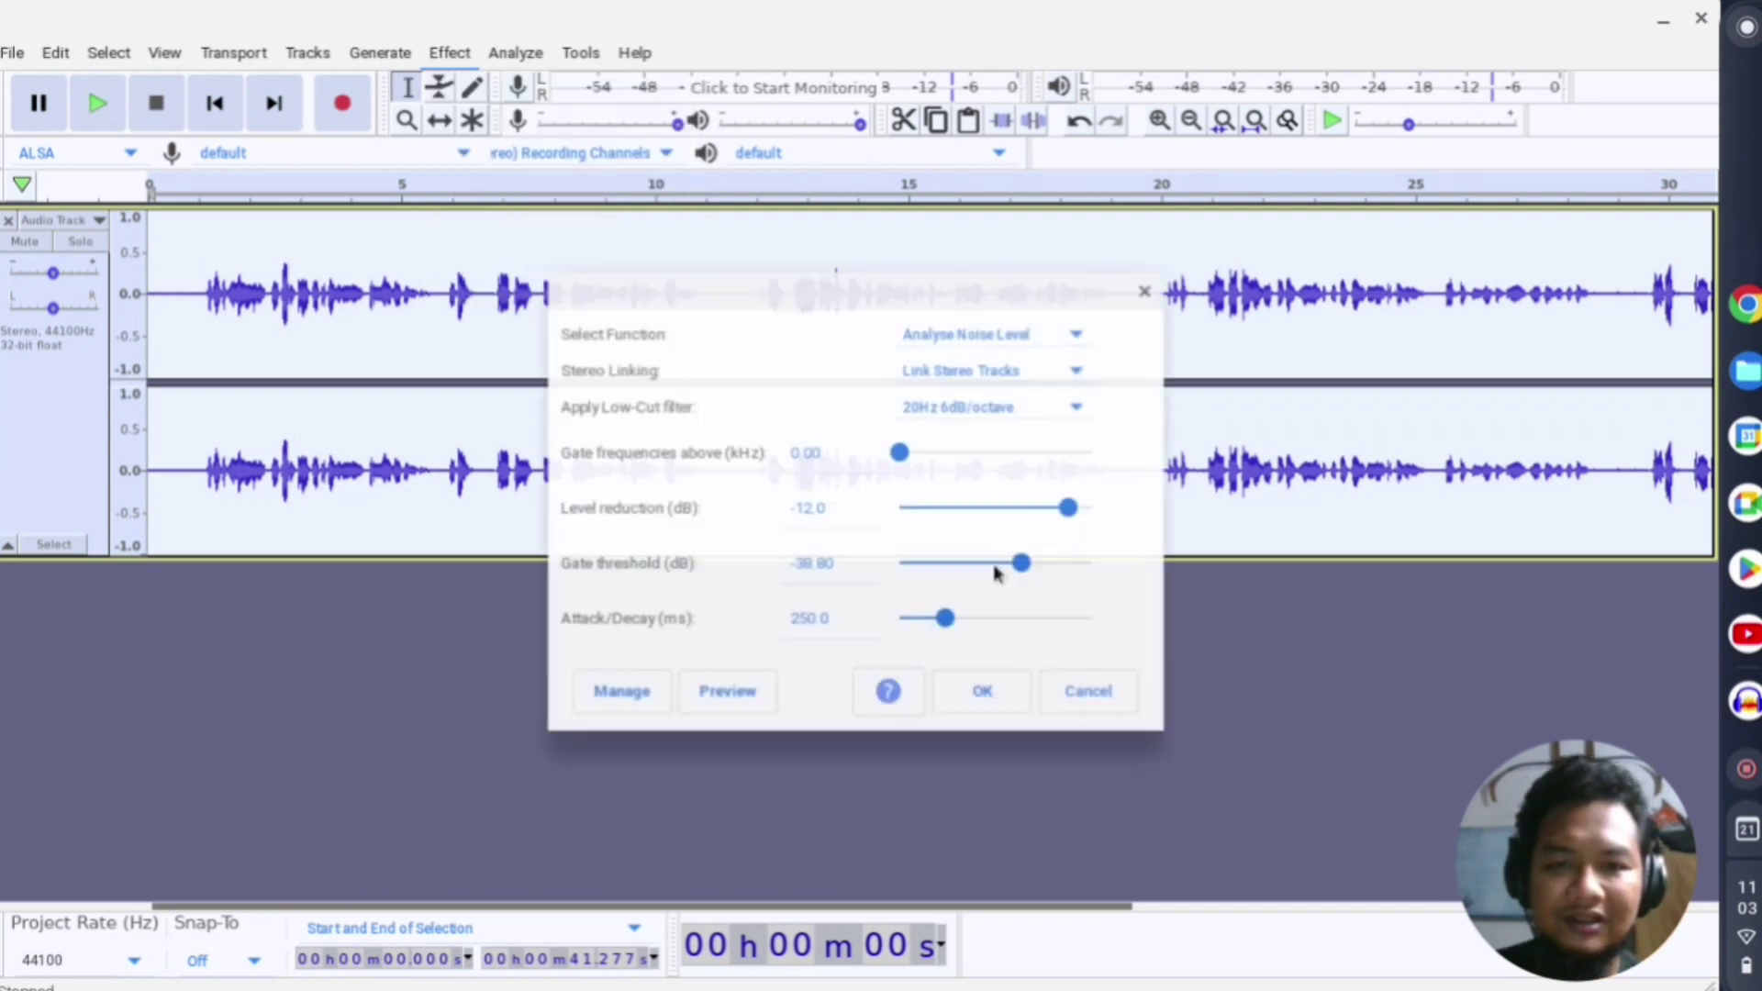
click(1002, 338)
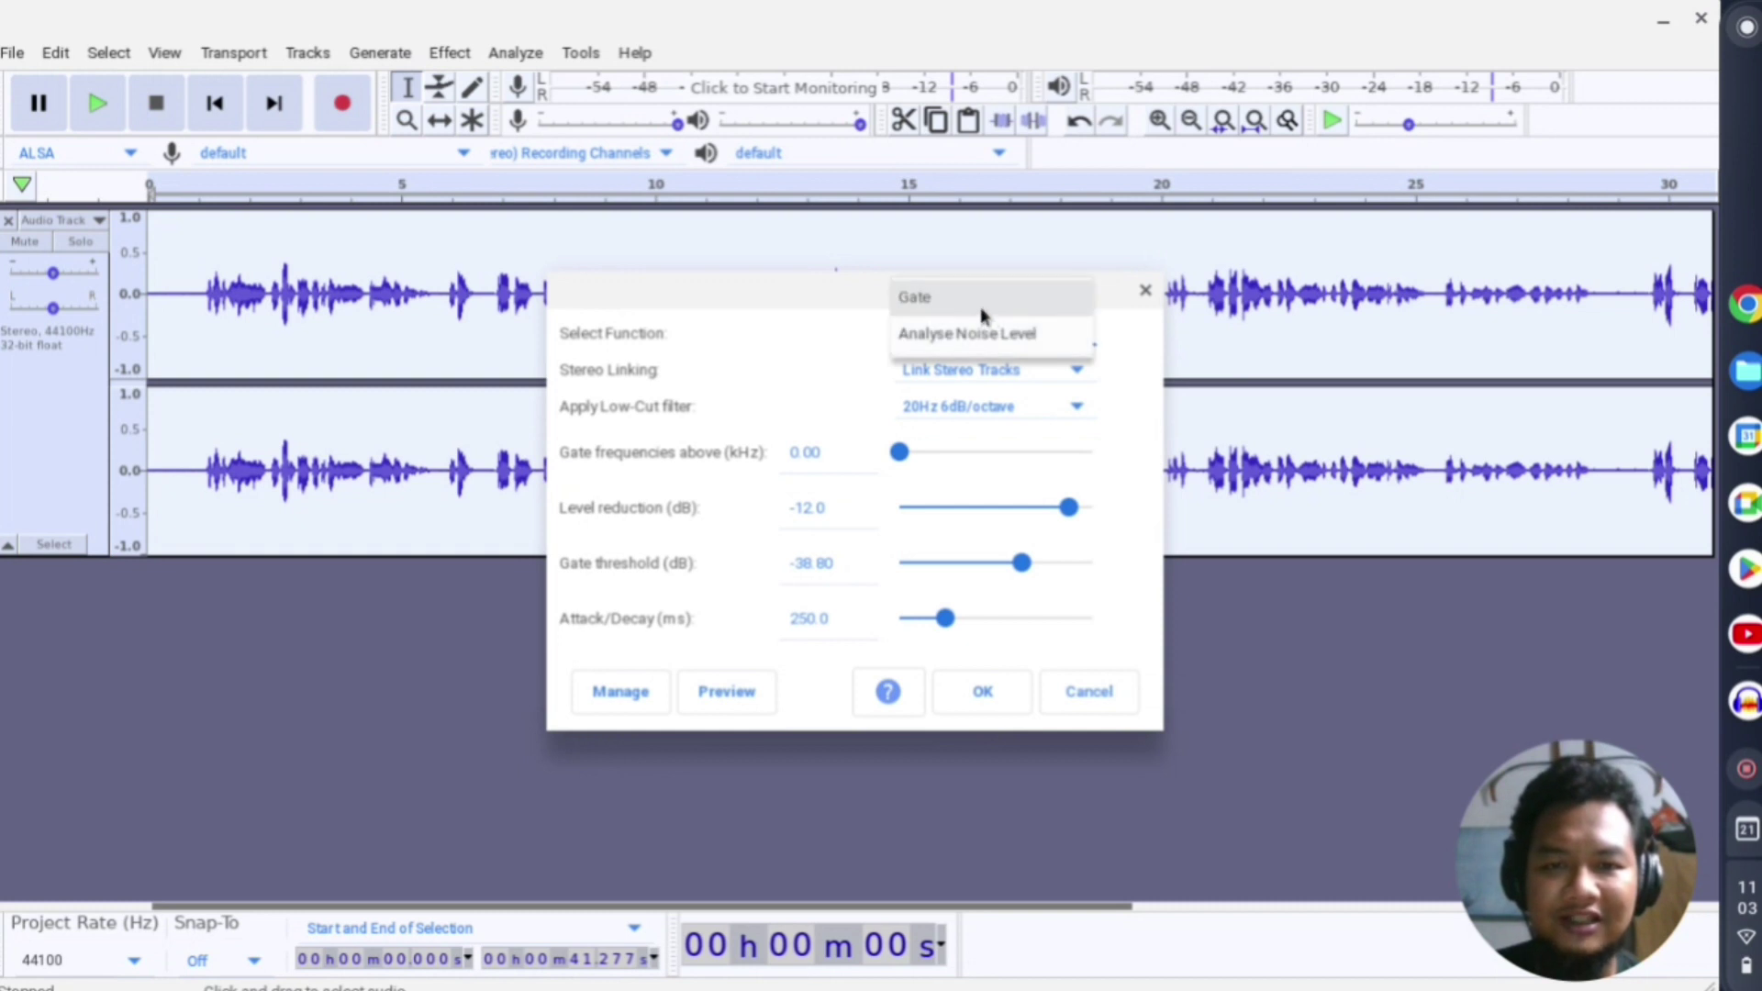
click(982, 315)
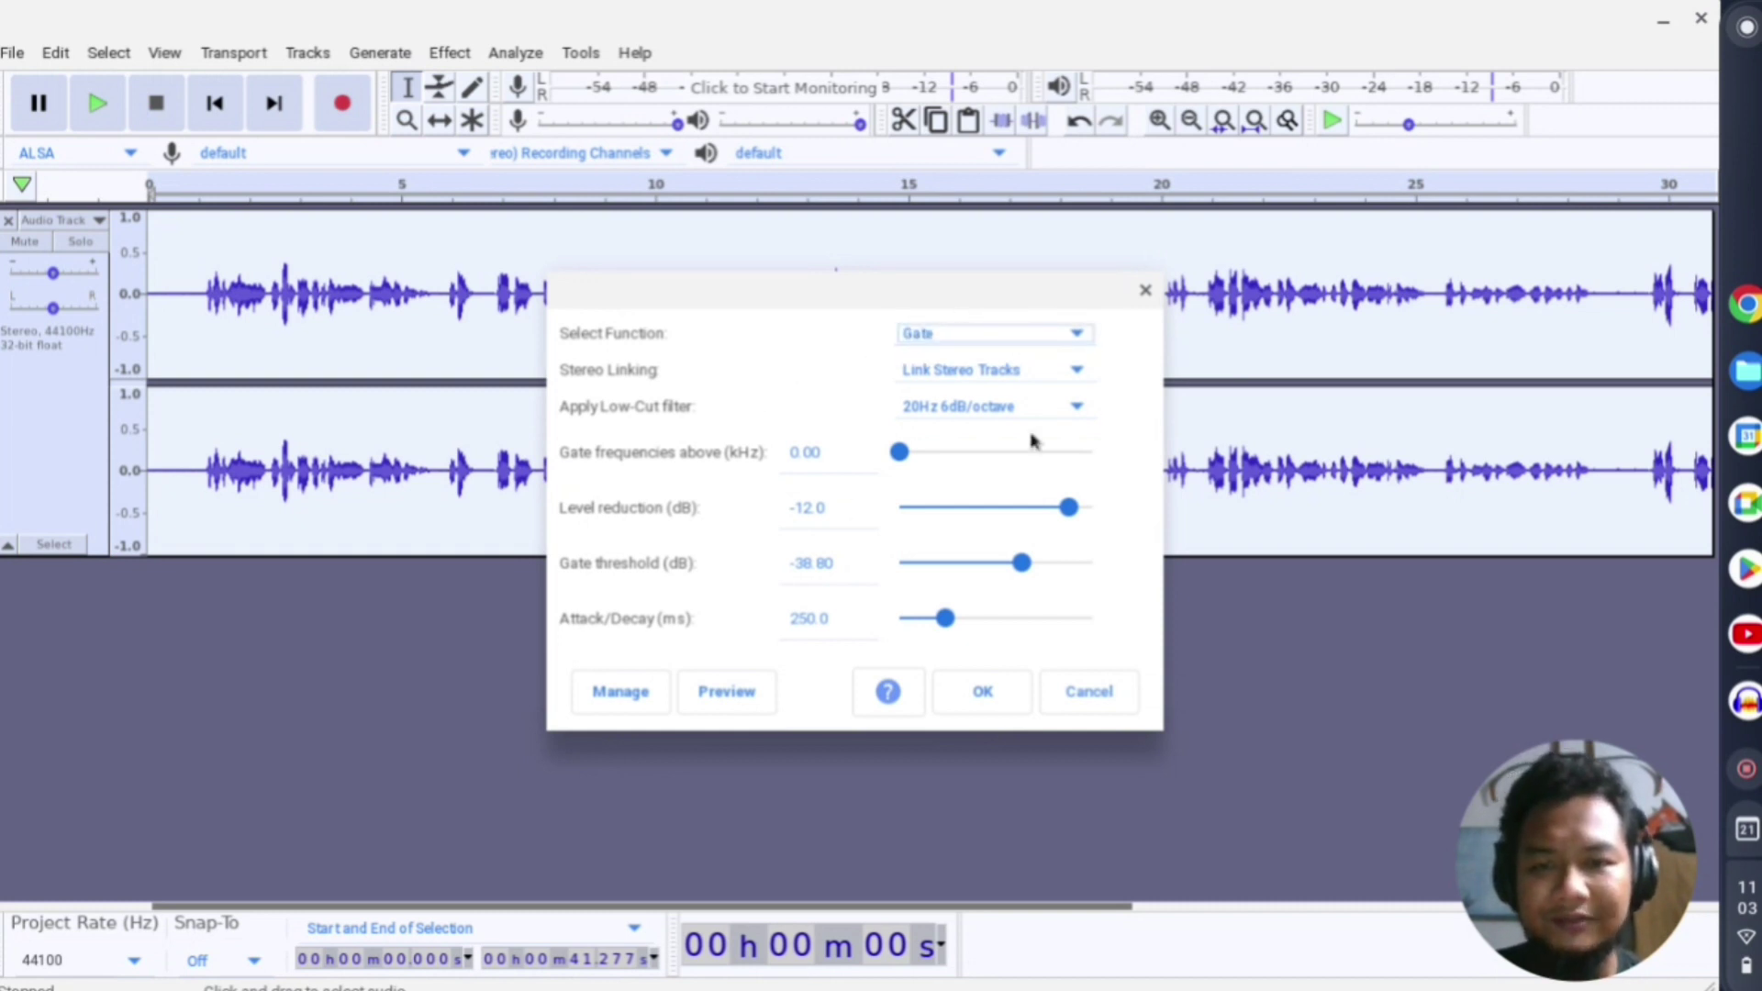
click(981, 695)
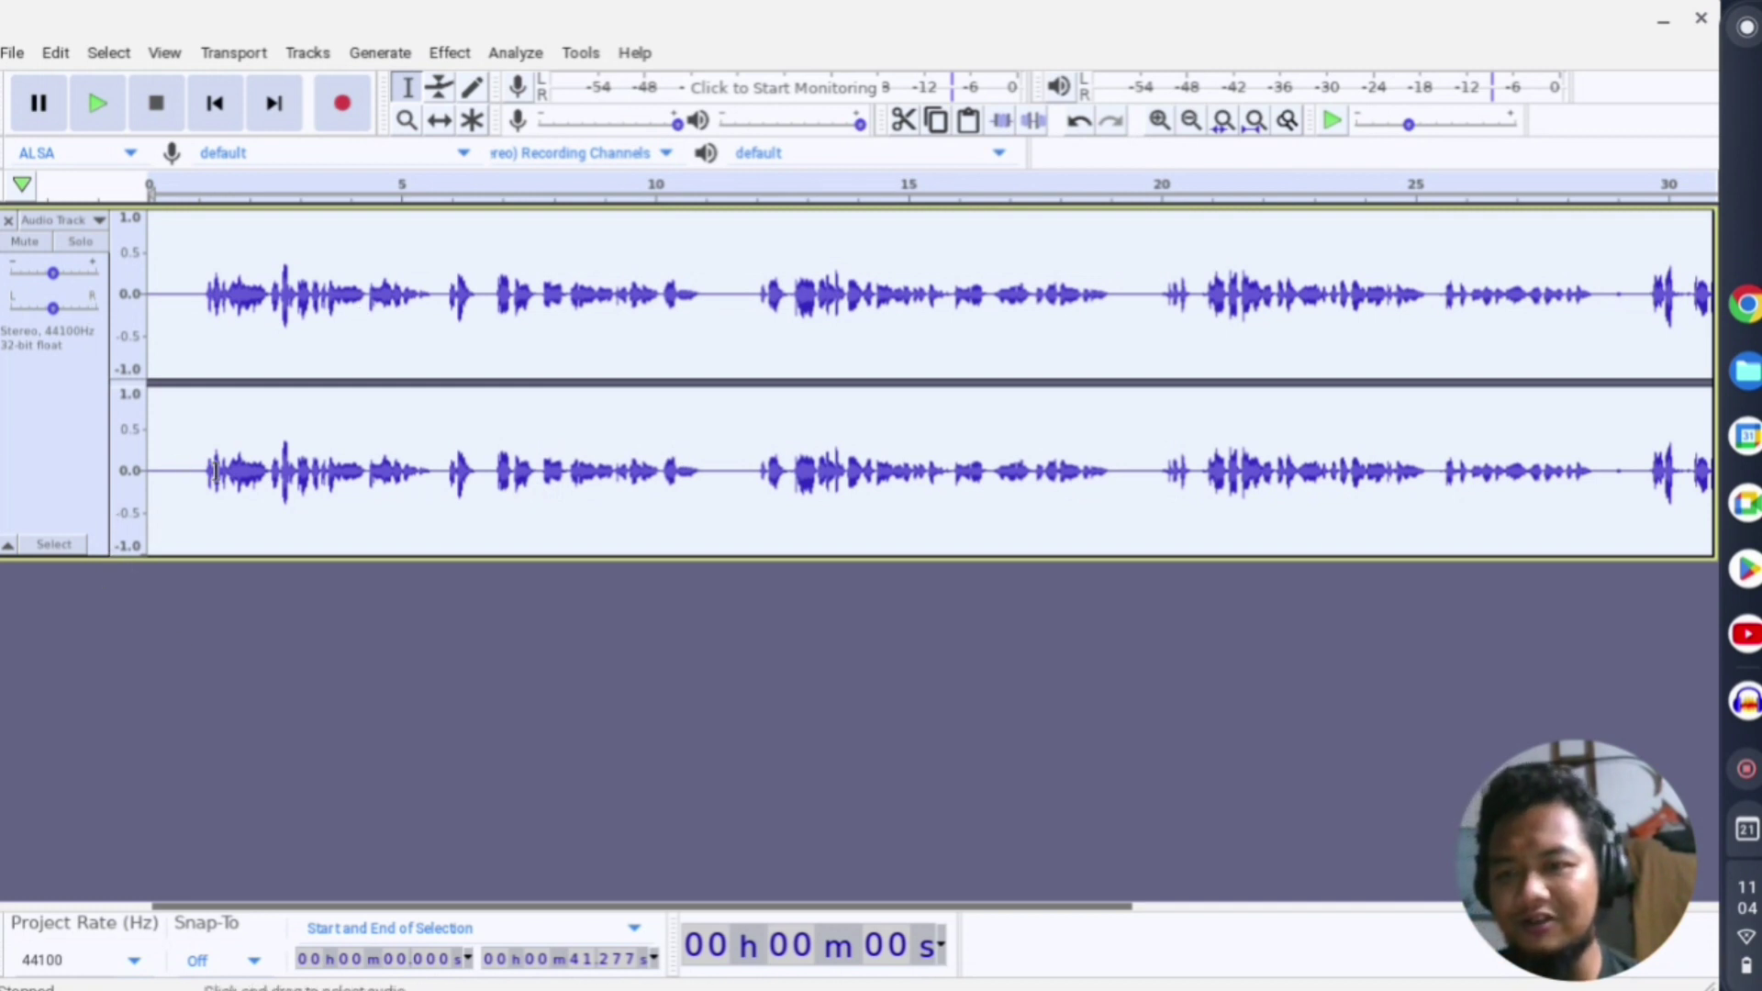
Enlarge the track's height and play the gated recording from the start, stopping at about 26 s or later
drag(94, 558, 87, 765)
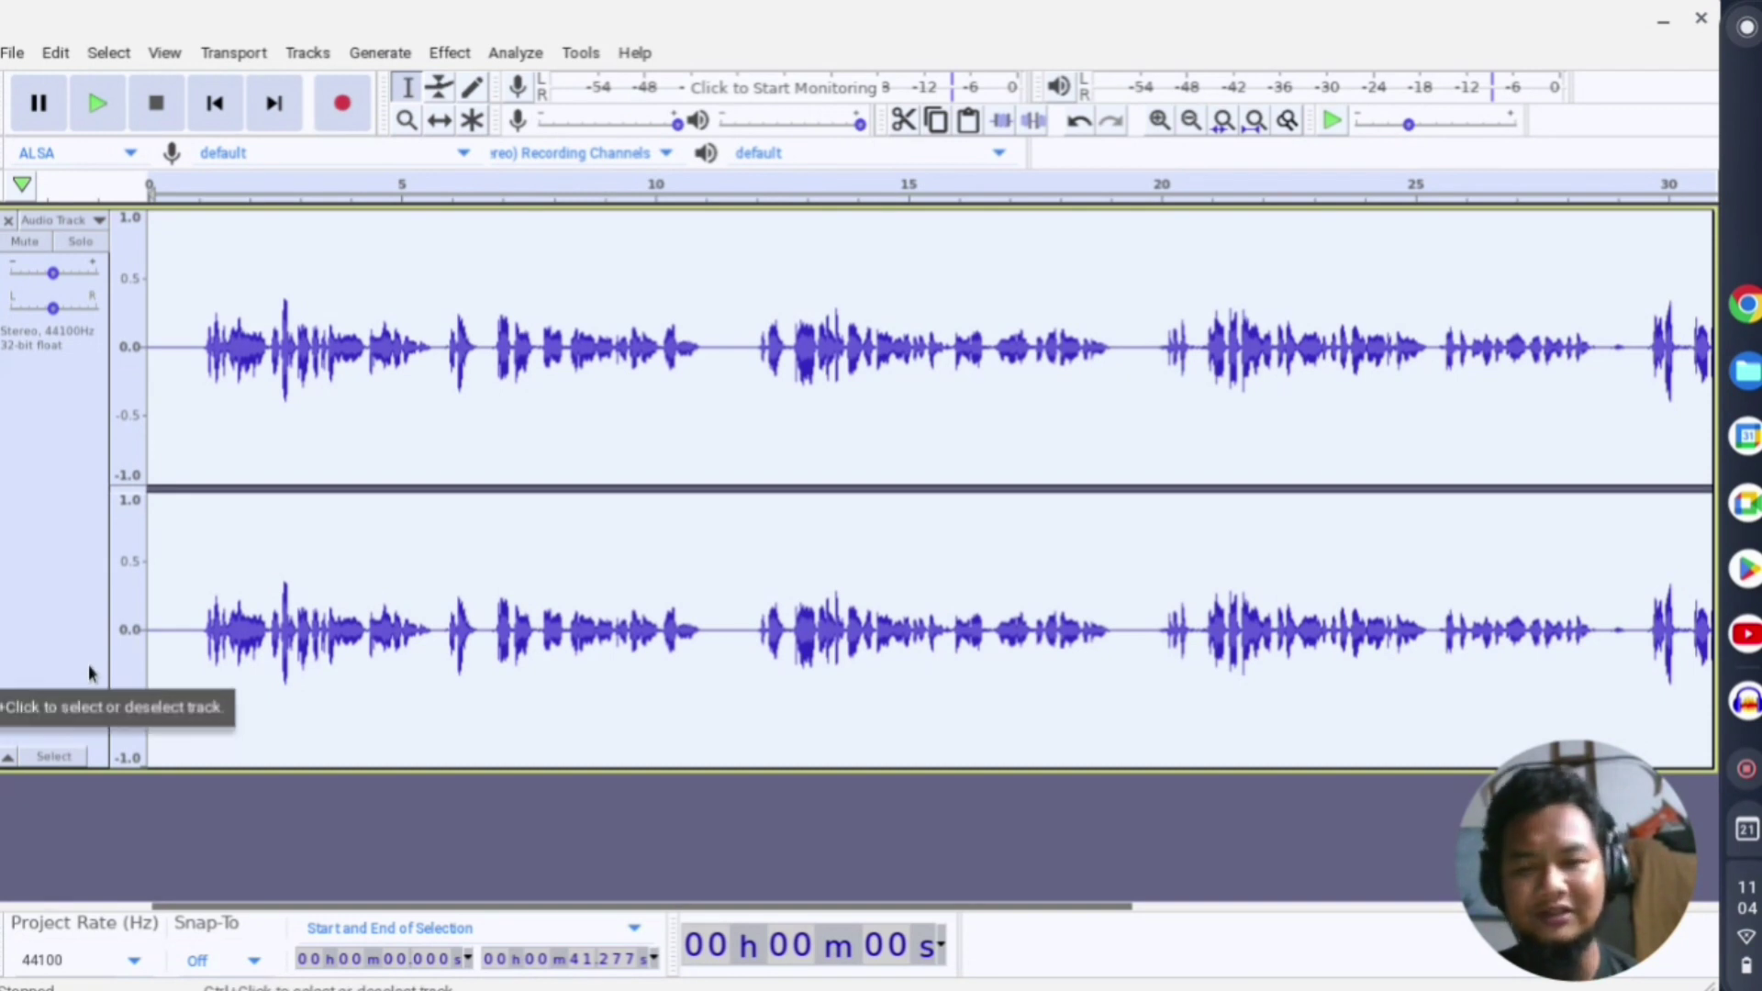
key(space)
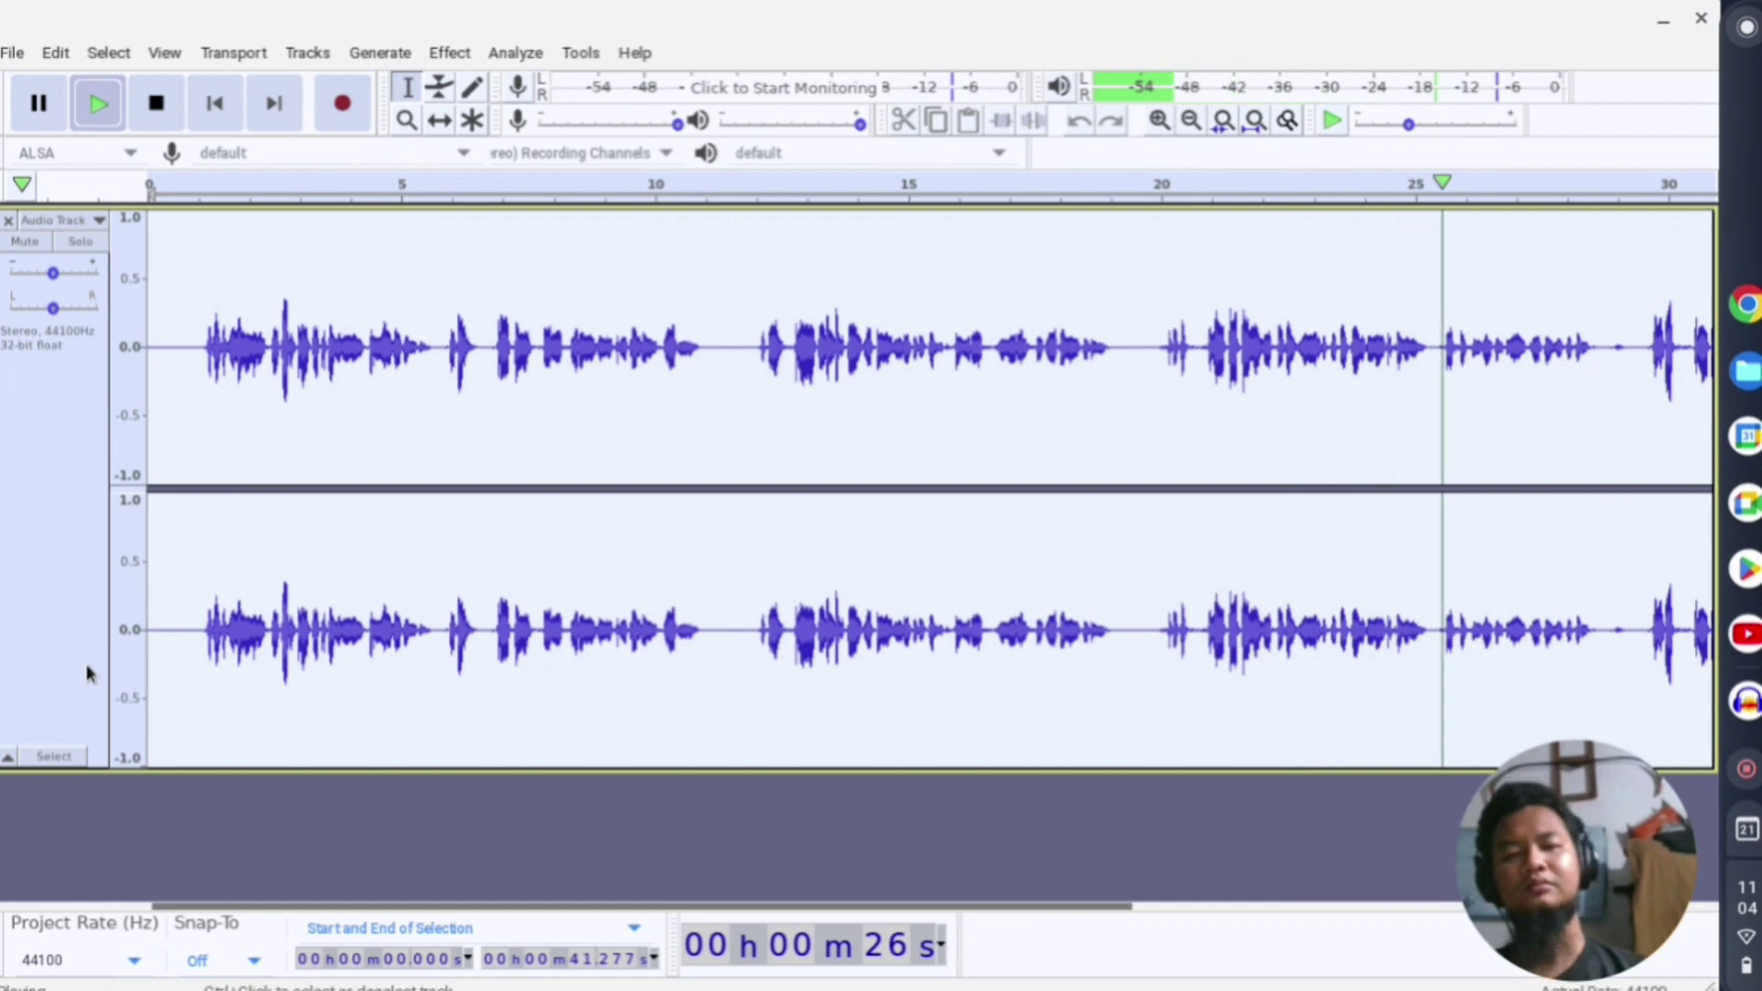
key(space)
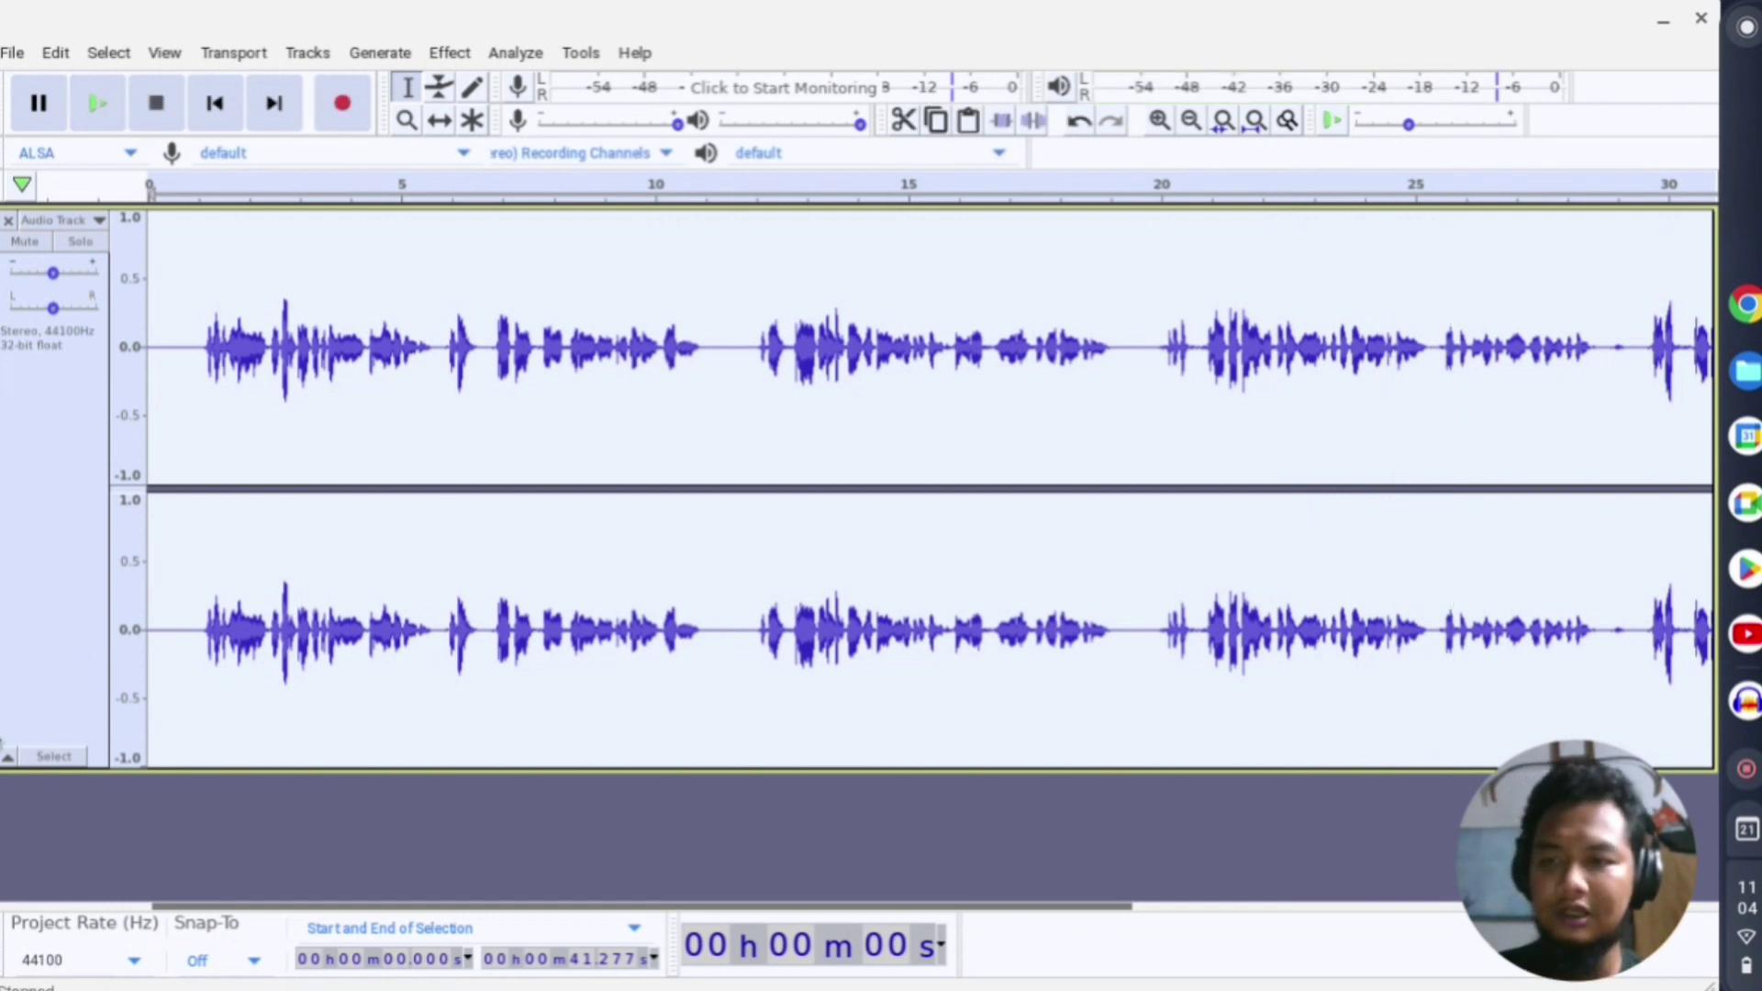
Undo the Noise Gate and briefly play the start of the original recording
key(ctrl+z)
key(space)
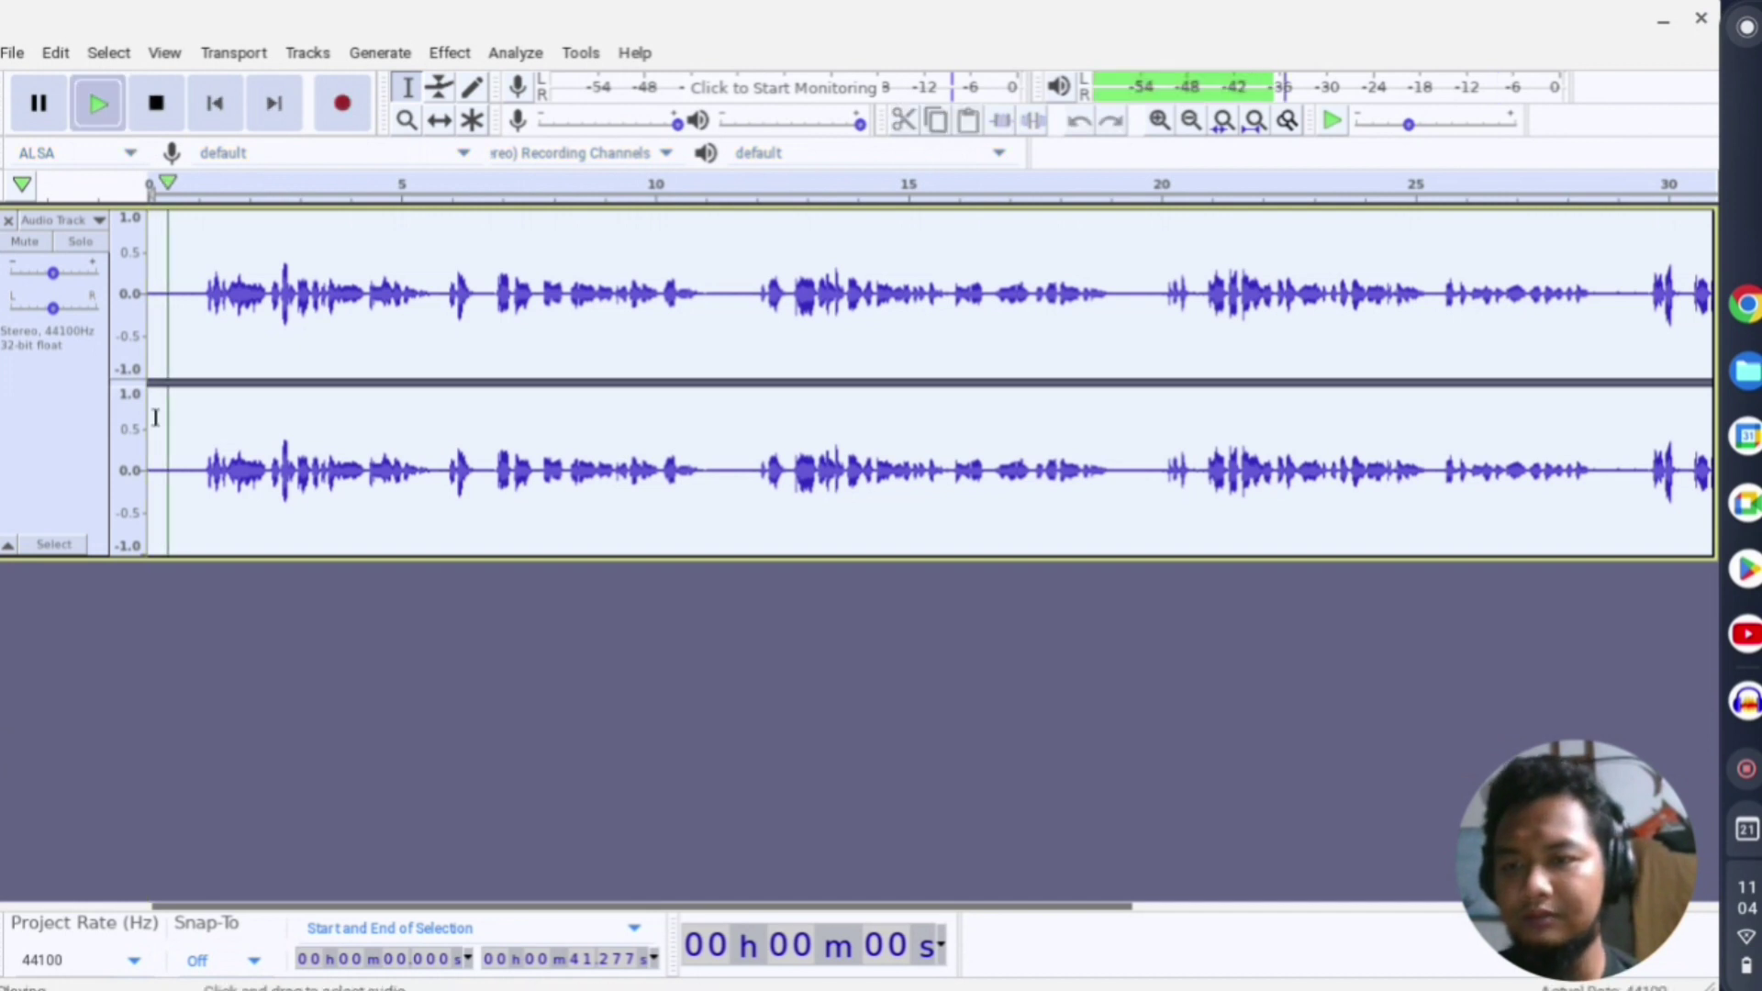
key(space)
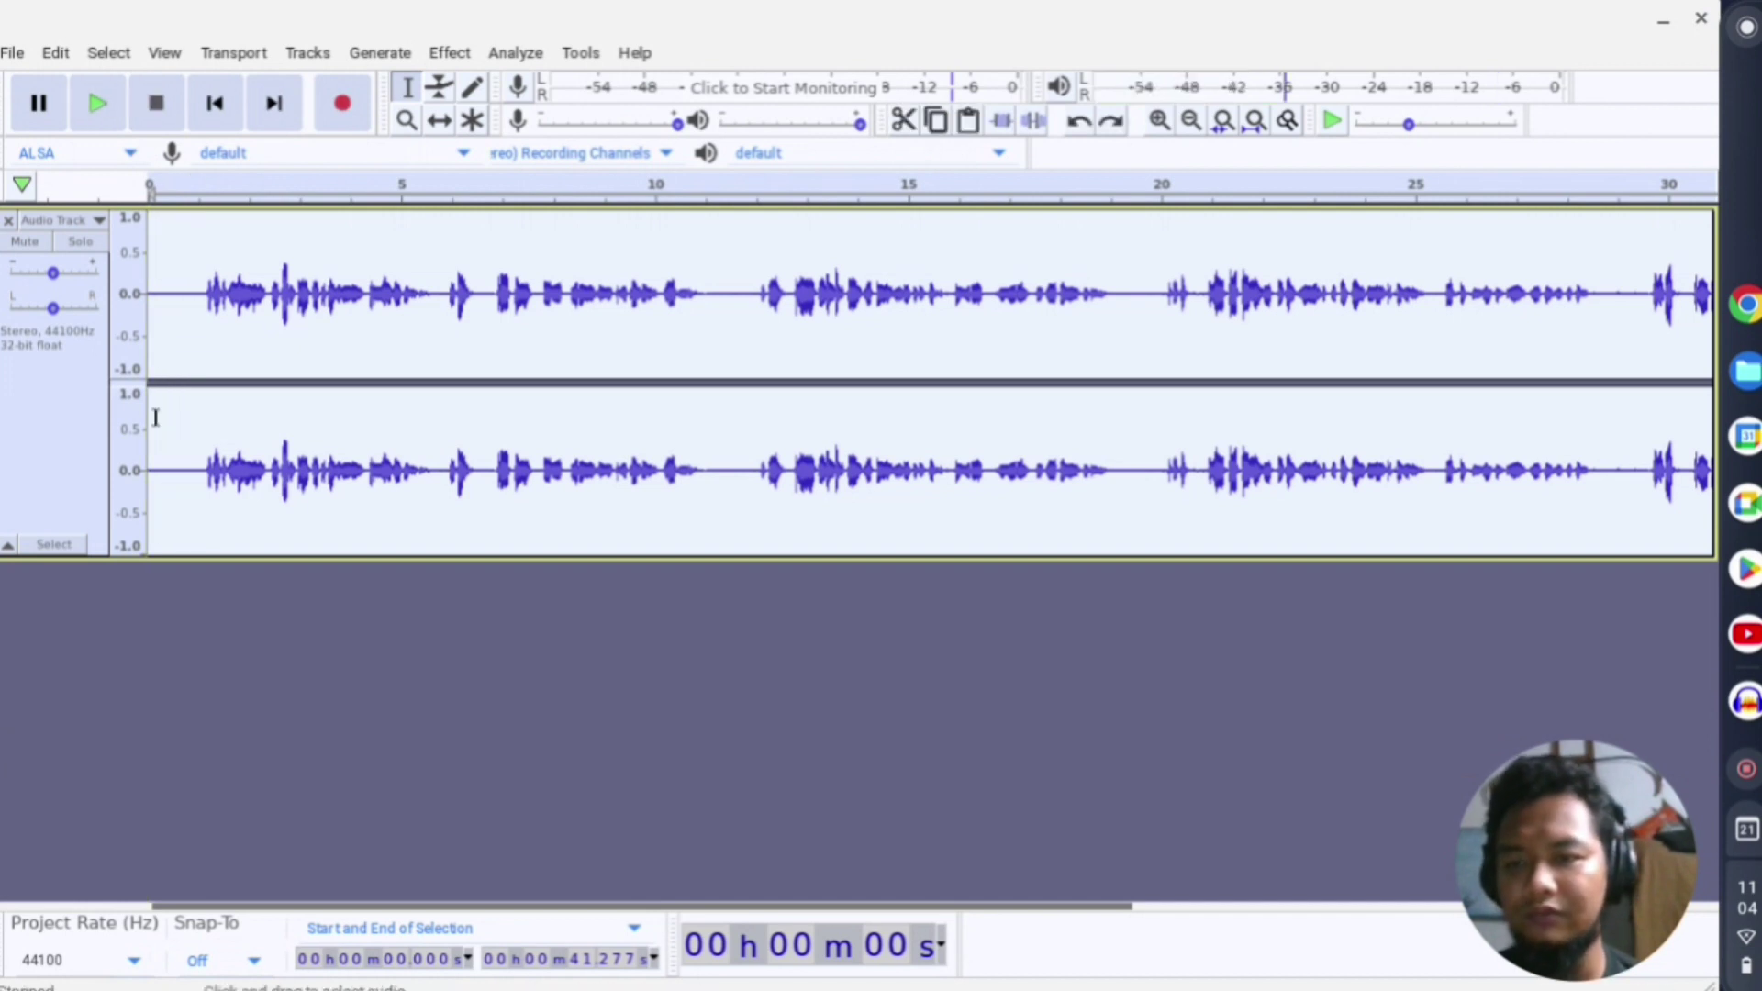
Select the silent opening from 0 to about 0.77 s and capture it as the Noise Reduction noise profile
click(191, 294)
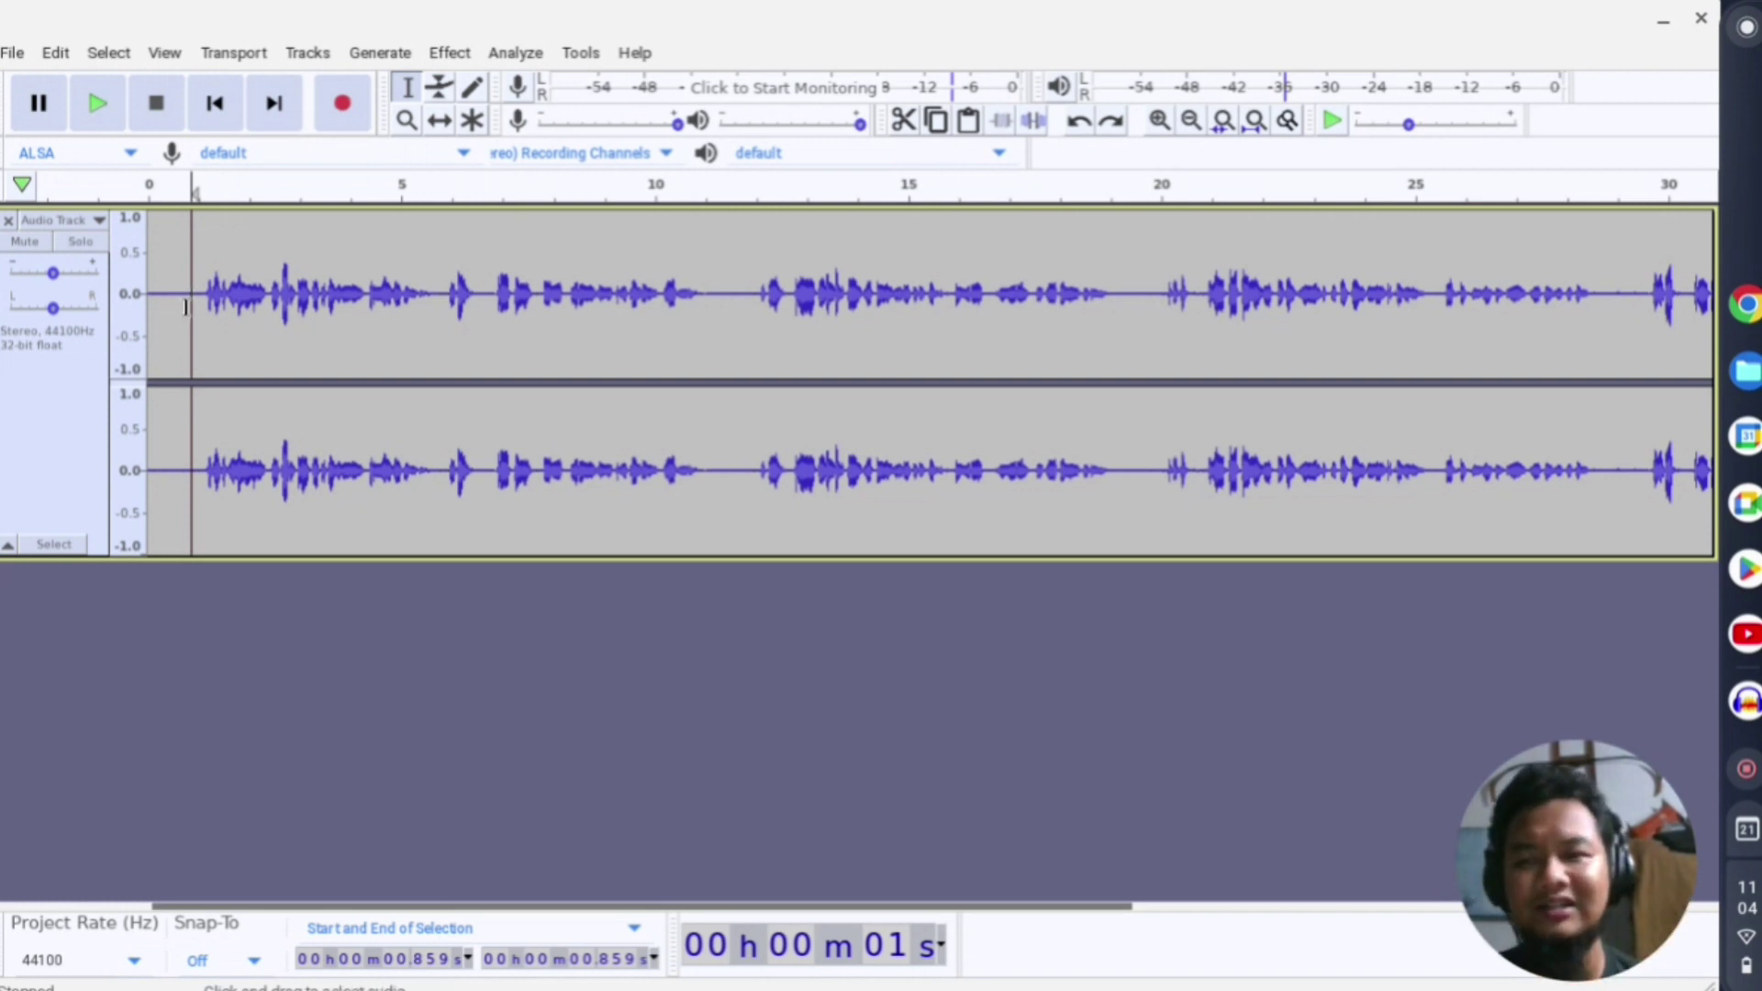
drag(188, 308, 145, 305)
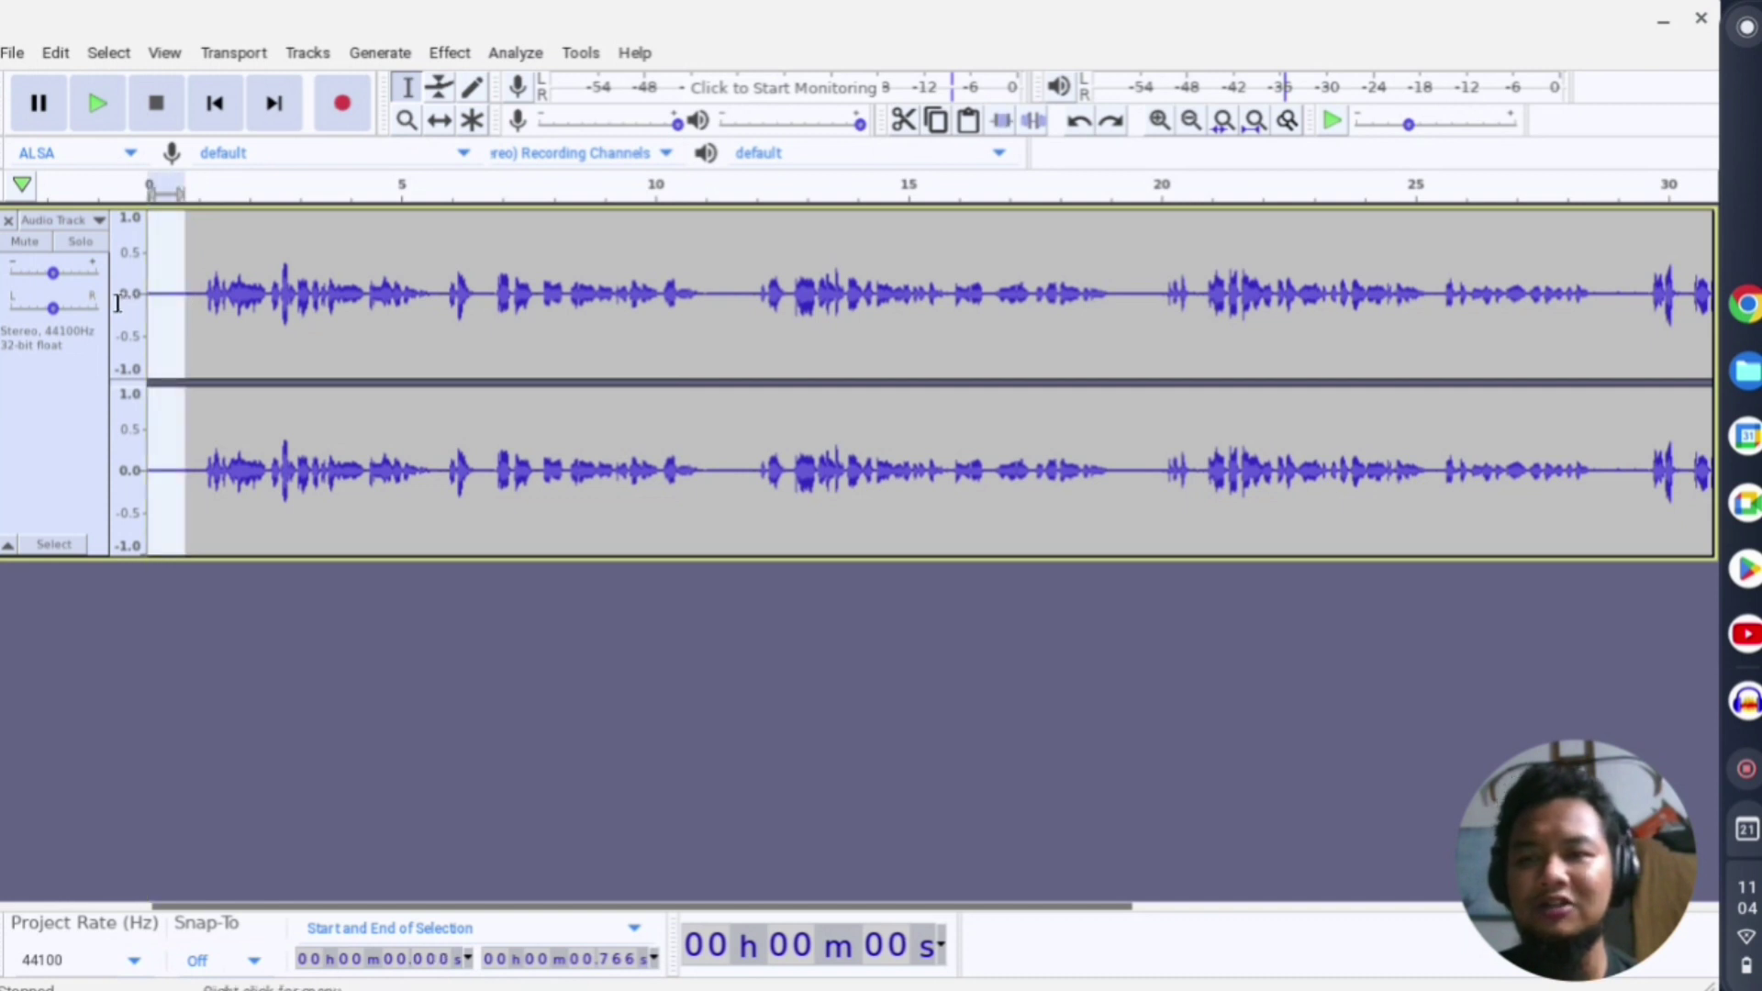
click(450, 55)
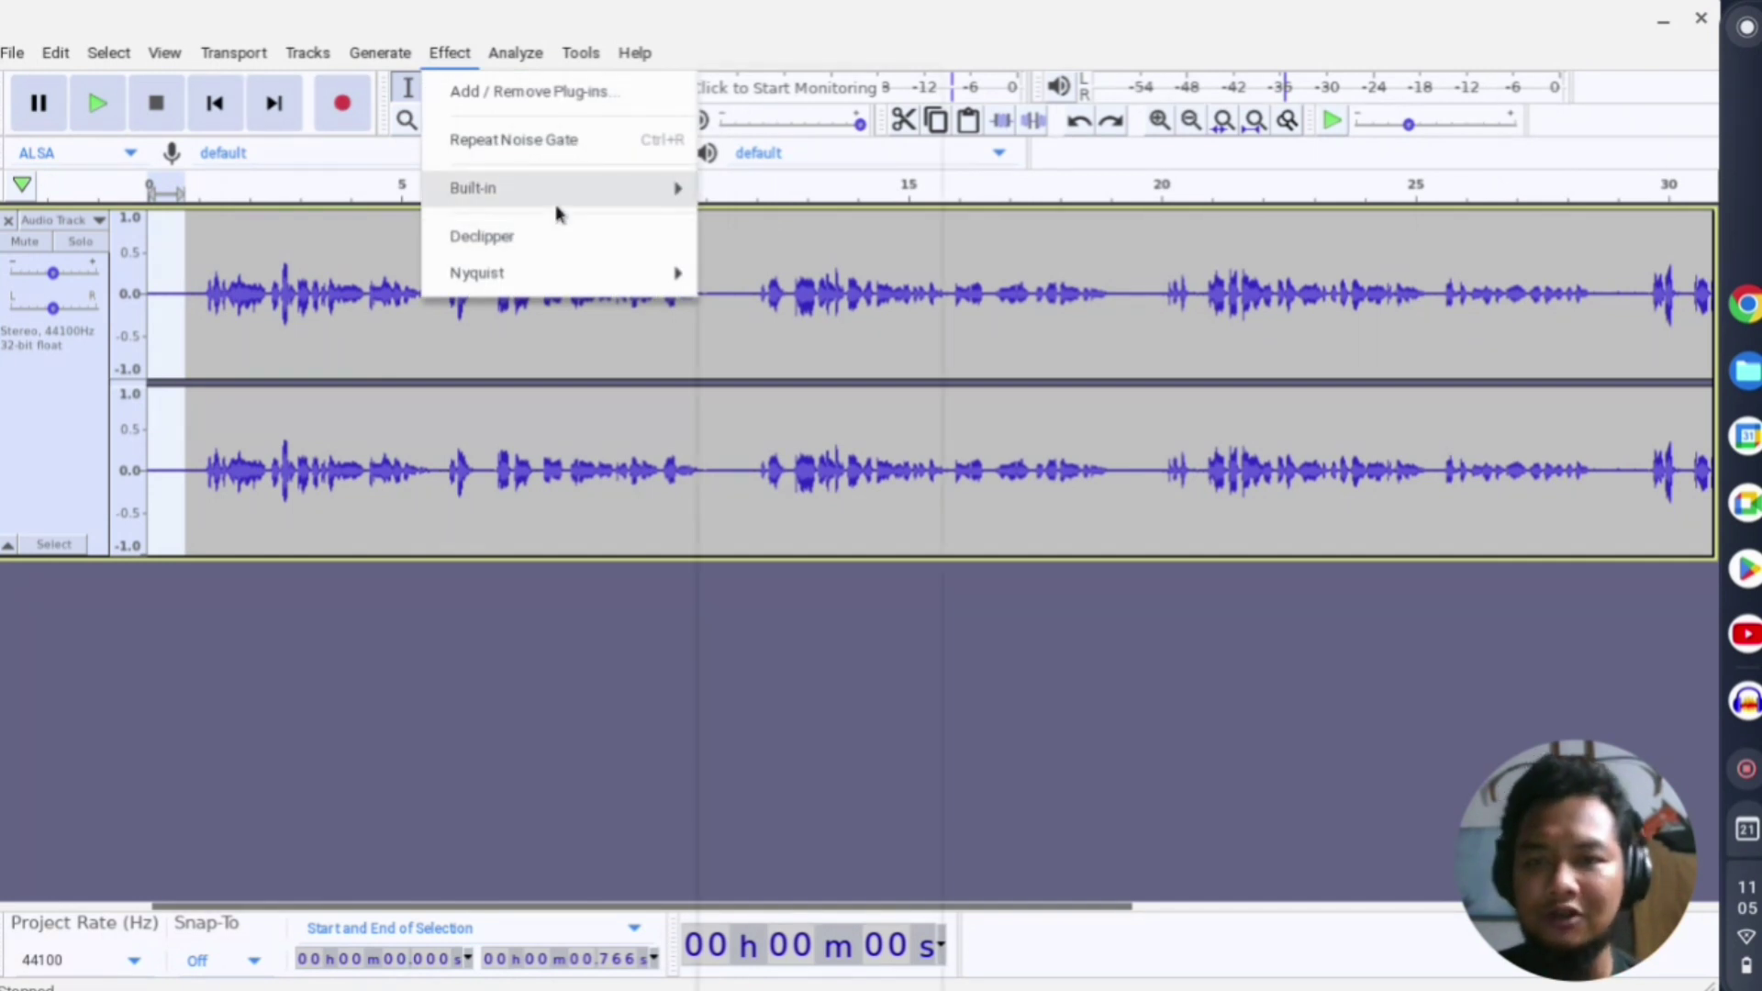
mouse_move(556, 194)
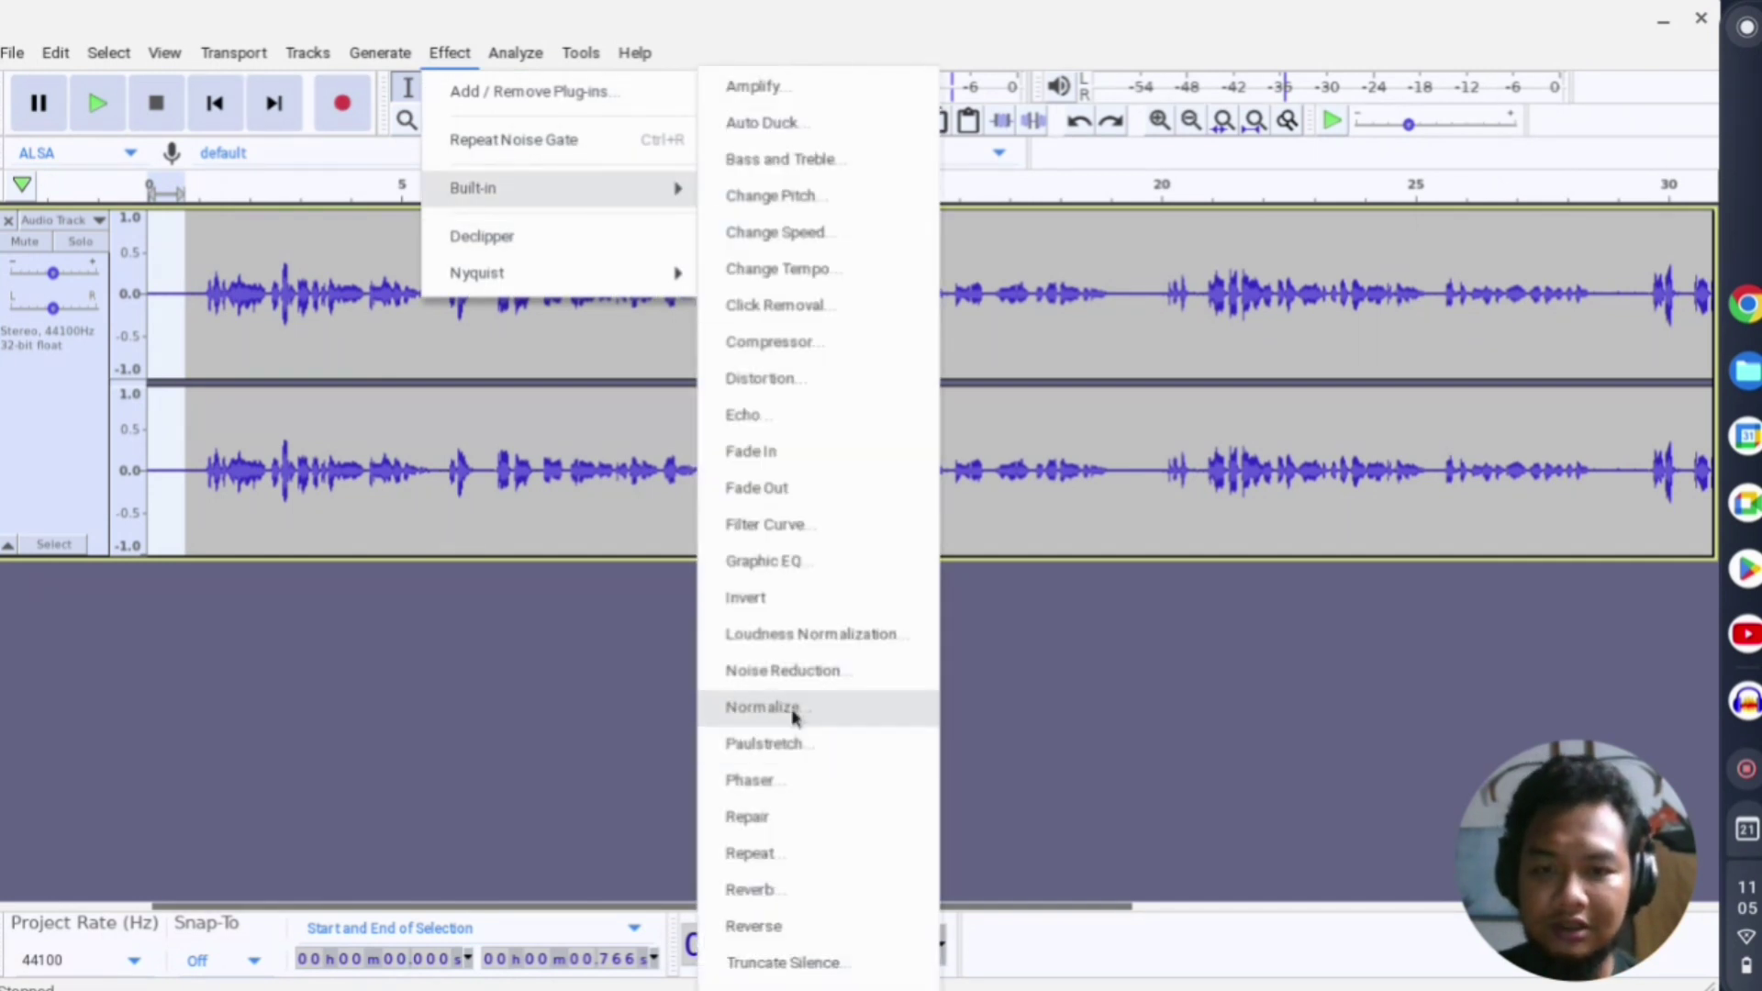
click(797, 677)
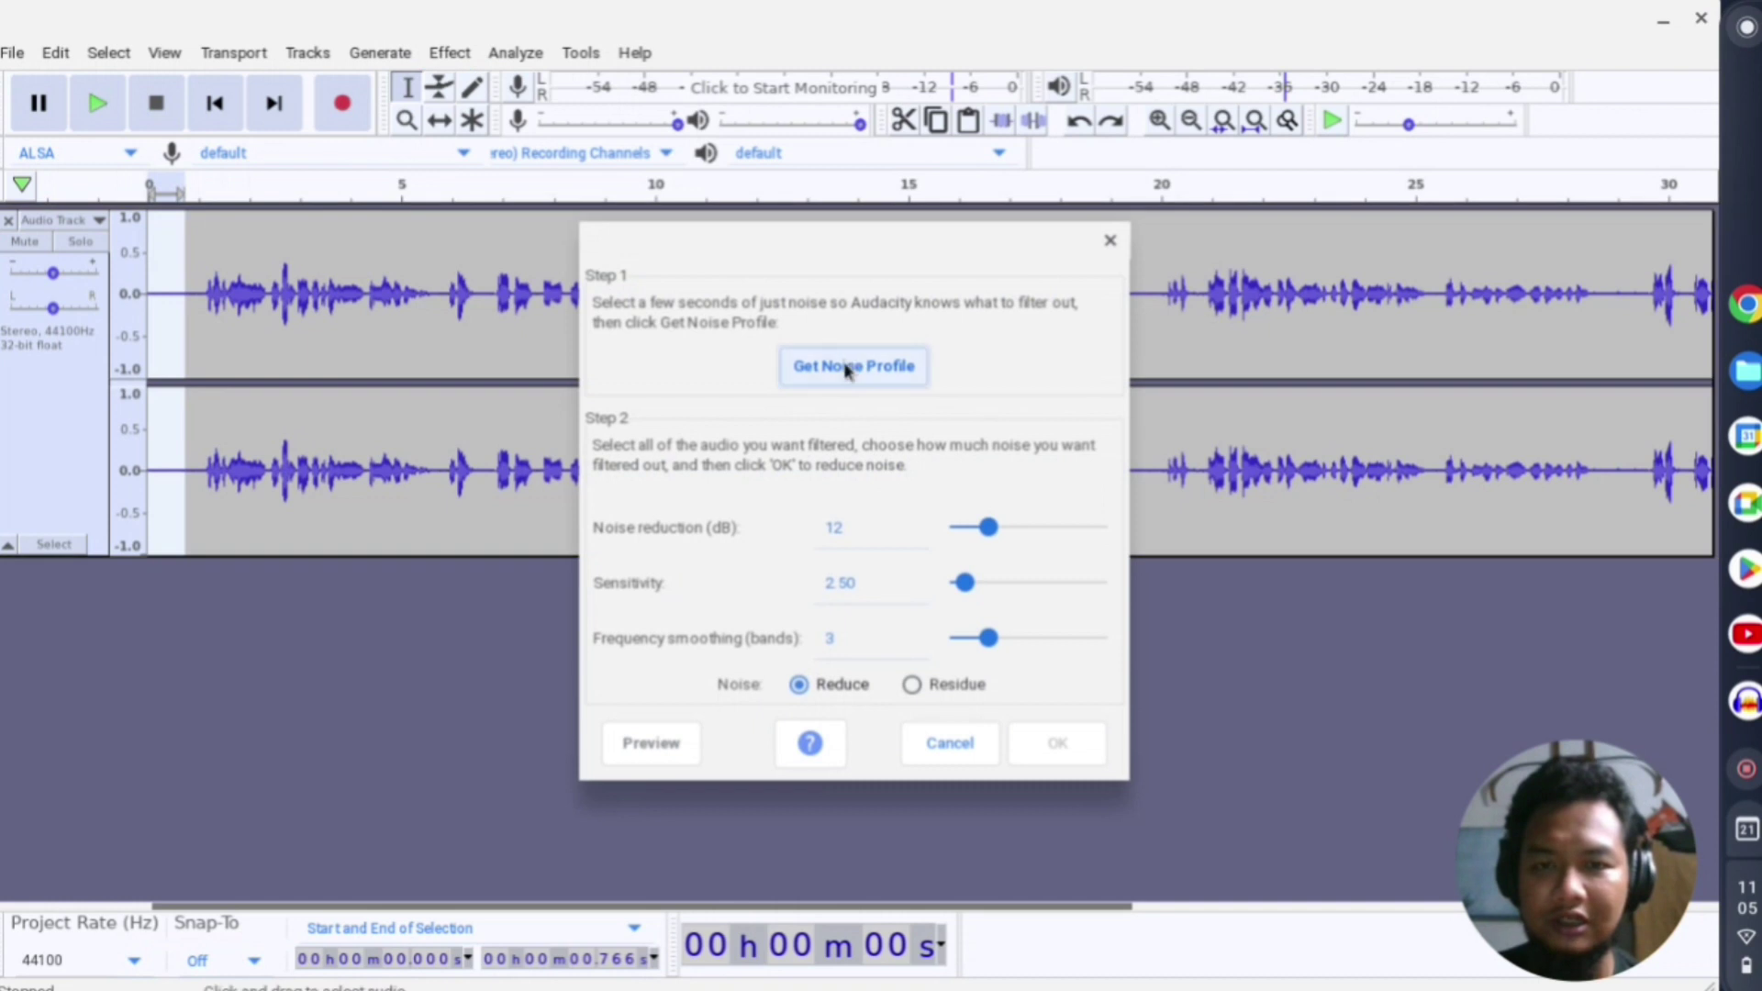
click(846, 369)
Apply Noise Reduction to the whole track with 12 dB reduction, 2.50 sensitivity, and 3 frequency smoothing bands
click(86, 444)
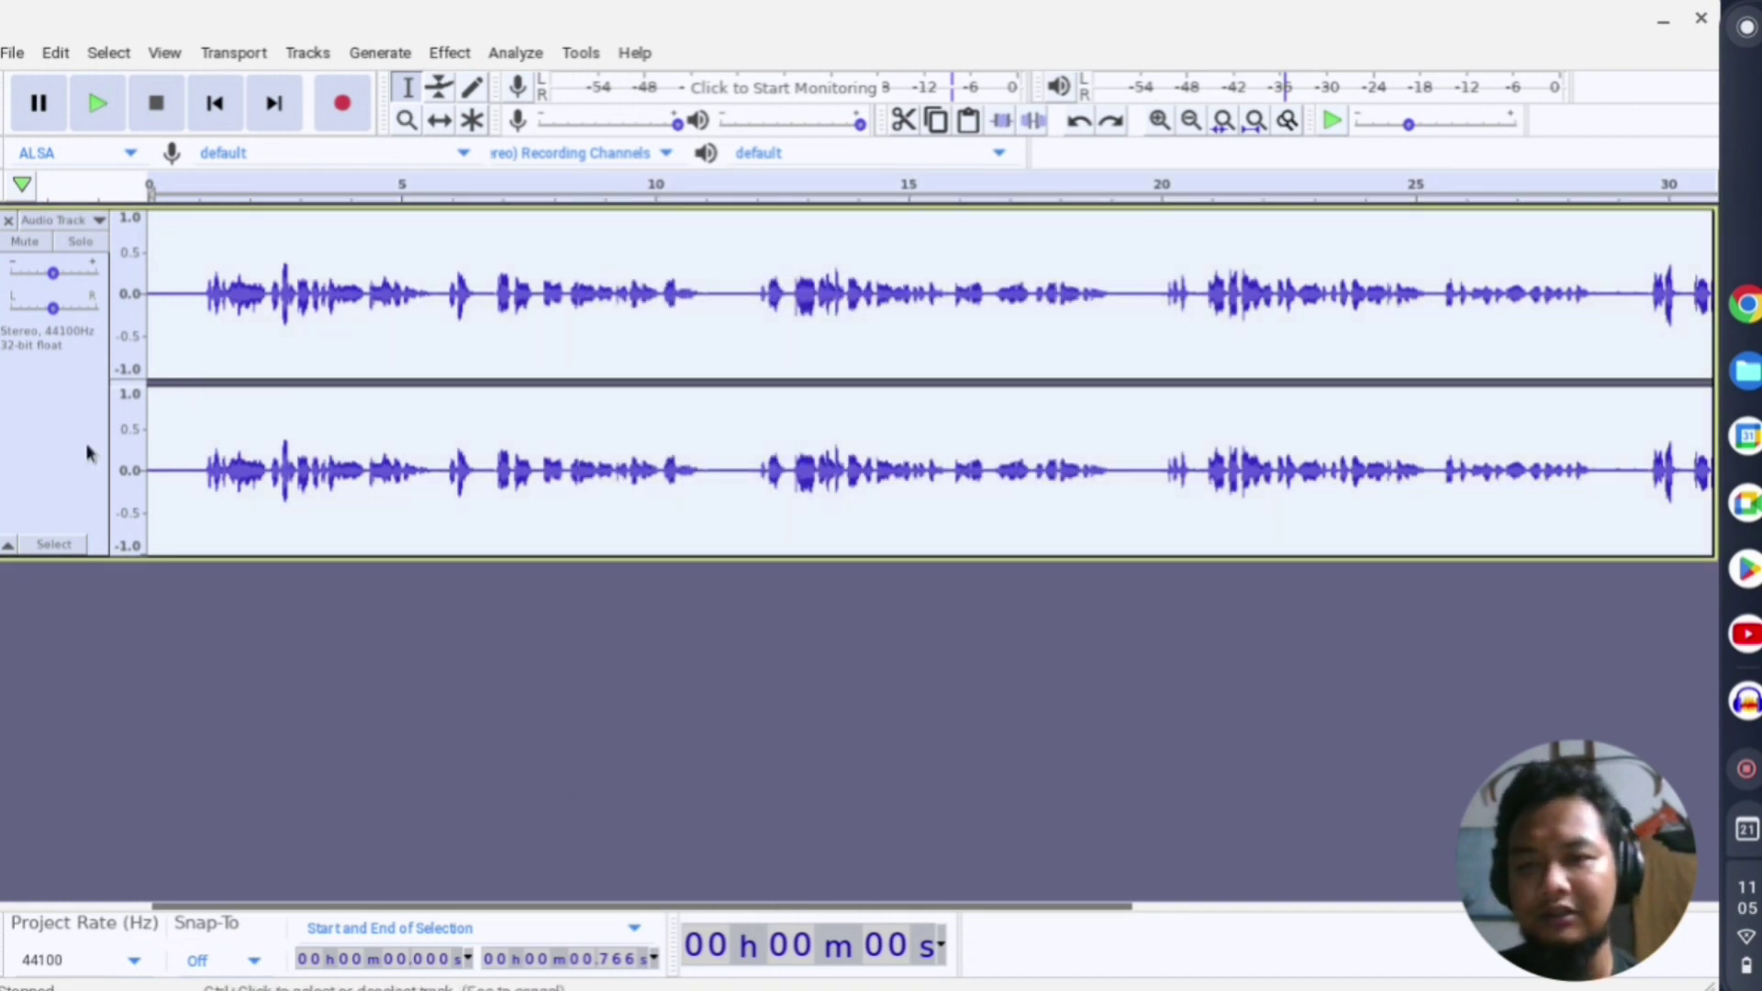
click(449, 52)
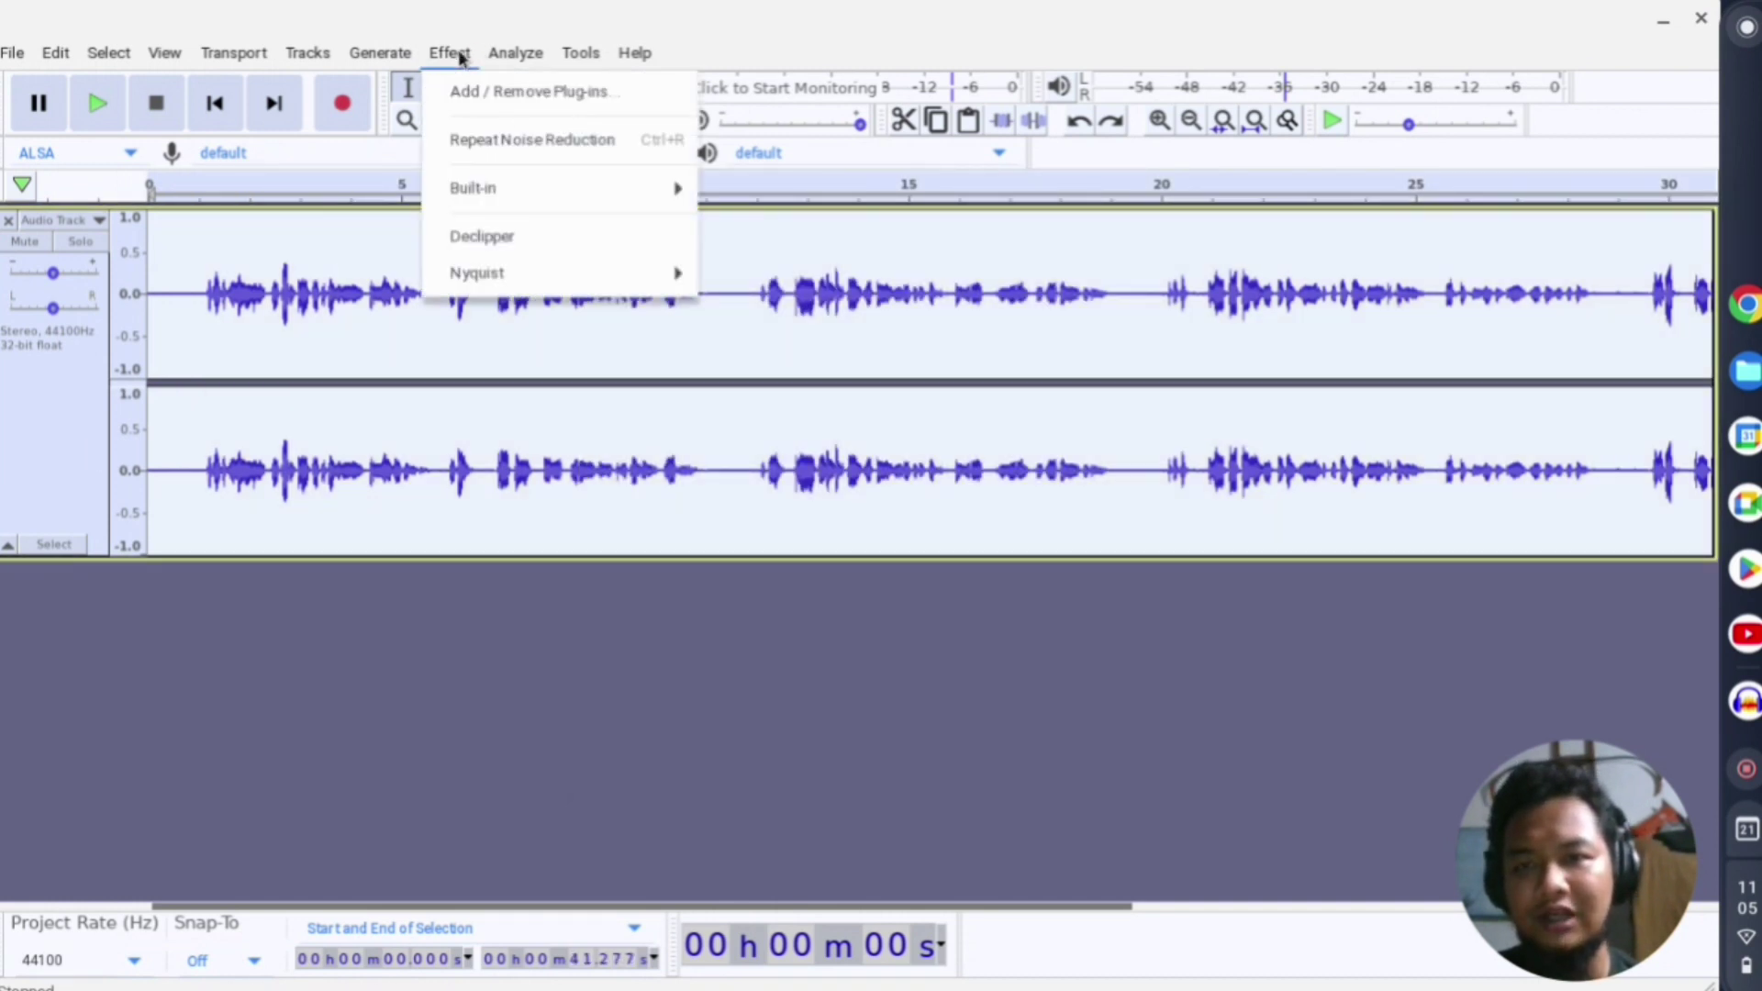
mouse_move(556, 184)
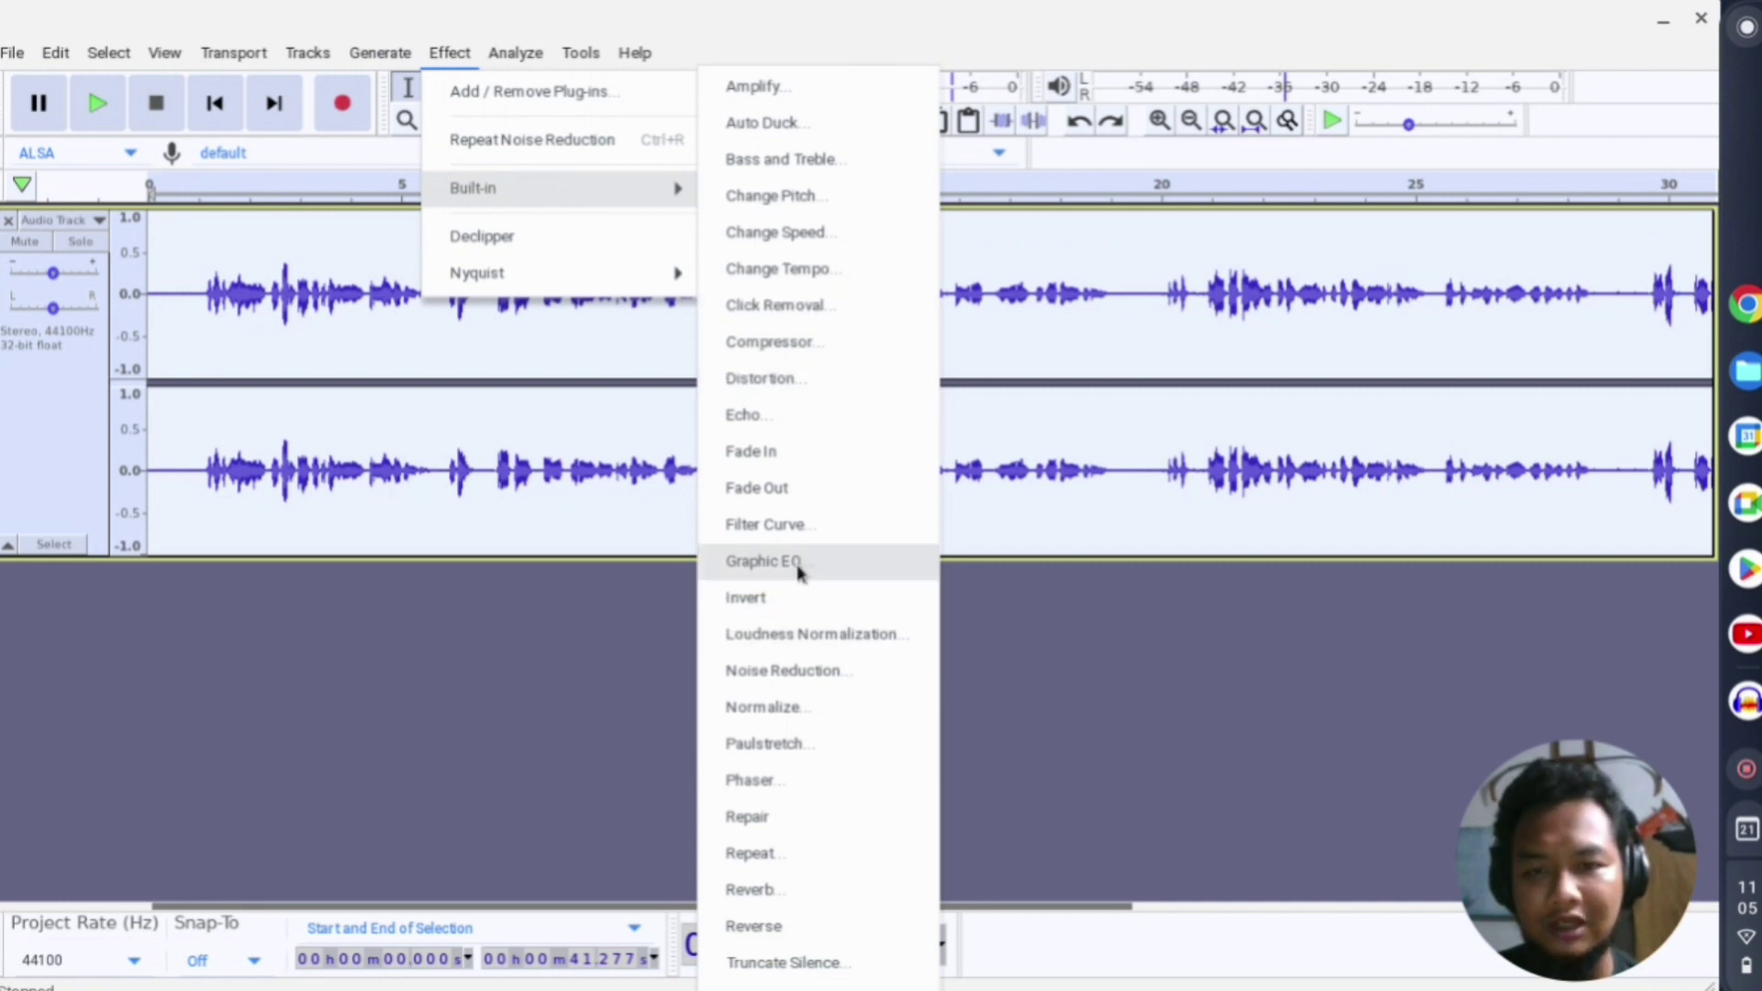
click(782, 671)
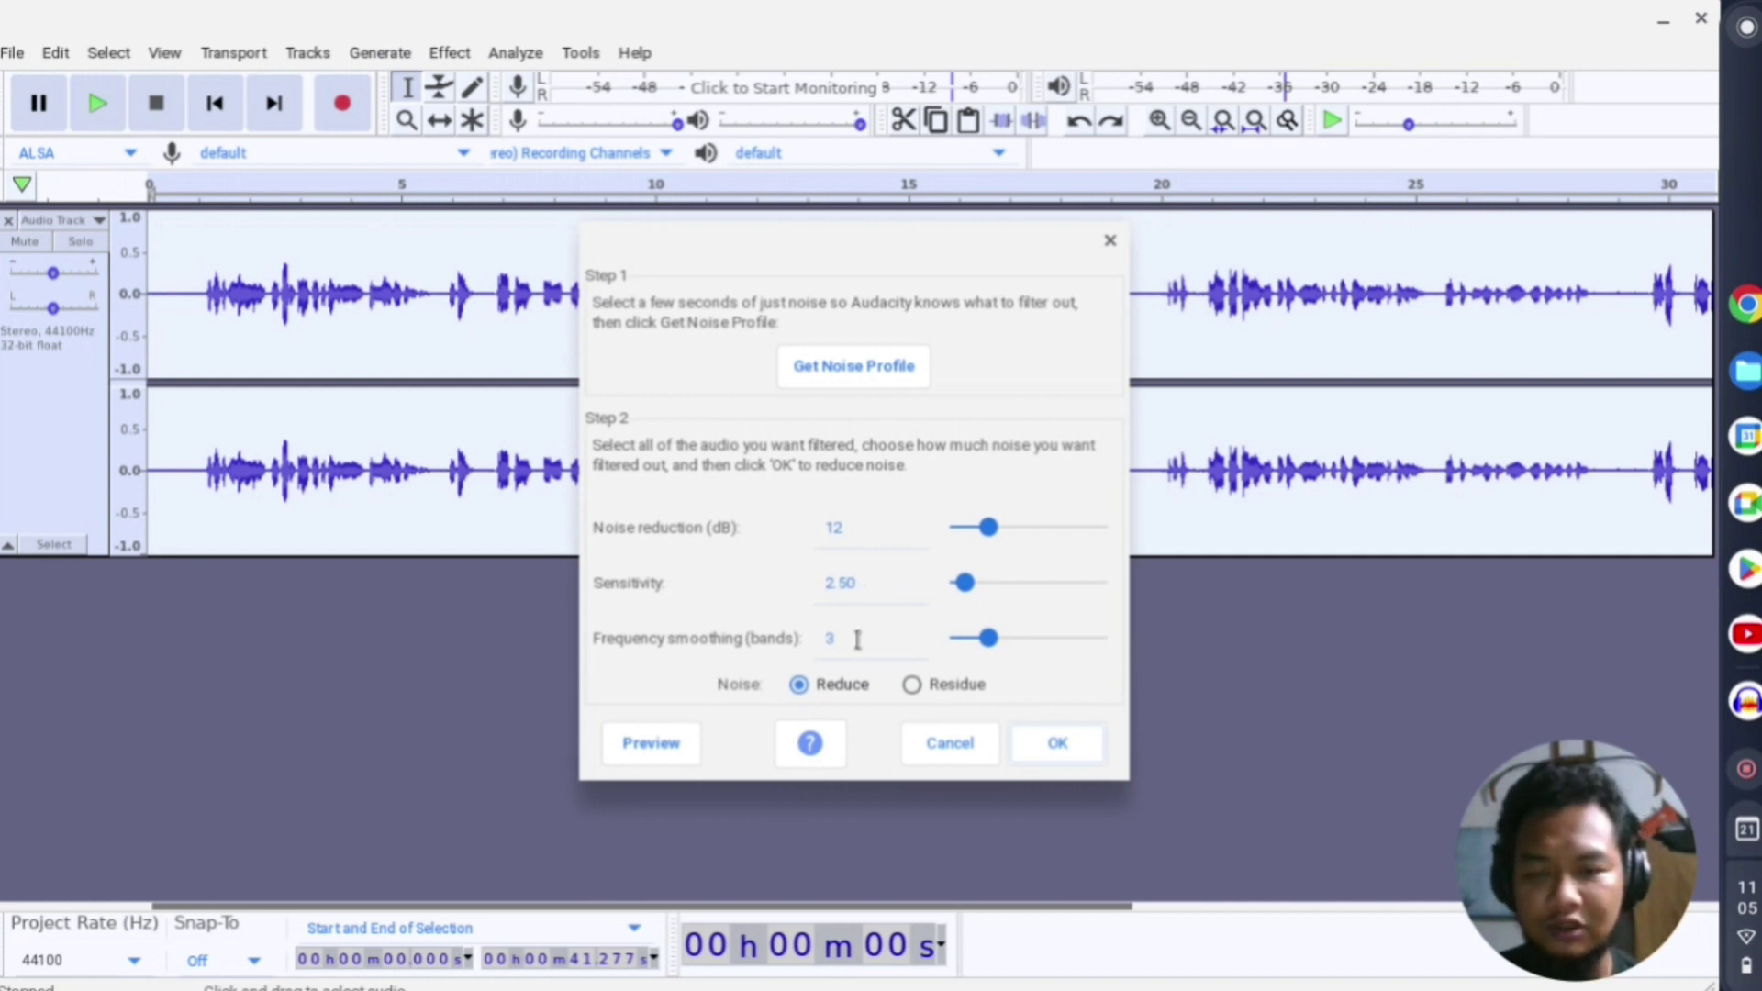
click(1058, 744)
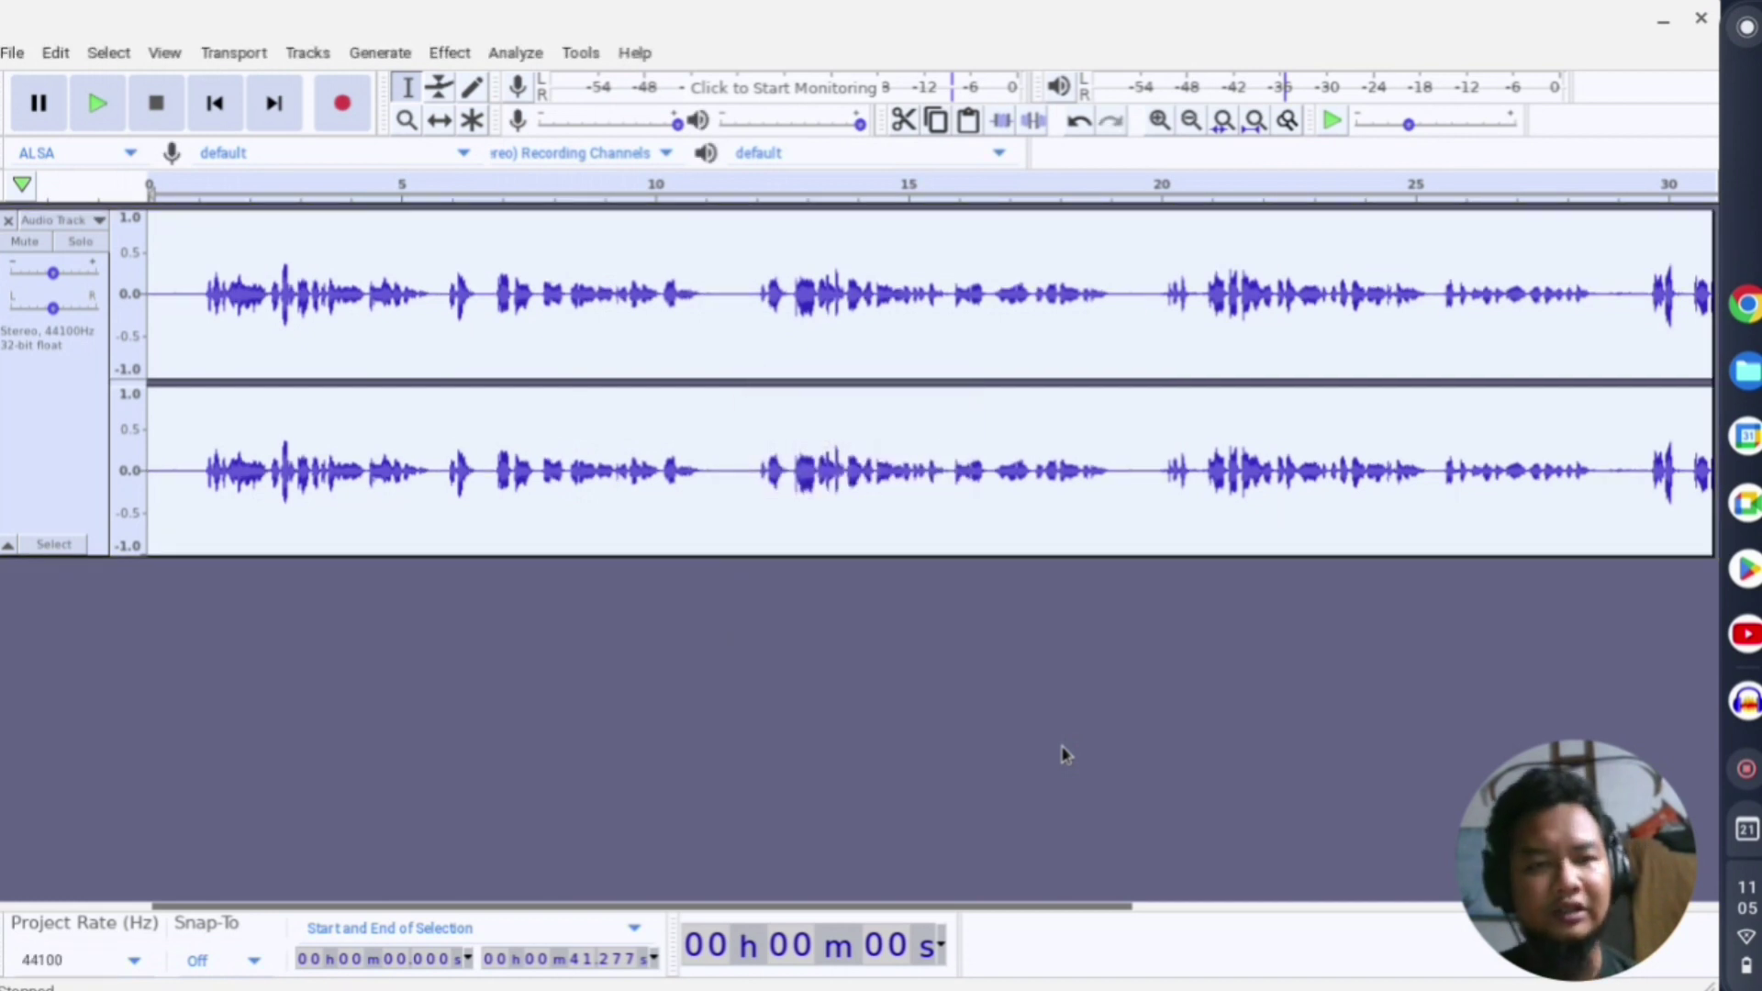
Play the noise-reduced recording from the start to about 18 s, and undo the Noise Reduction
key(space)
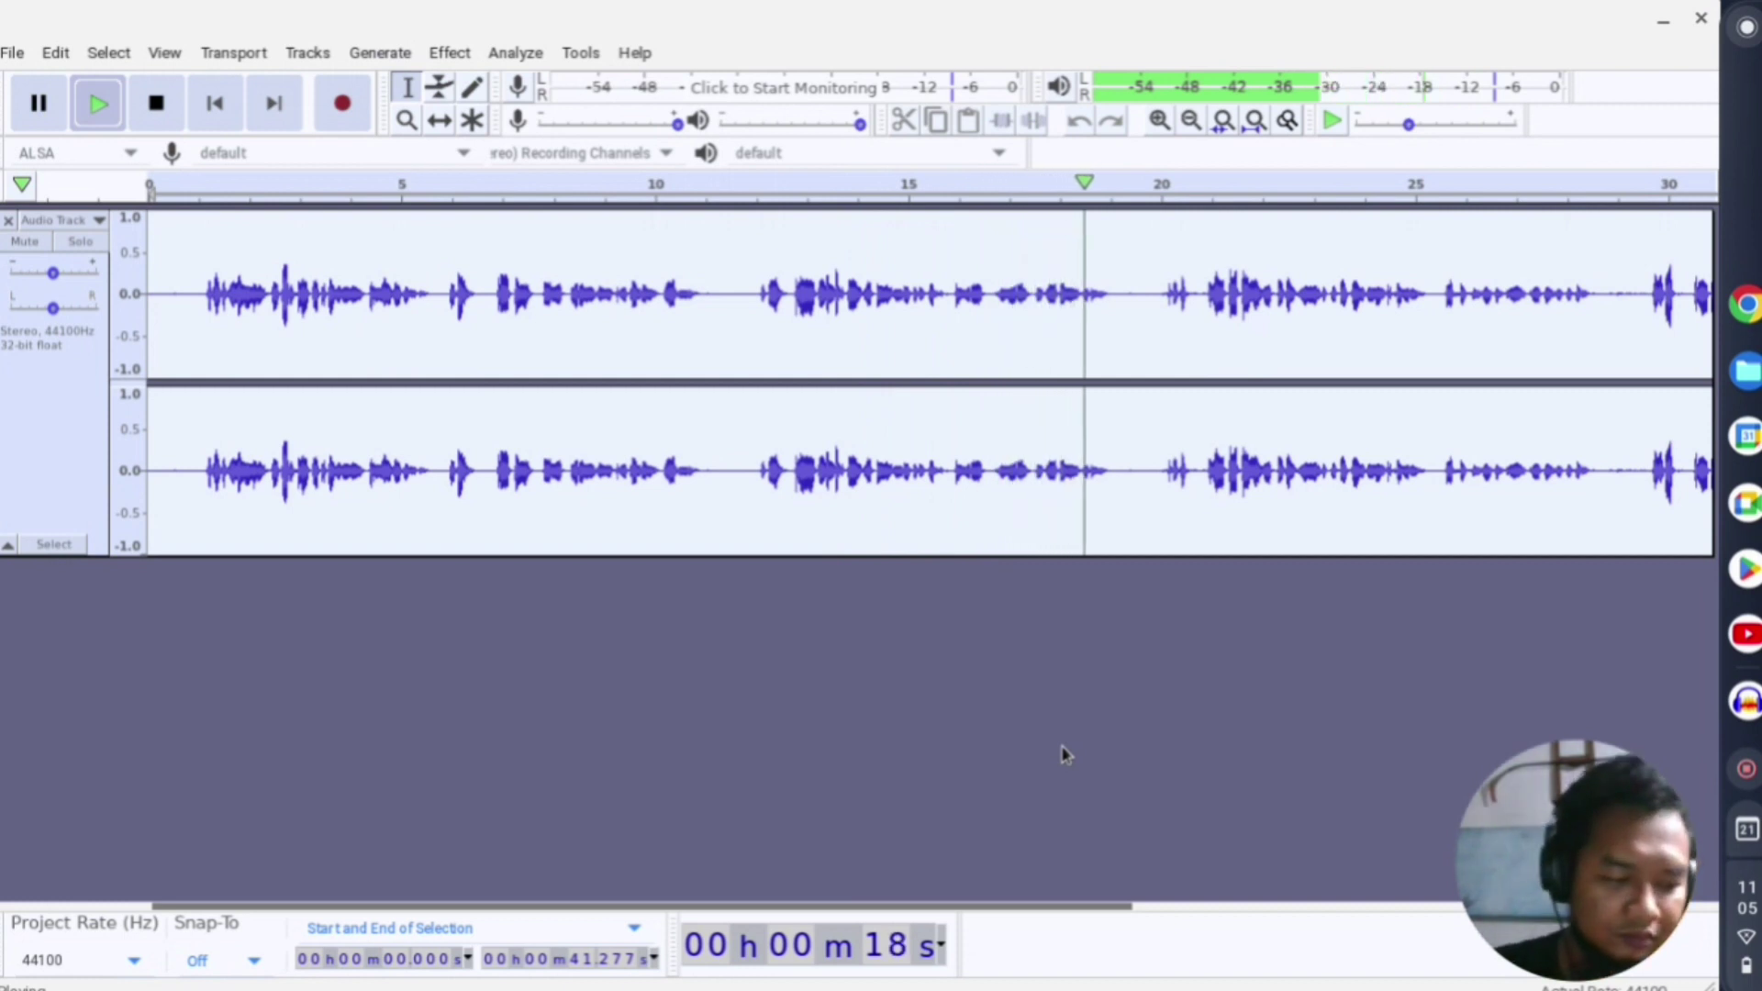
key(space)
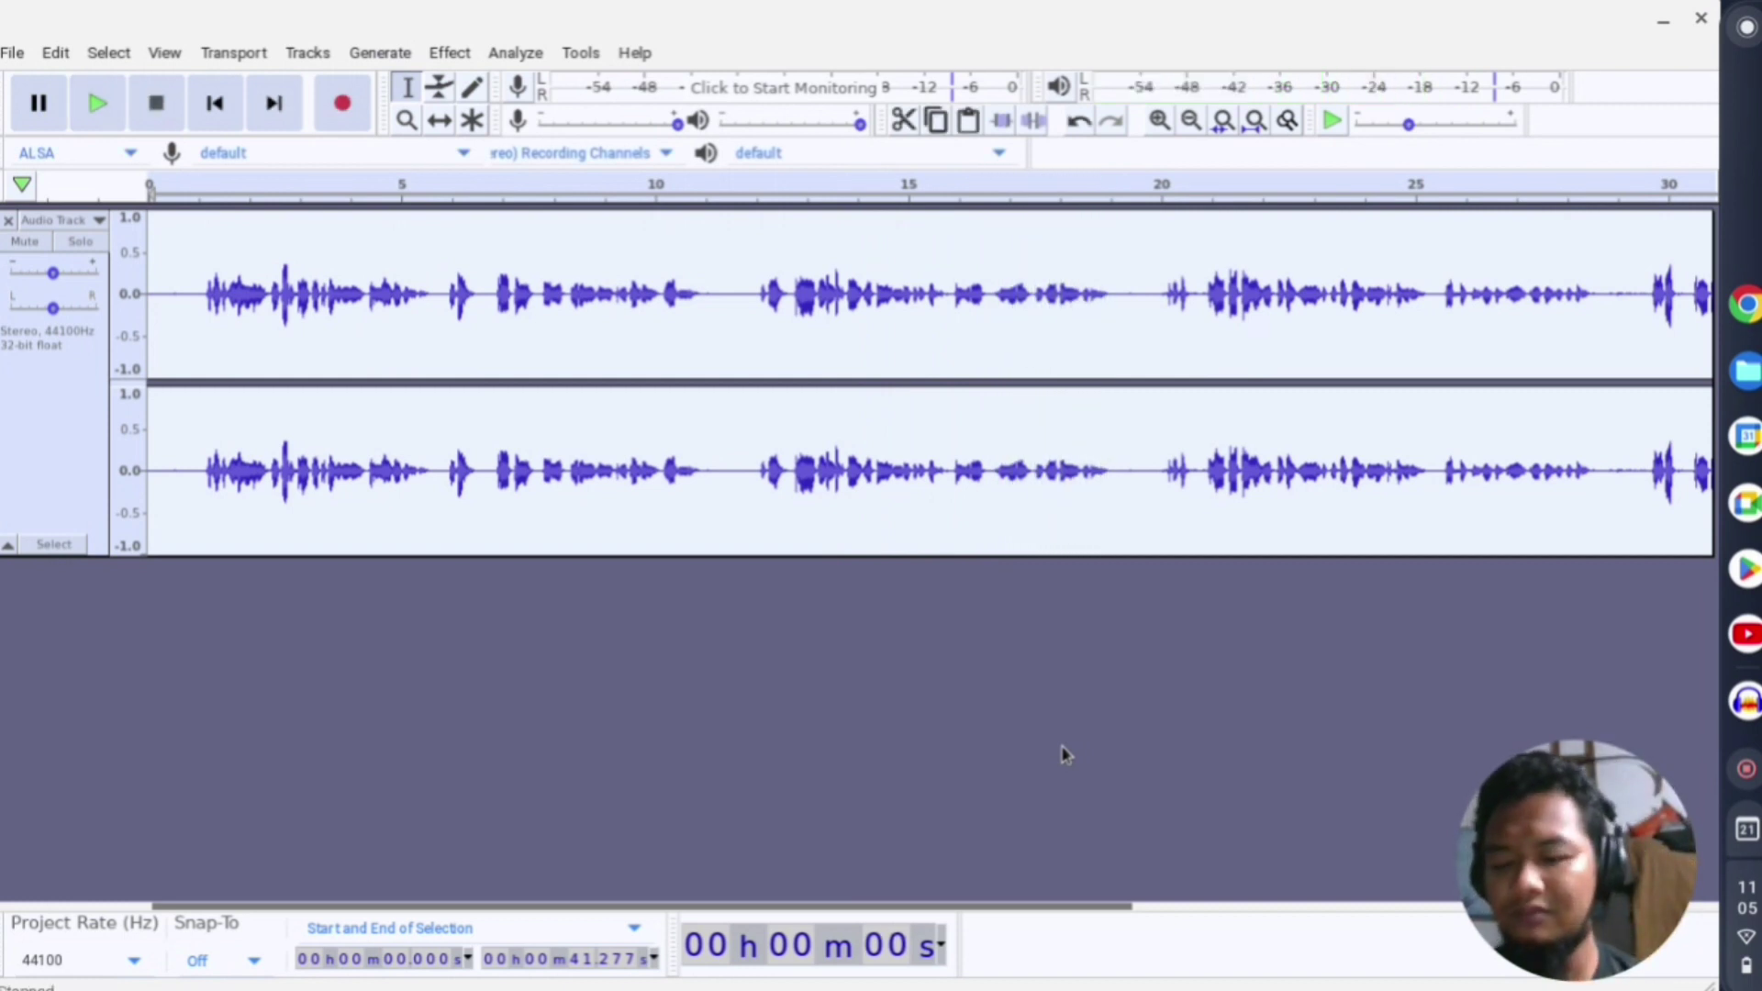
key(ctrl+z)
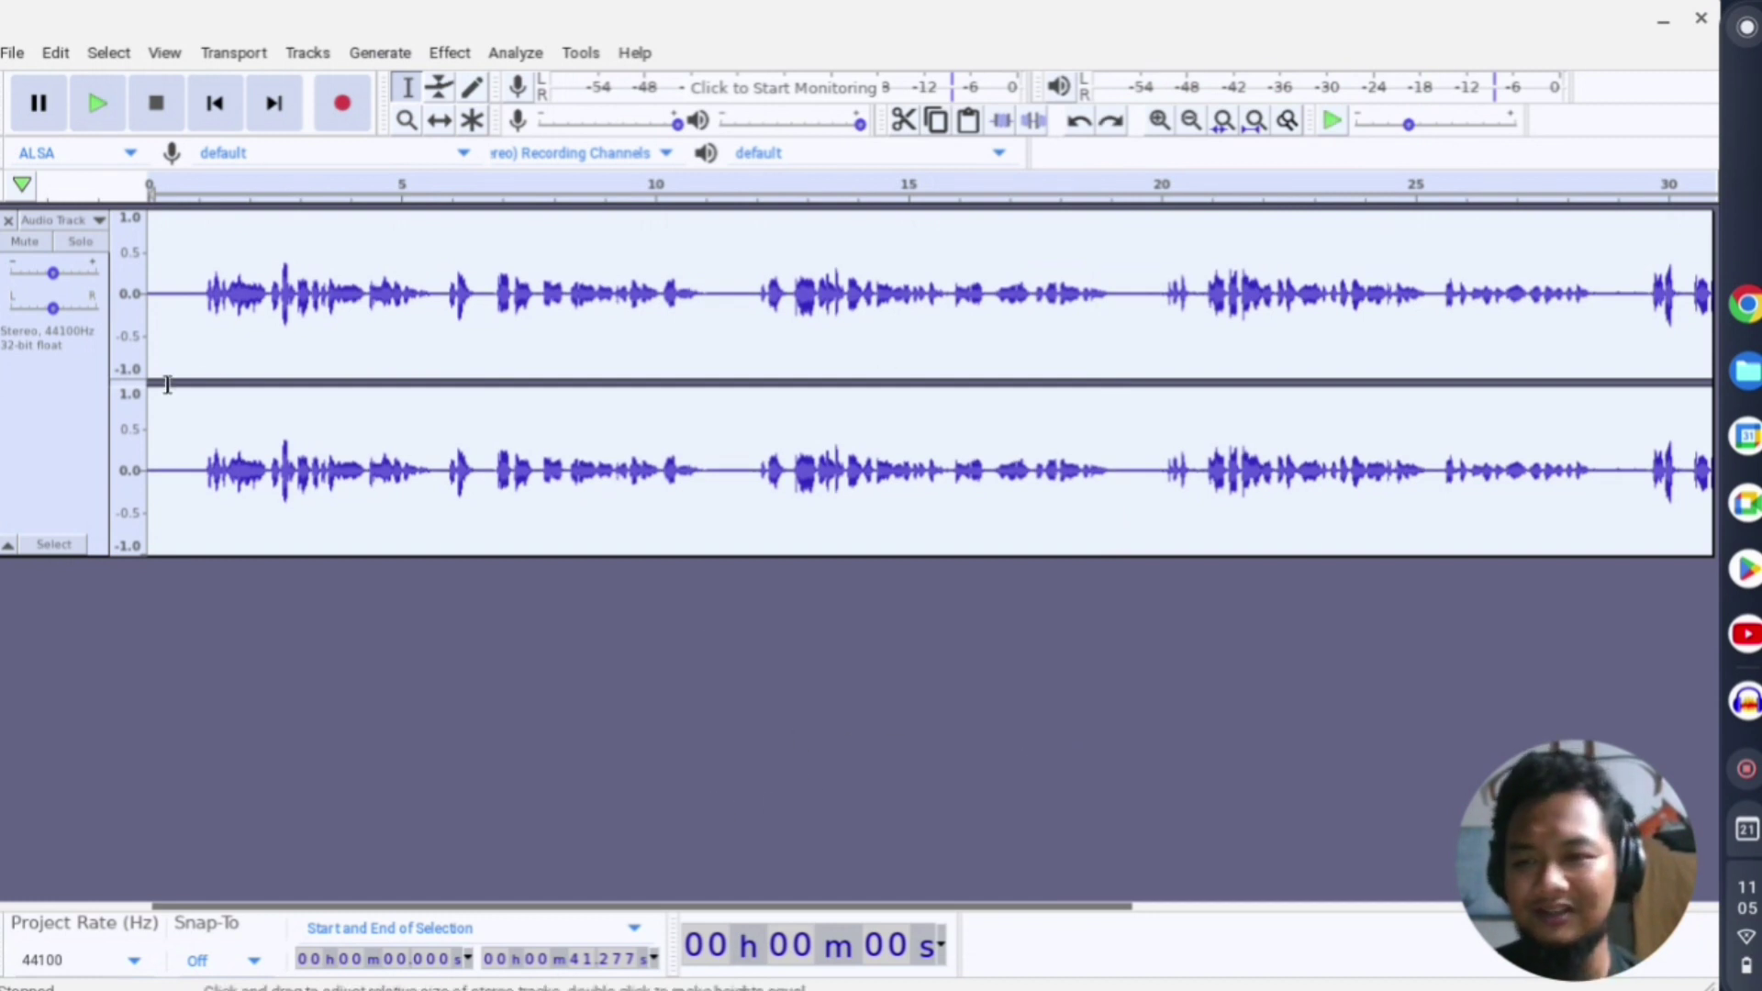
Normalize the whole track to a peak amplitude of -3.0 dB with DC offset removal, and briefly play its start
click(66, 456)
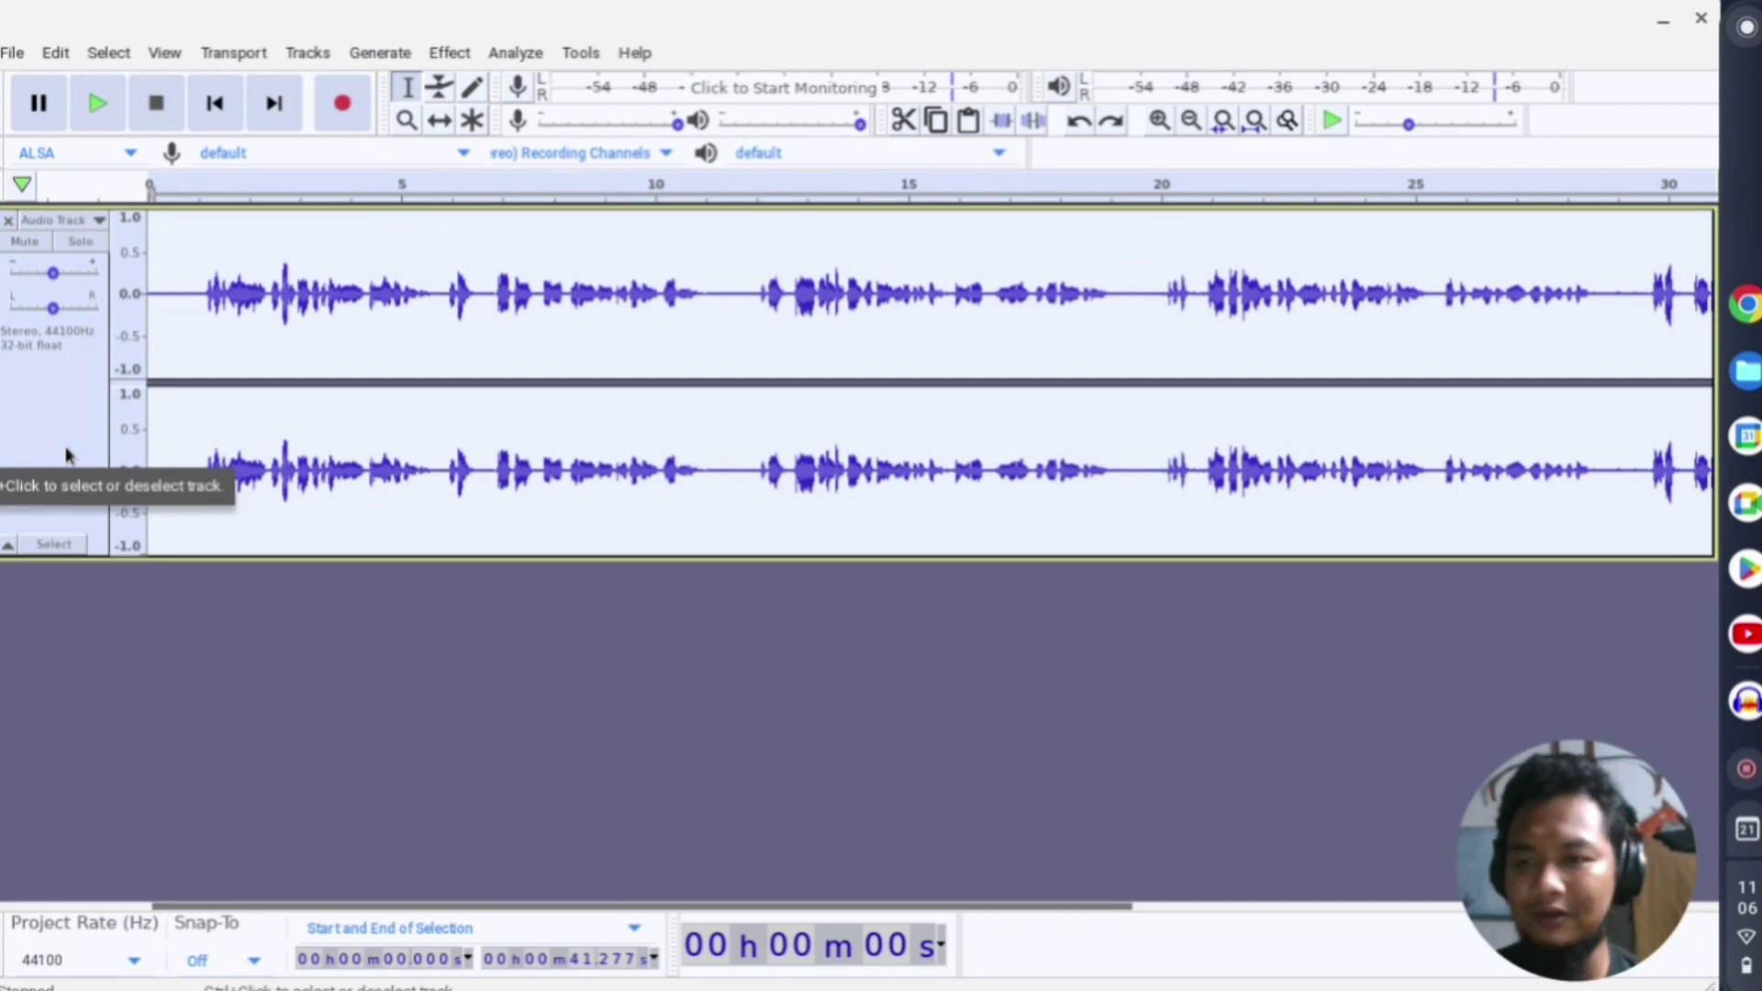
click(473, 55)
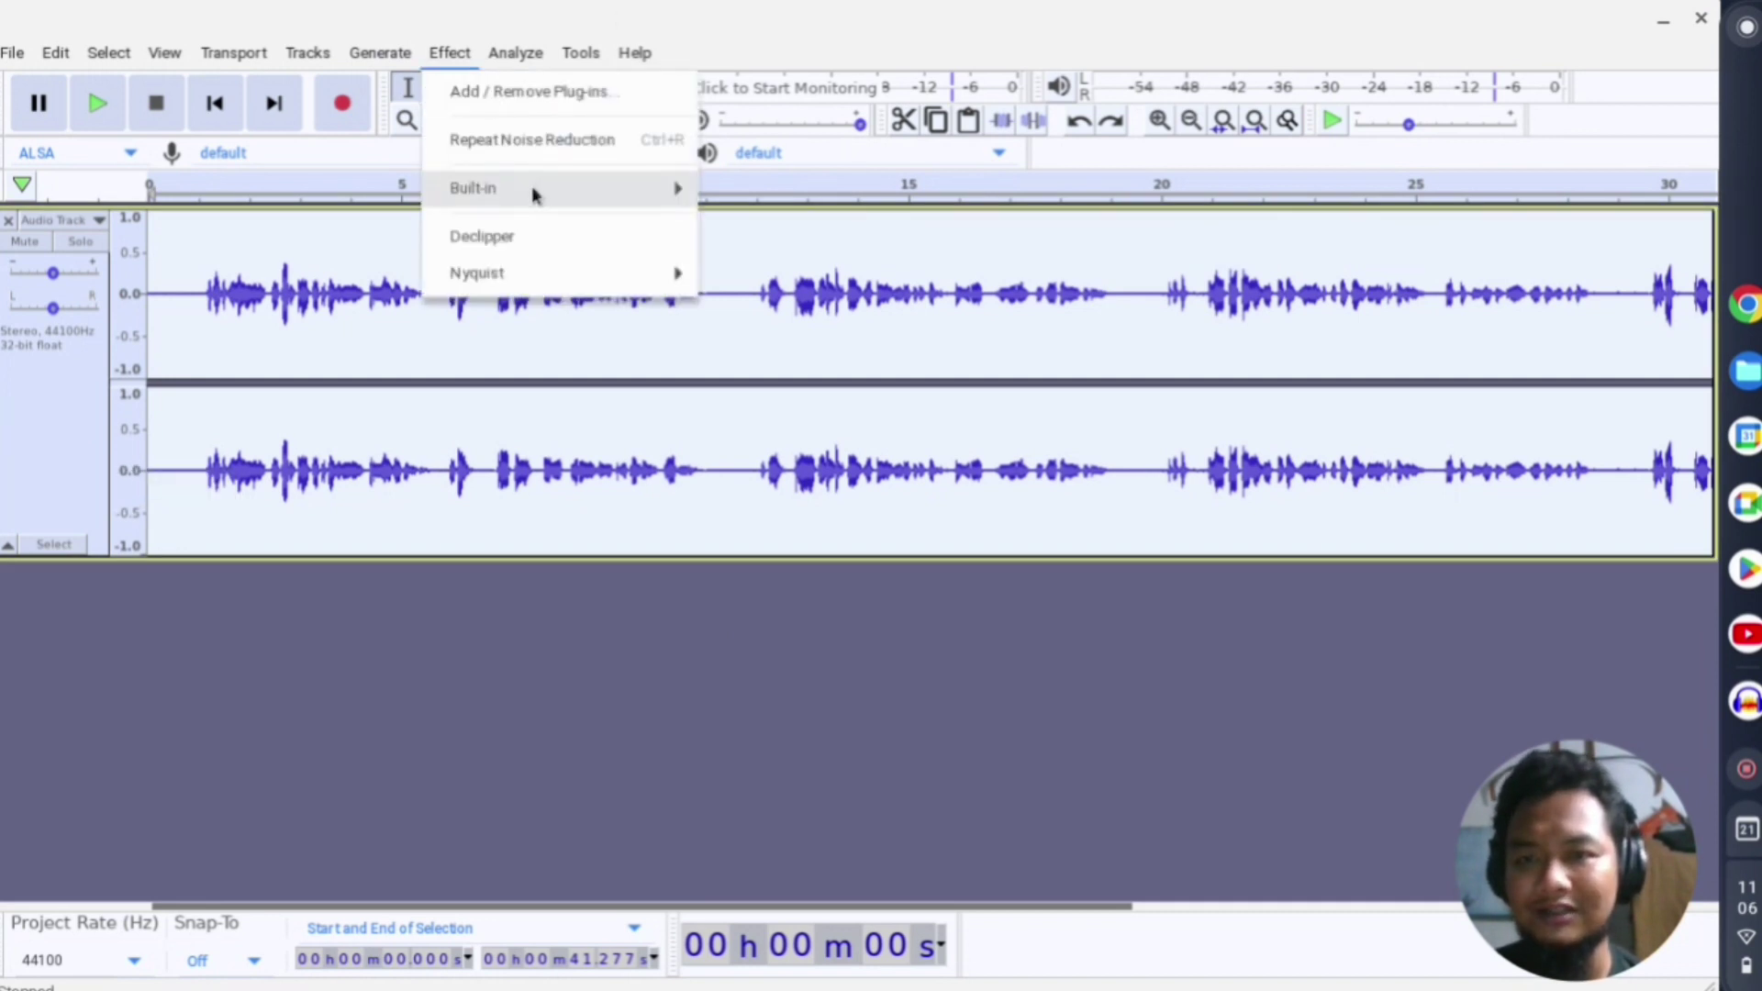
mouse_move(531, 188)
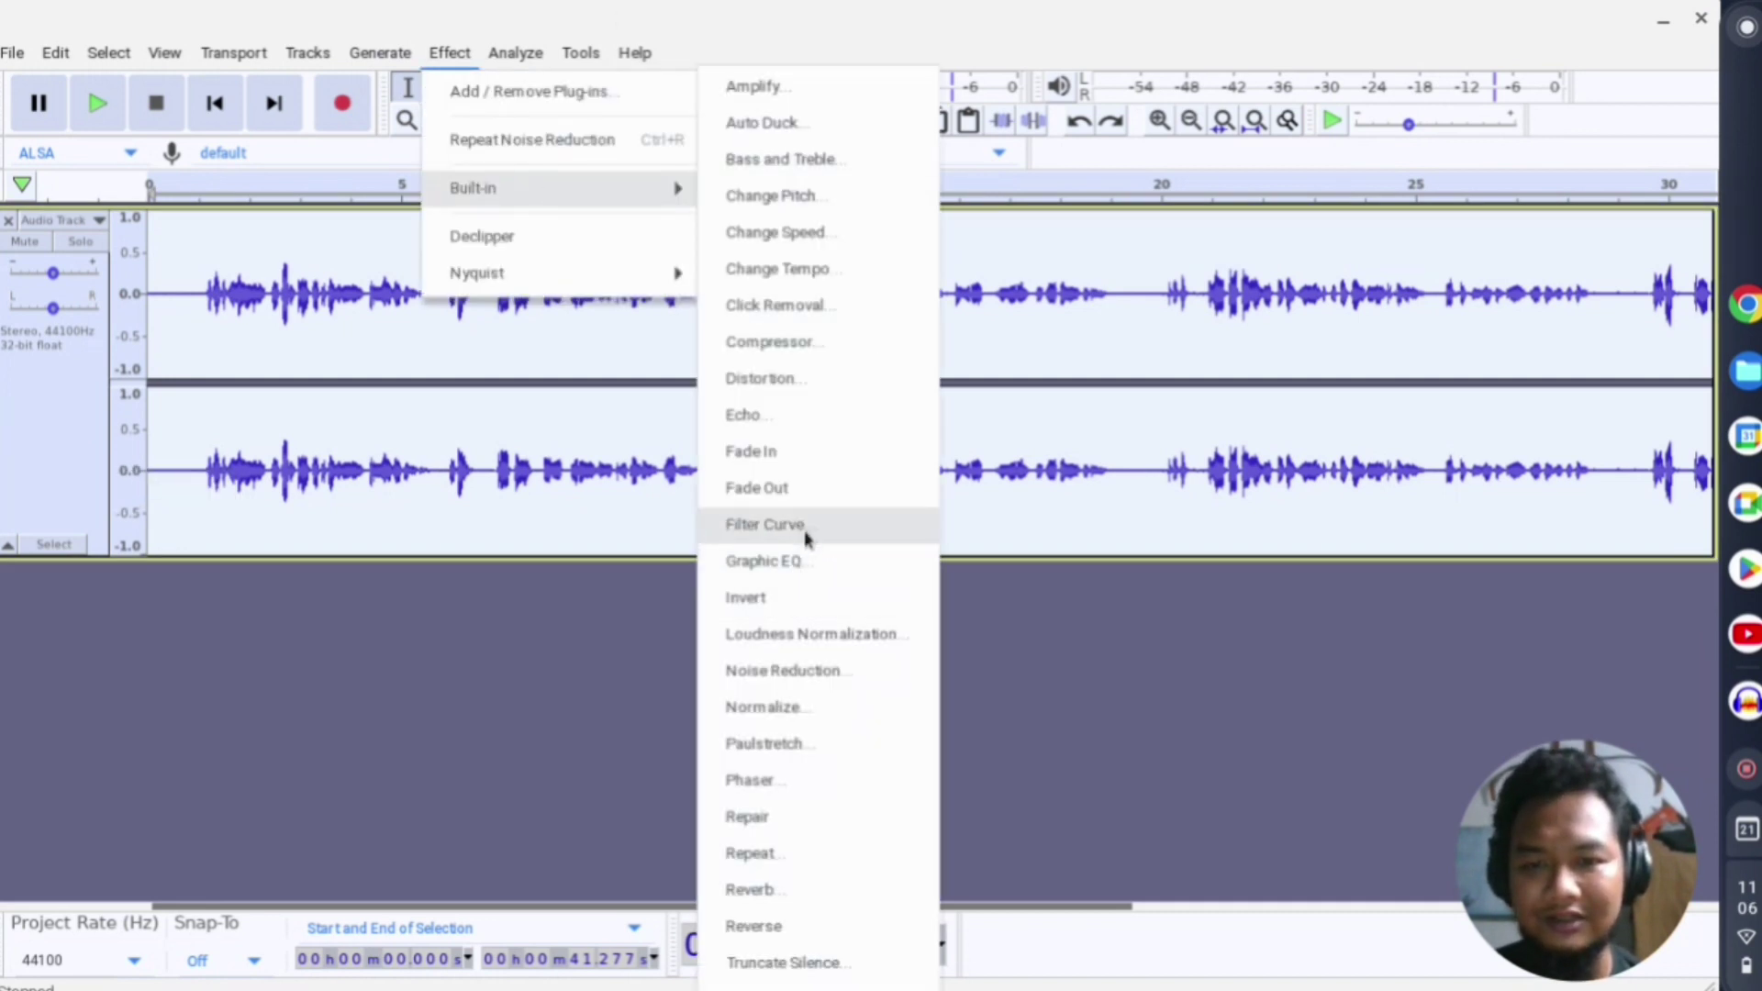
click(763, 709)
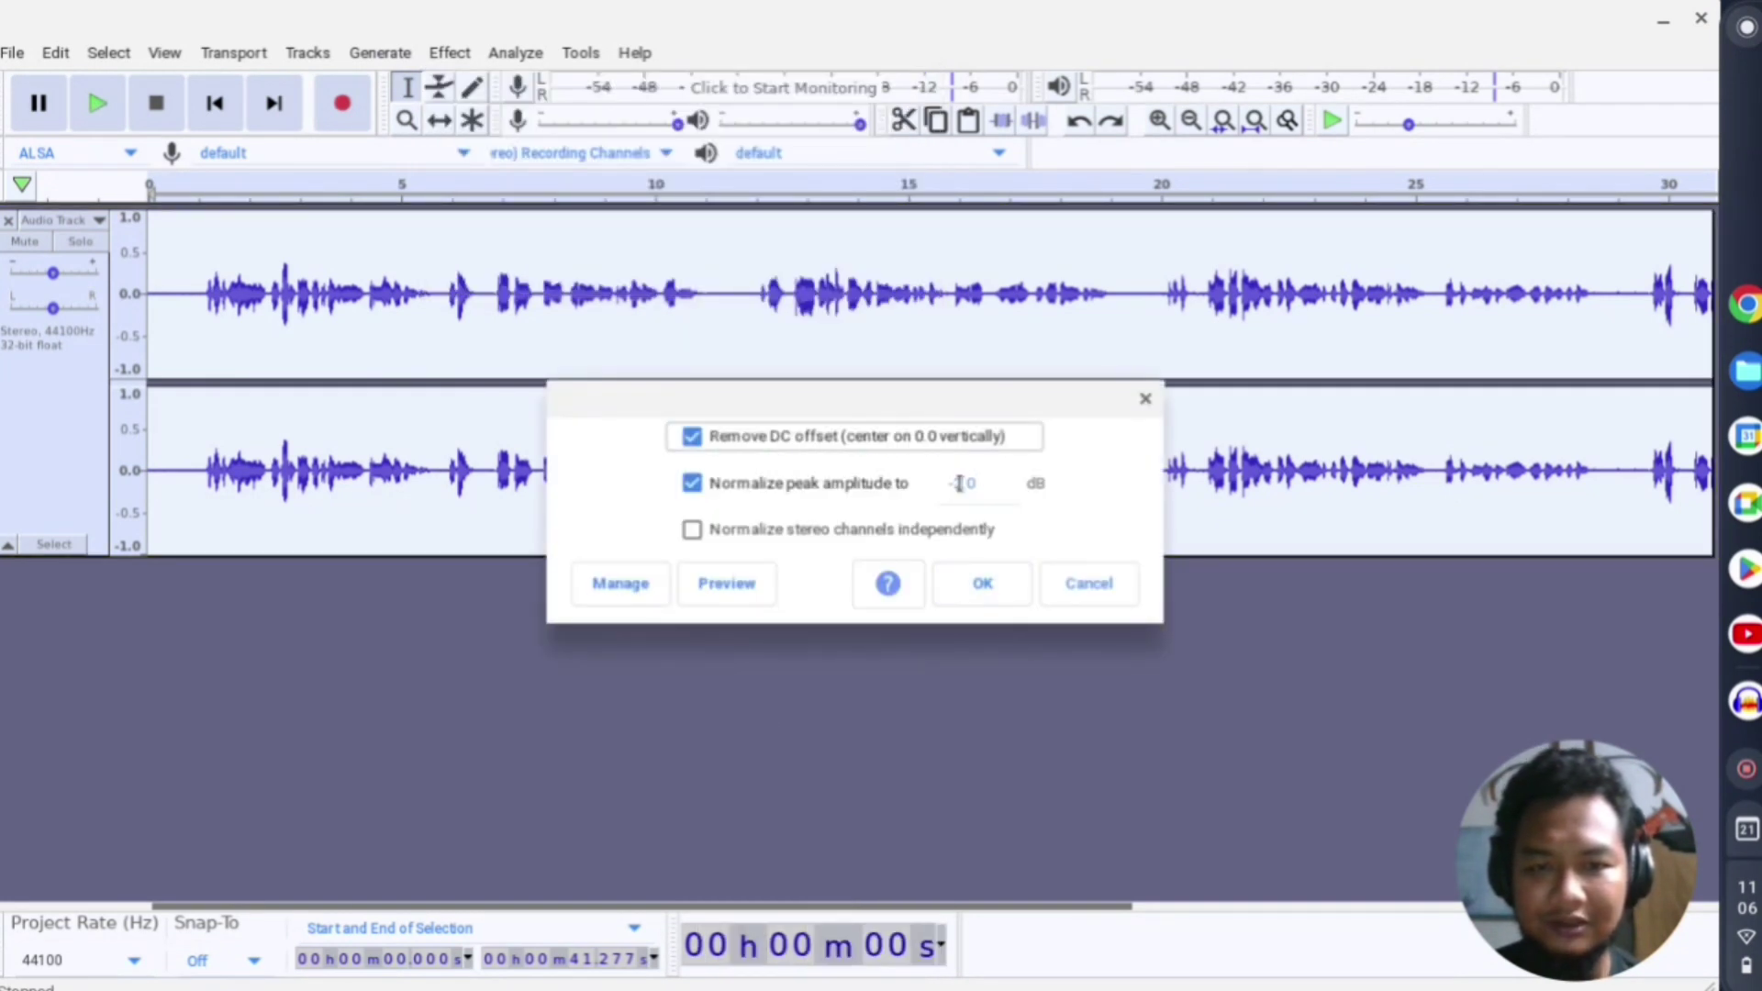
click(960, 485)
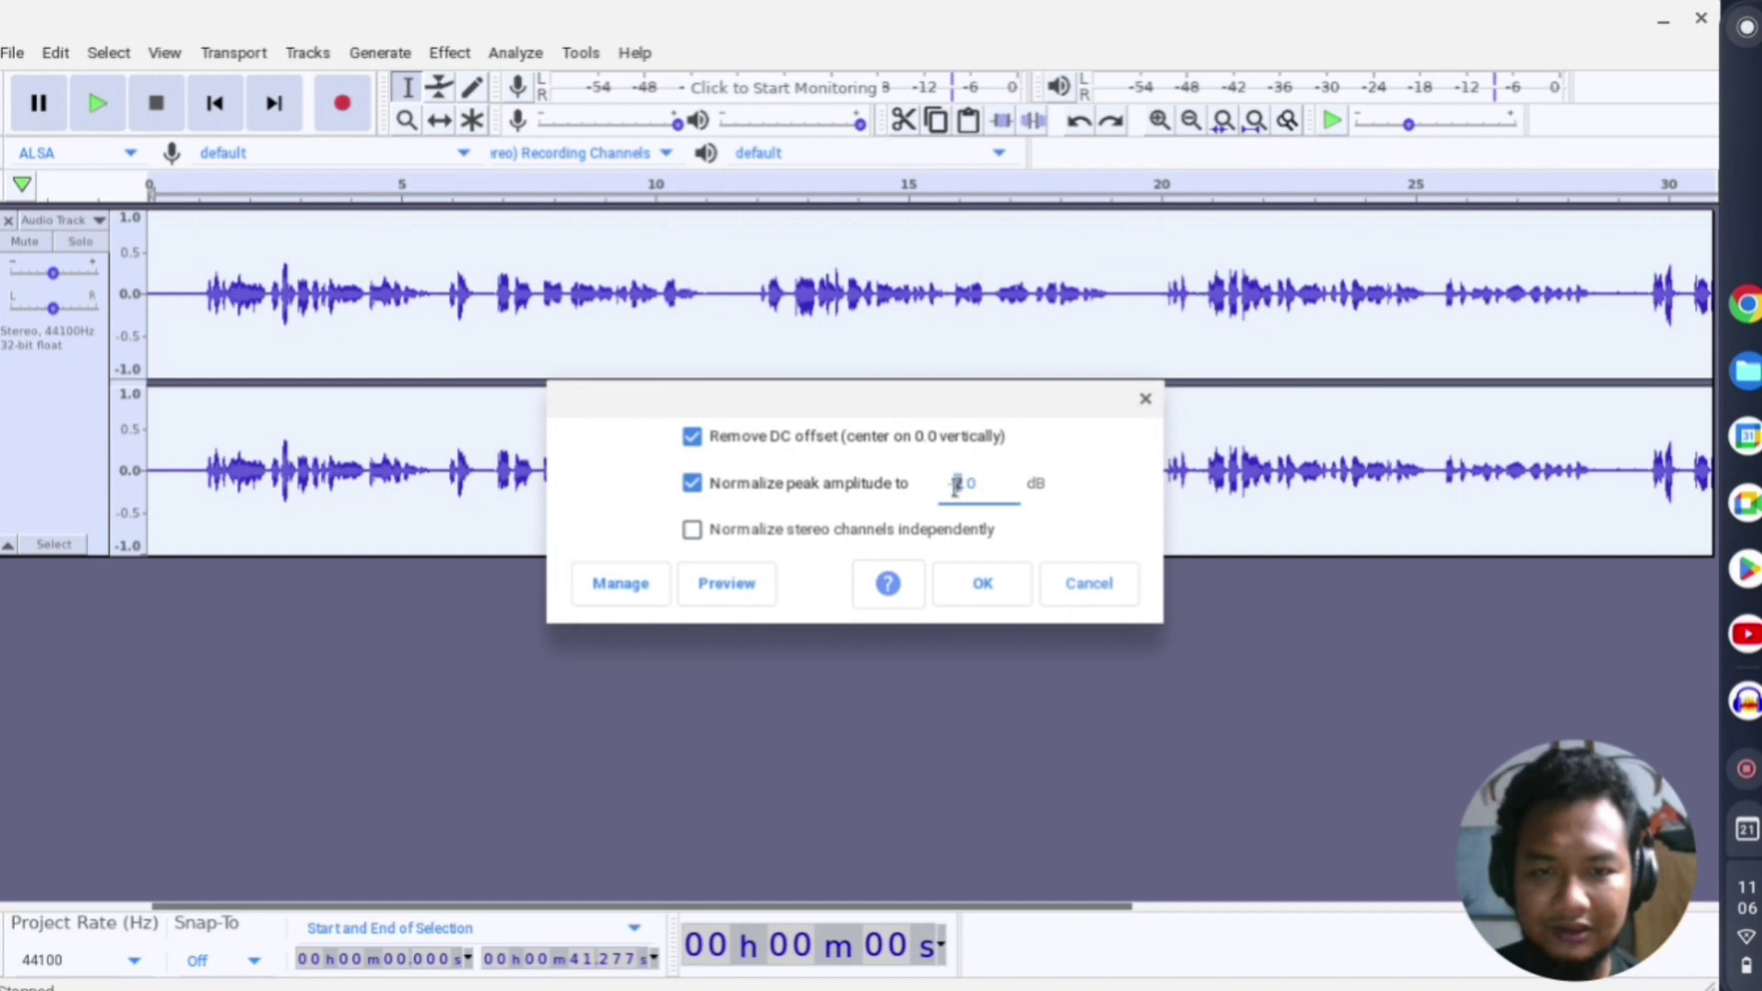
key(BackSpace)
text(3)
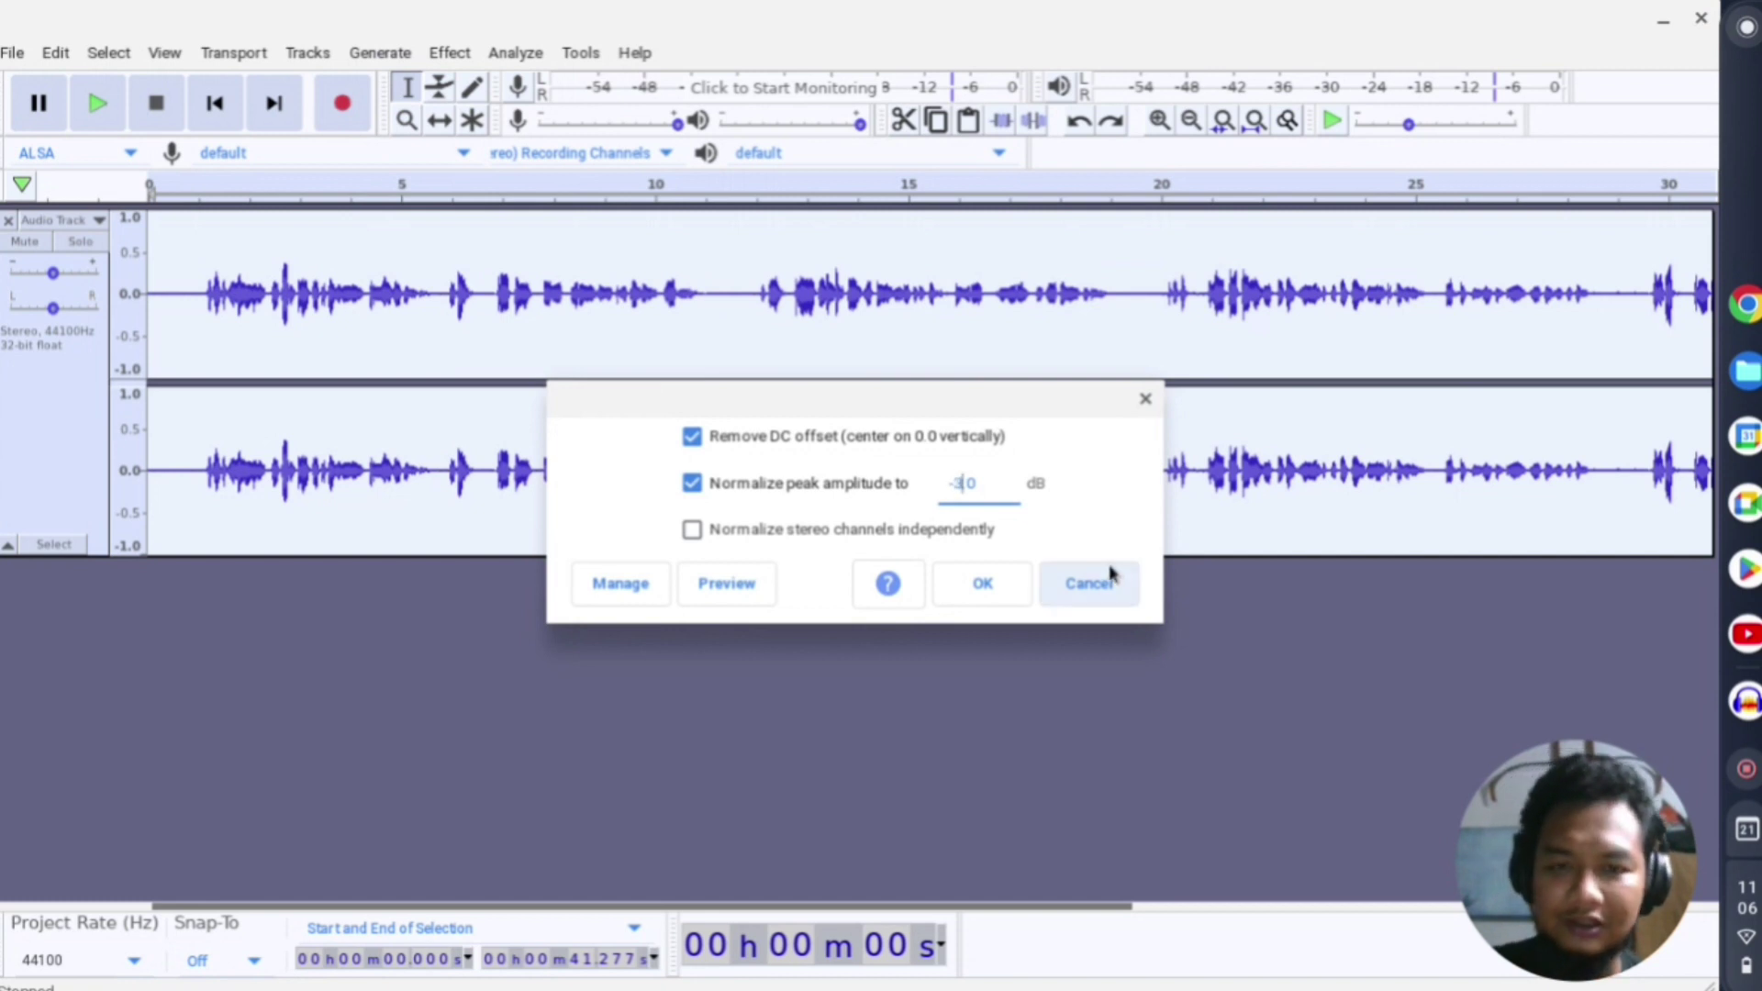
click(1010, 583)
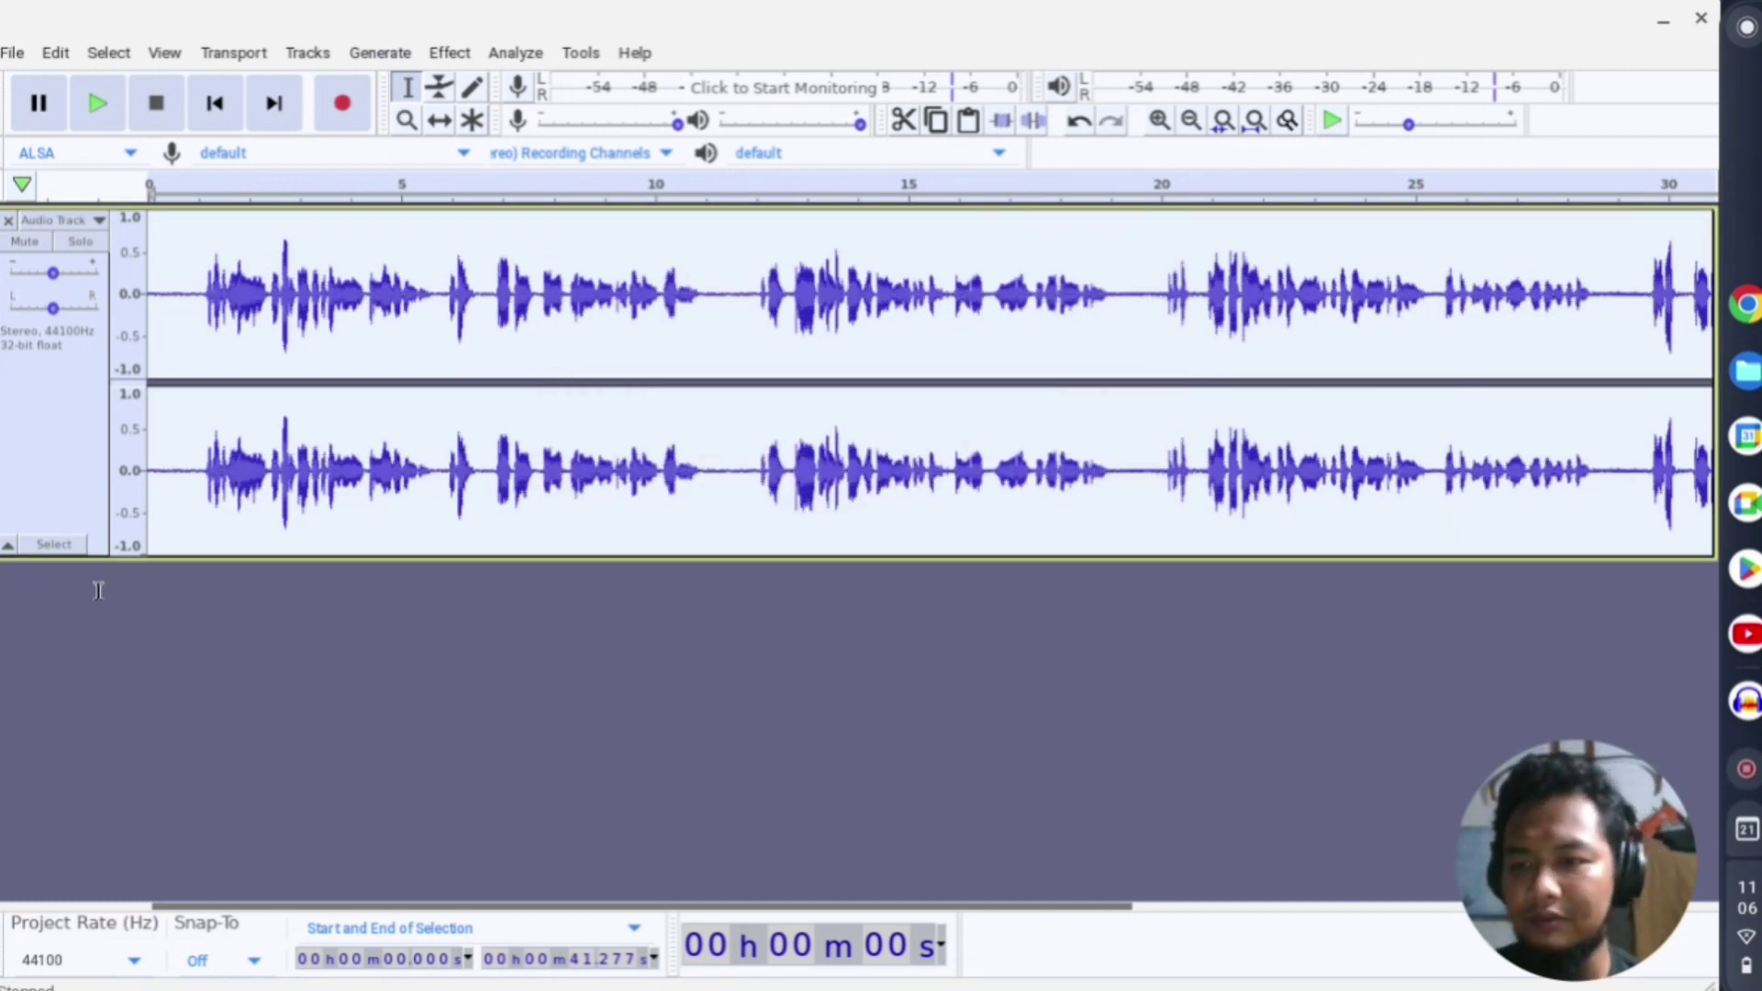
key(space)
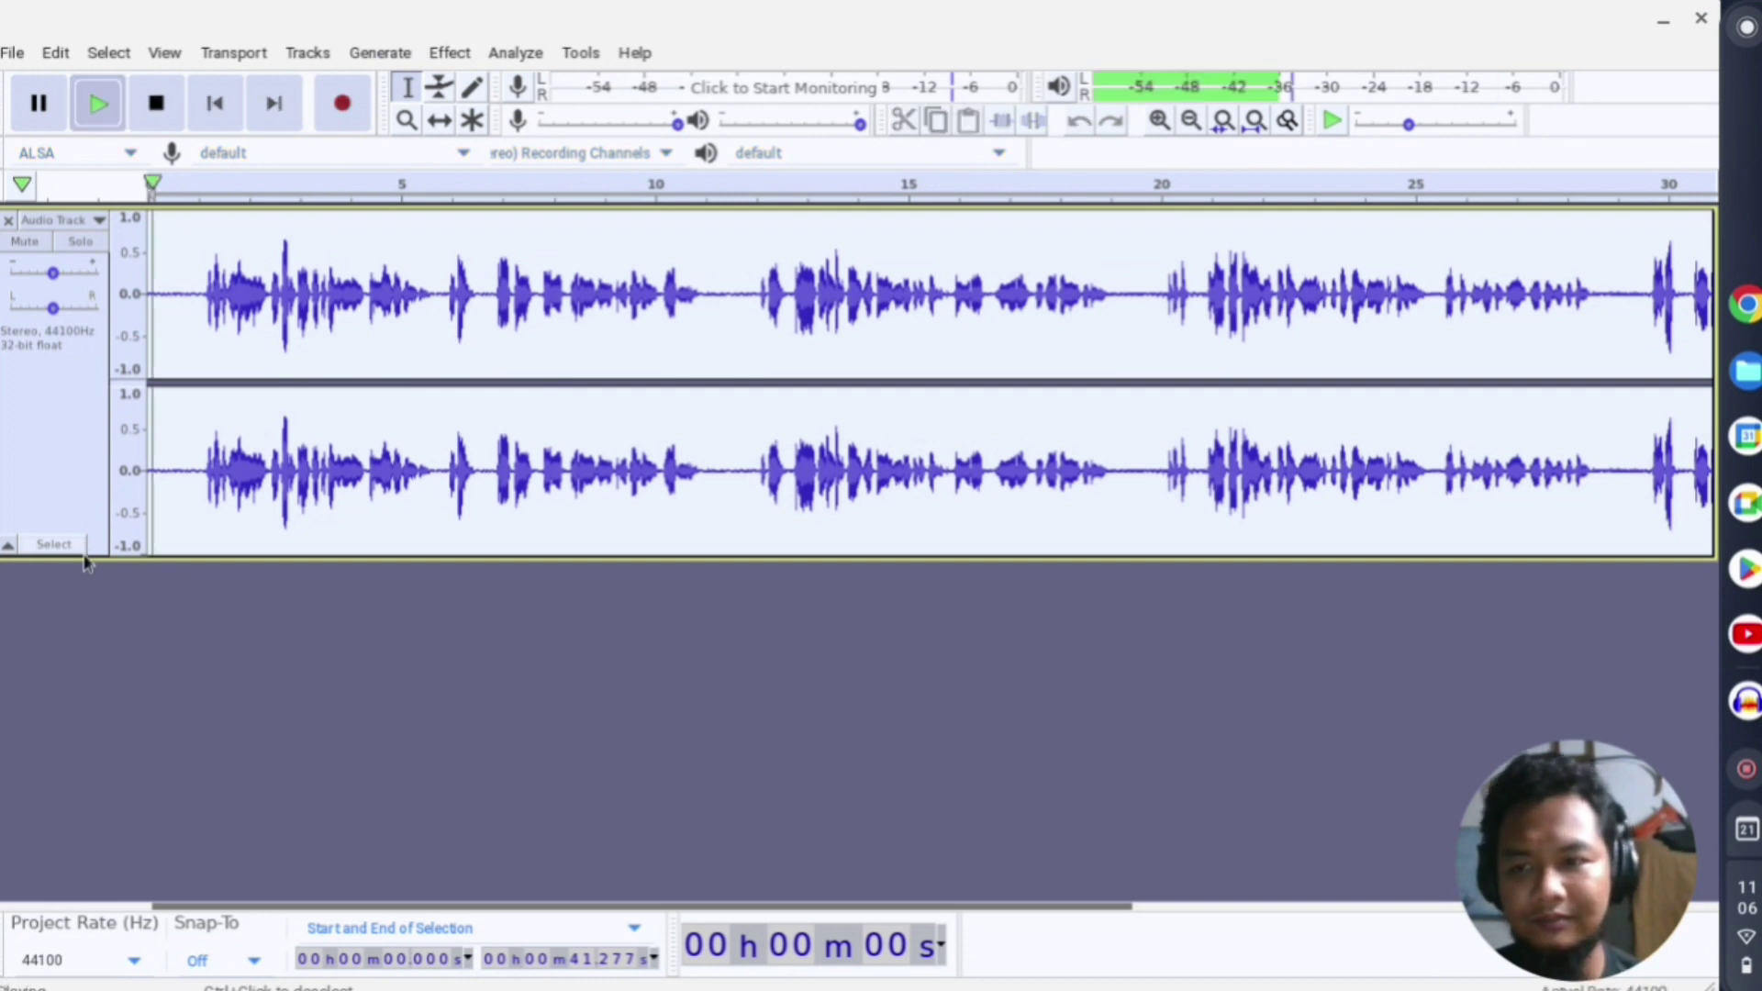
key(space)
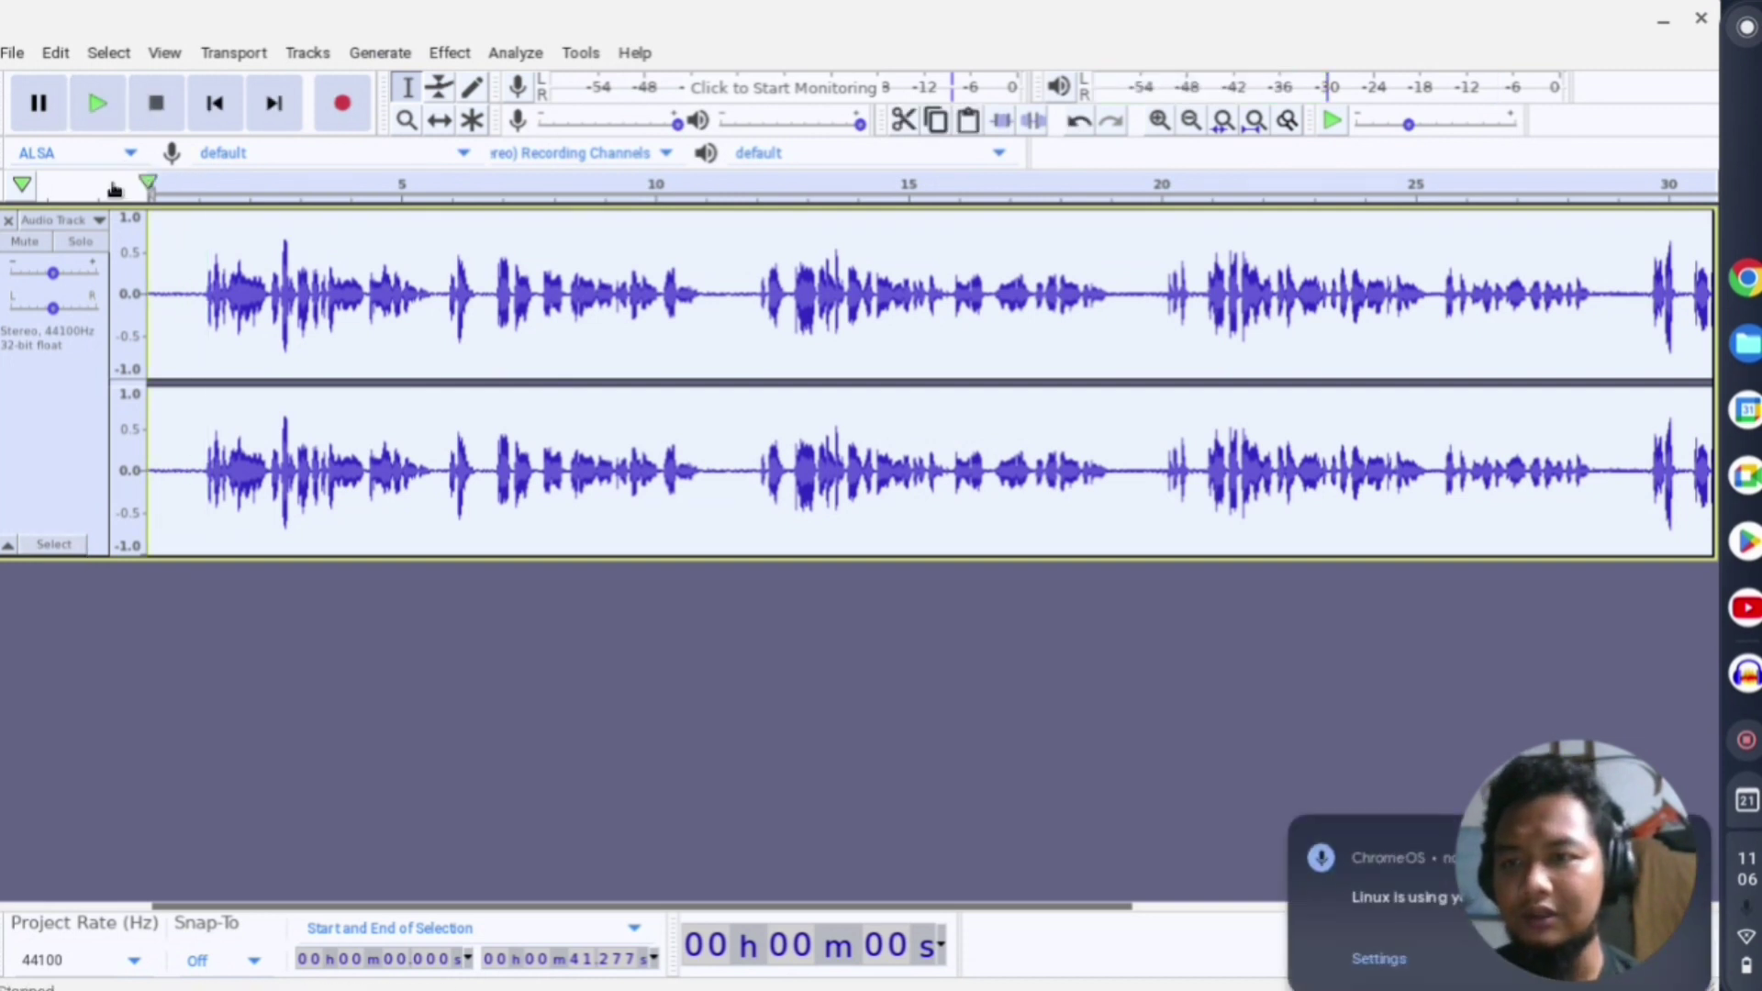
Split the stereo track into two mono tracks and enlarge the height of both
click(93, 223)
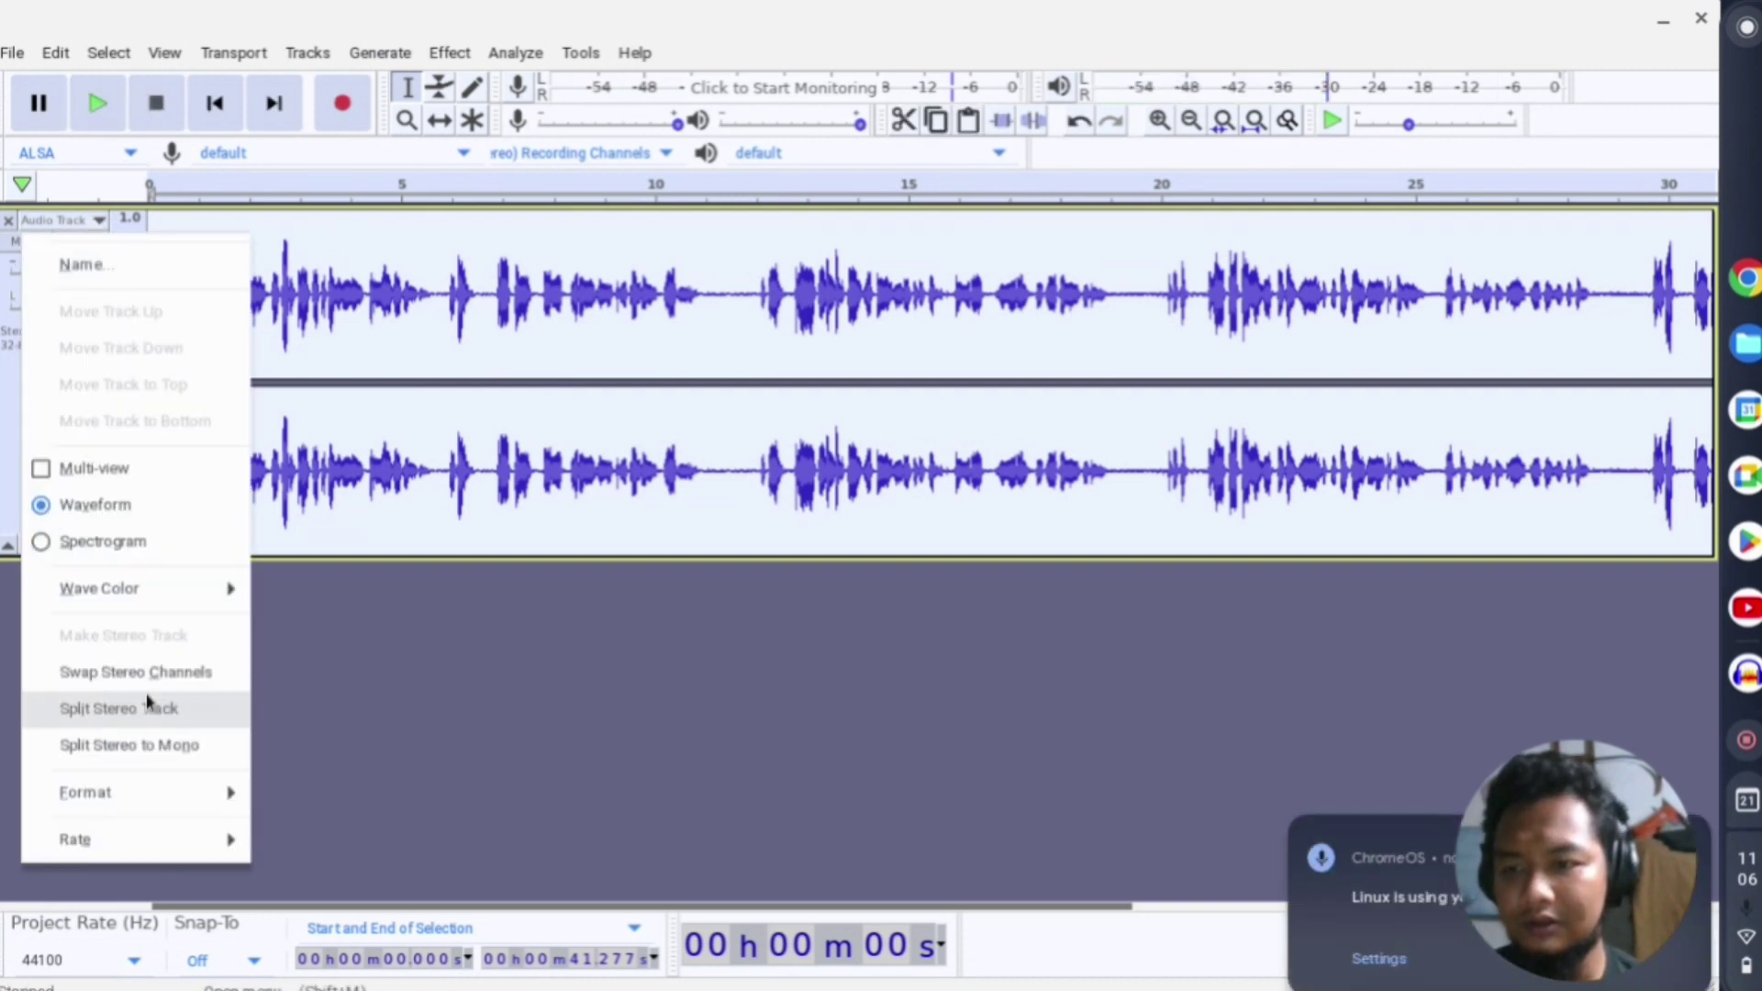
click(210, 748)
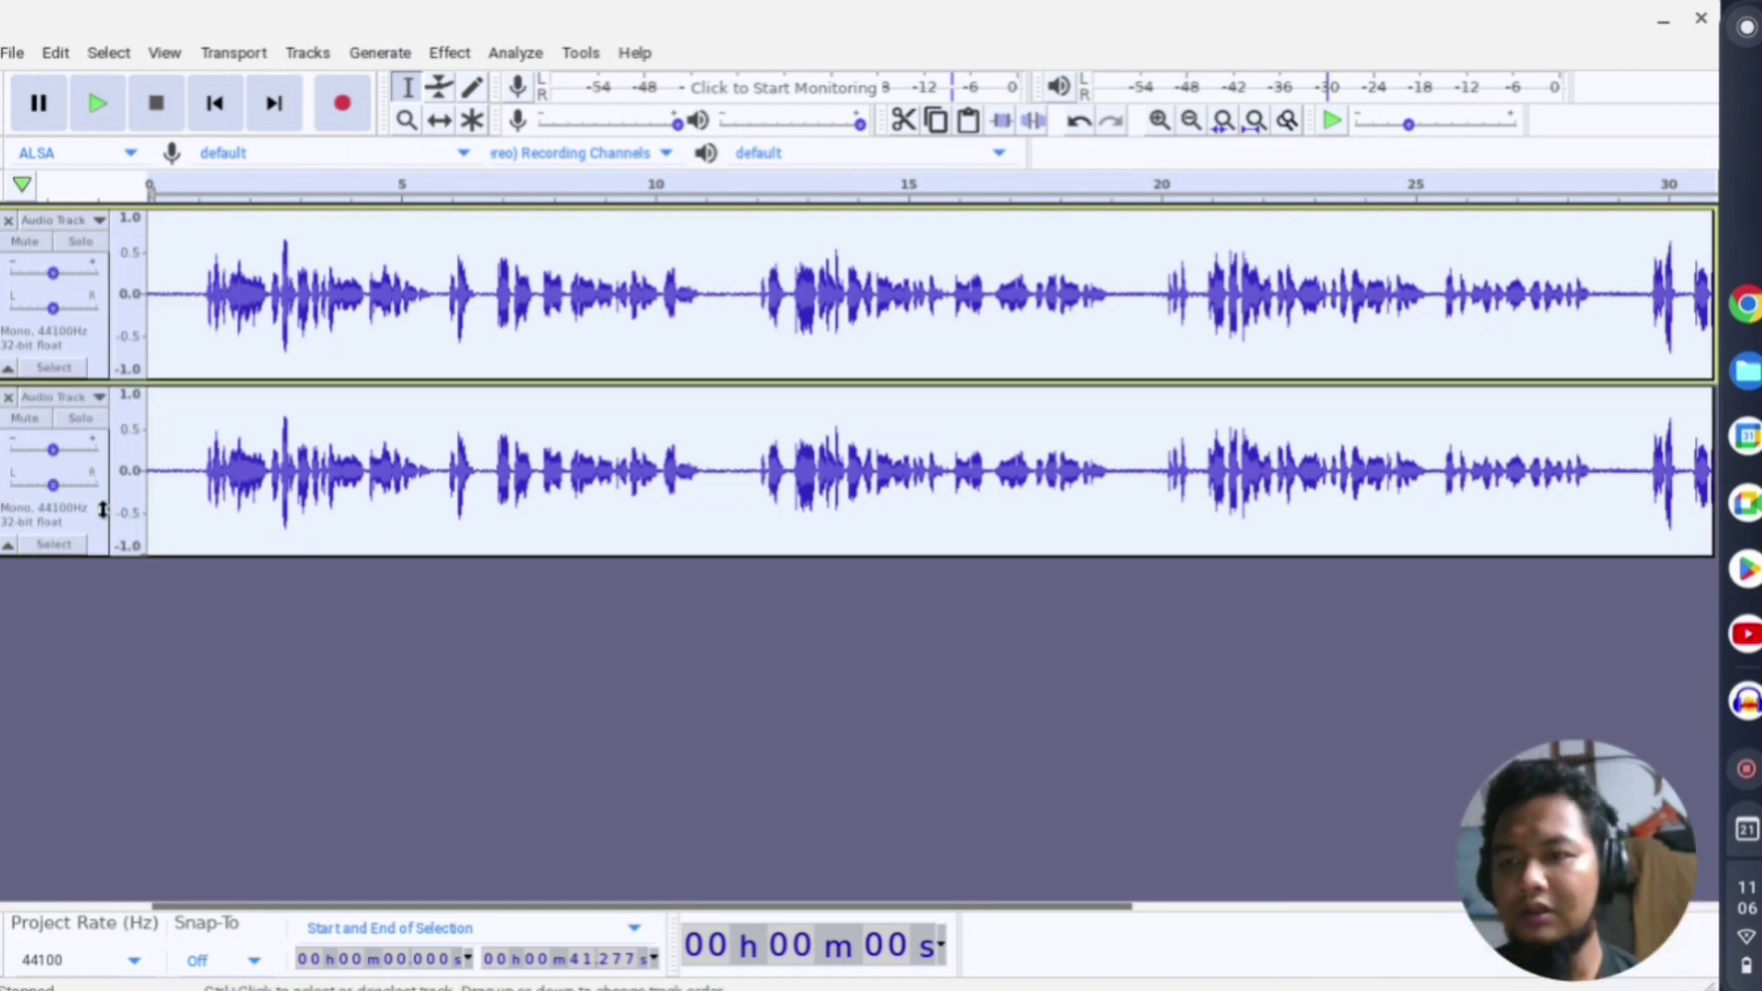
drag(100, 378, 100, 506)
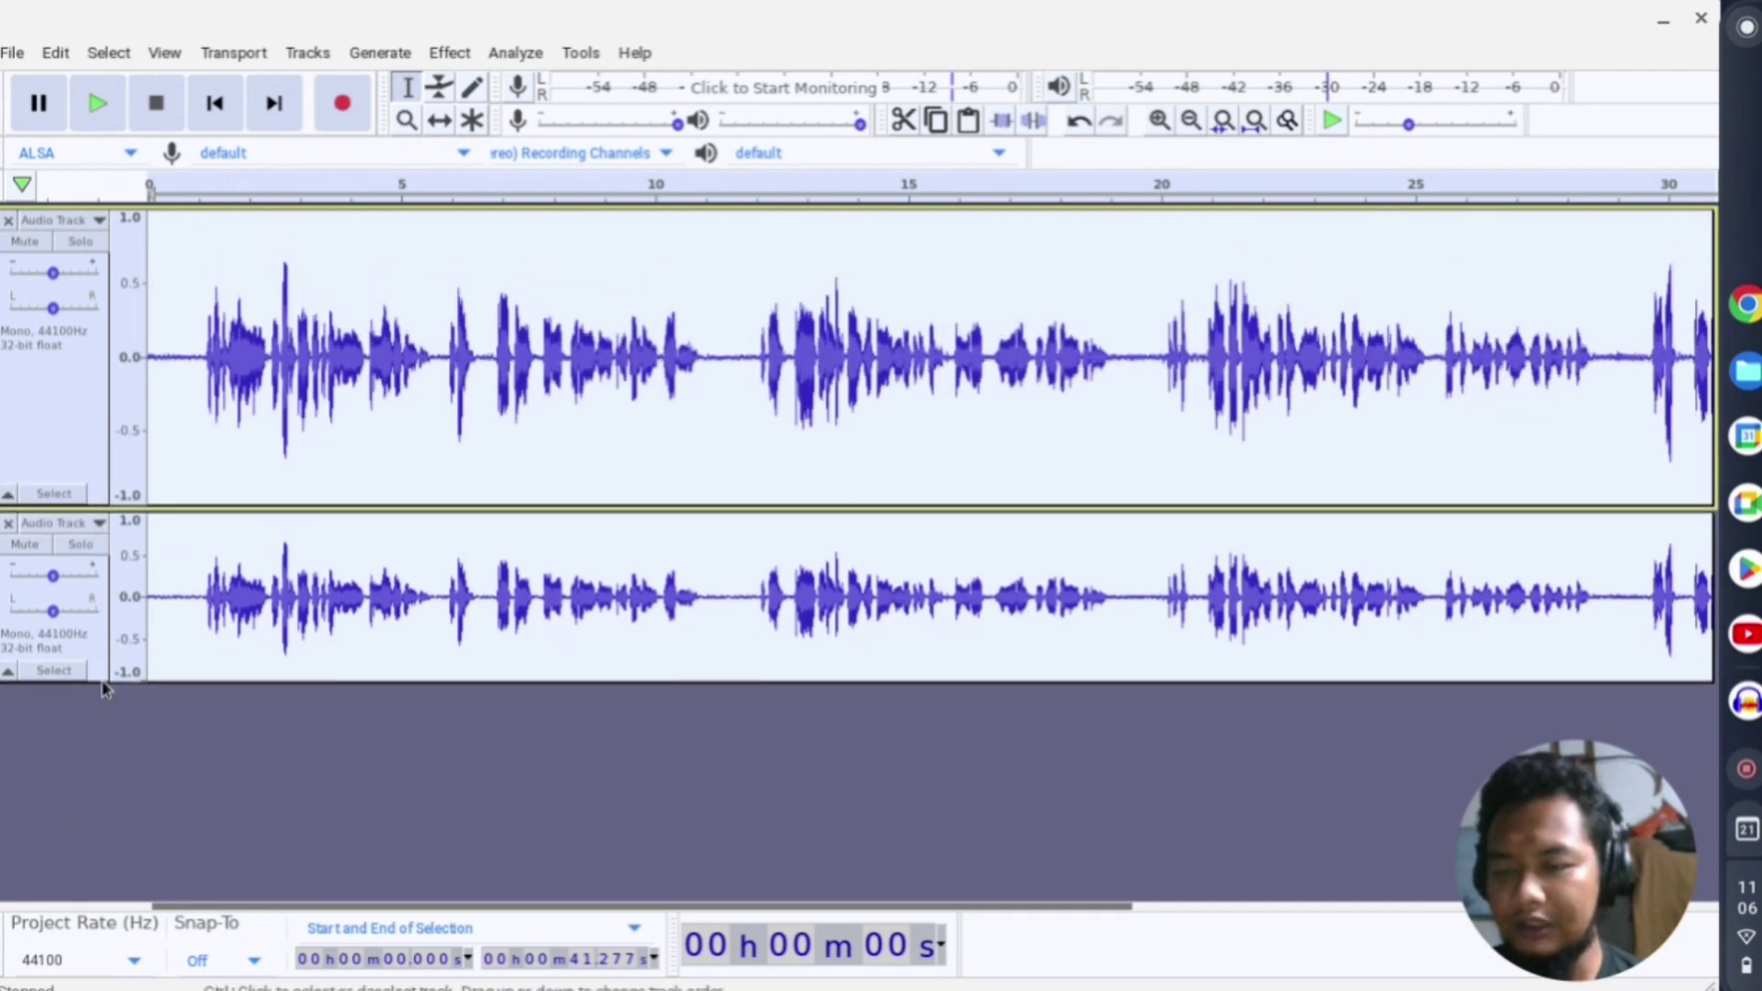
drag(101, 679, 100, 799)
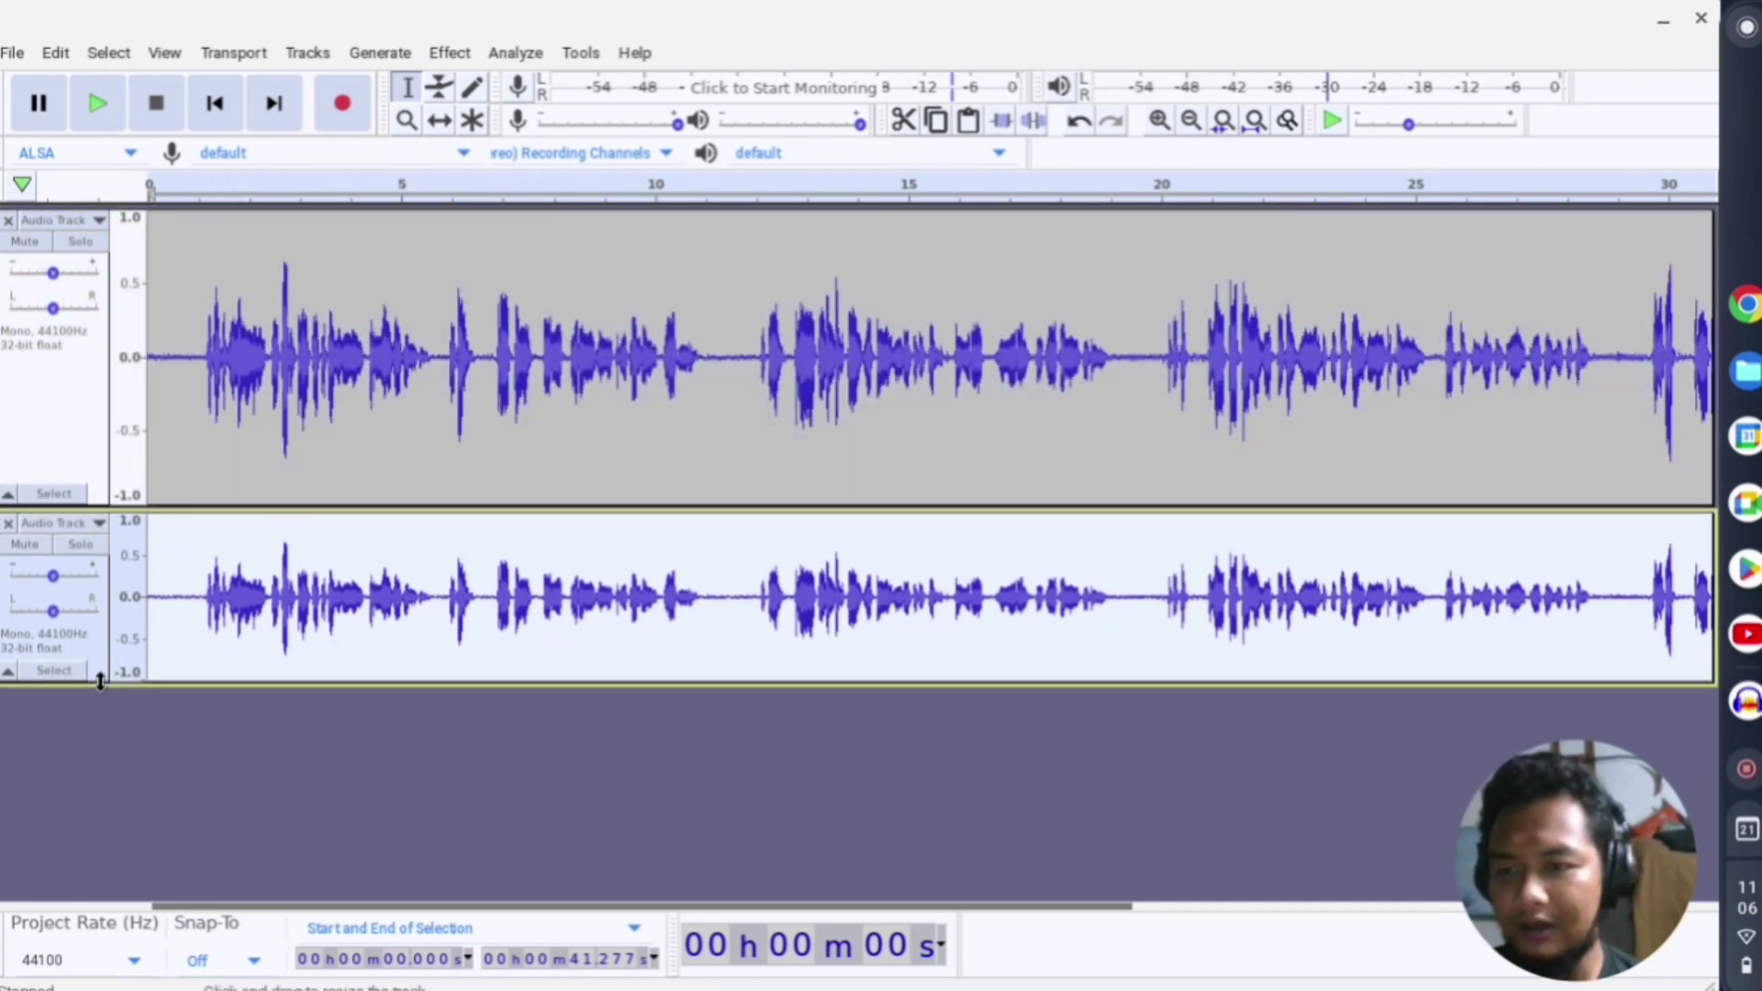
drag(100, 684, 99, 821)
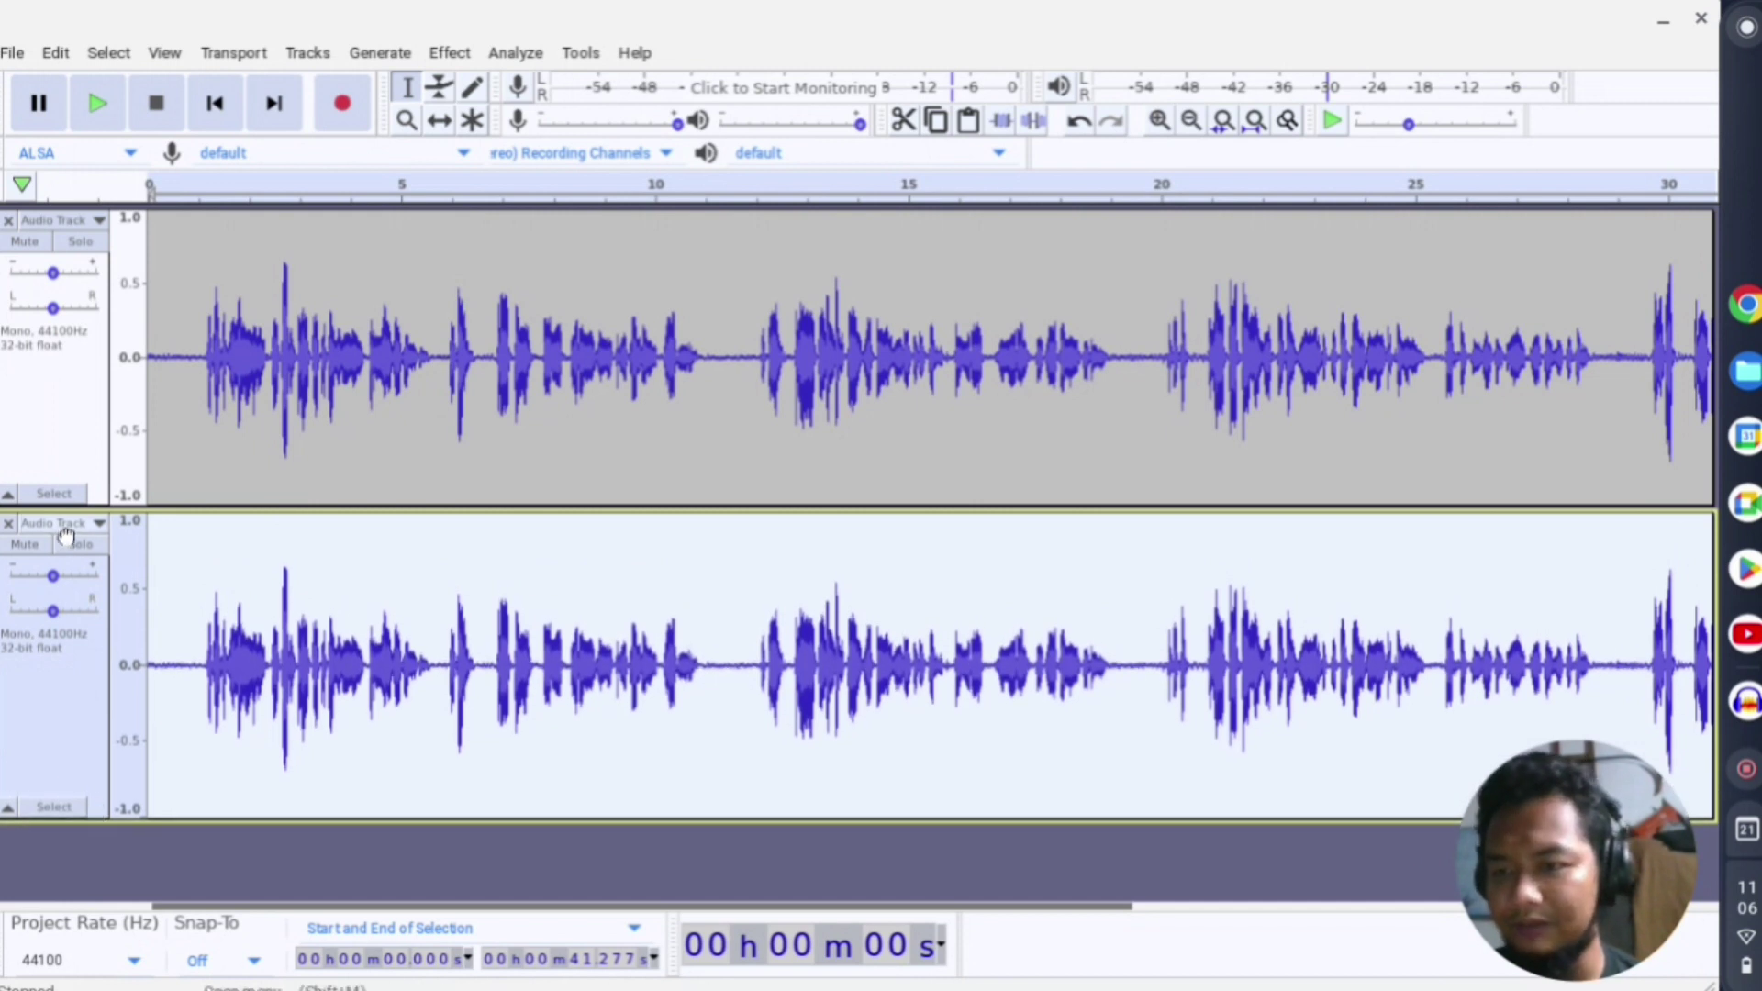
Mute the lower mono track, solo the upper one, and make the upper track the selected one
click(24, 545)
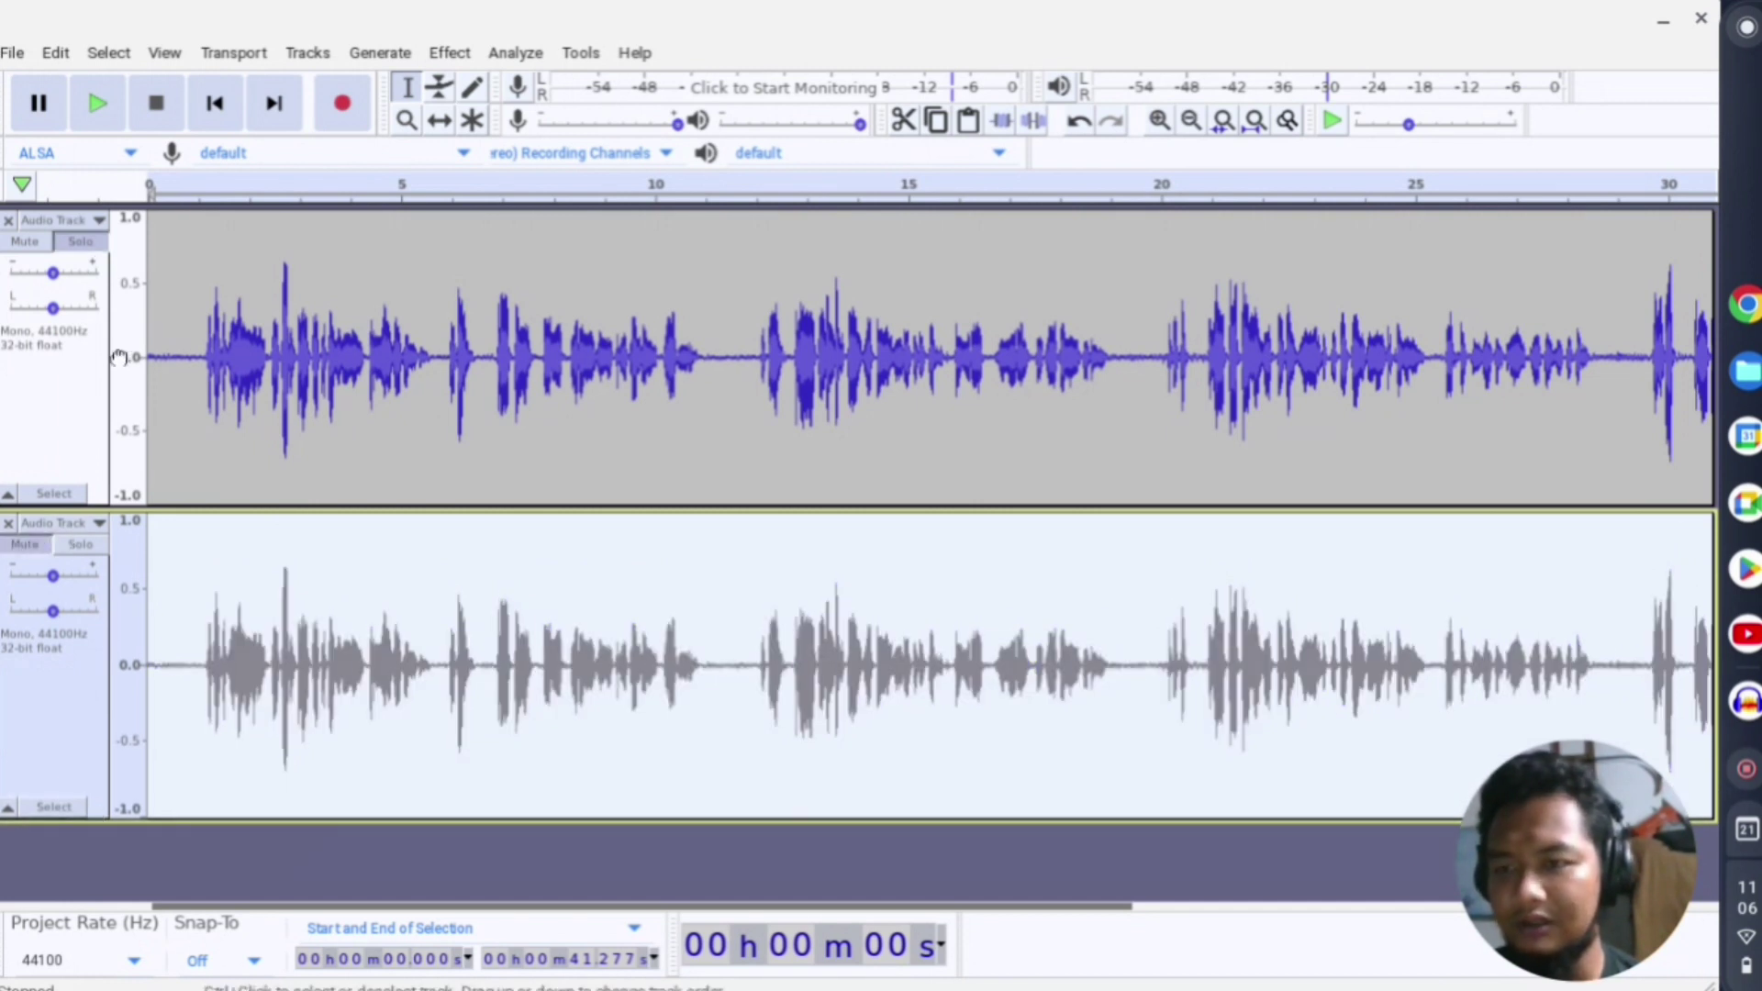
click(44, 401)
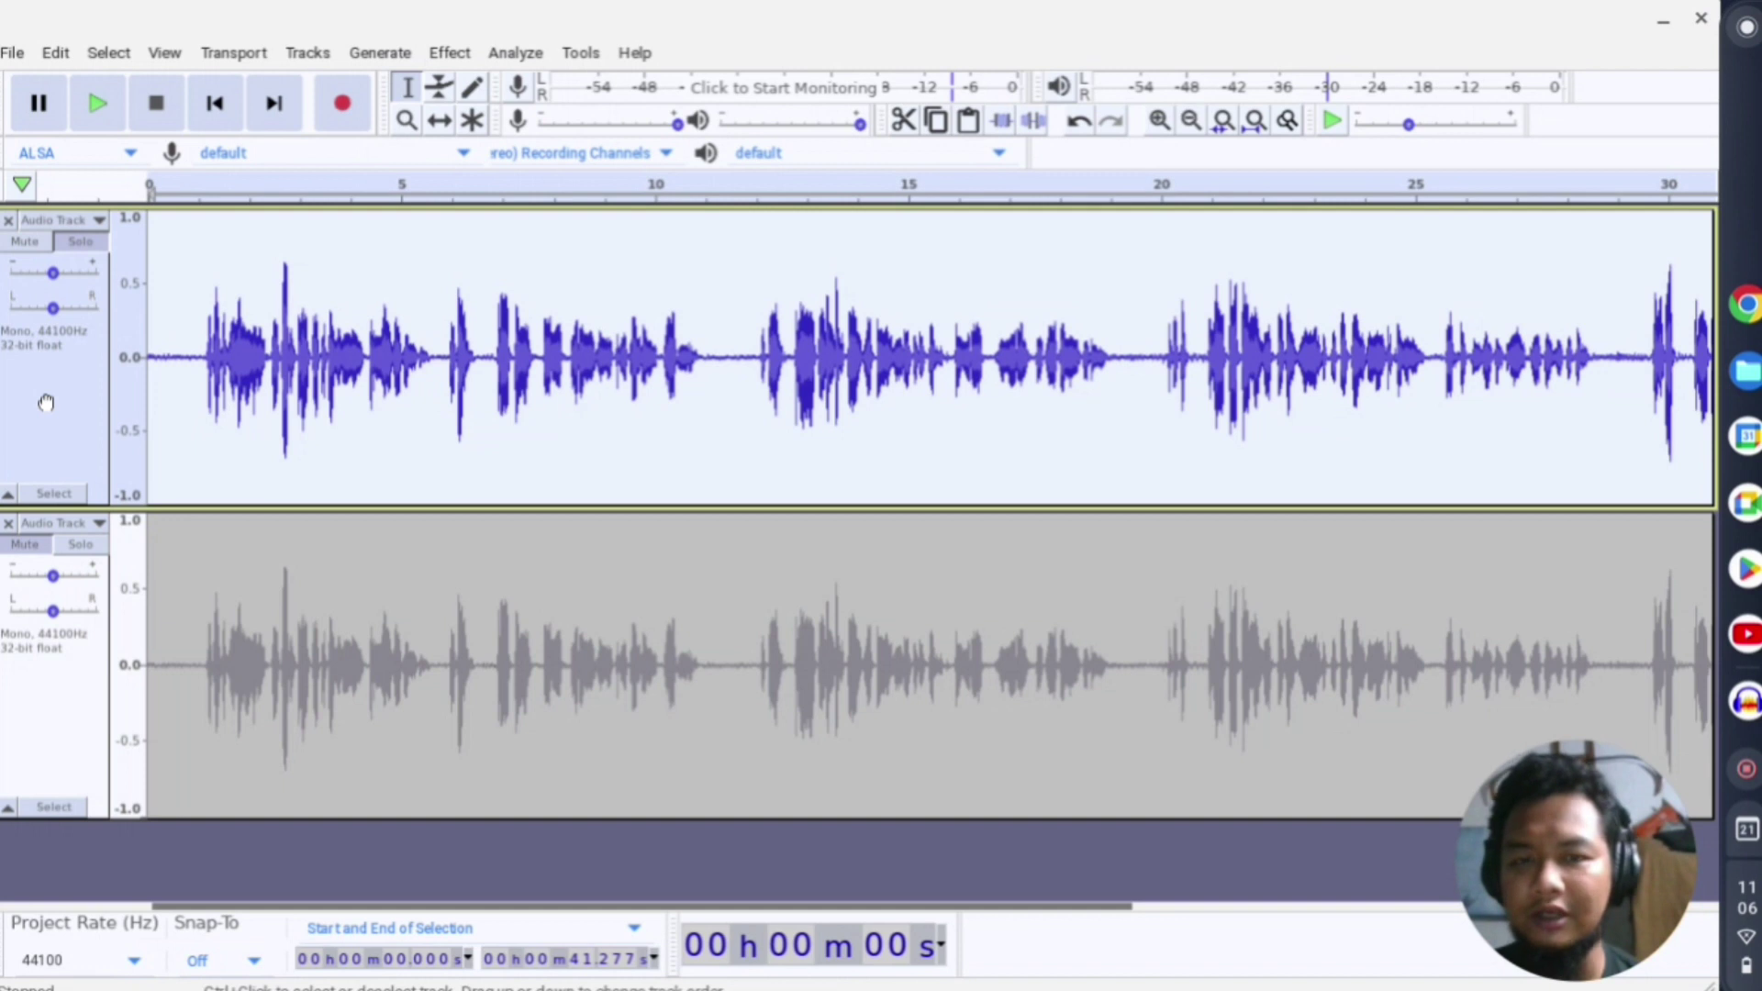
click(450, 52)
mouse_move(560, 278)
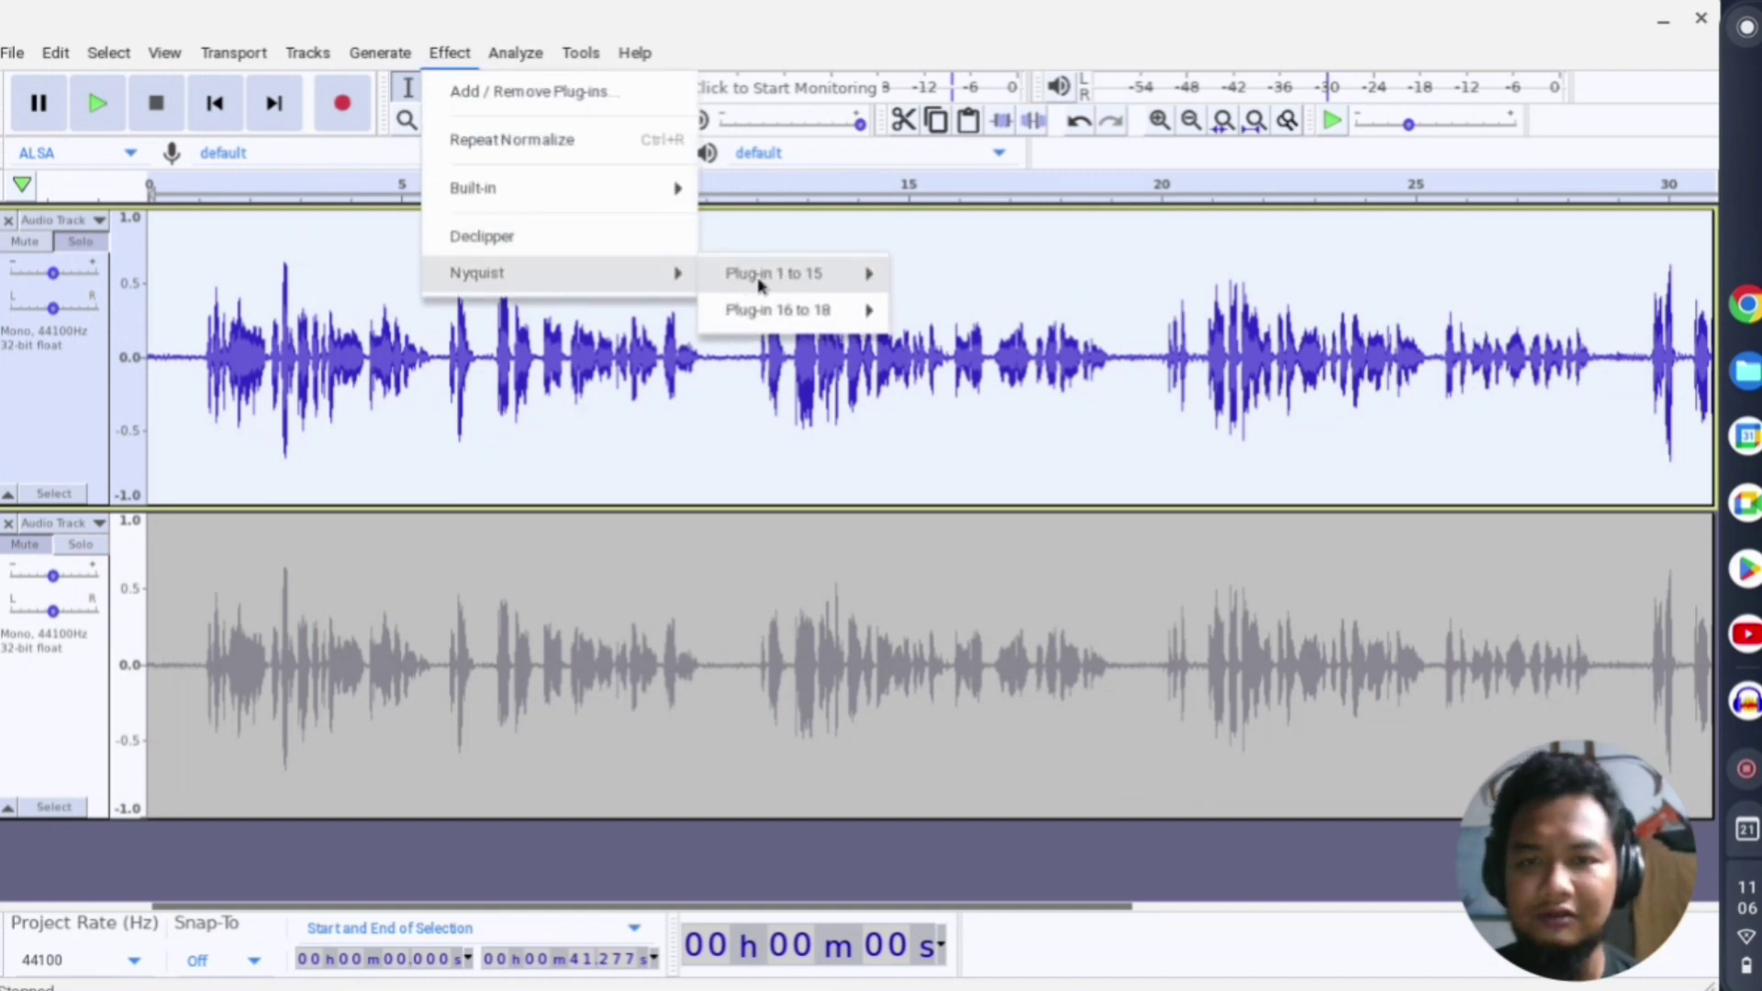
click(193, 367)
Select the upper track's silent opening from 0 to about 0.86 s and analyse its noise level with the Noise Gate
click(191, 363)
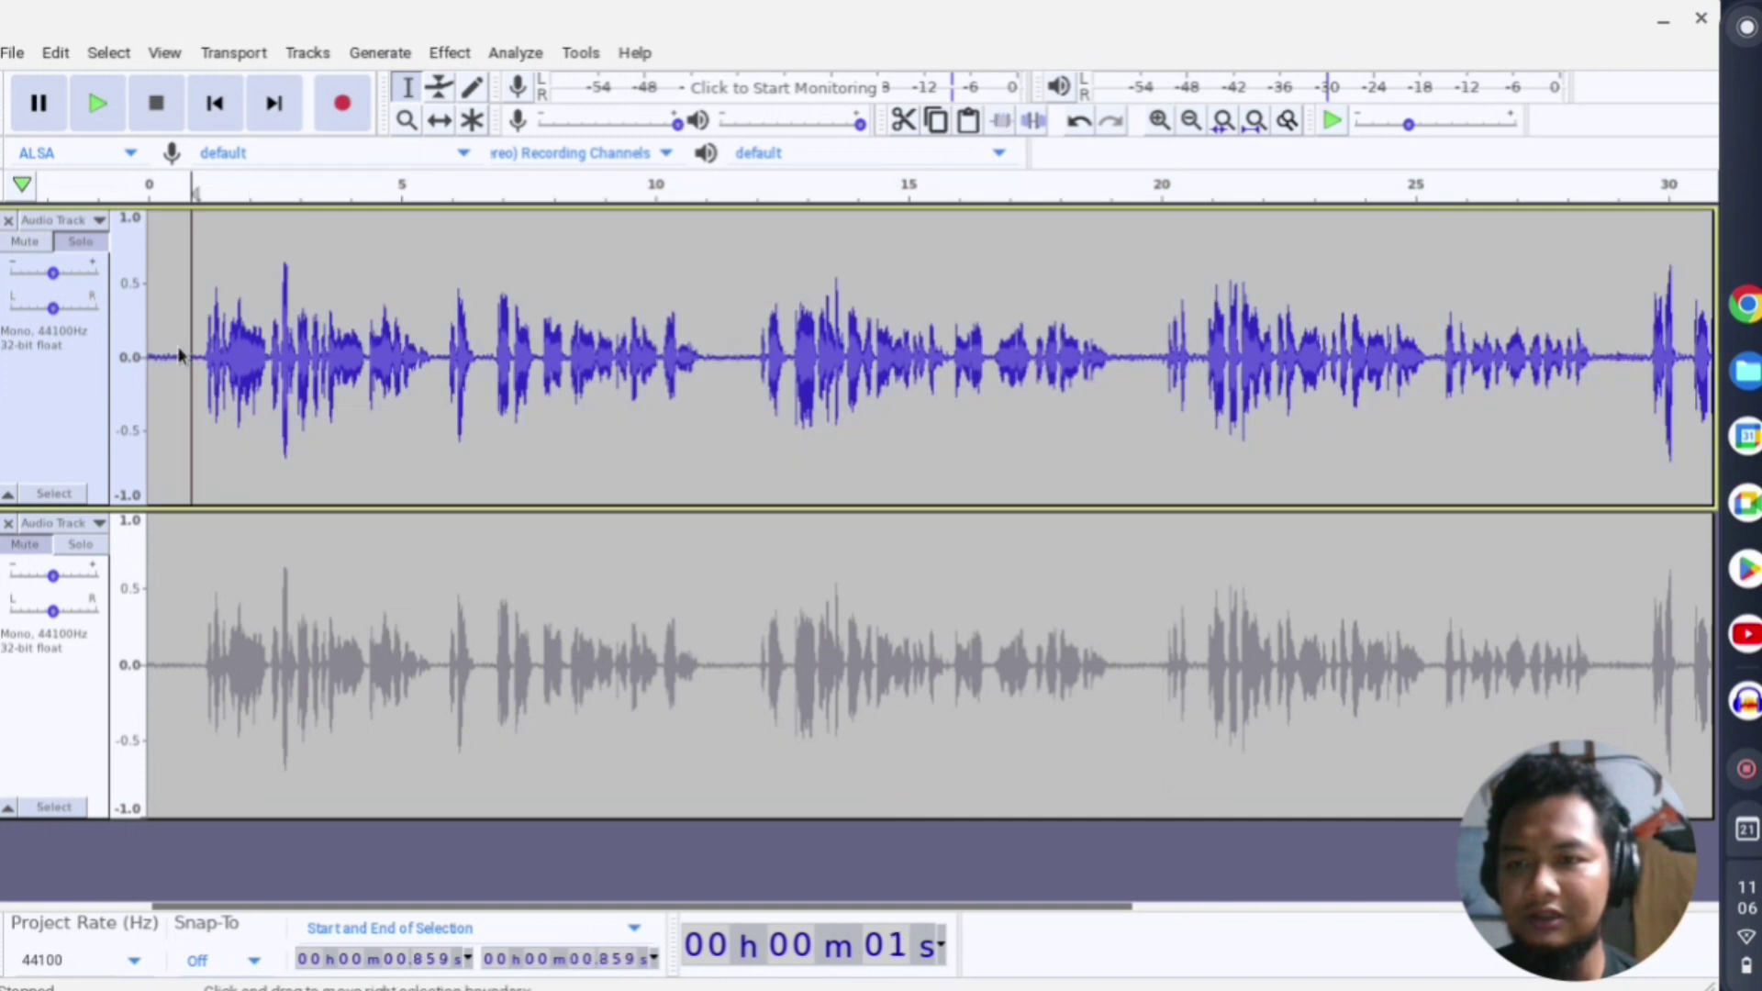
drag(191, 365, 122, 357)
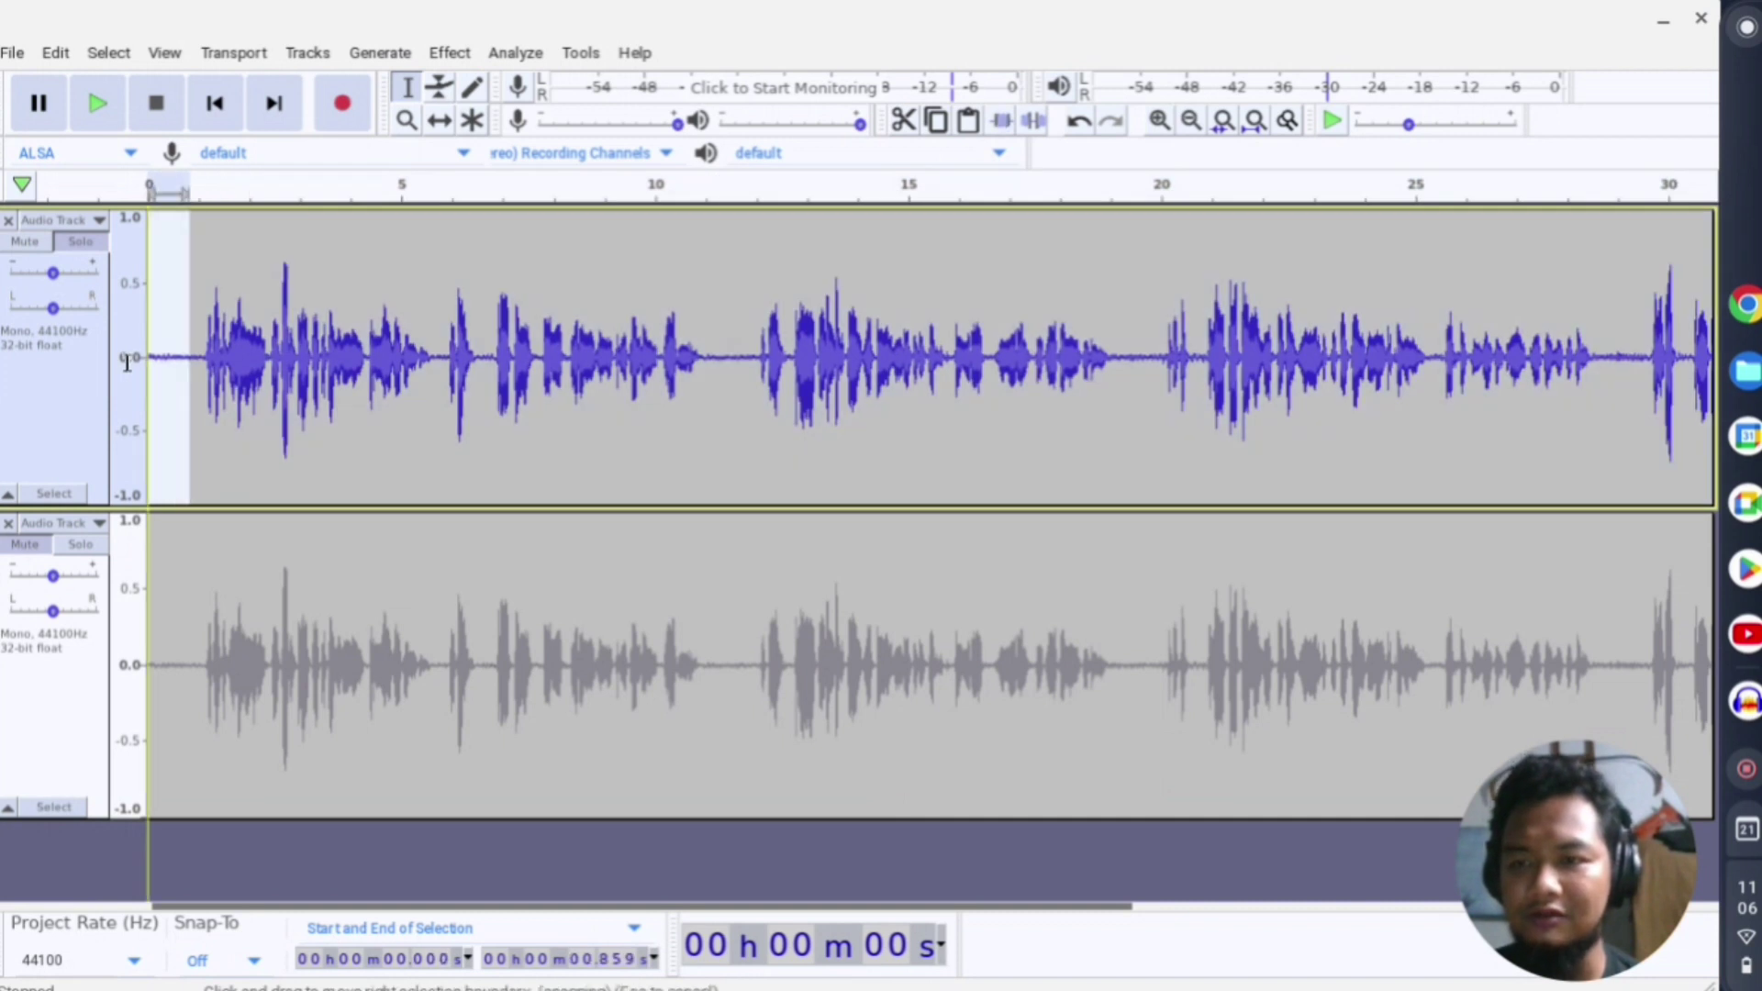
click(446, 54)
mouse_move(588, 283)
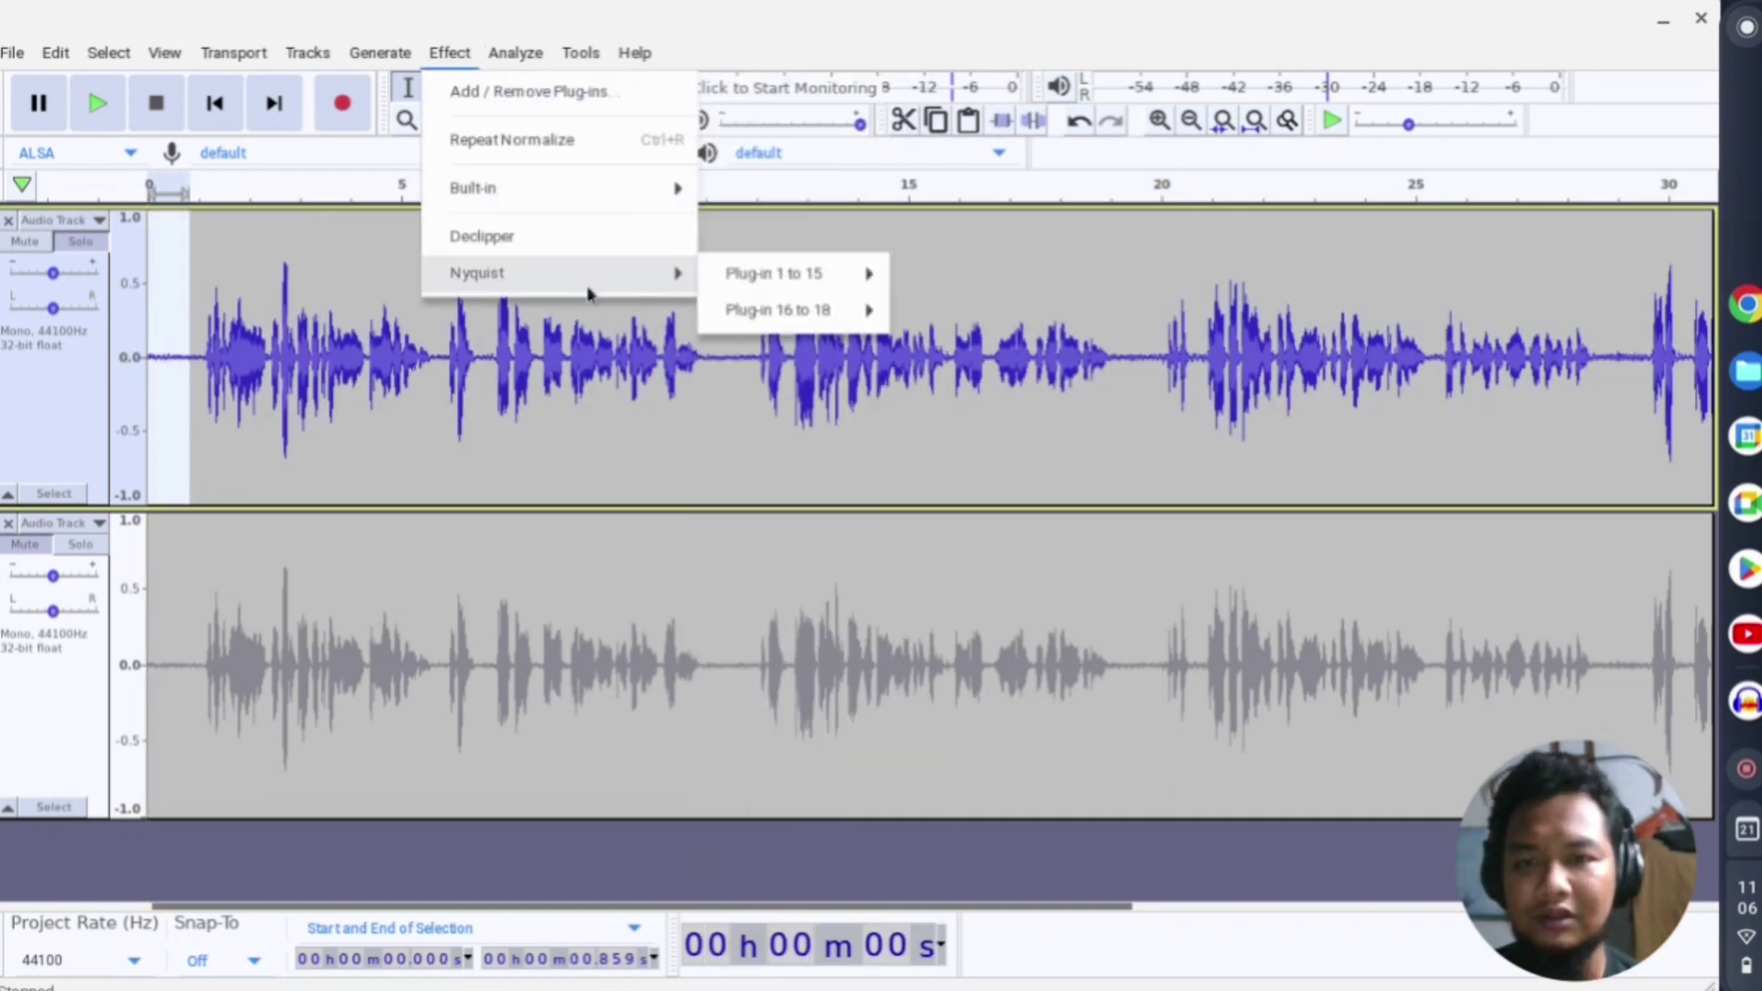
mouse_move(785, 286)
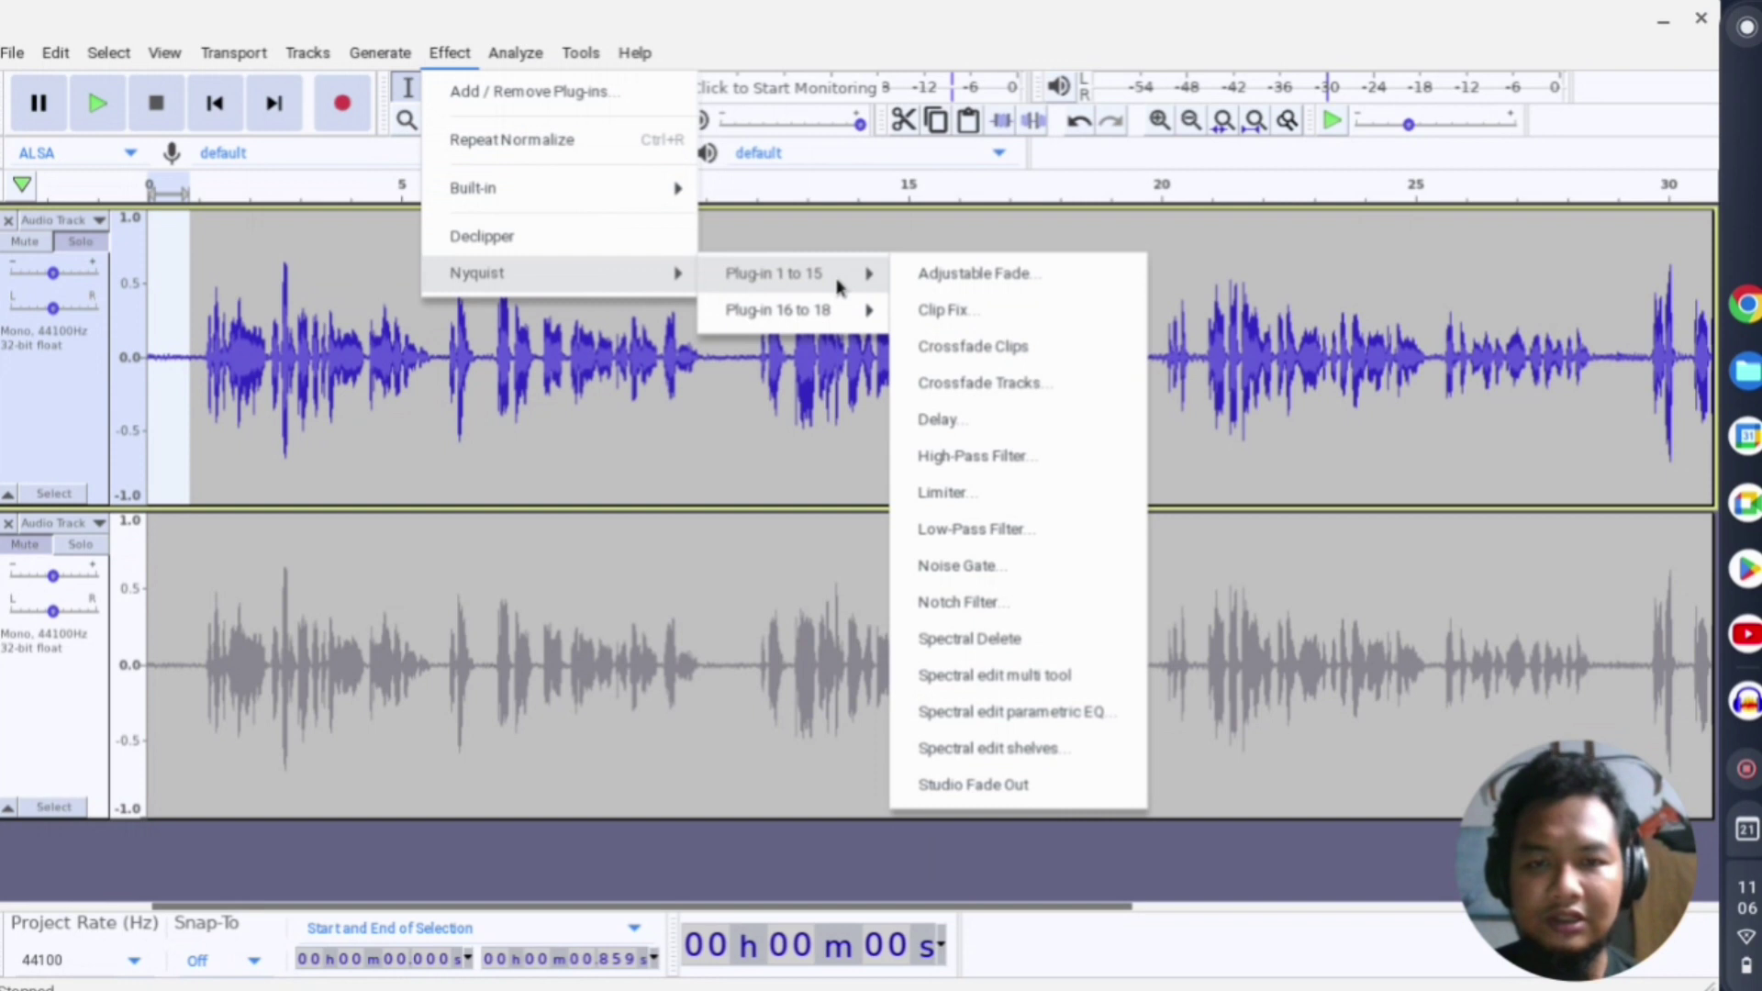
click(998, 583)
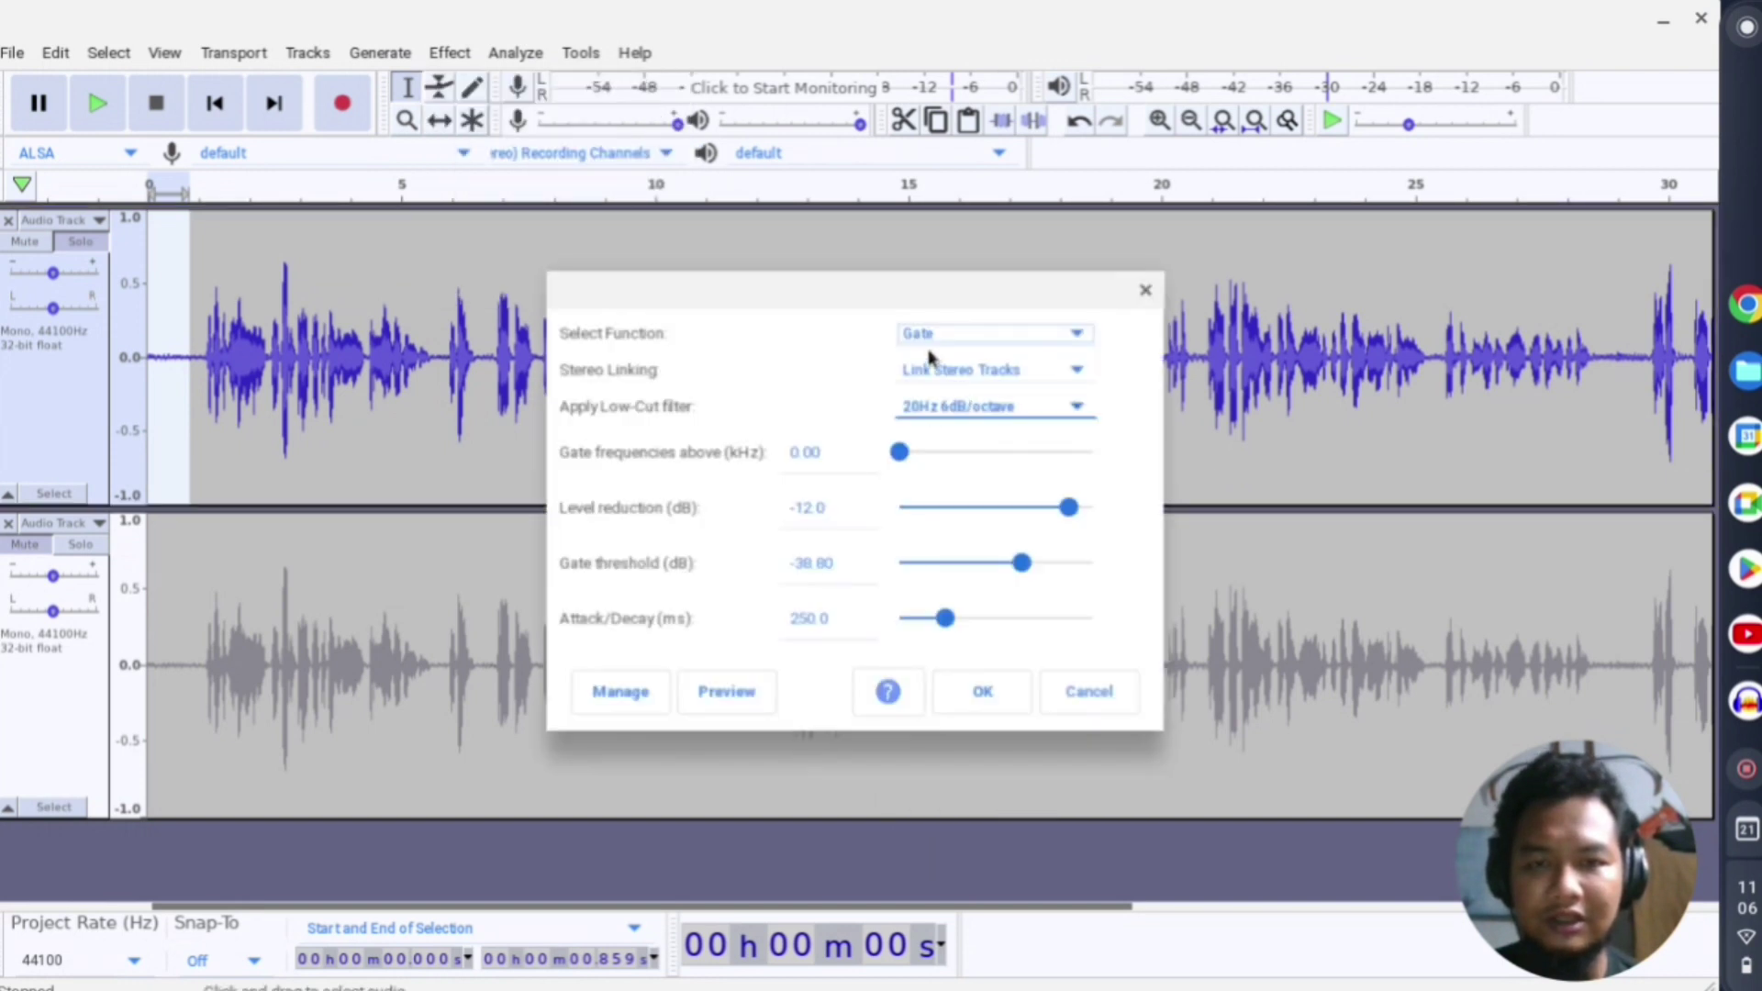
click(963, 336)
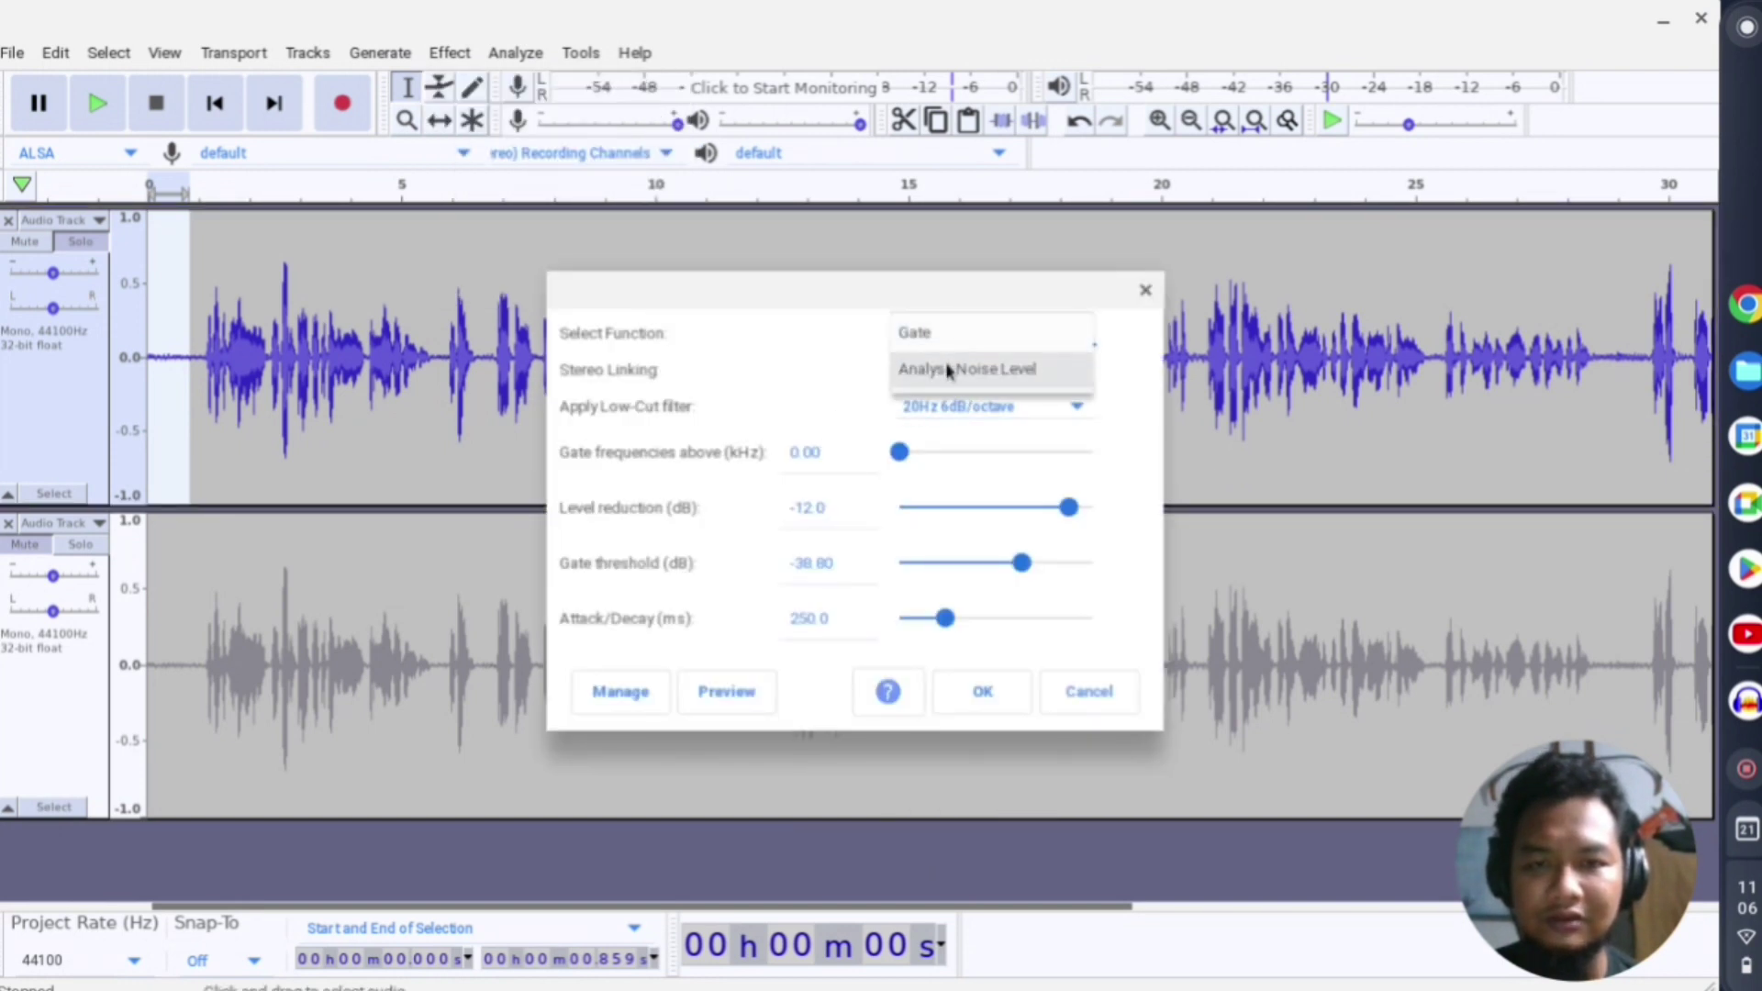
click(950, 370)
click(980, 693)
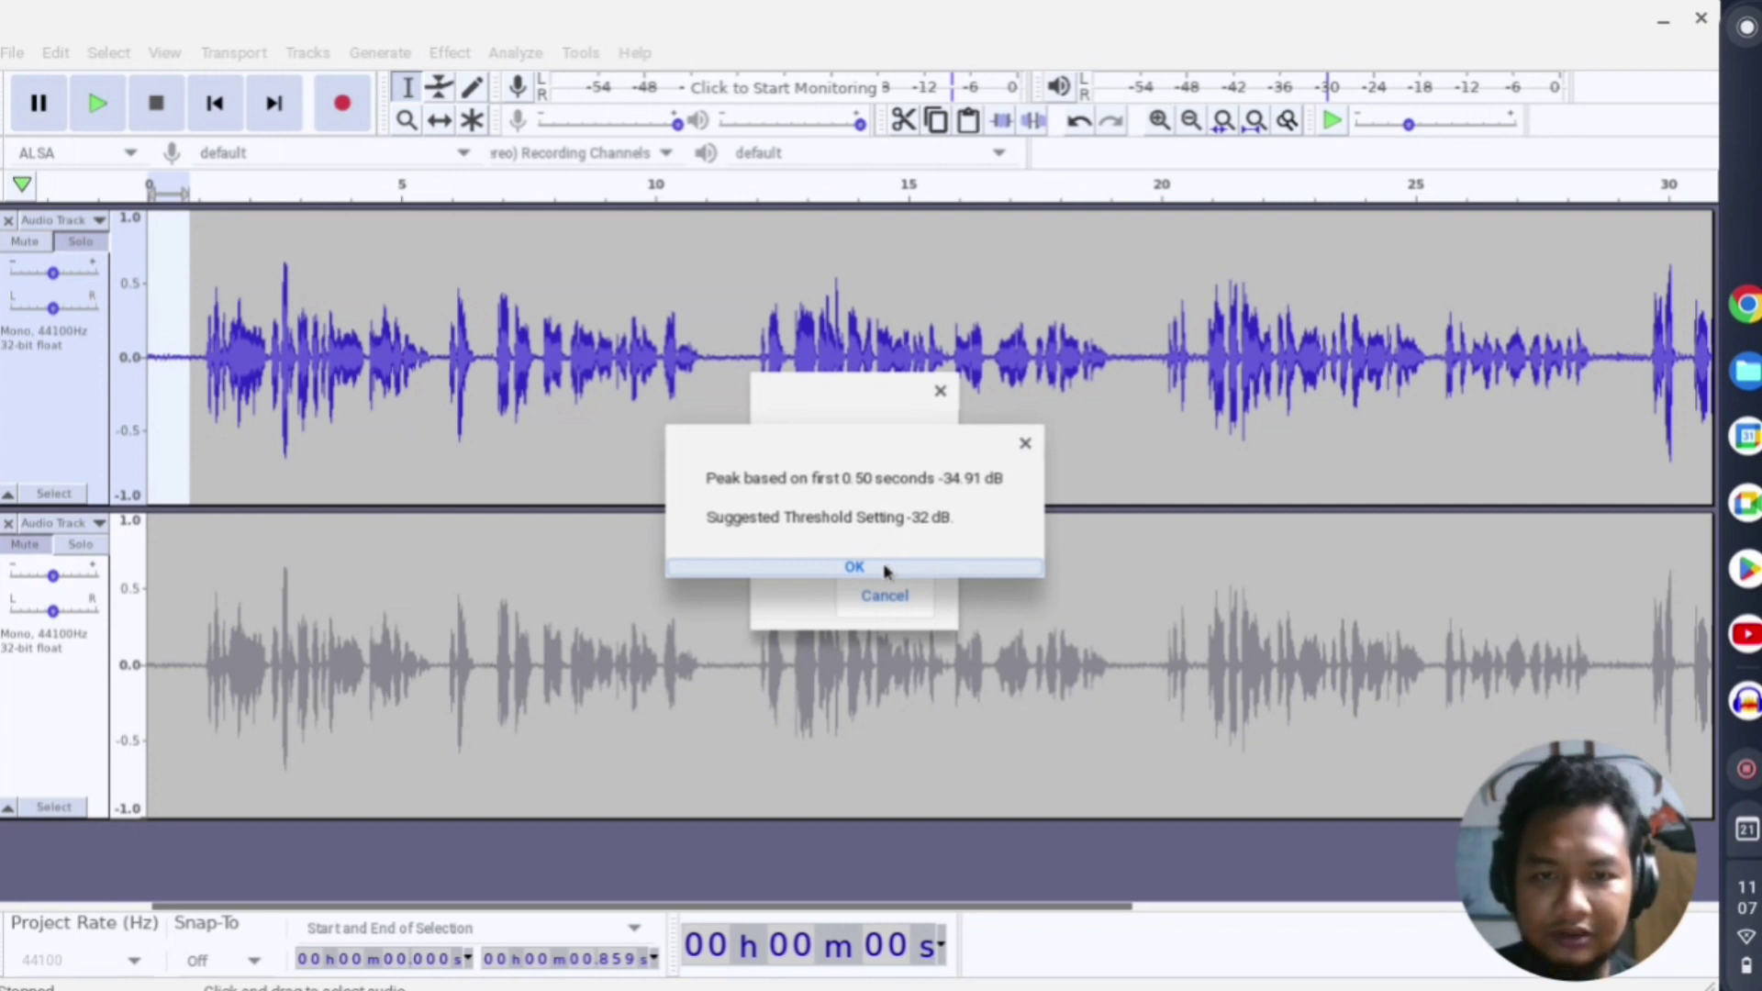
click(884, 569)
Apply the Noise Gate to the whole upper track using the Gate function with a threshold of about -32.1 dB and level reduction of -12 dB
click(38, 410)
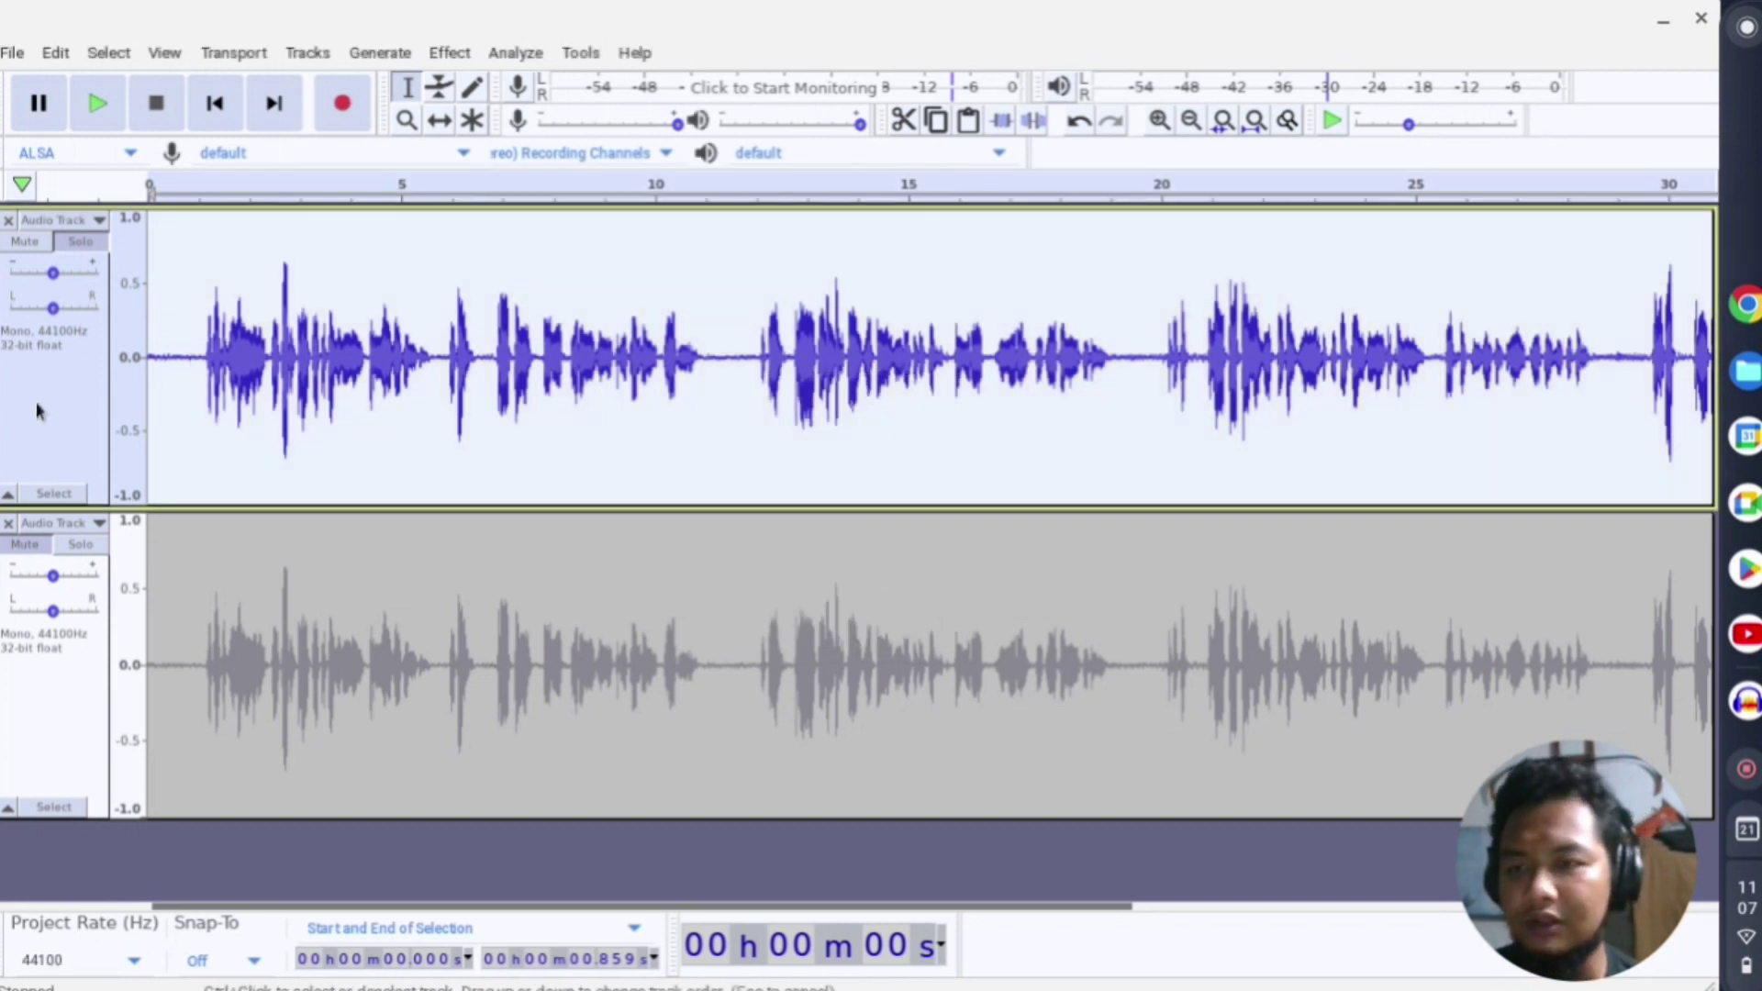
click(469, 57)
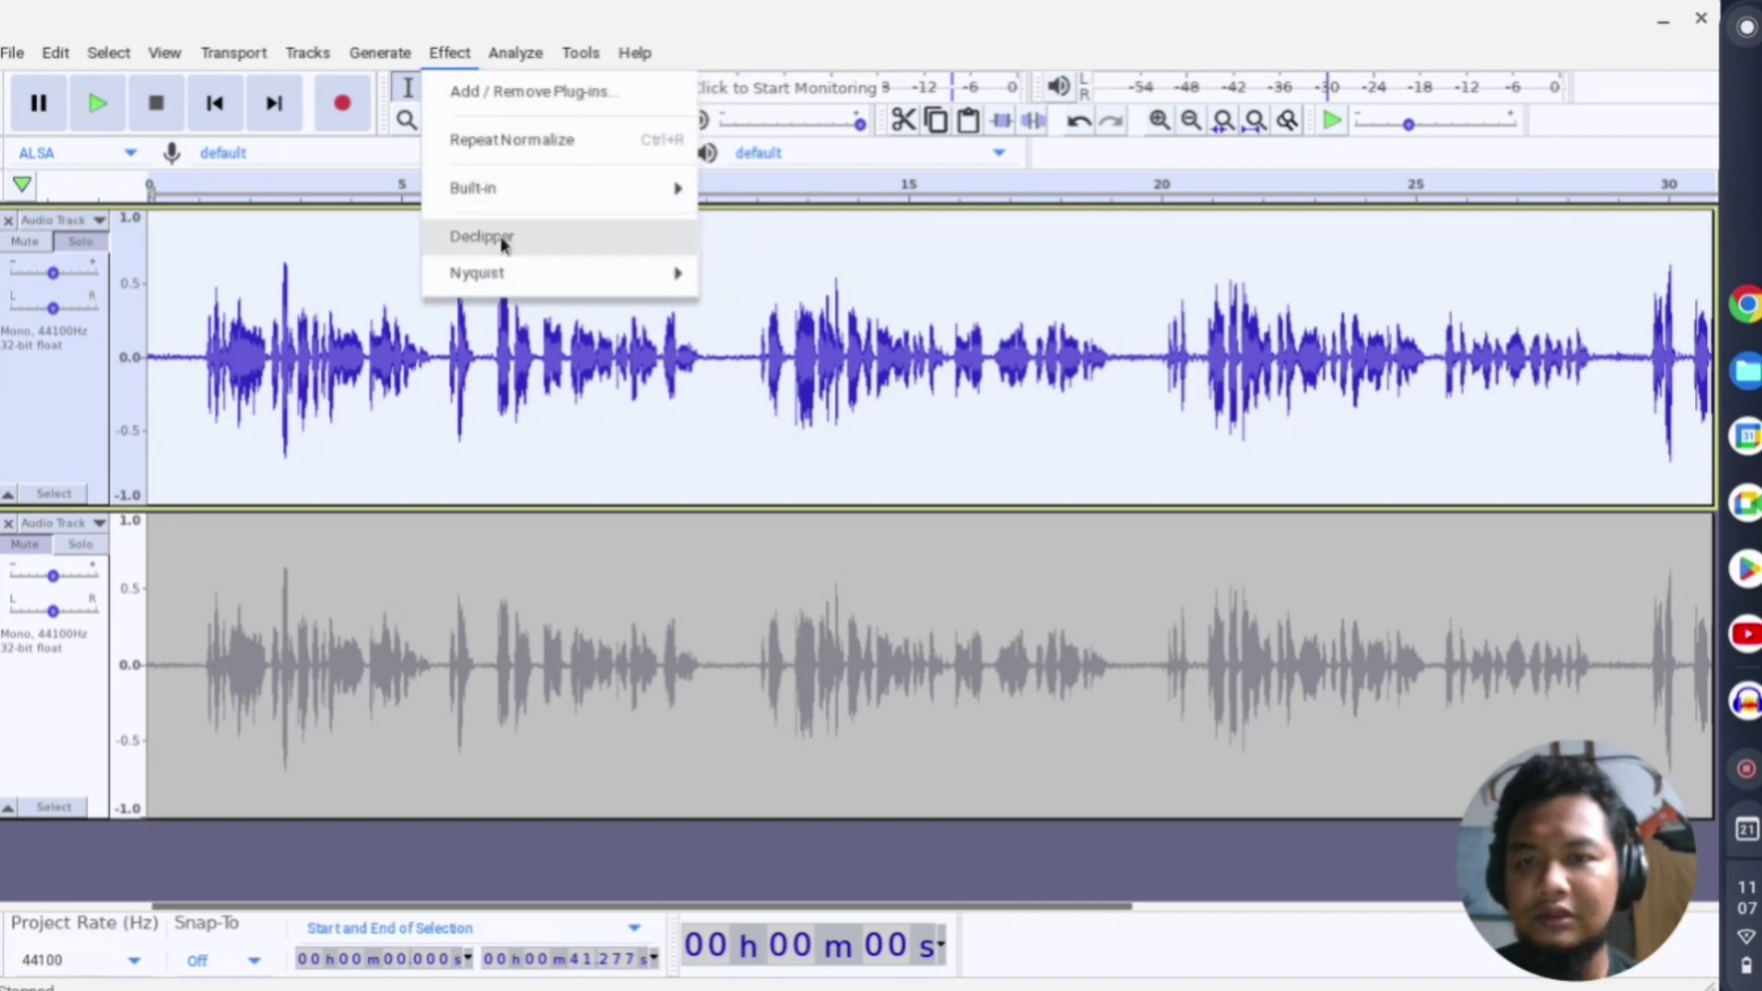
mouse_move(658, 268)
mouse_move(790, 273)
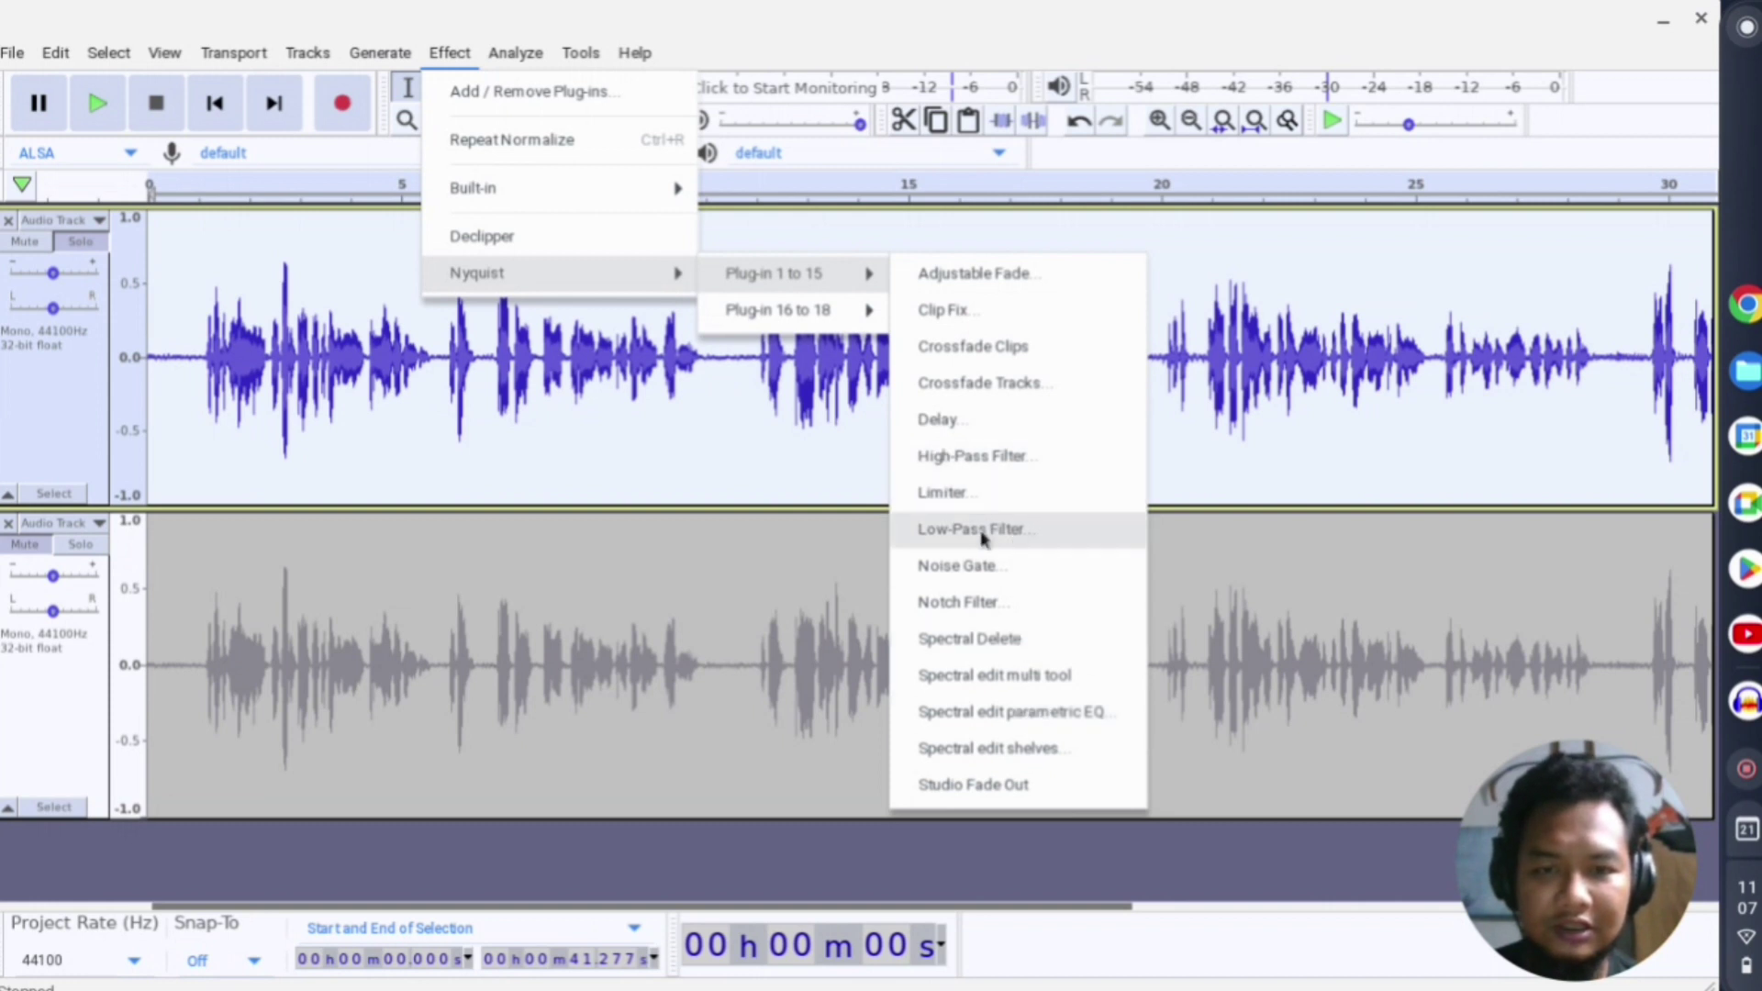
click(977, 567)
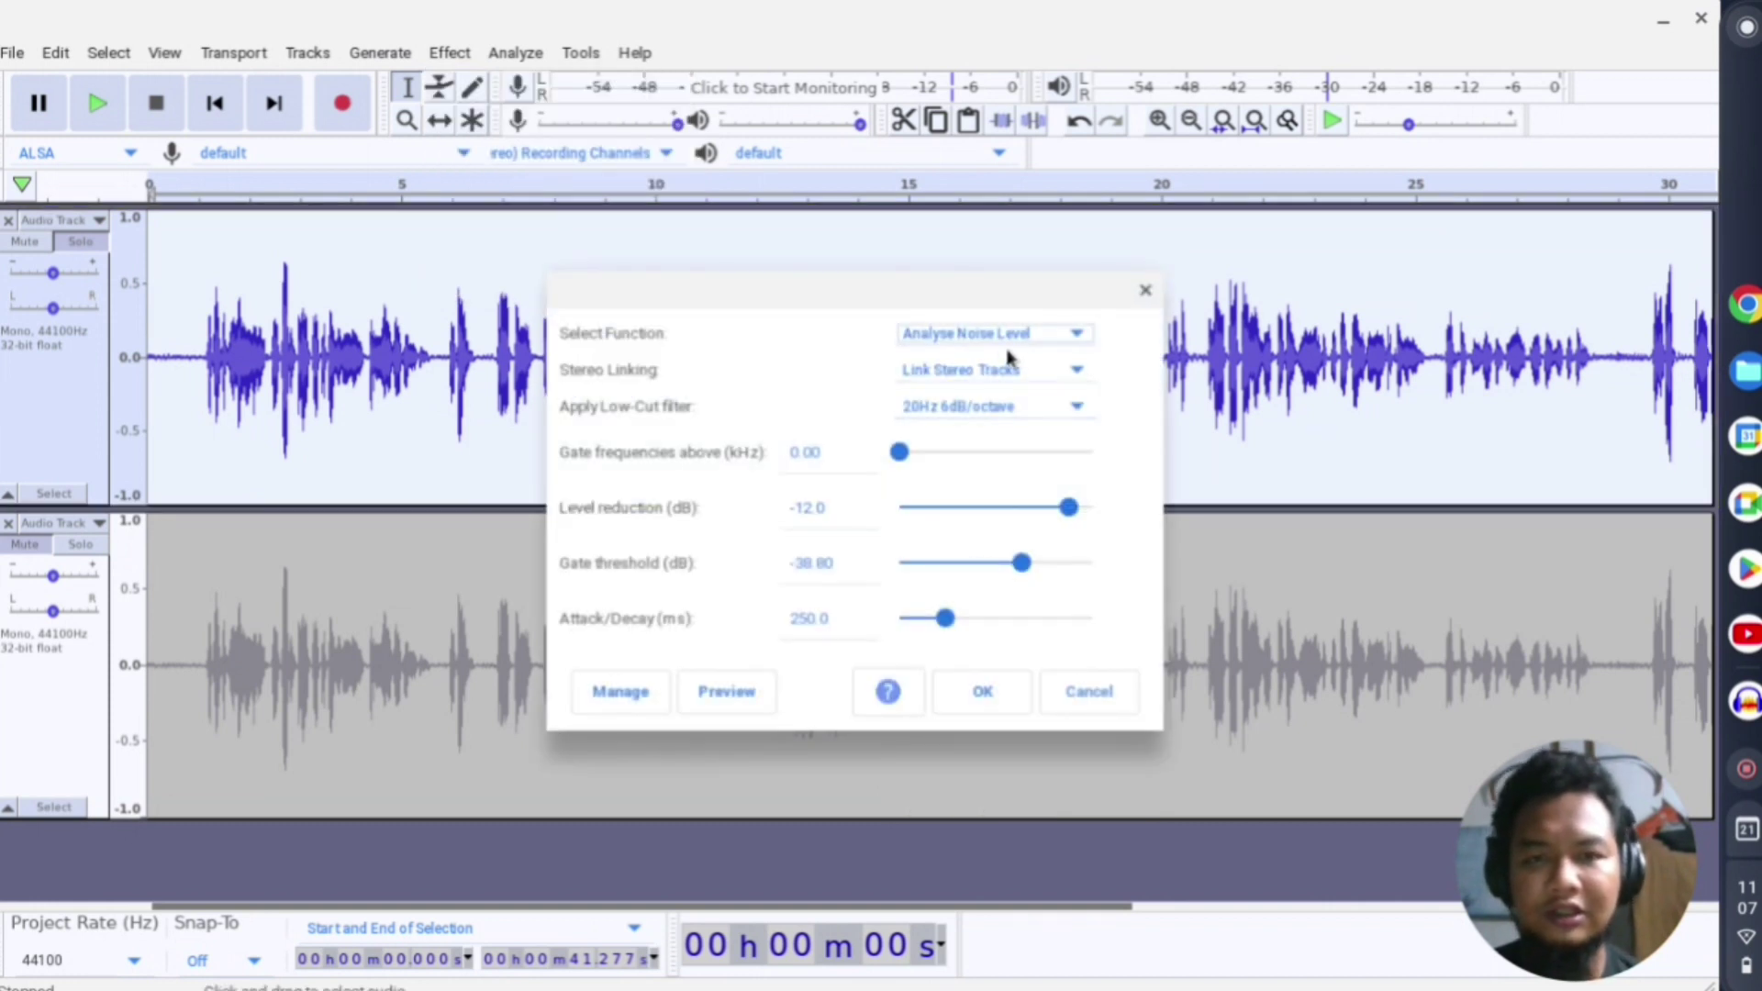
click(1005, 336)
click(971, 297)
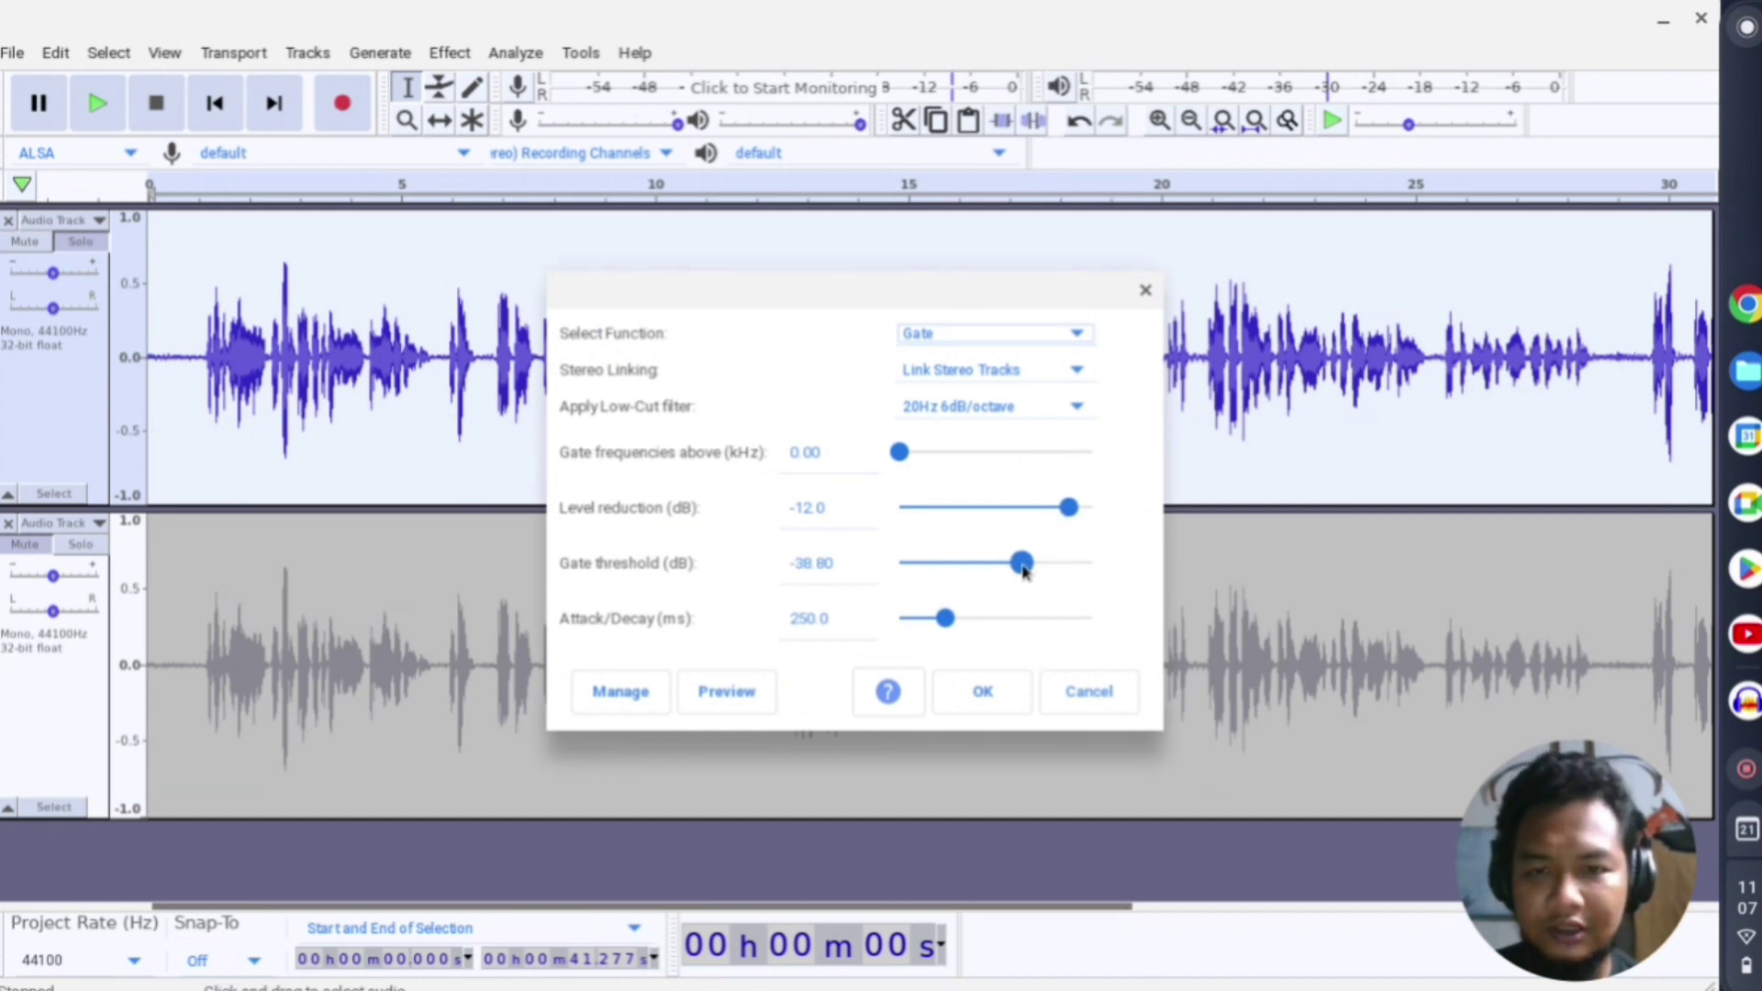
drag(1024, 571, 1039, 576)
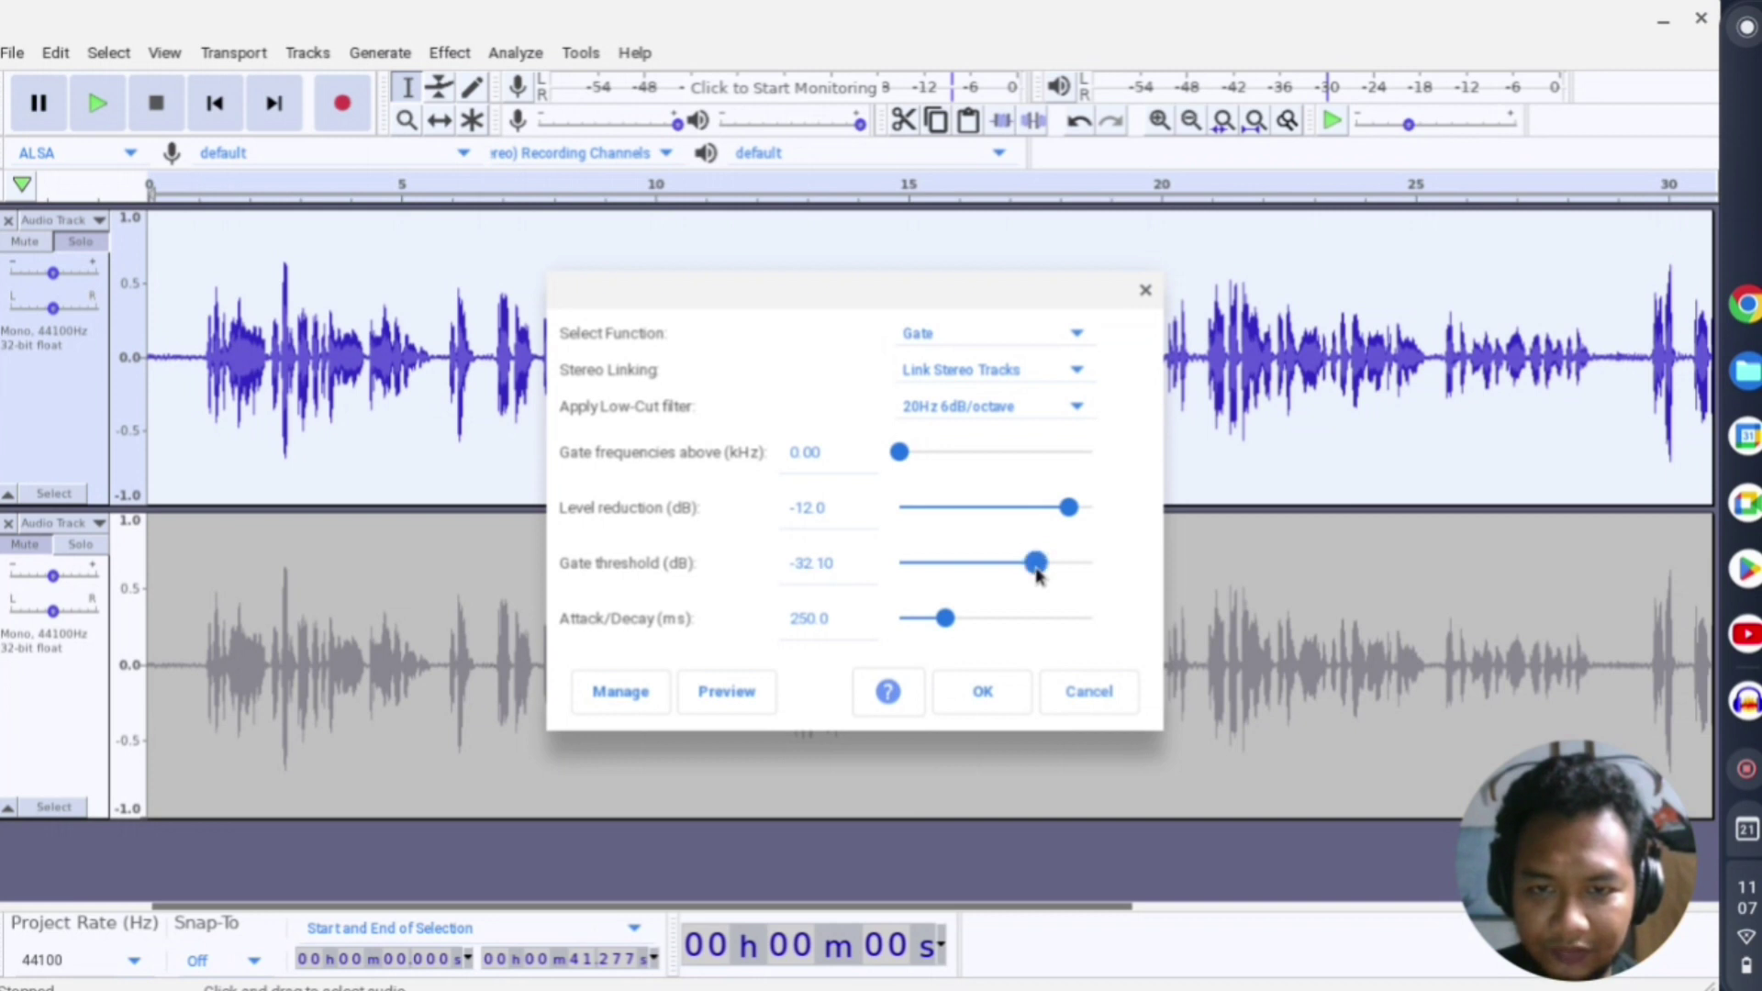
click(975, 700)
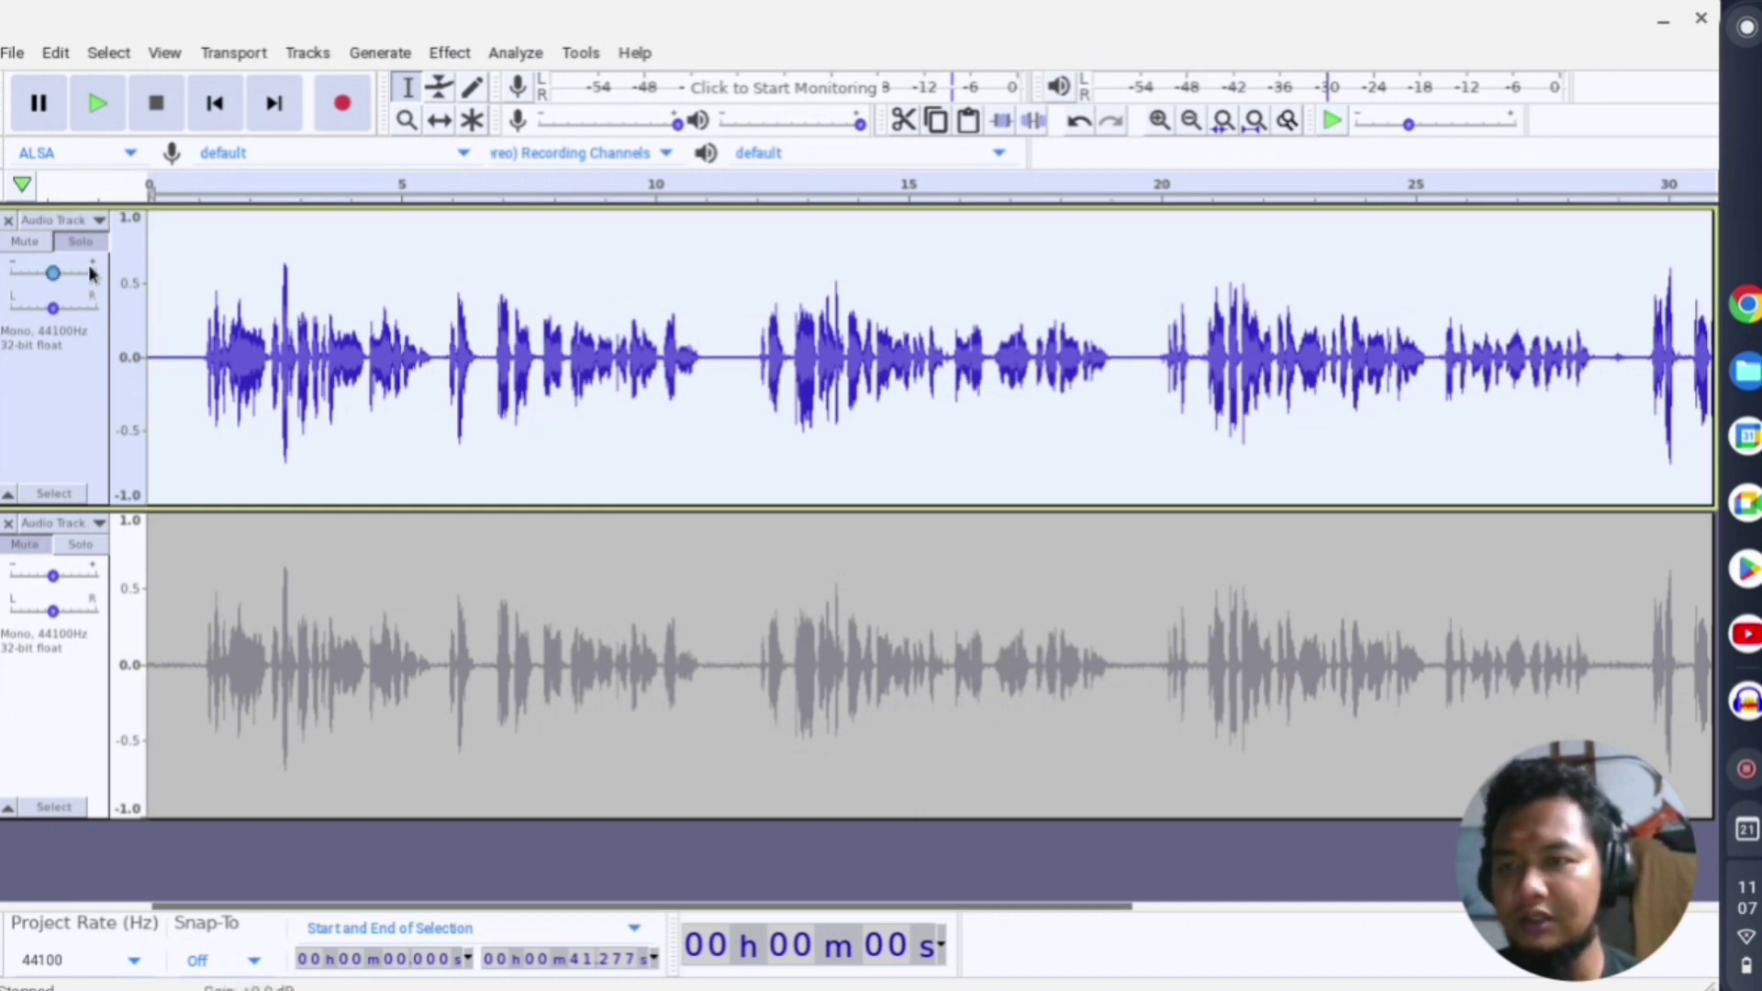
Mute the upper track, solo the lower one, and make the lower track the selected one
click(36, 245)
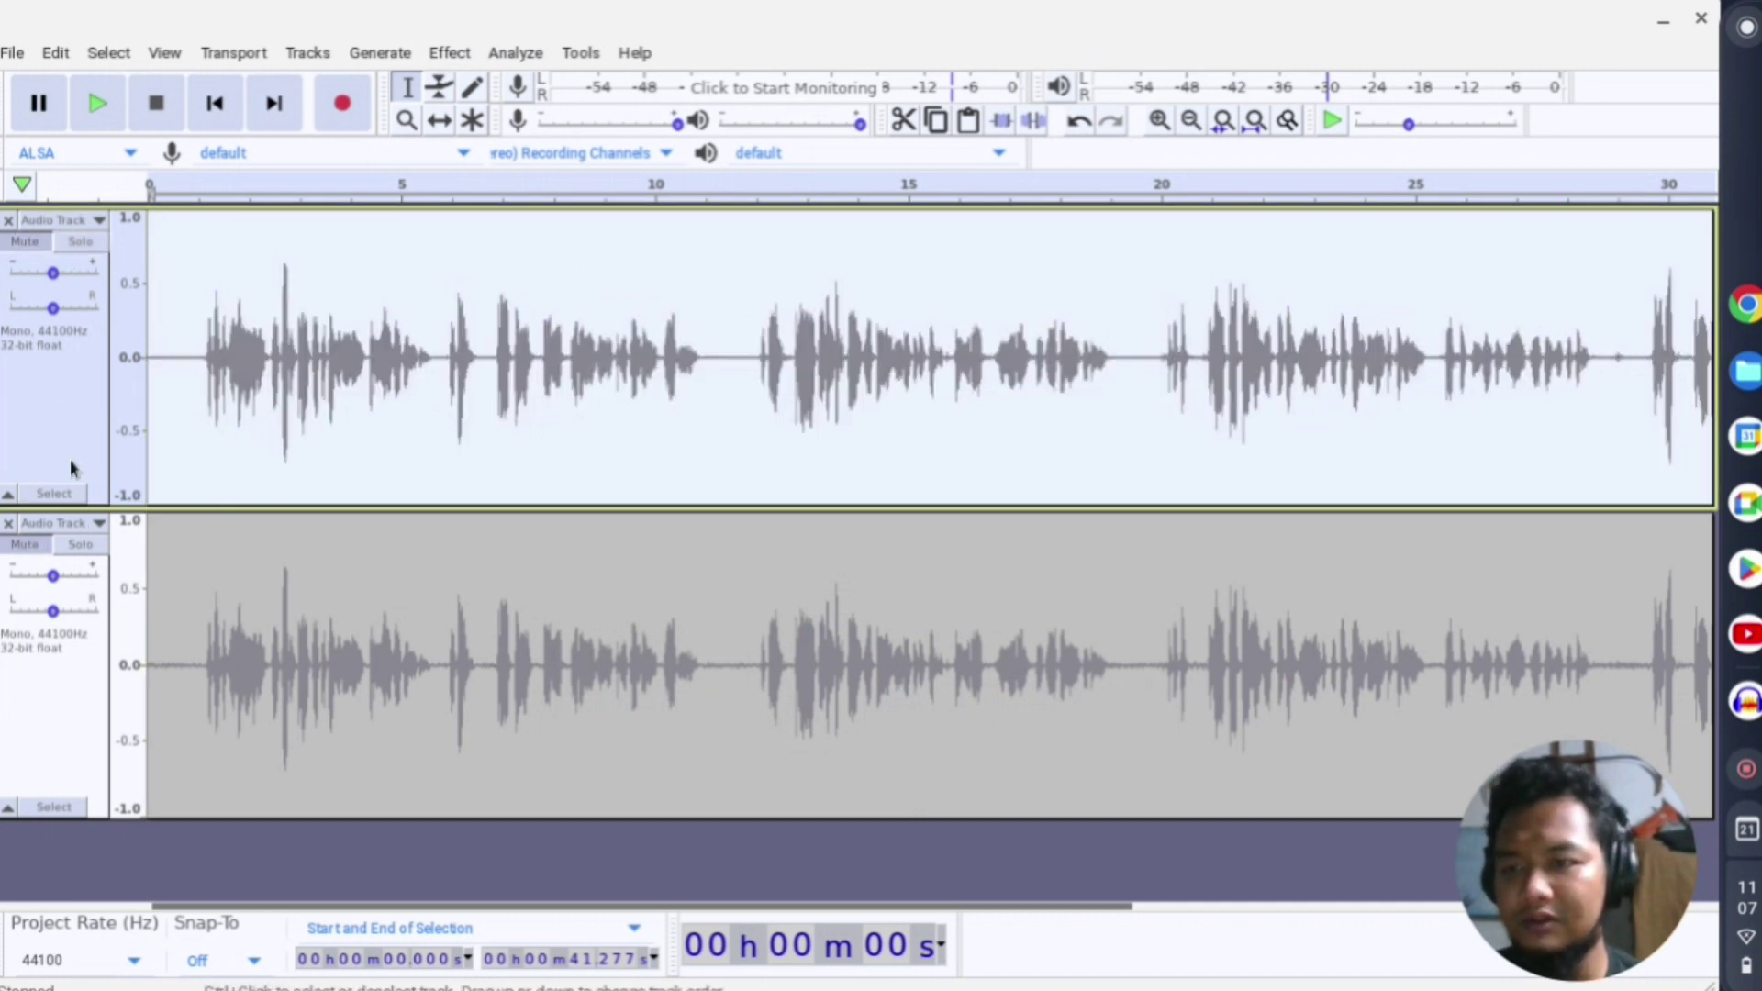
click(36, 544)
click(70, 681)
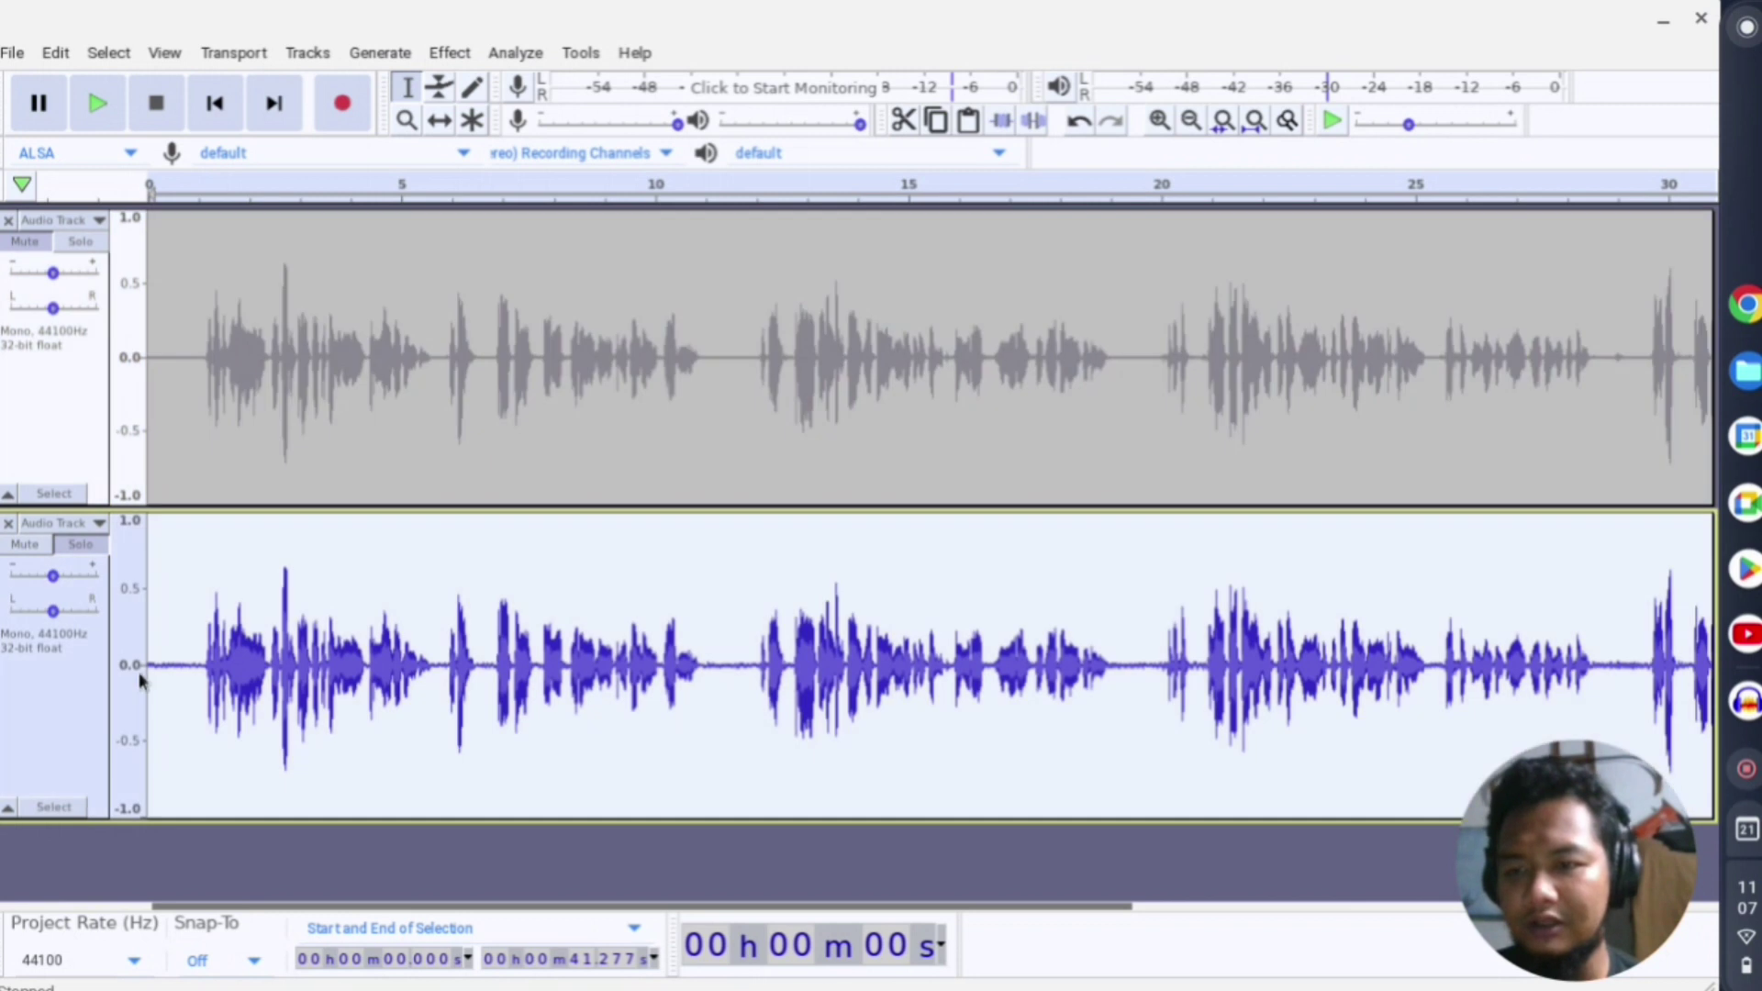
Select the lower track's silent opening from 0 to about 0.93 s and capture it as the Noise Reduction profile
drag(198, 667, 148, 668)
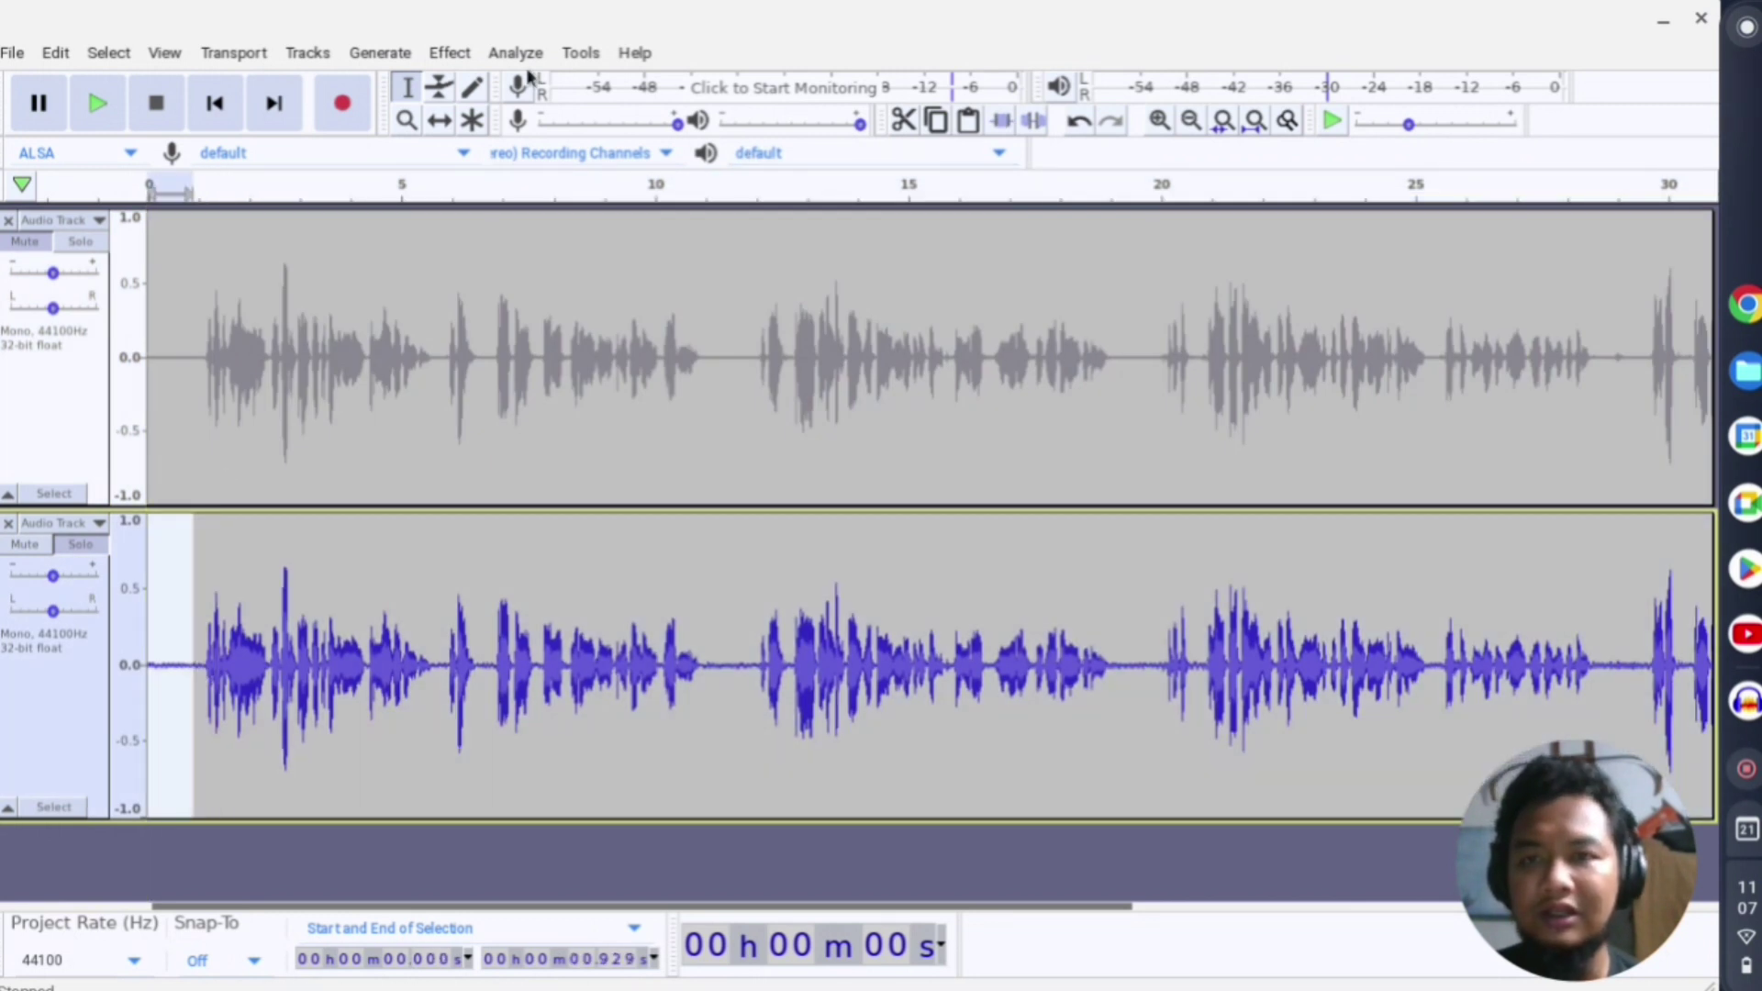
click(490, 55)
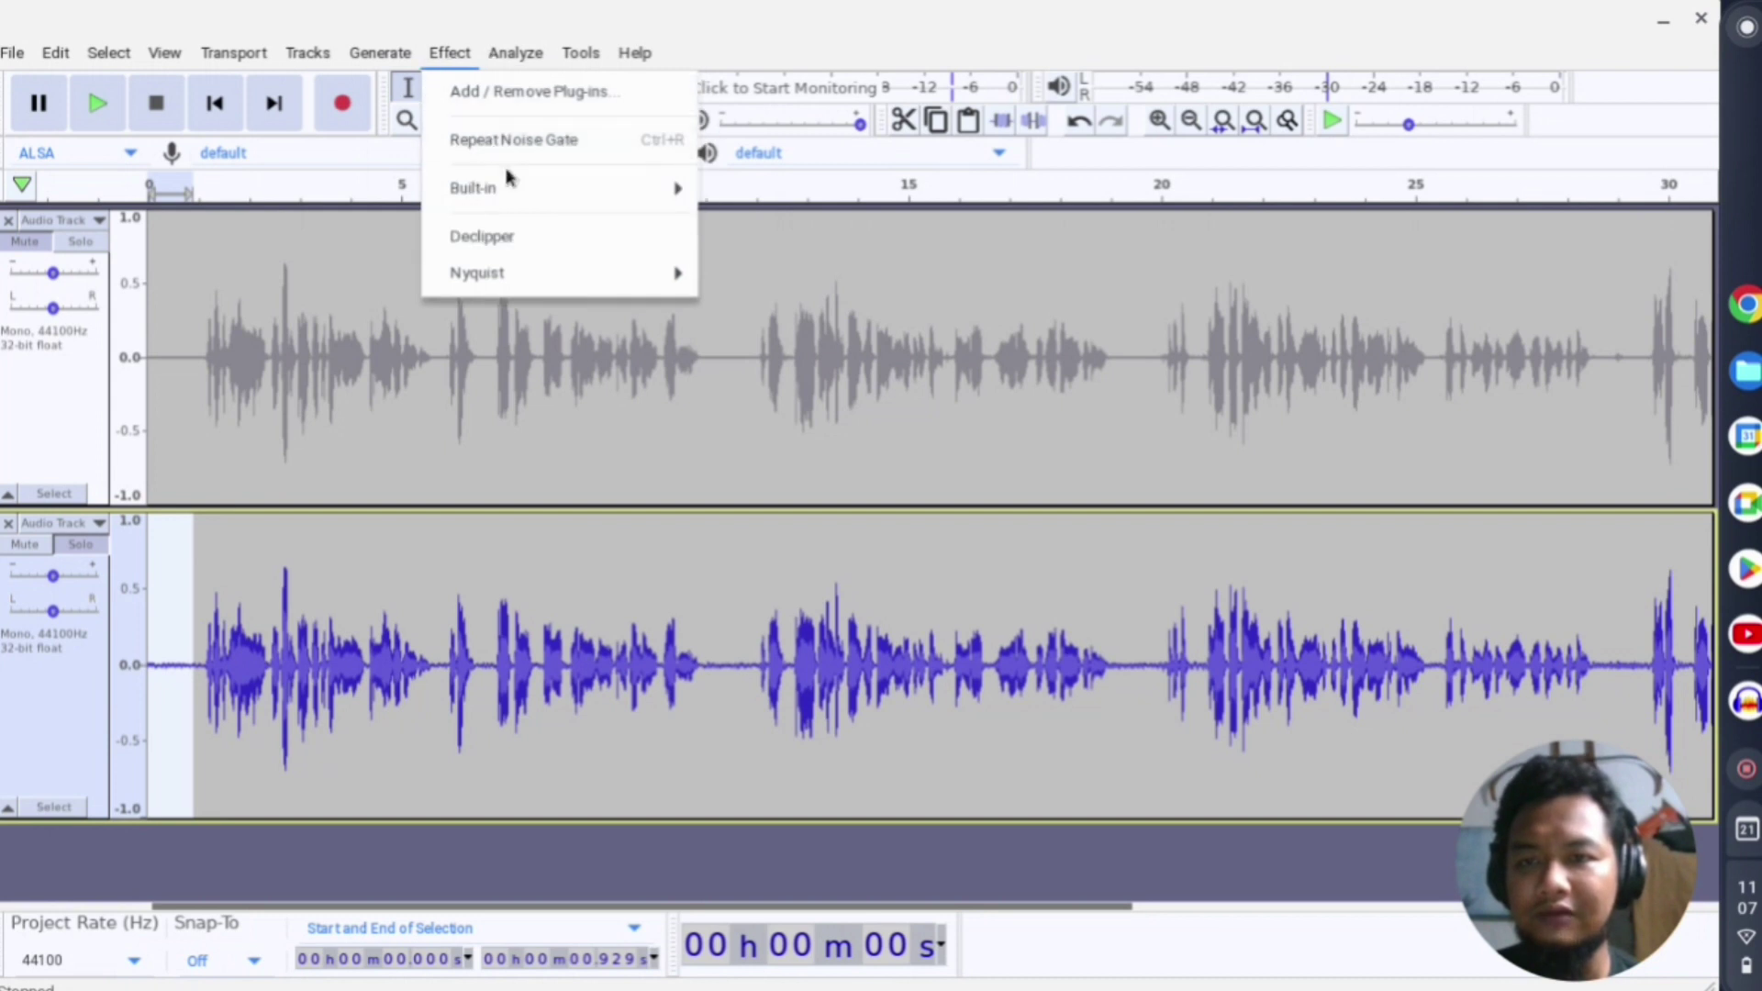
mouse_move(519, 191)
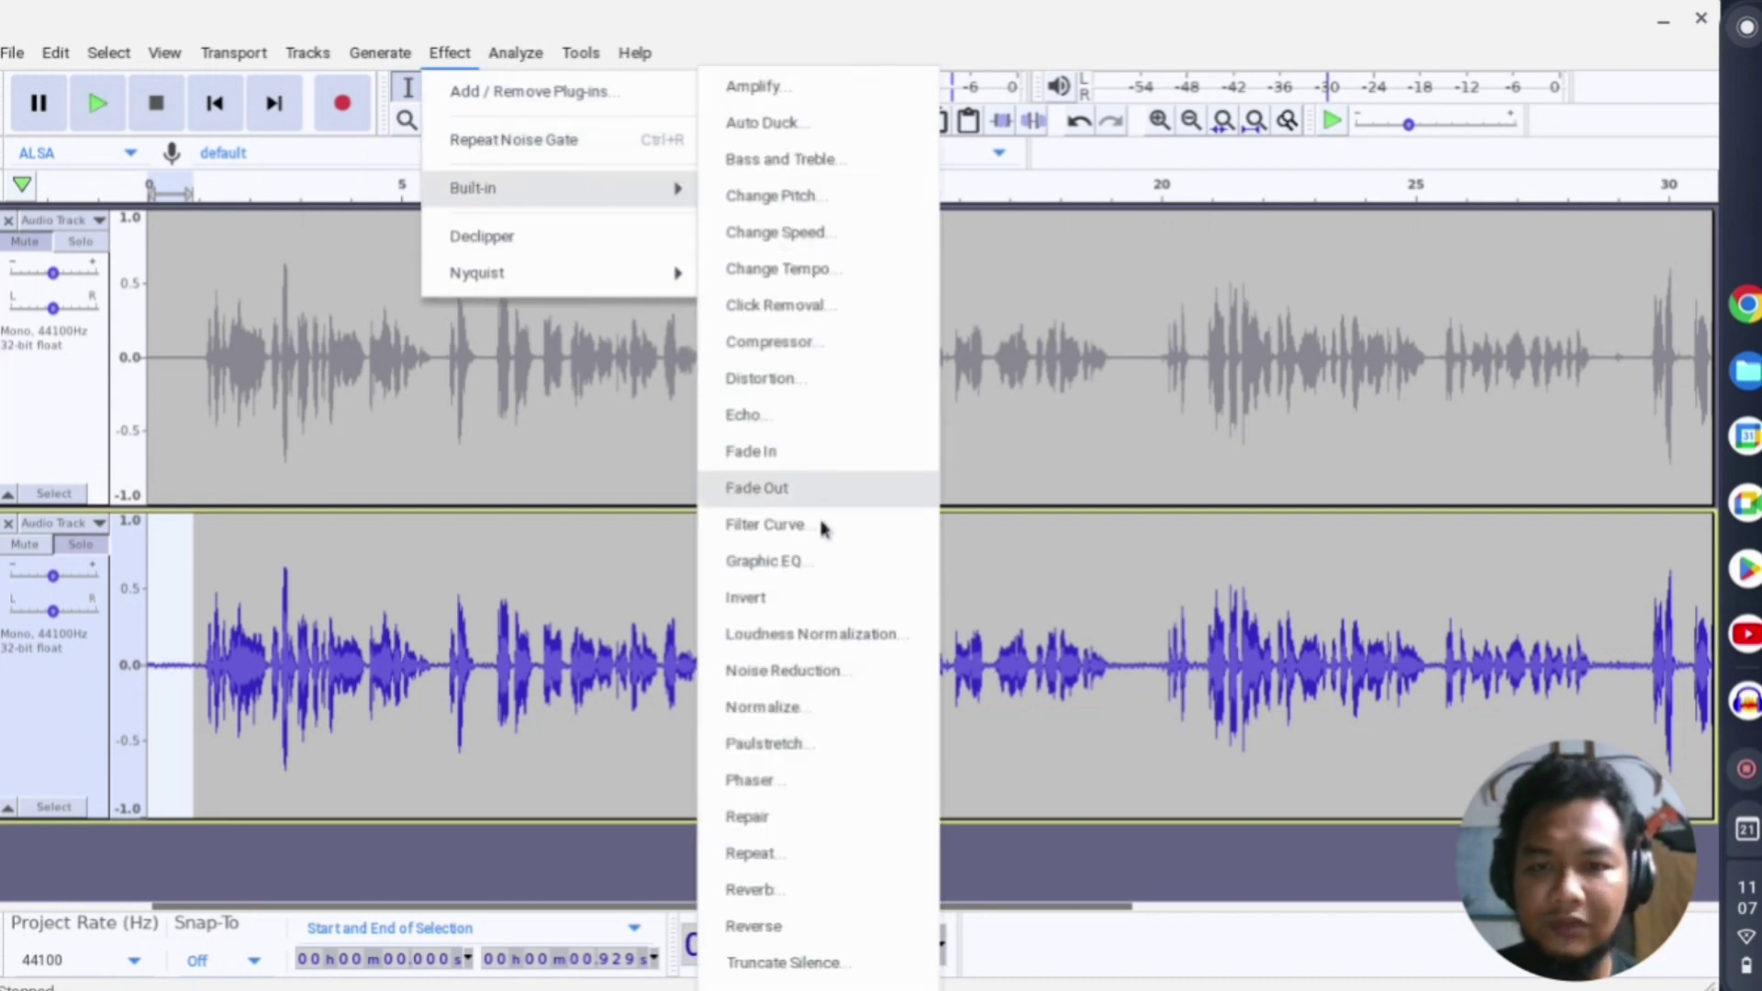
click(834, 672)
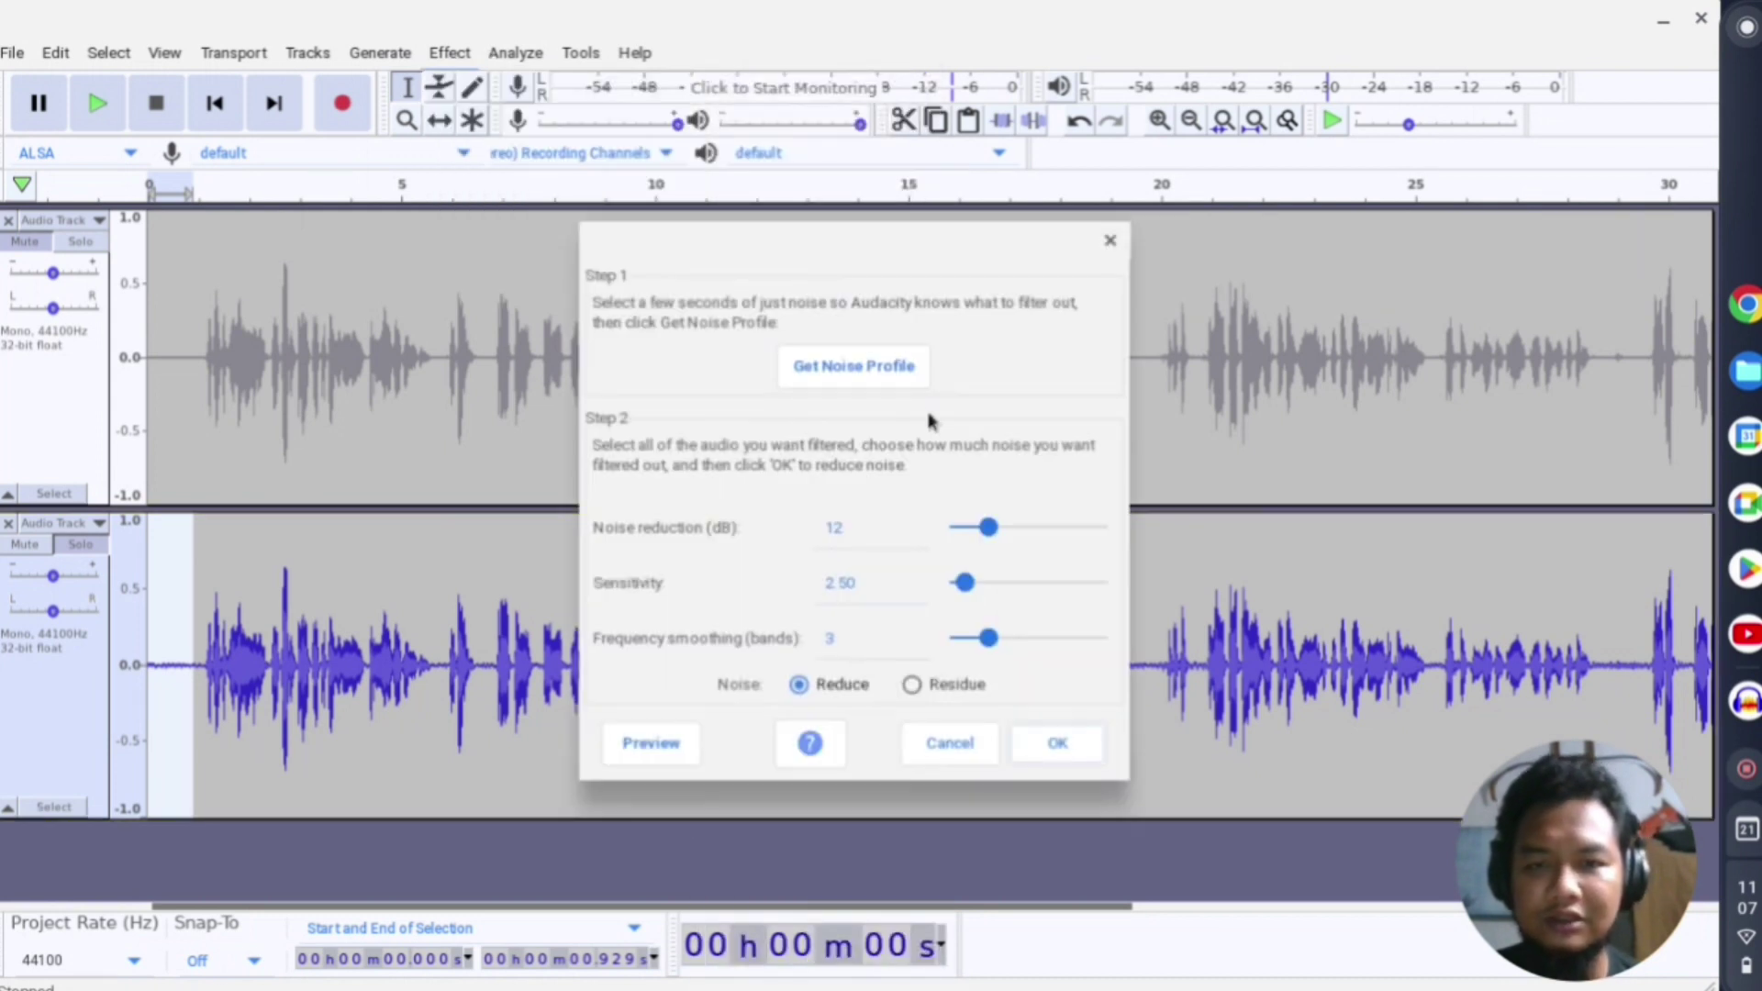
click(853, 376)
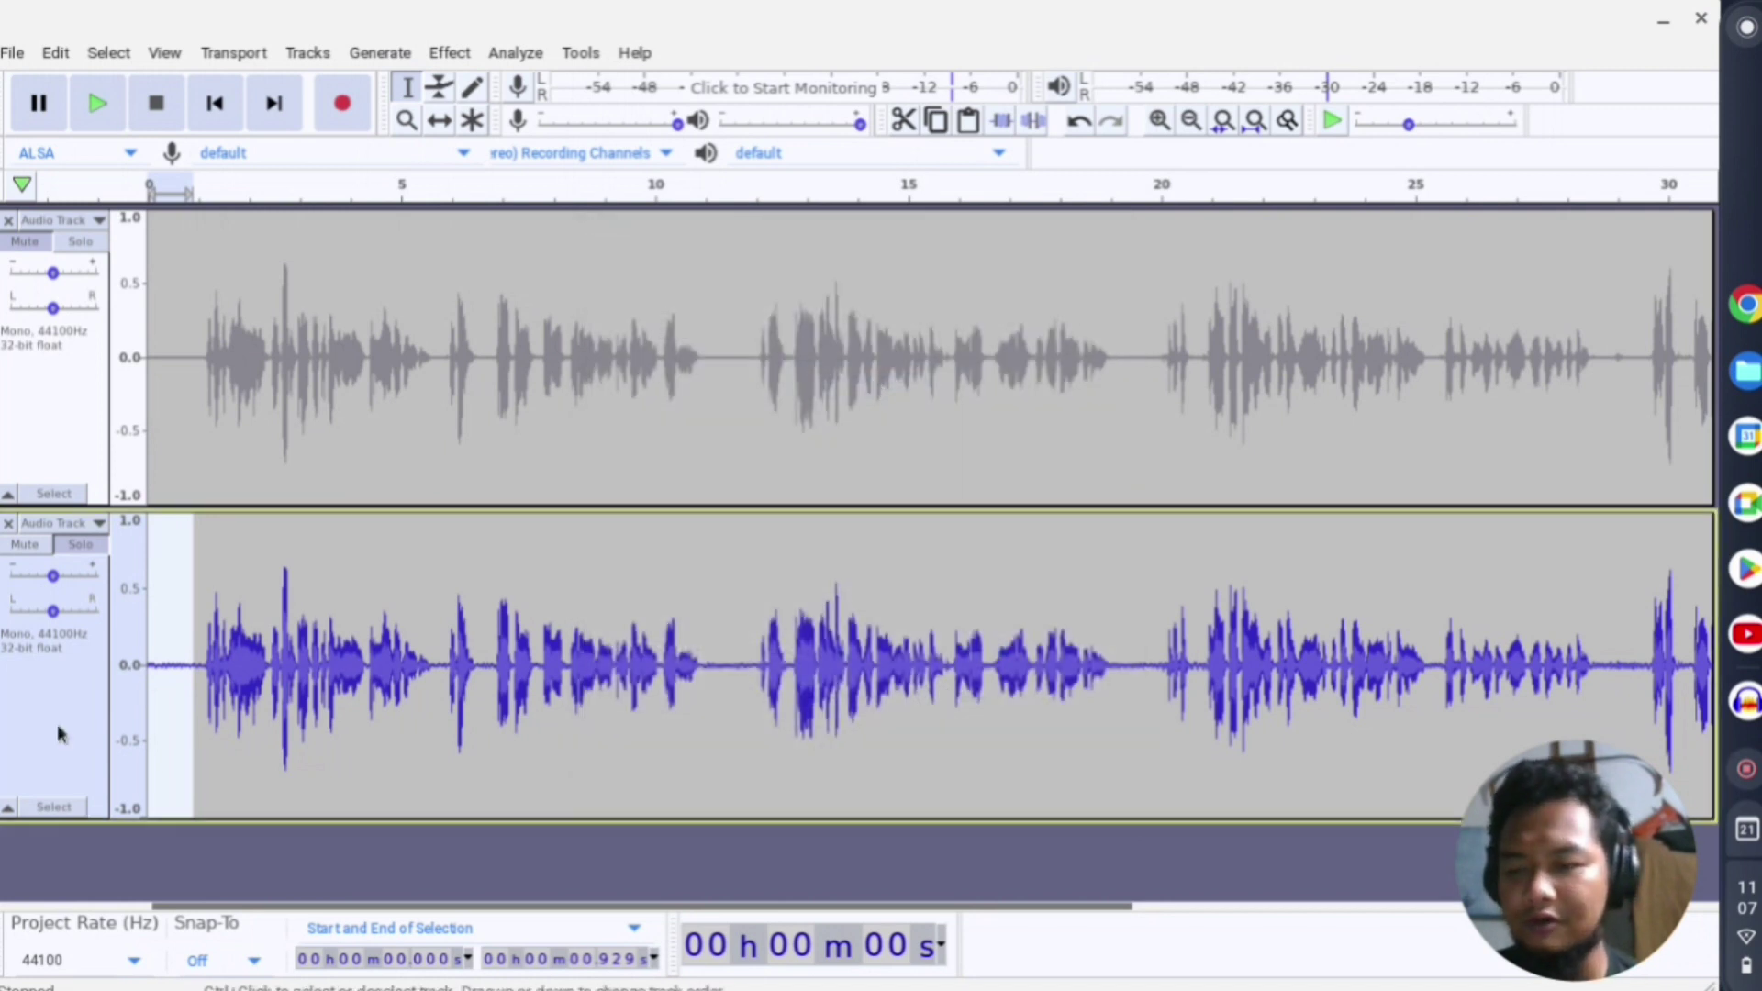
Apply Noise Reduction to the whole lower track with 12 dB reduction, sensitivity 2.50 and 3 frequency smoothing bands
click(57, 725)
click(464, 57)
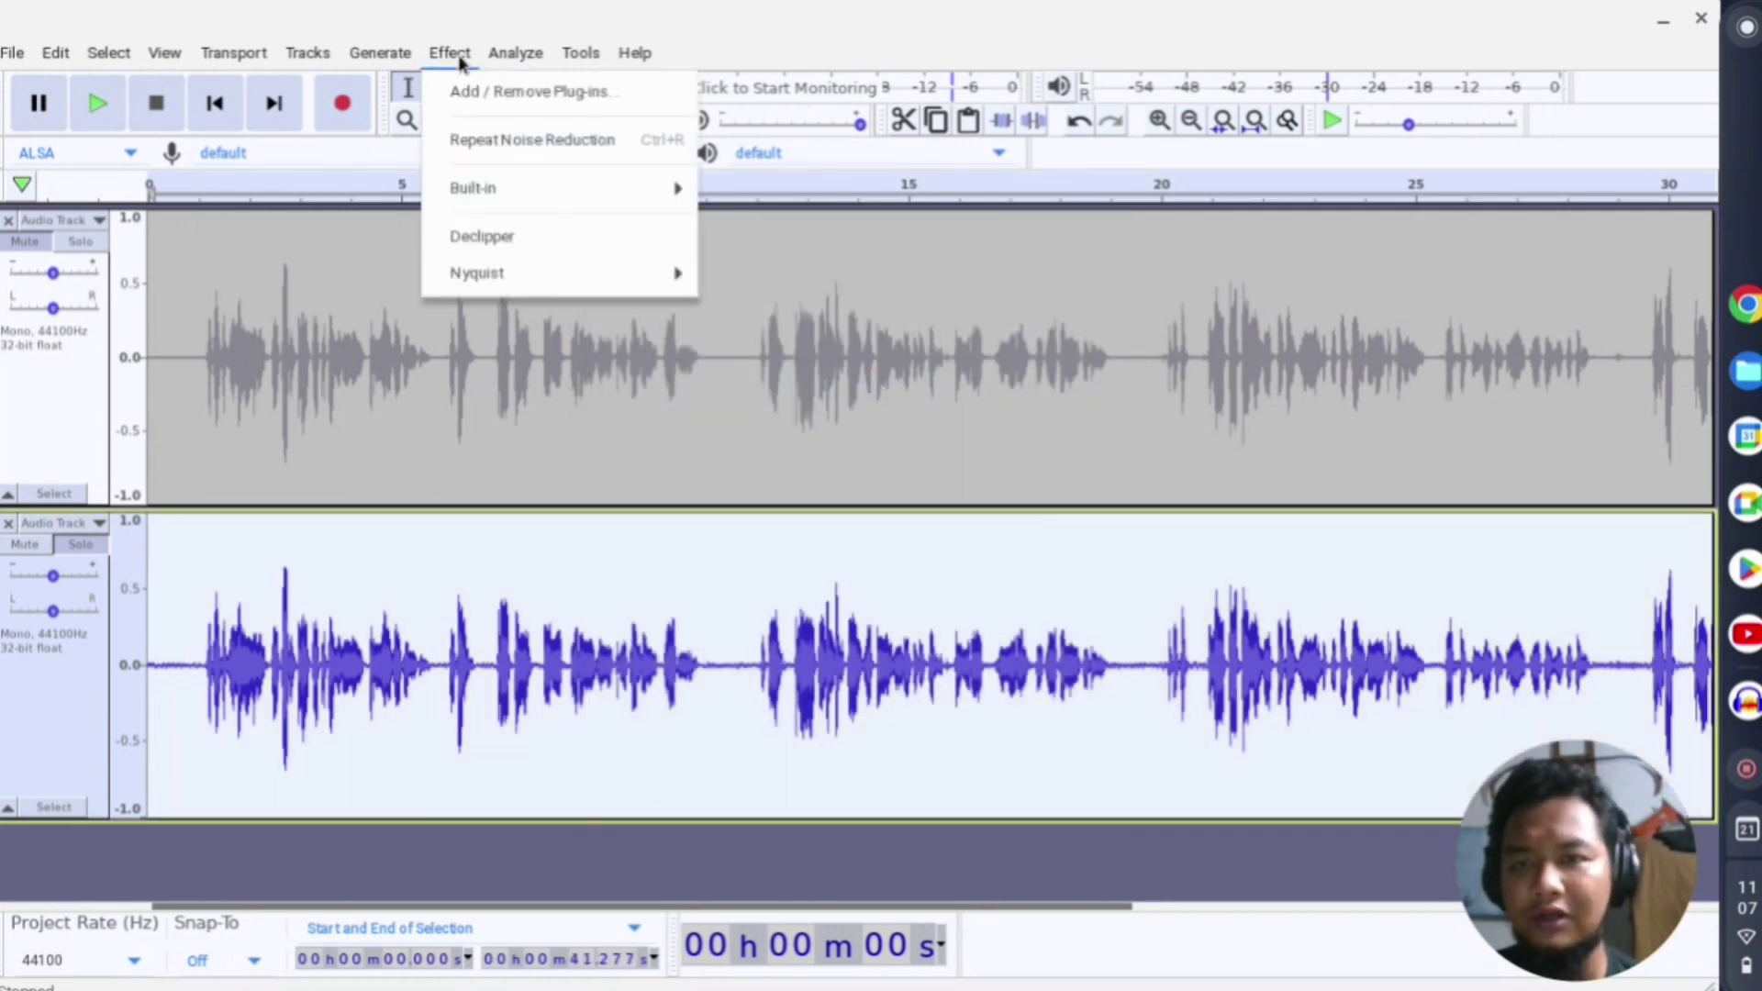
mouse_move(540, 184)
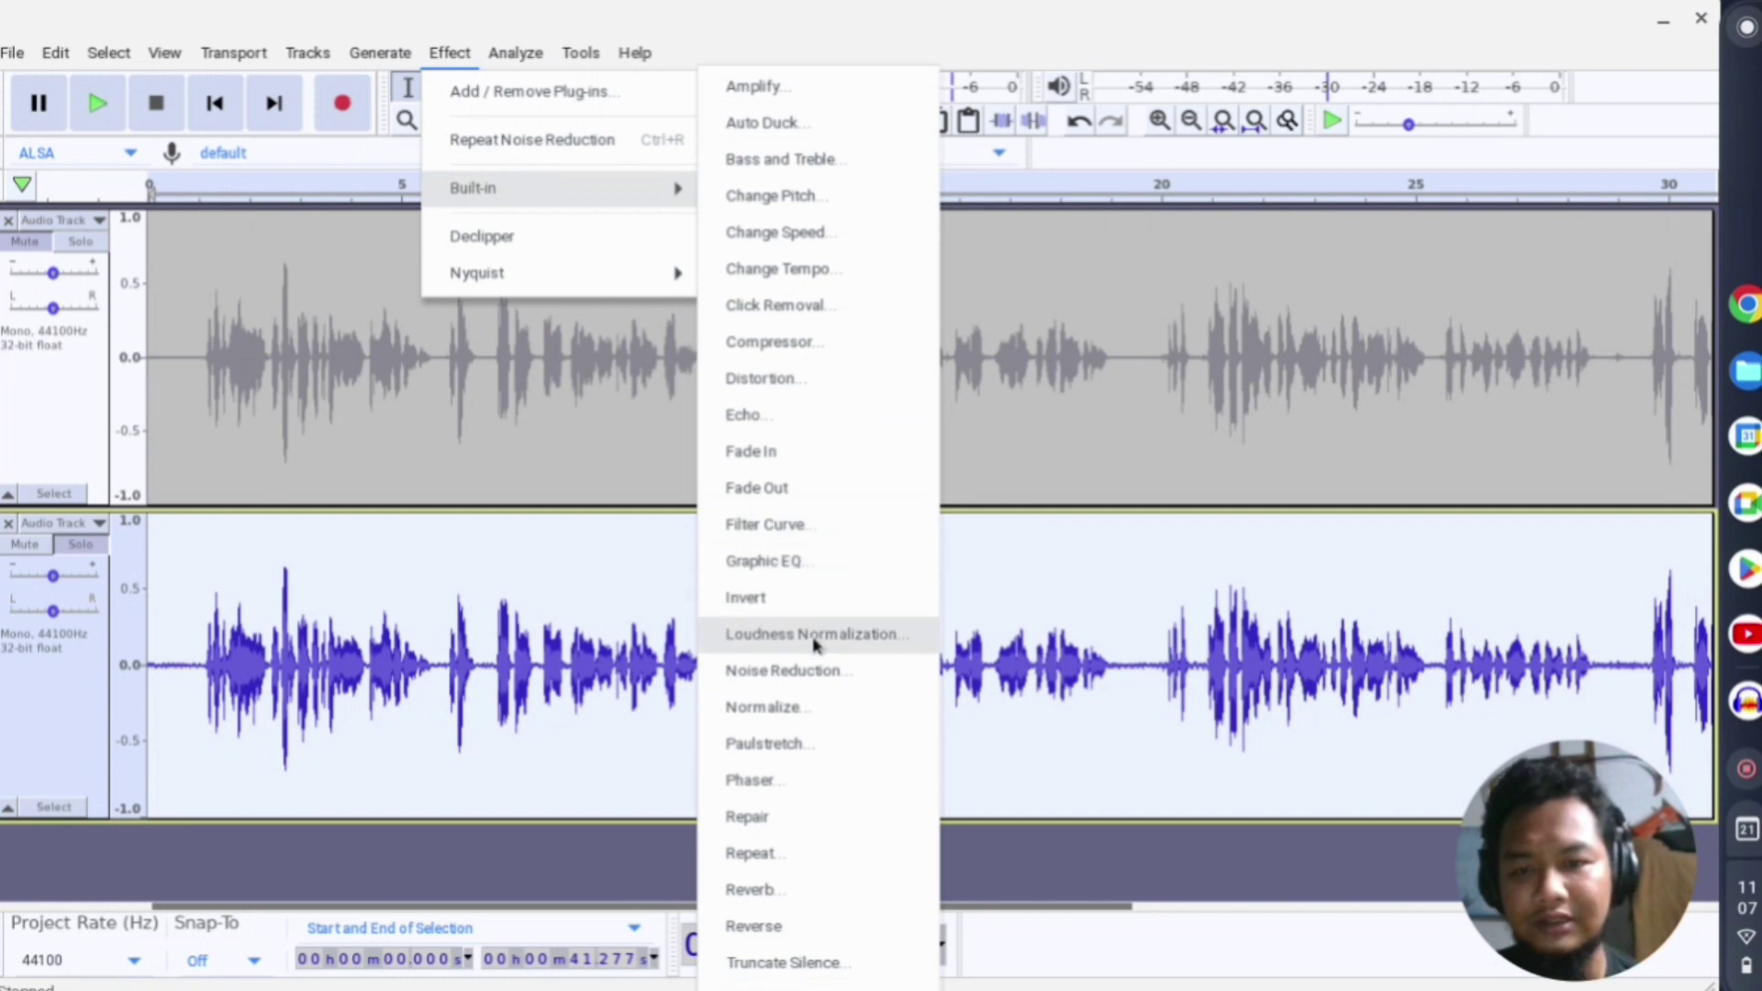
click(810, 673)
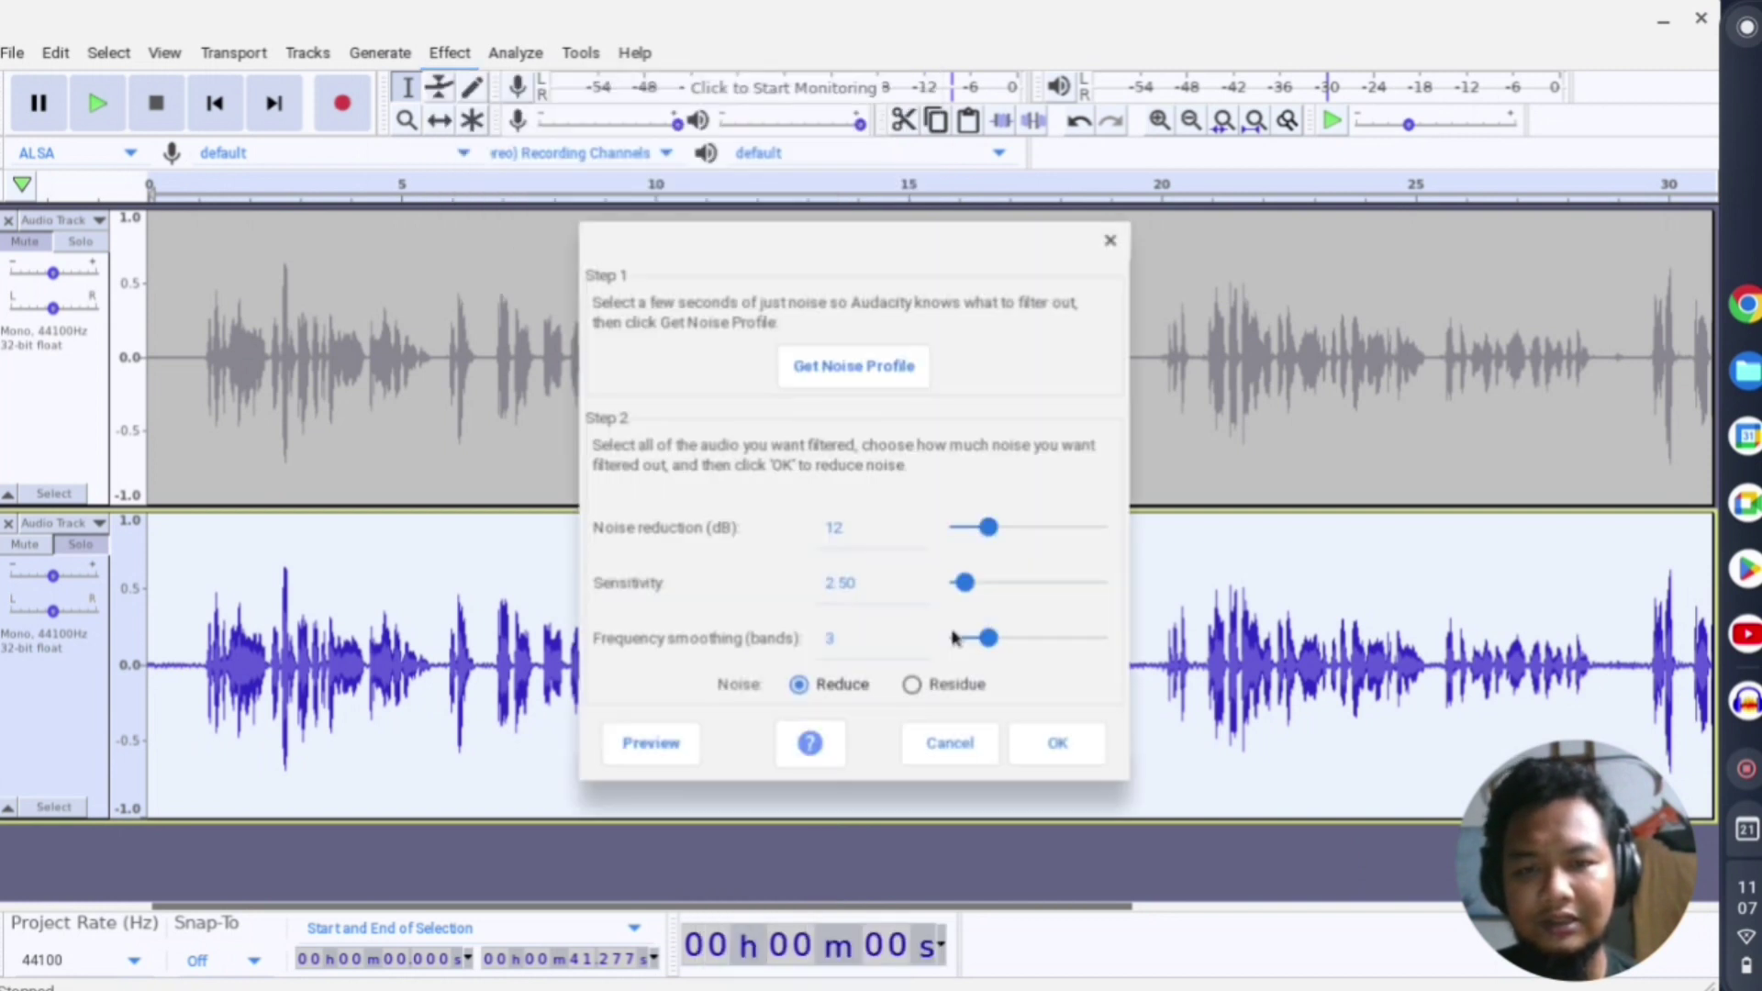
click(1061, 751)
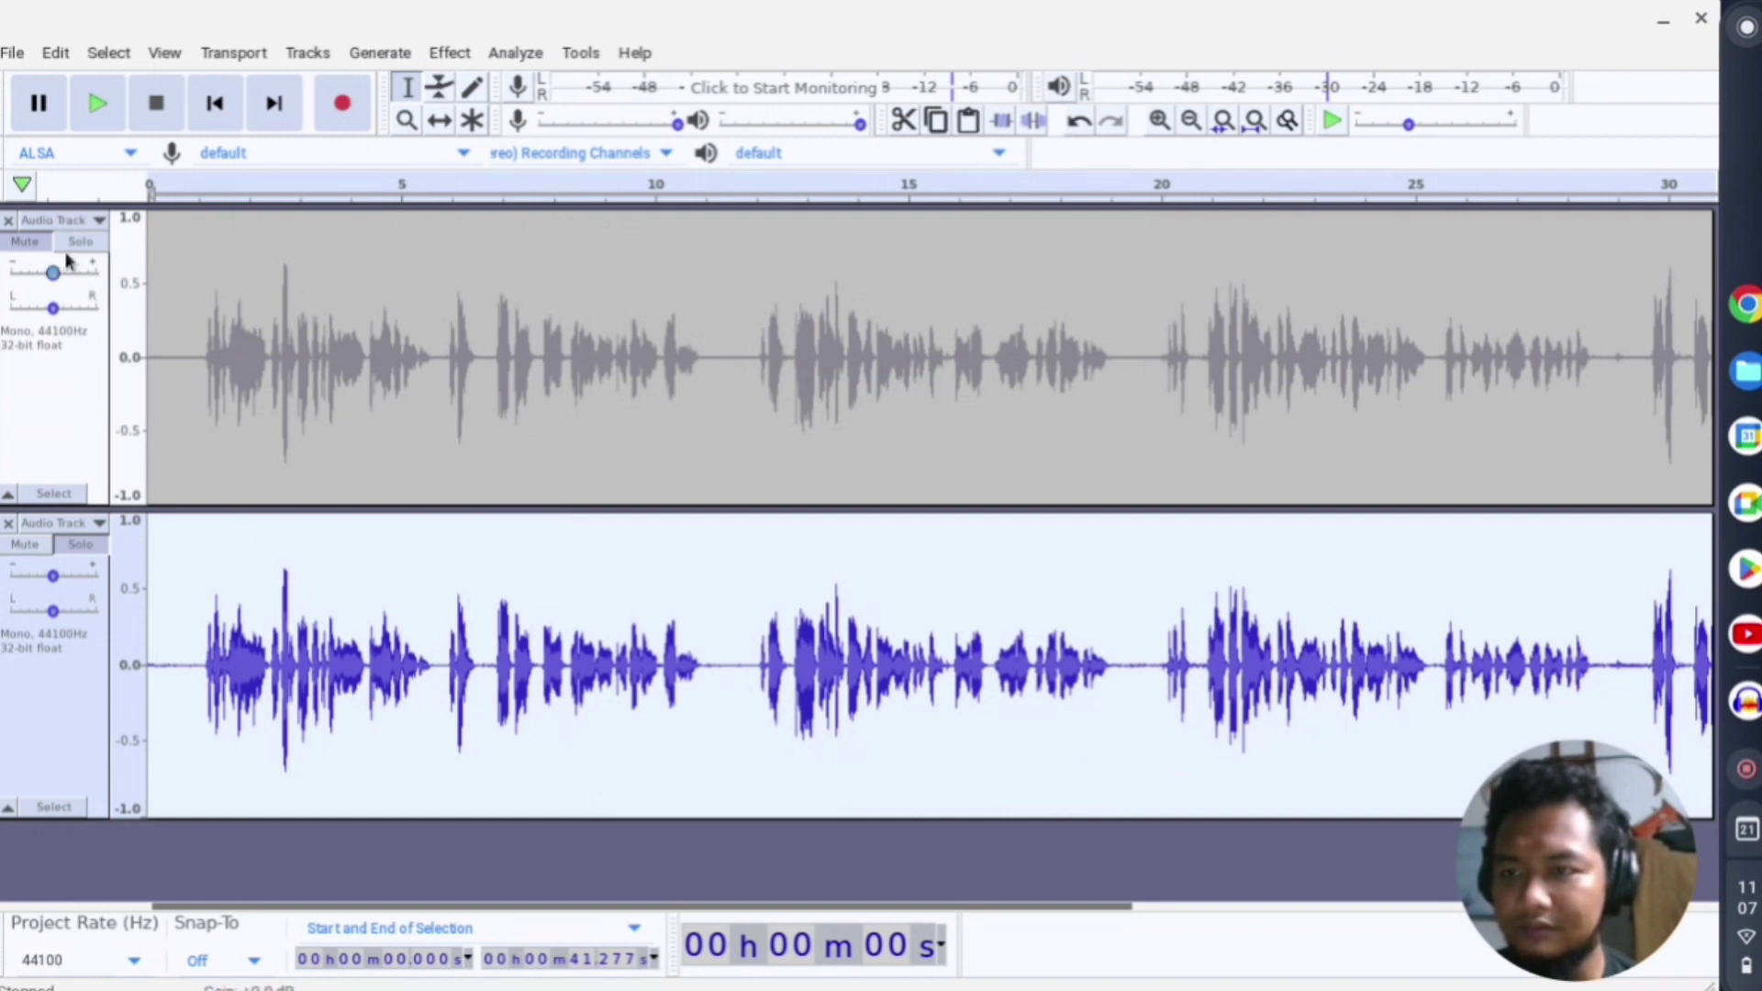
Clear the mute and solo states, show both tracks as spectrograms, deselect the audio, and compare the noise left in the silent gaps
click(34, 245)
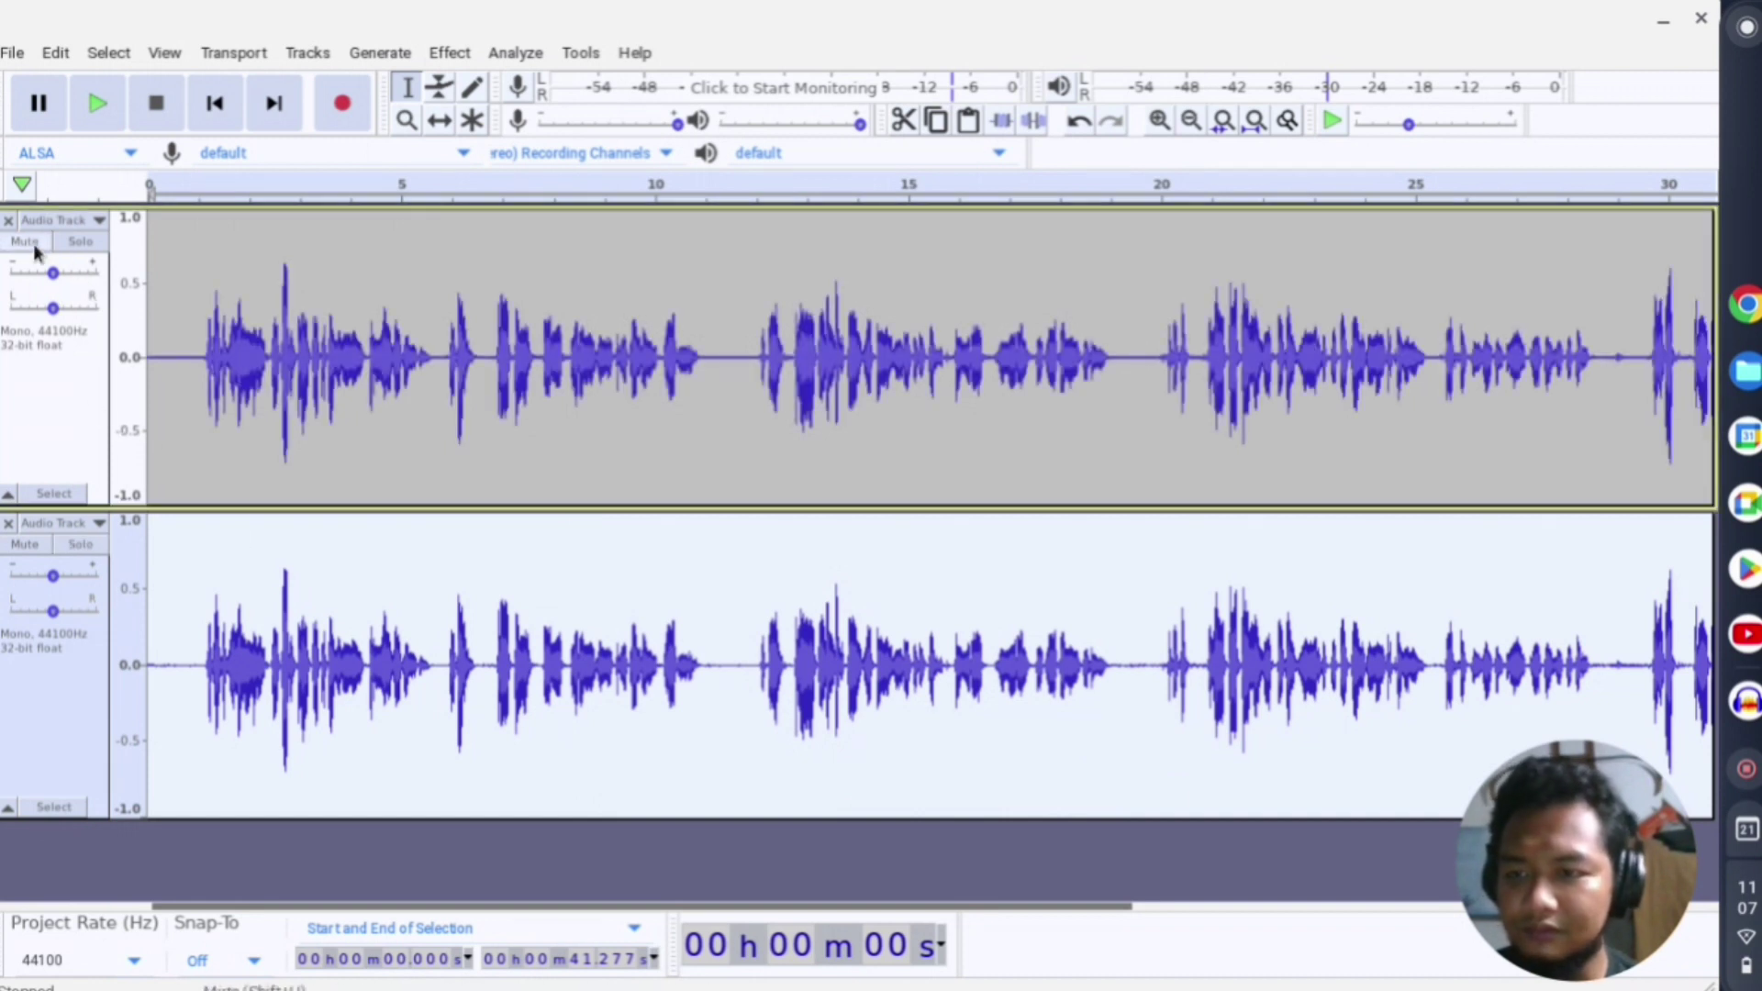
click(98, 226)
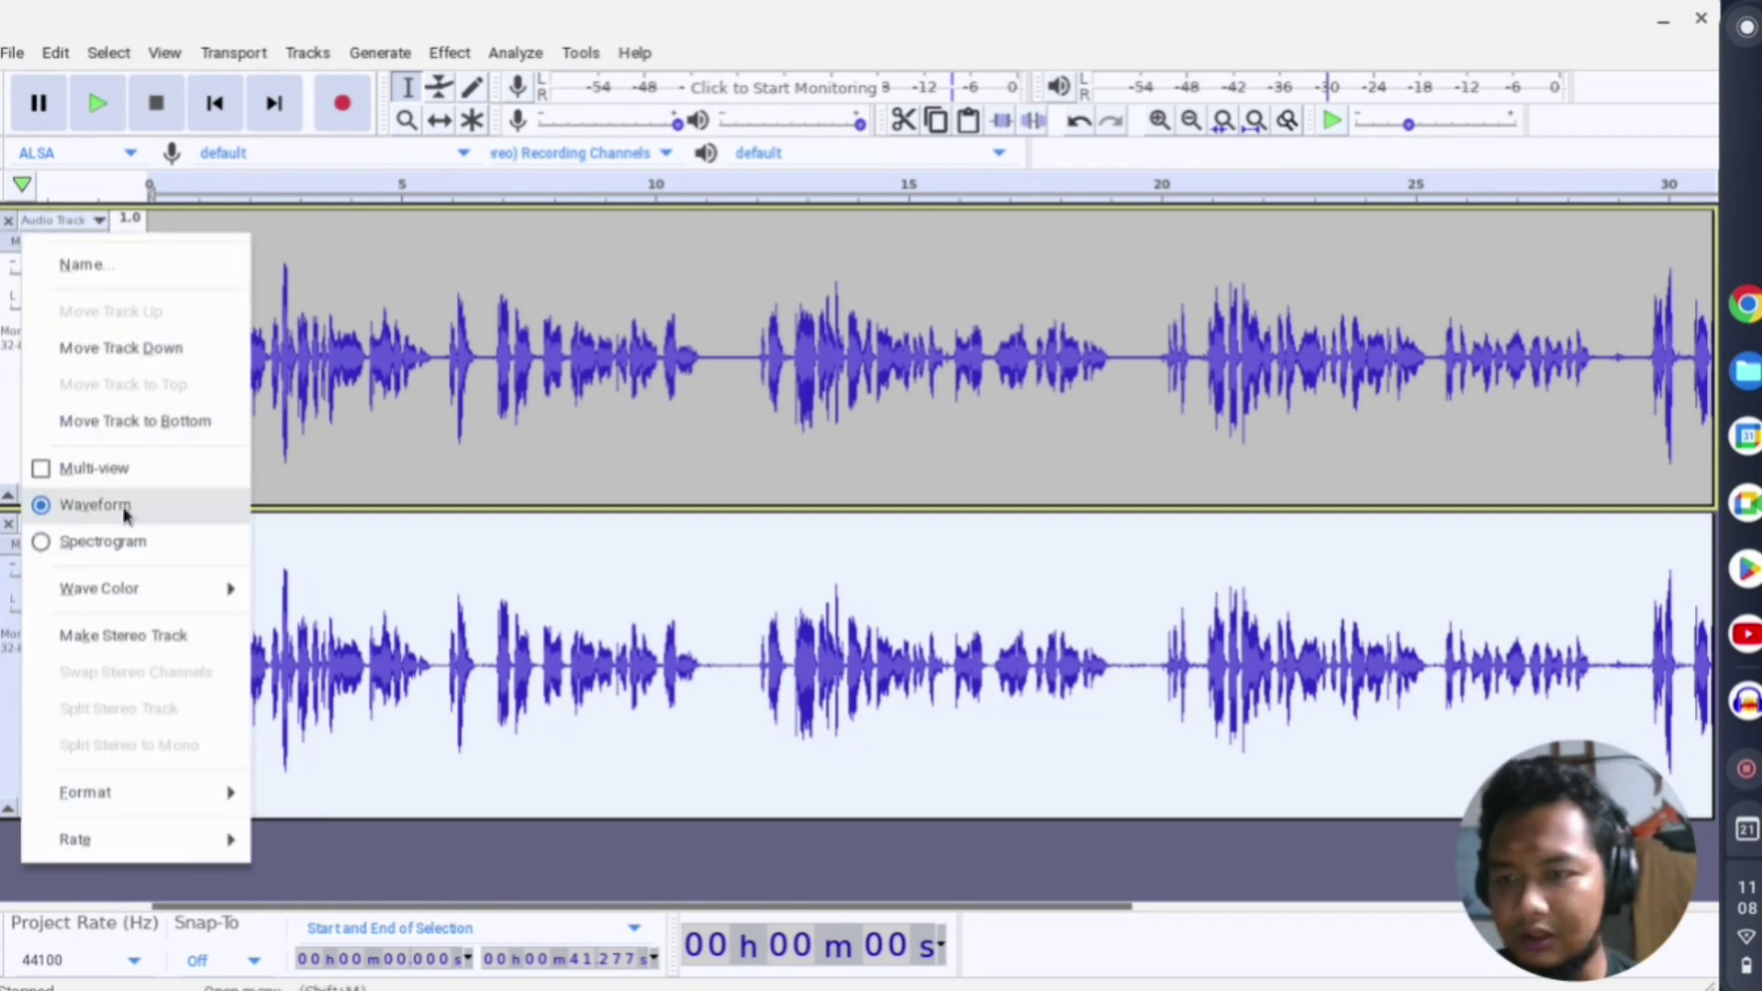
click(122, 544)
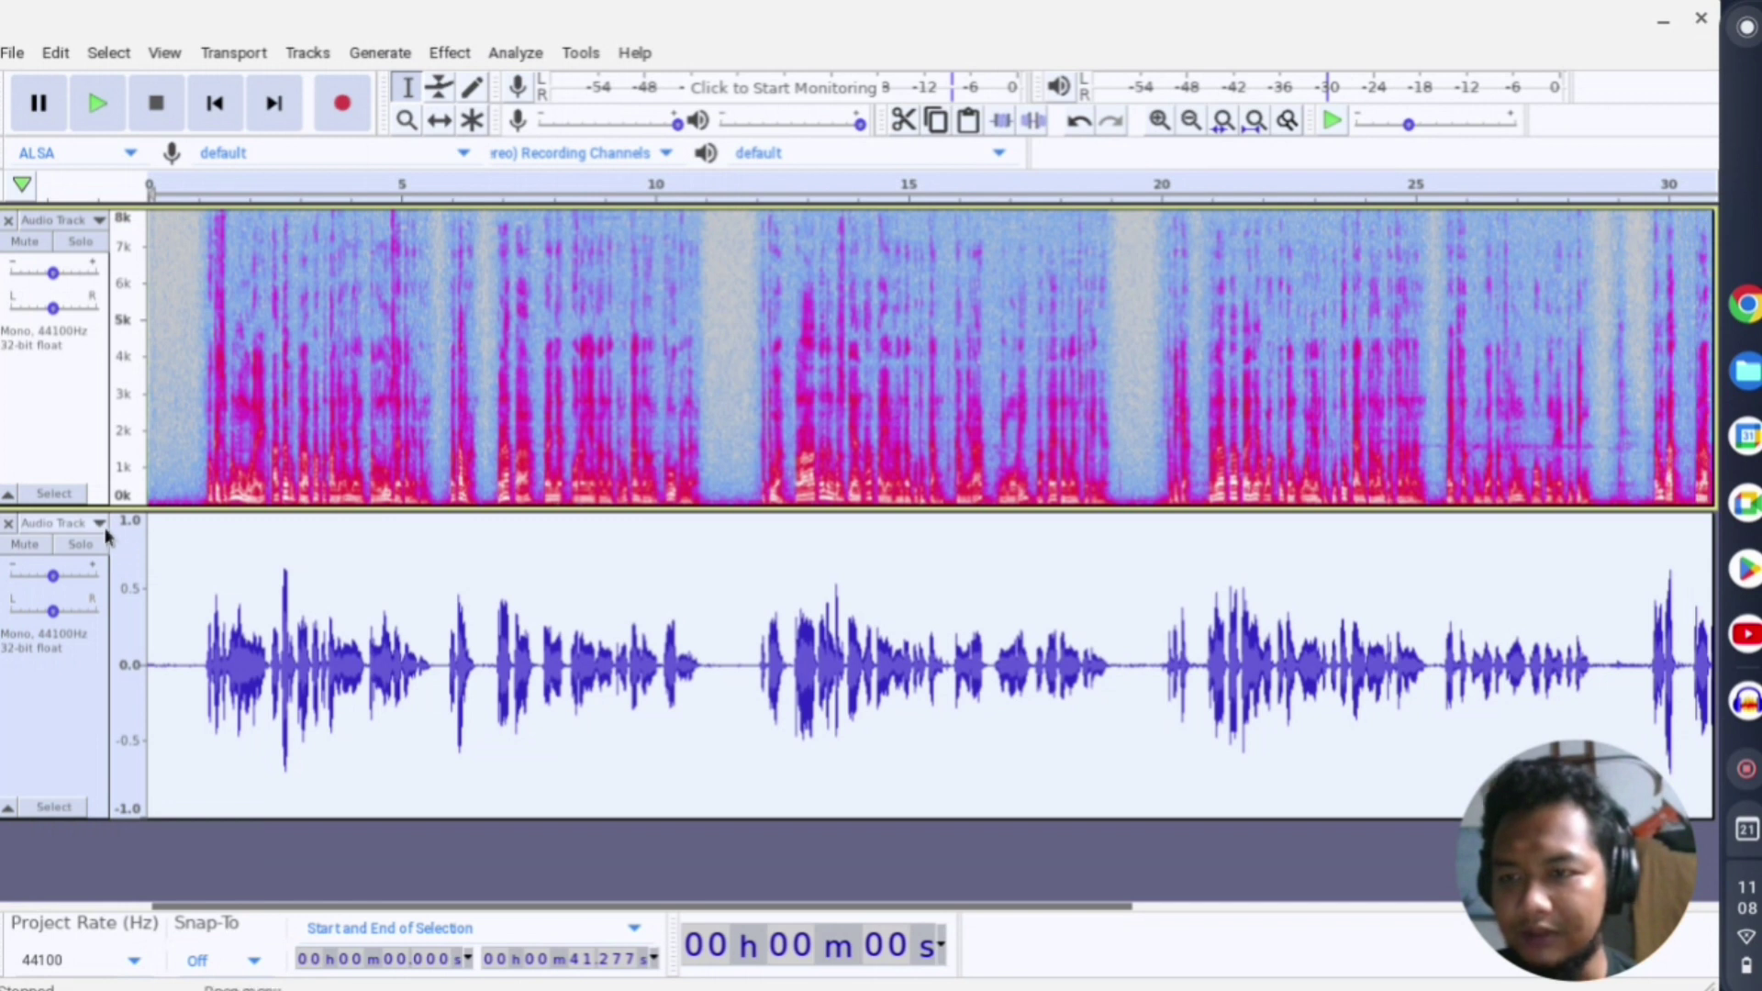
click(99, 529)
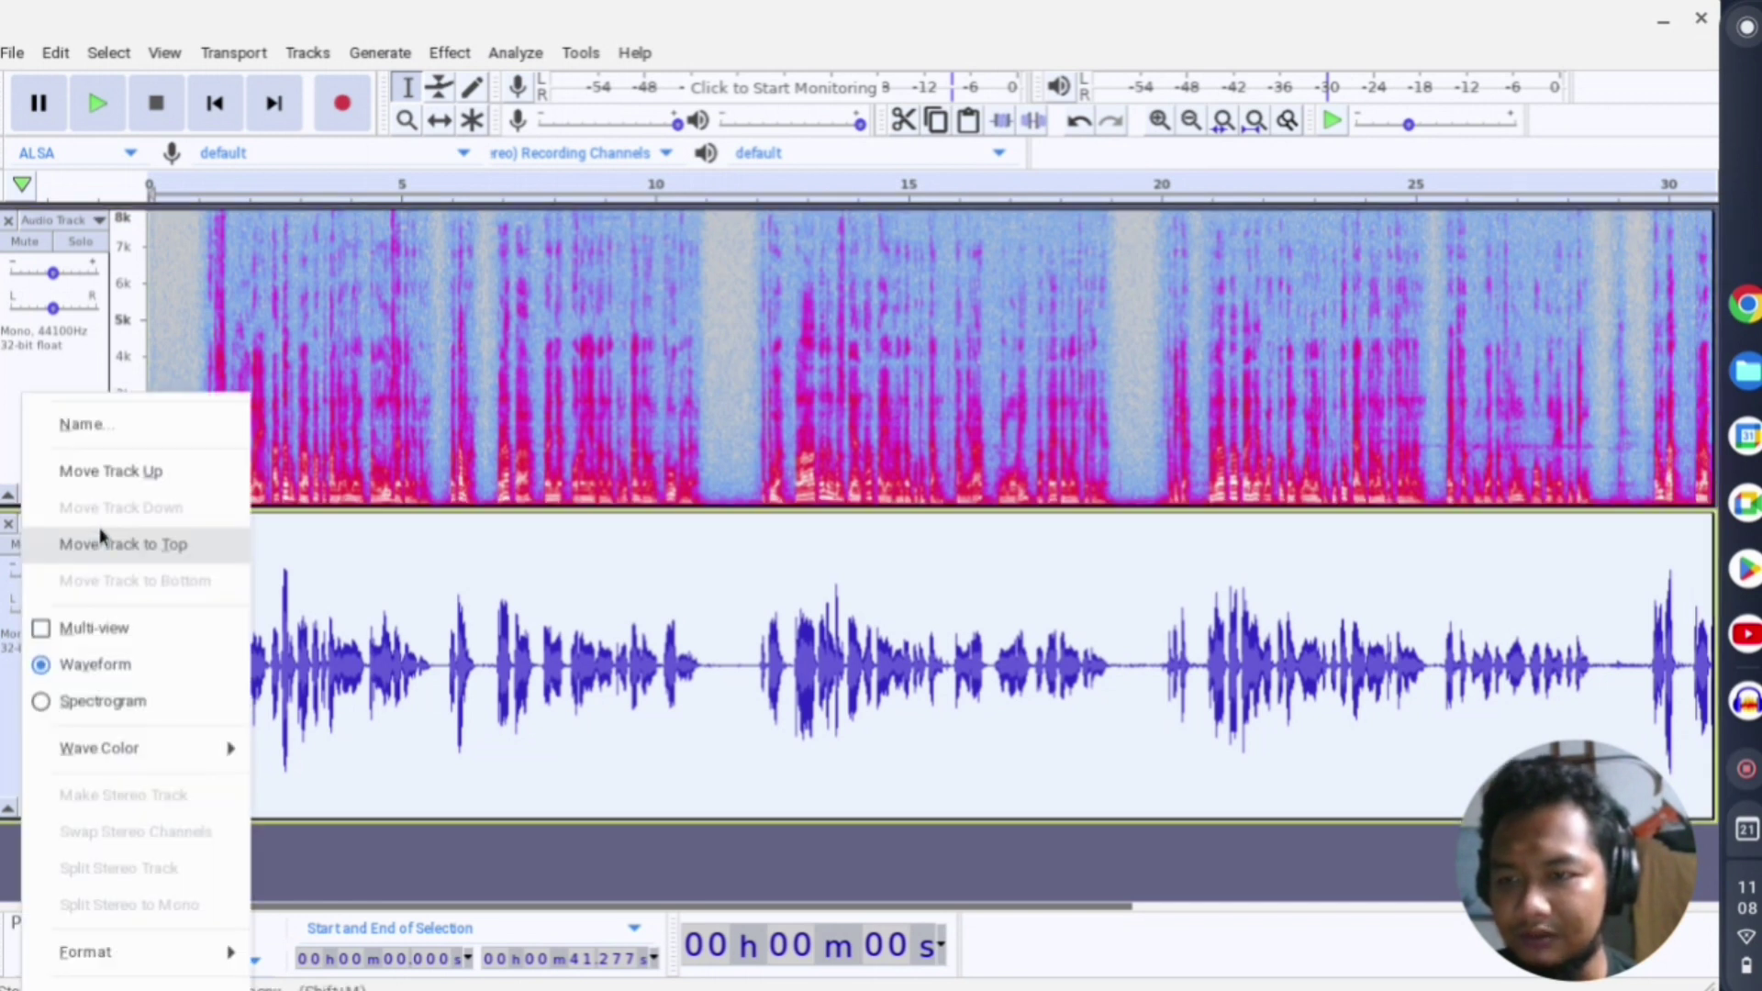
click(124, 702)
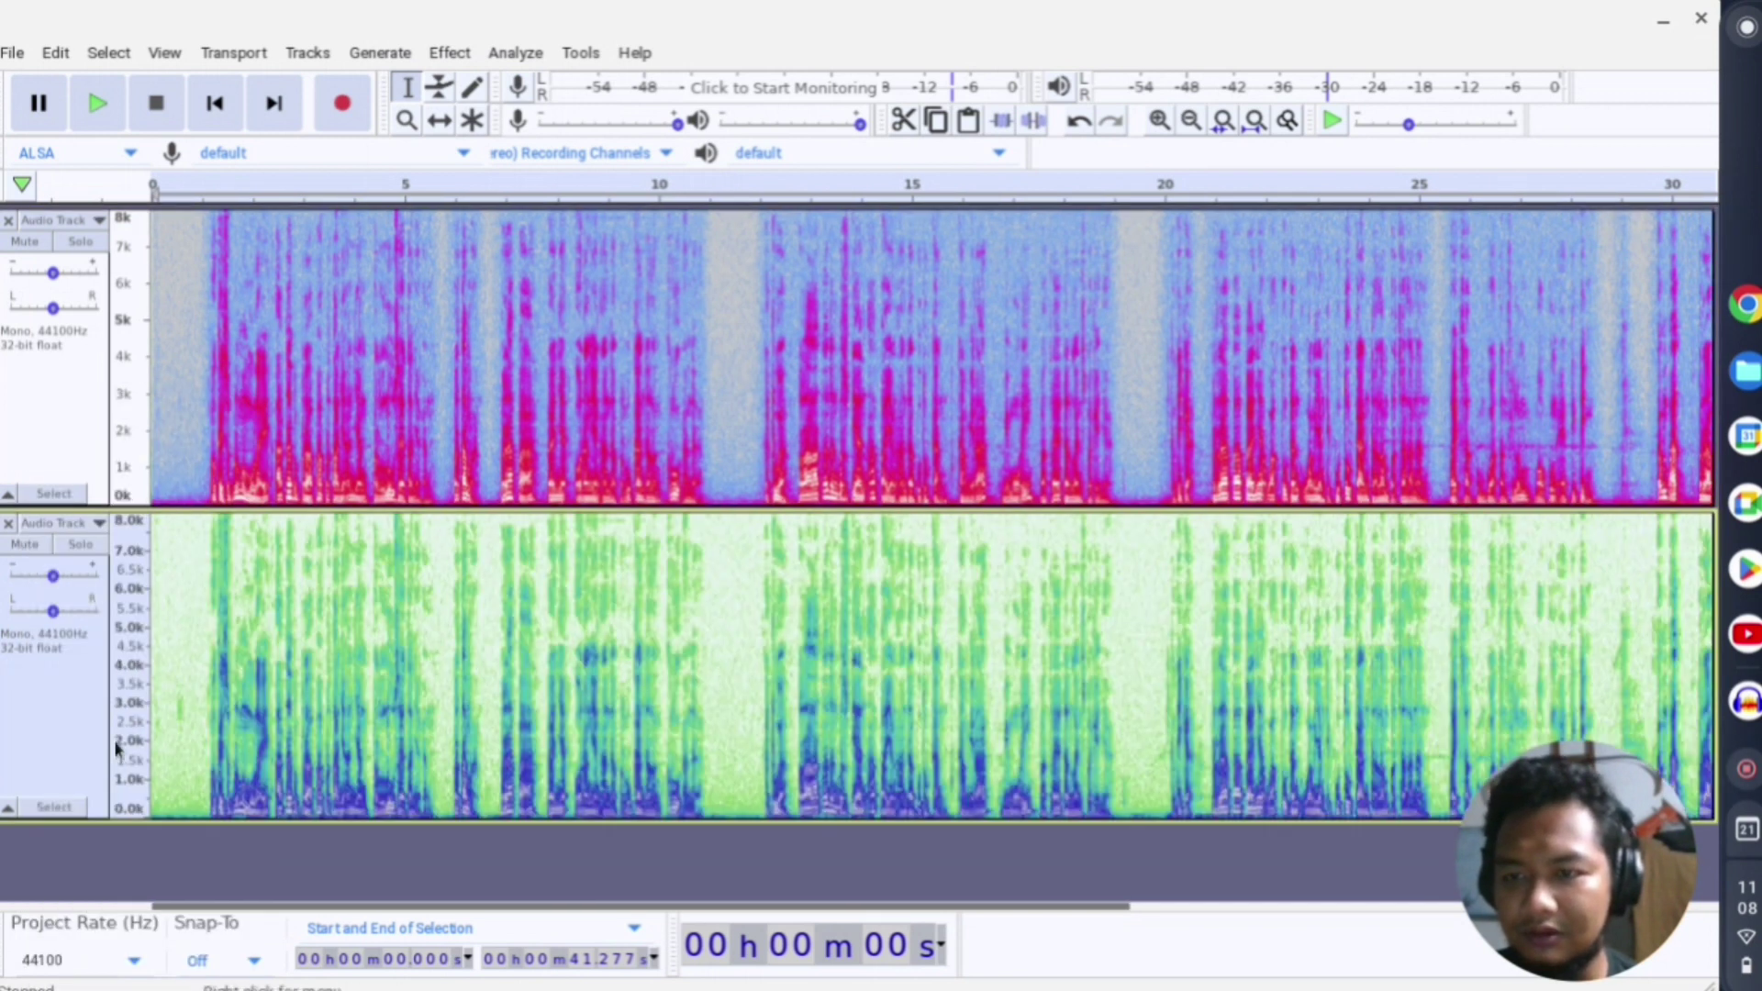
click(139, 854)
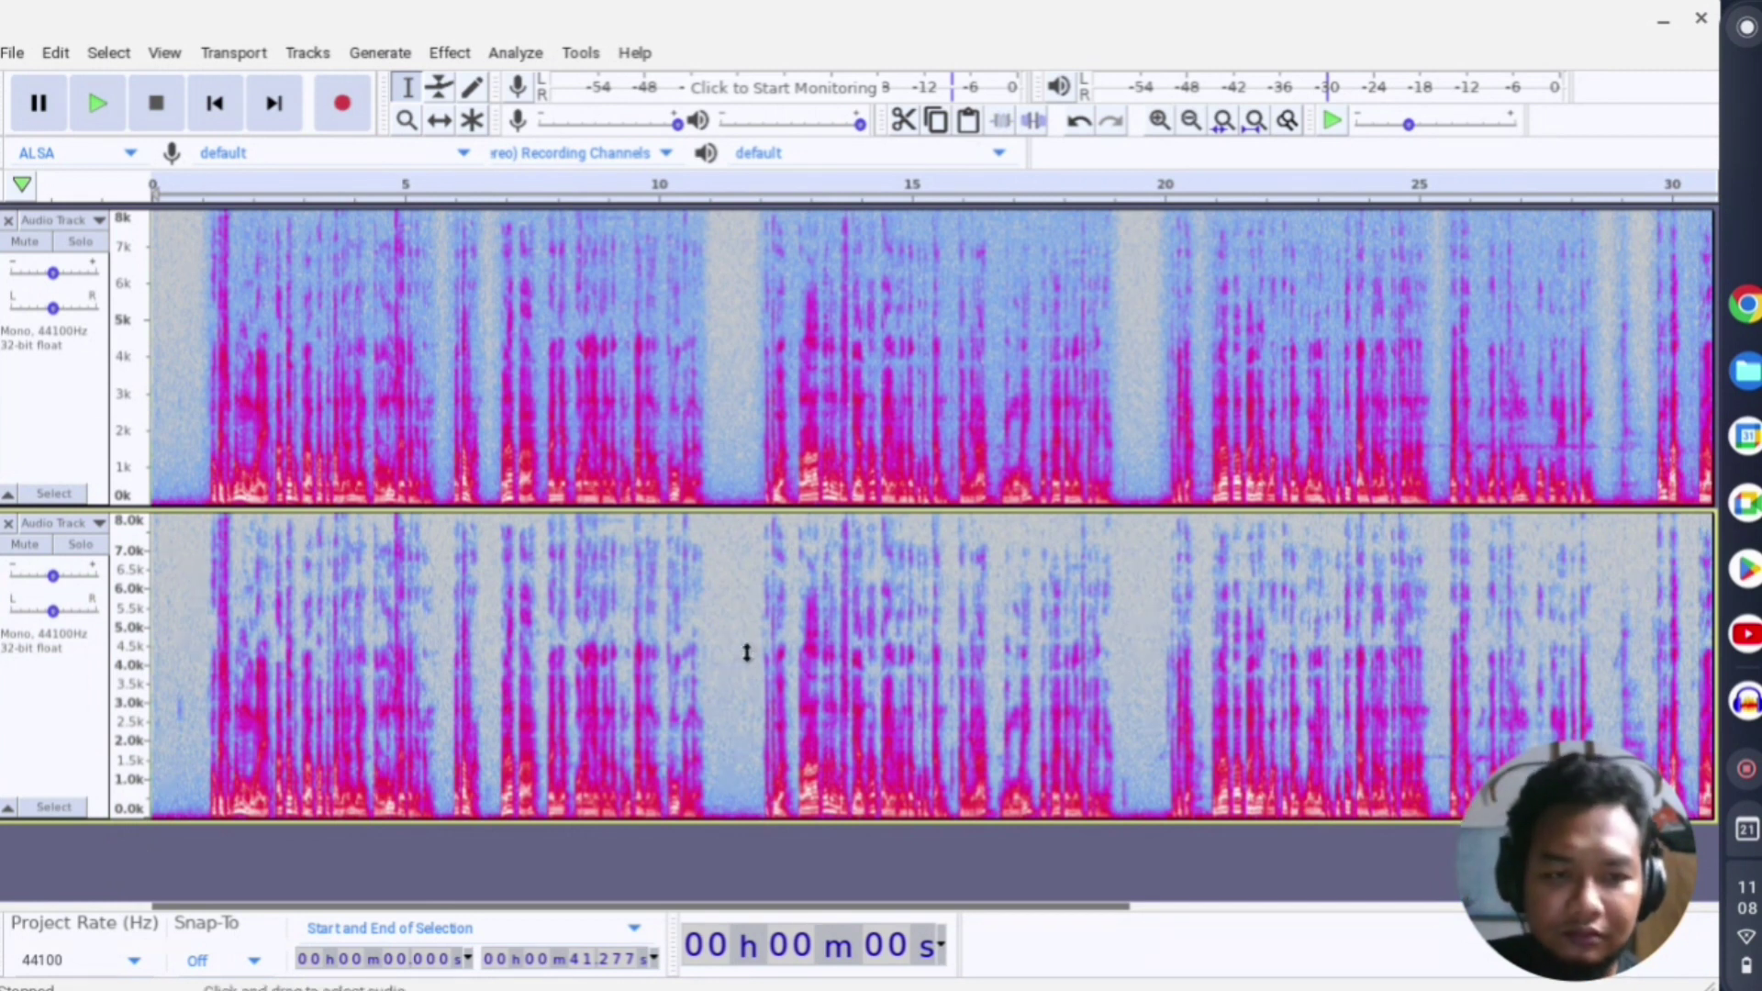
scroll(747, 653, right, 3)
scroll(747, 653, left, 3)
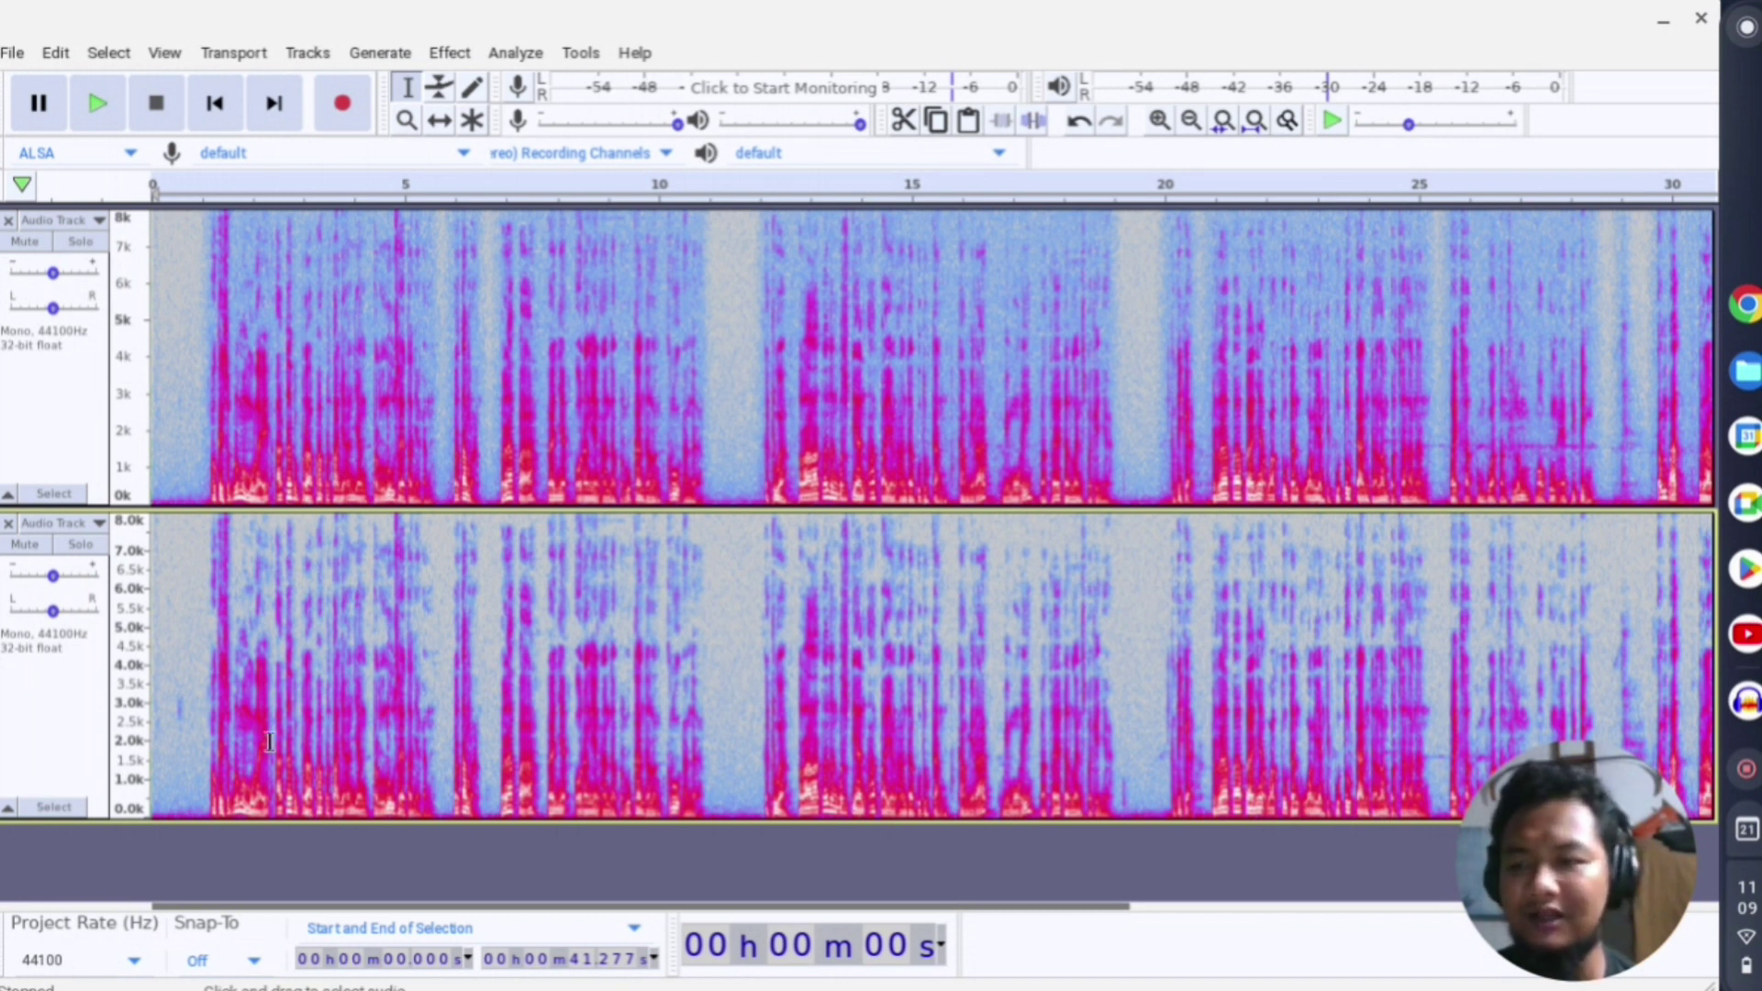
Return both the lower and upper tracks to the waveform view
click(98, 524)
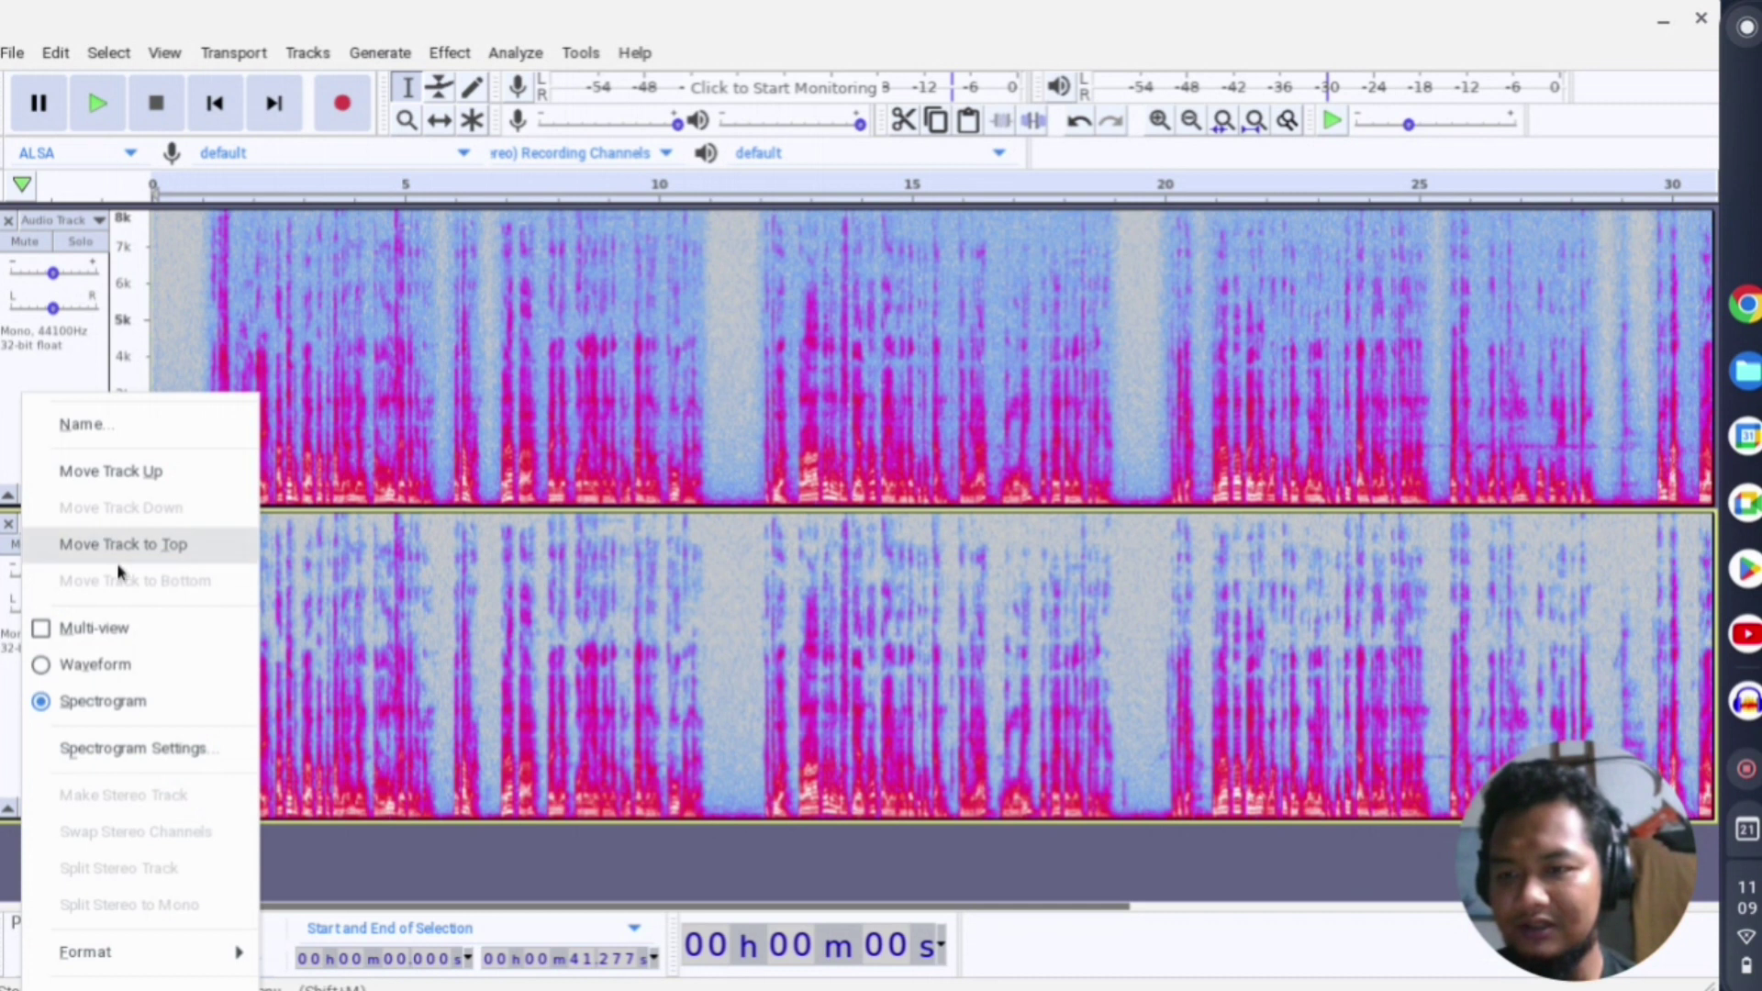
click(117, 664)
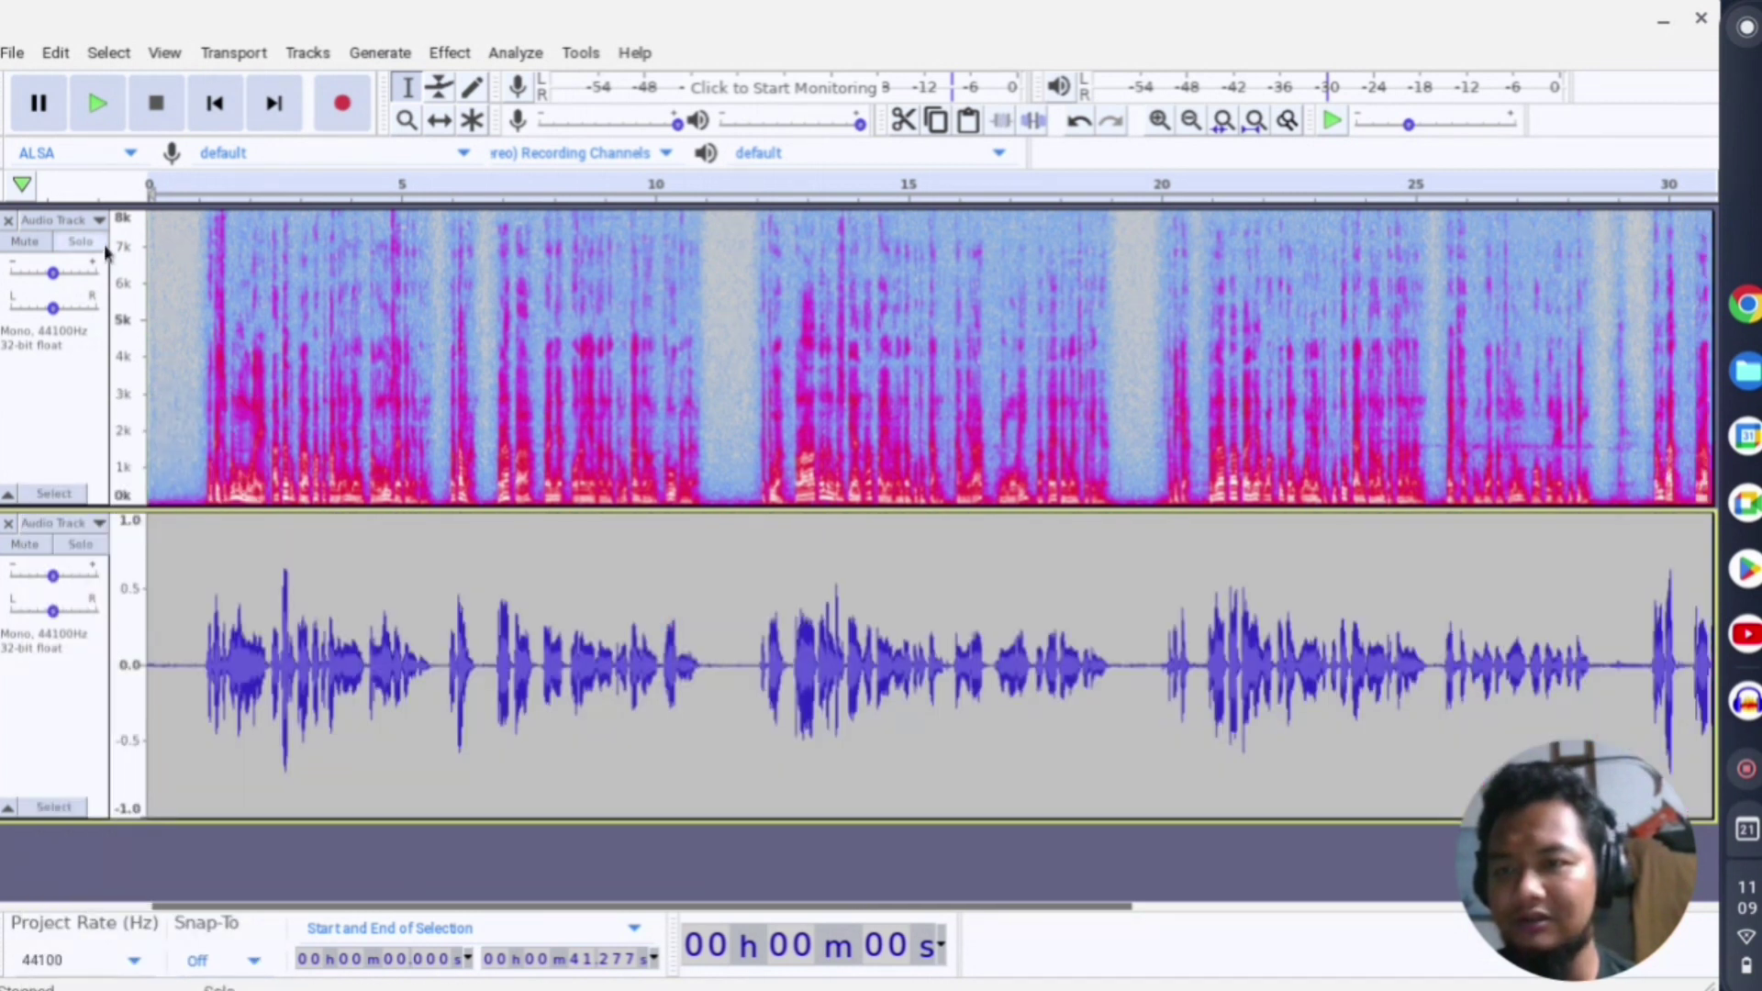
click(98, 222)
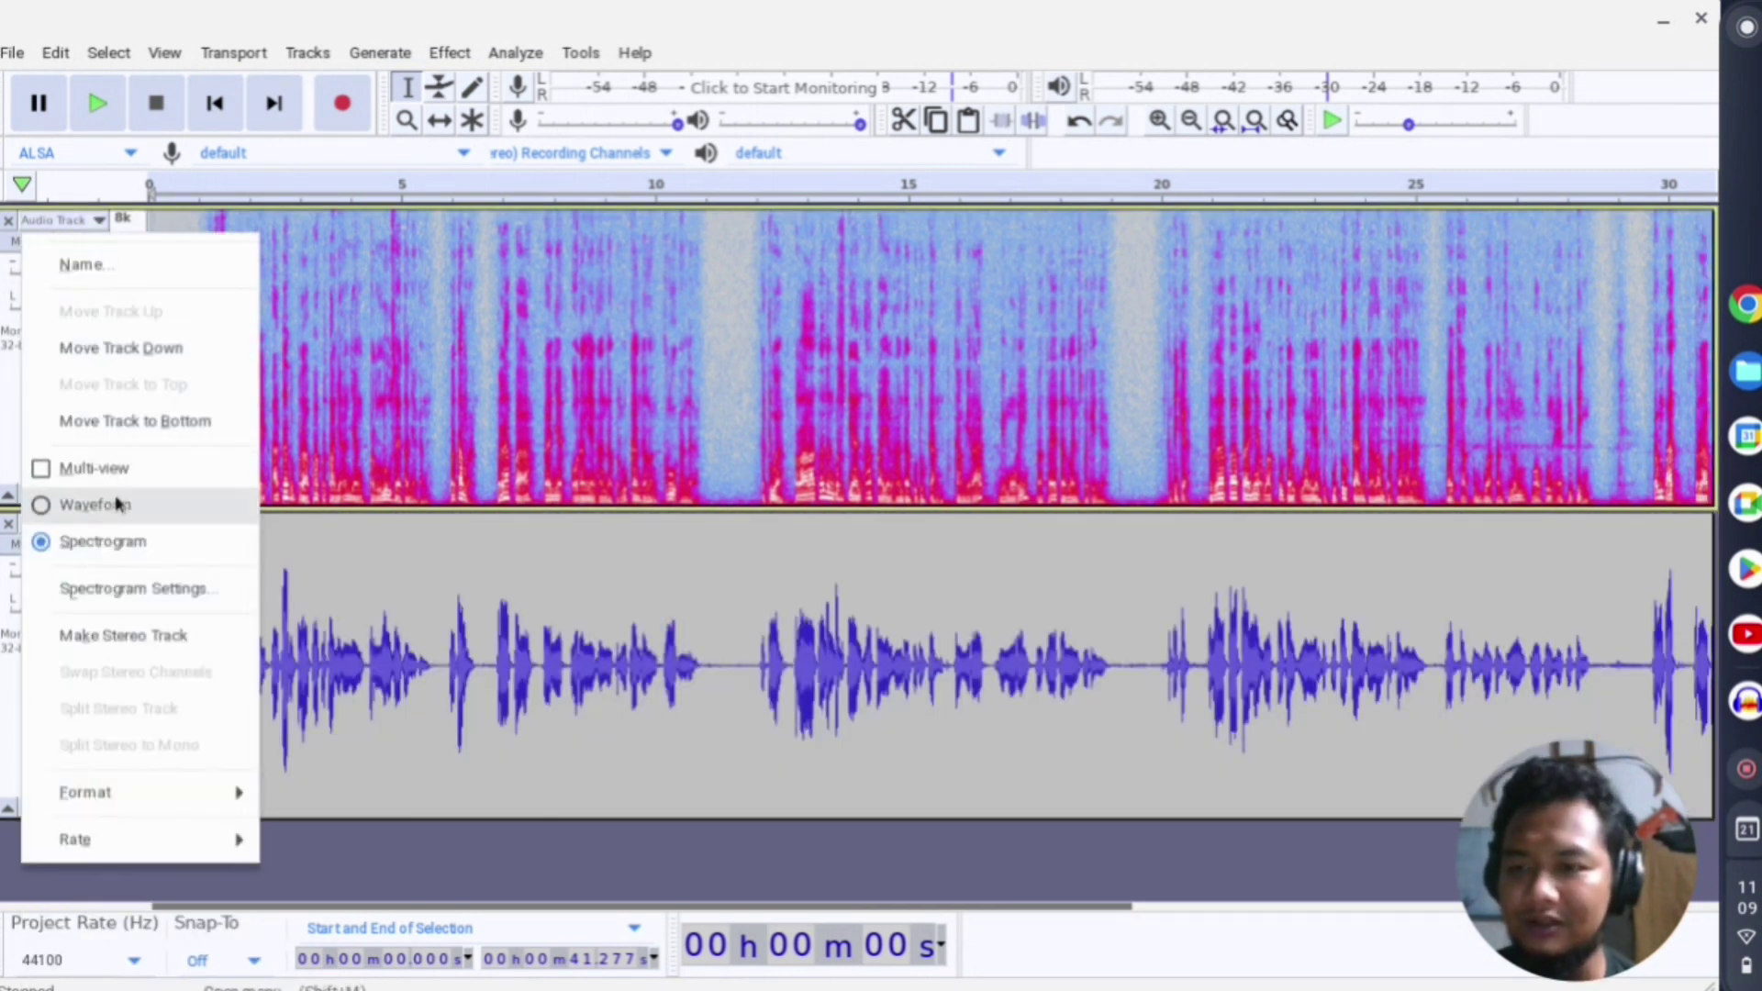
click(117, 503)
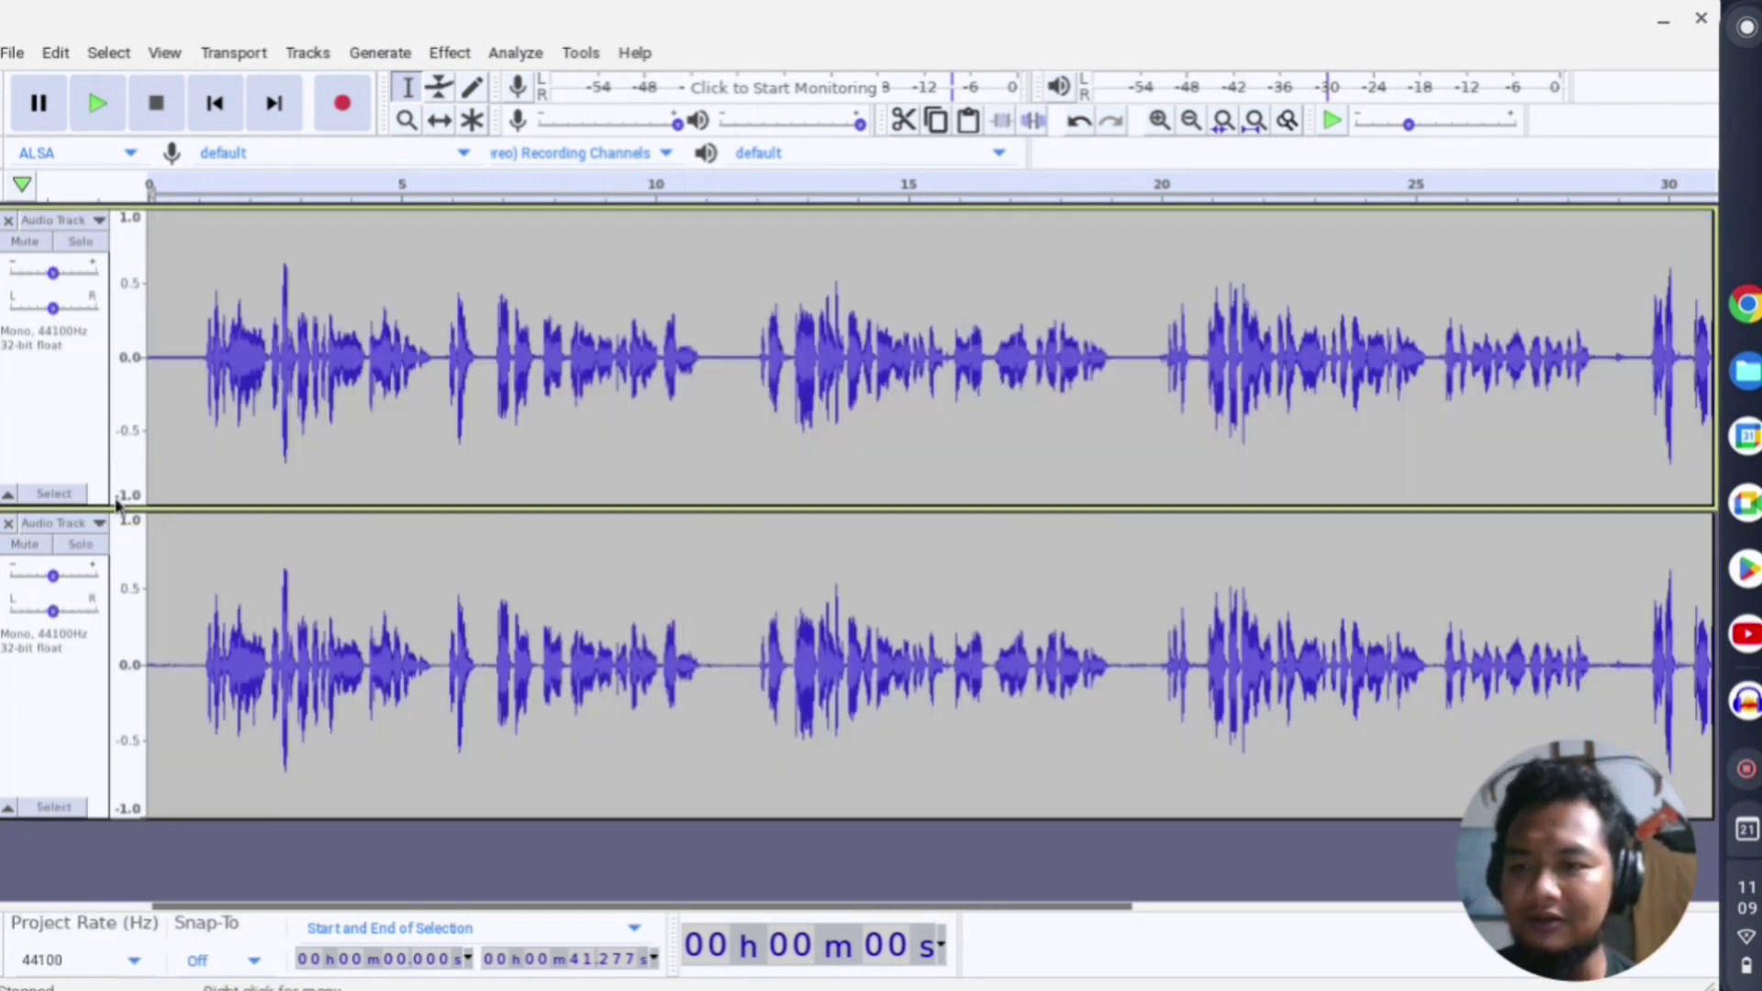
Solo the noise-gated upper track and play it from the start to about 28 s
click(81, 242)
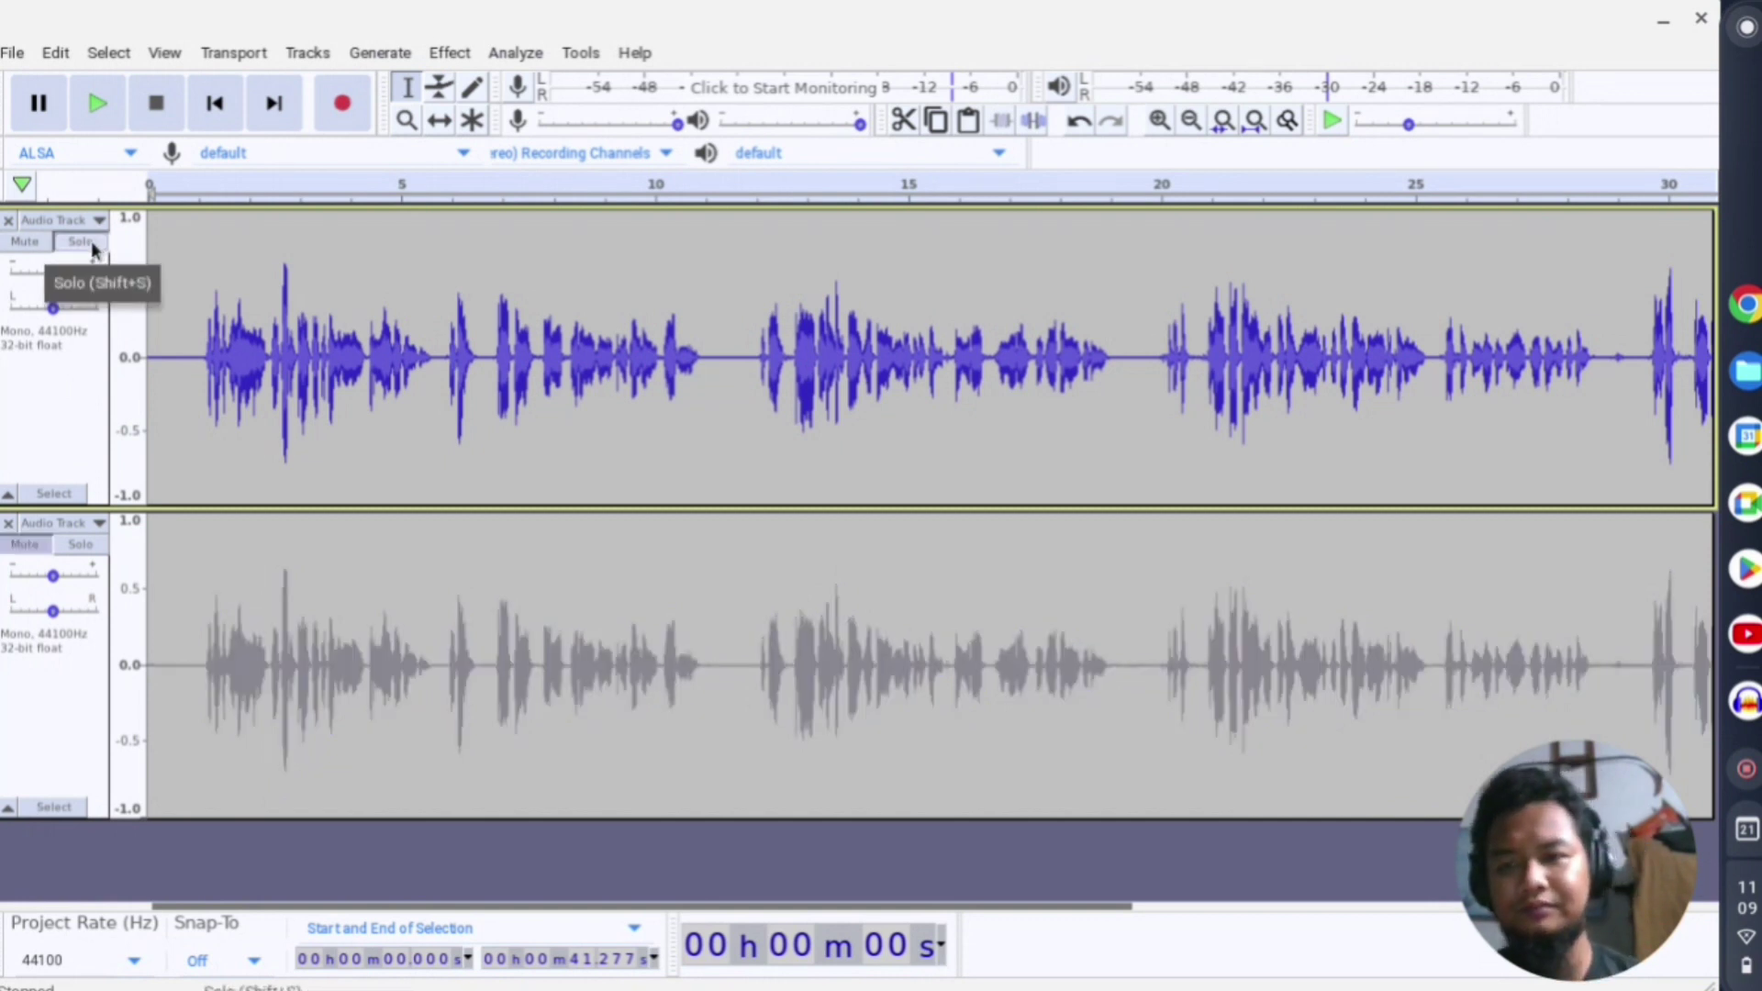
key(space)
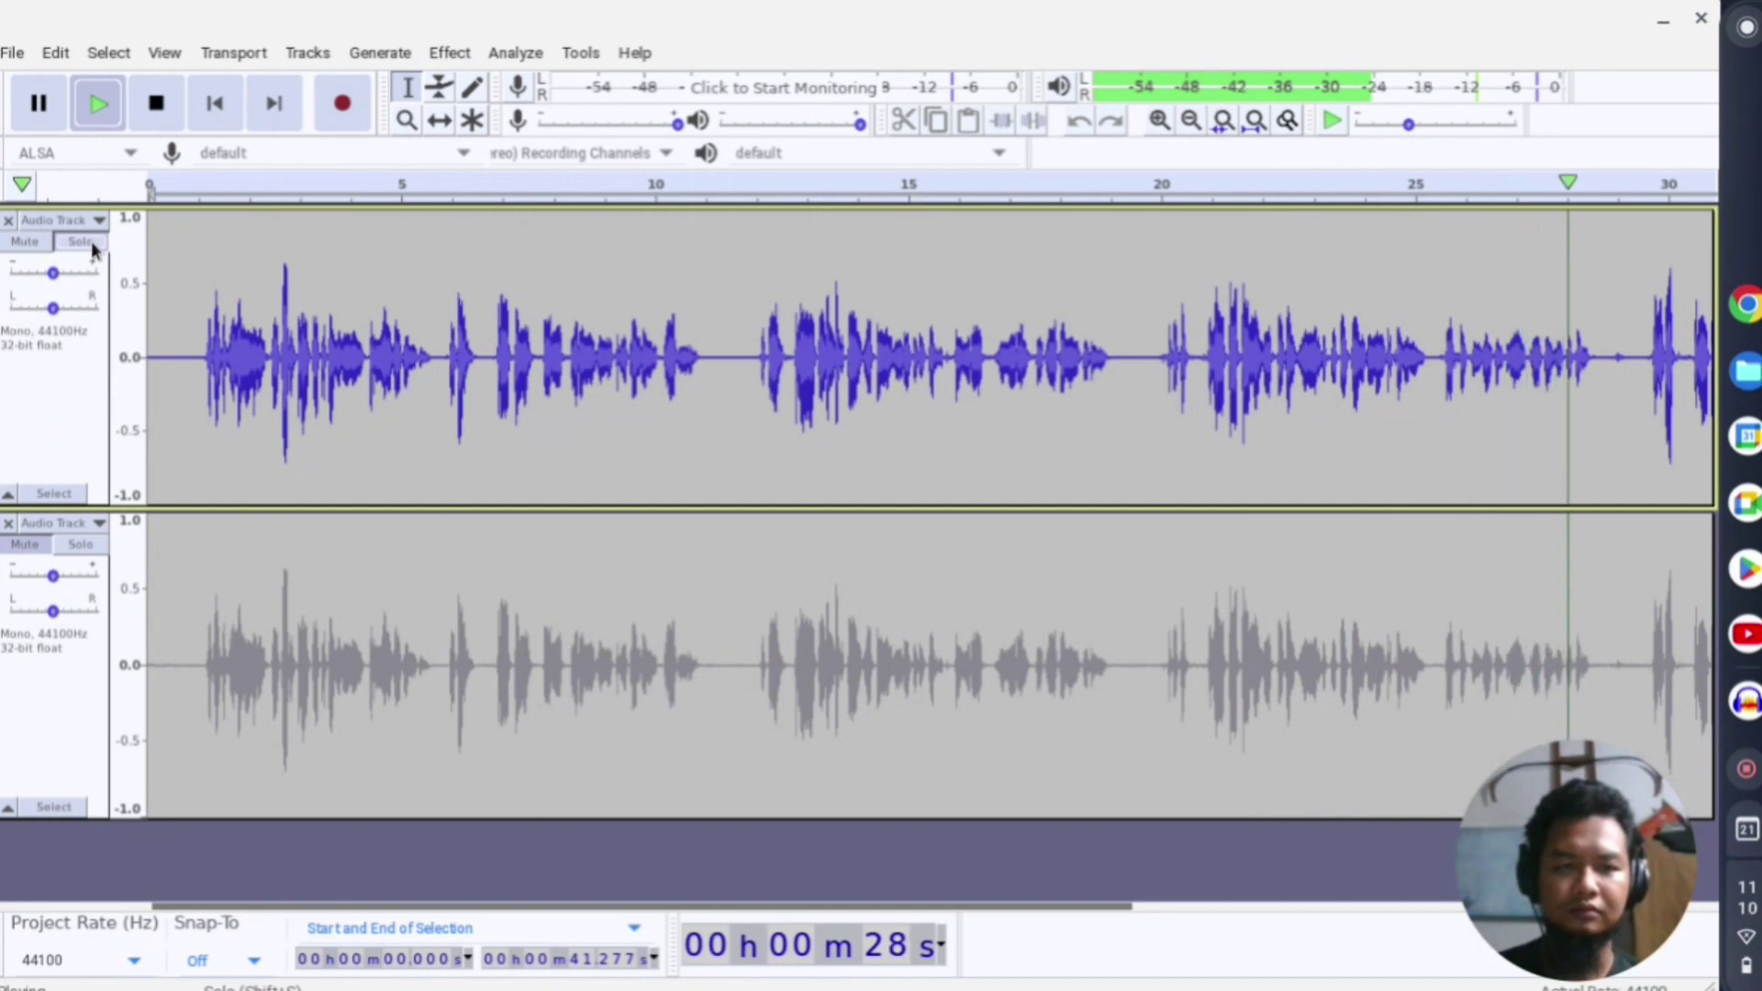
key(space)
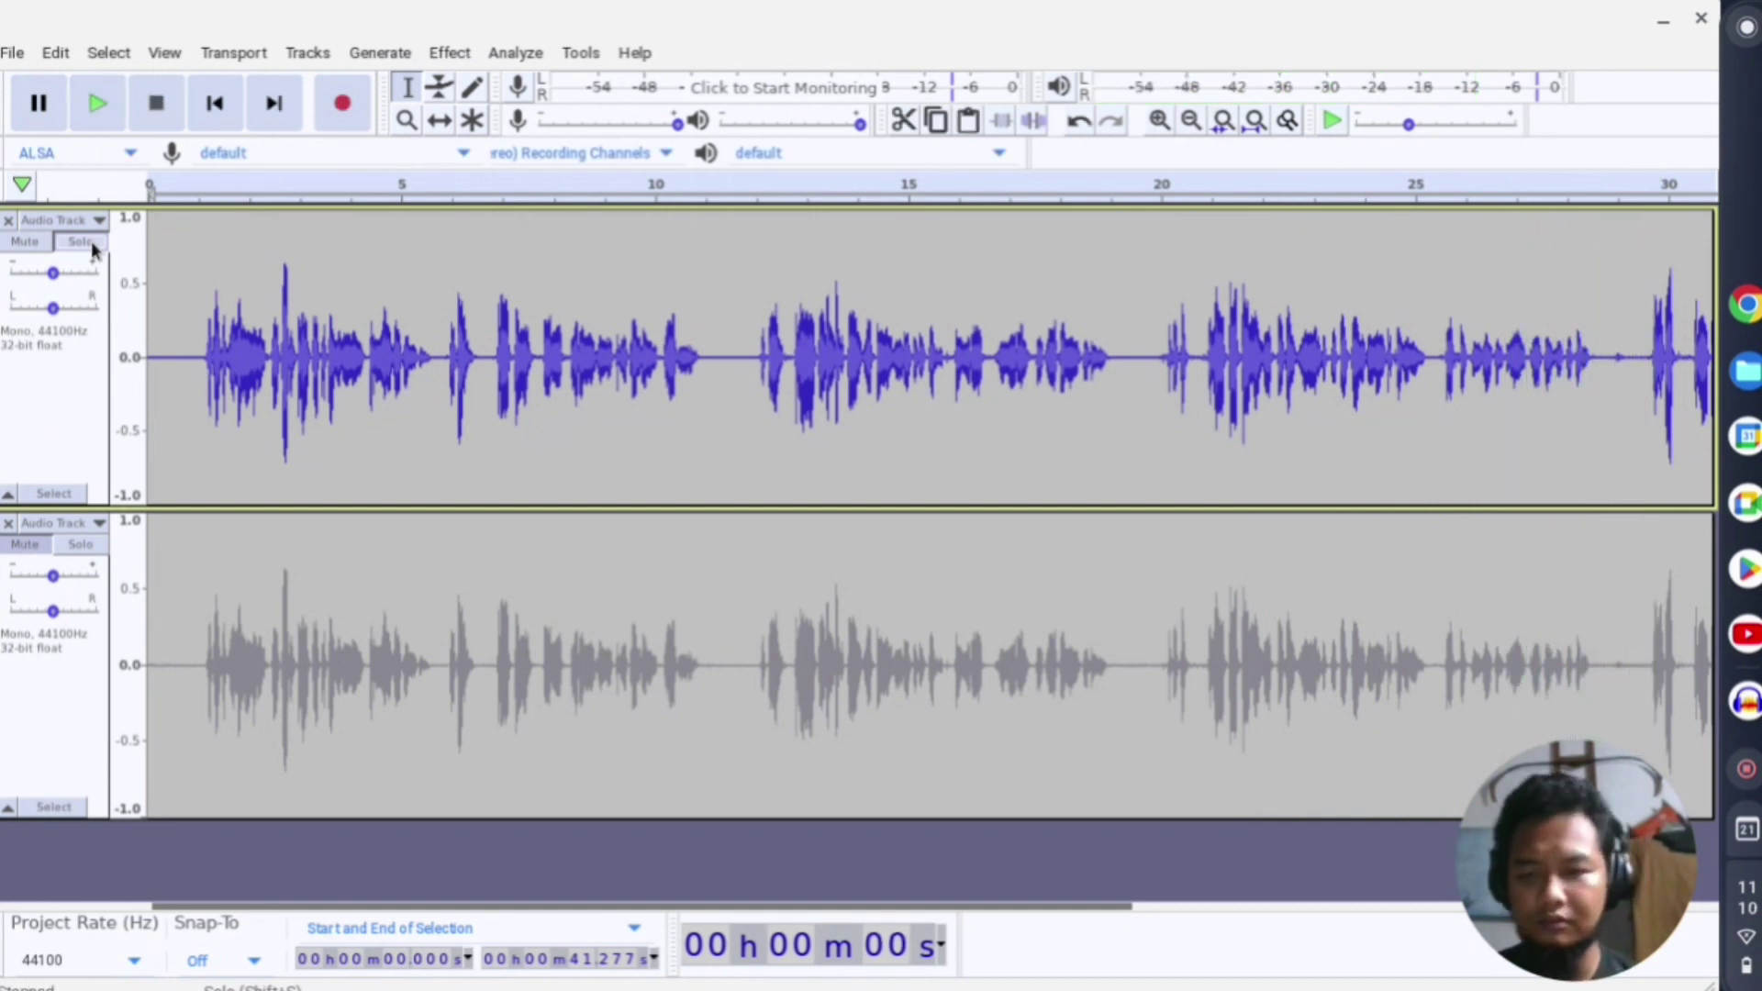
Solo and select the noise-reduced lower track, play its first 28 s or so, and turn its solo off again
click(88, 242)
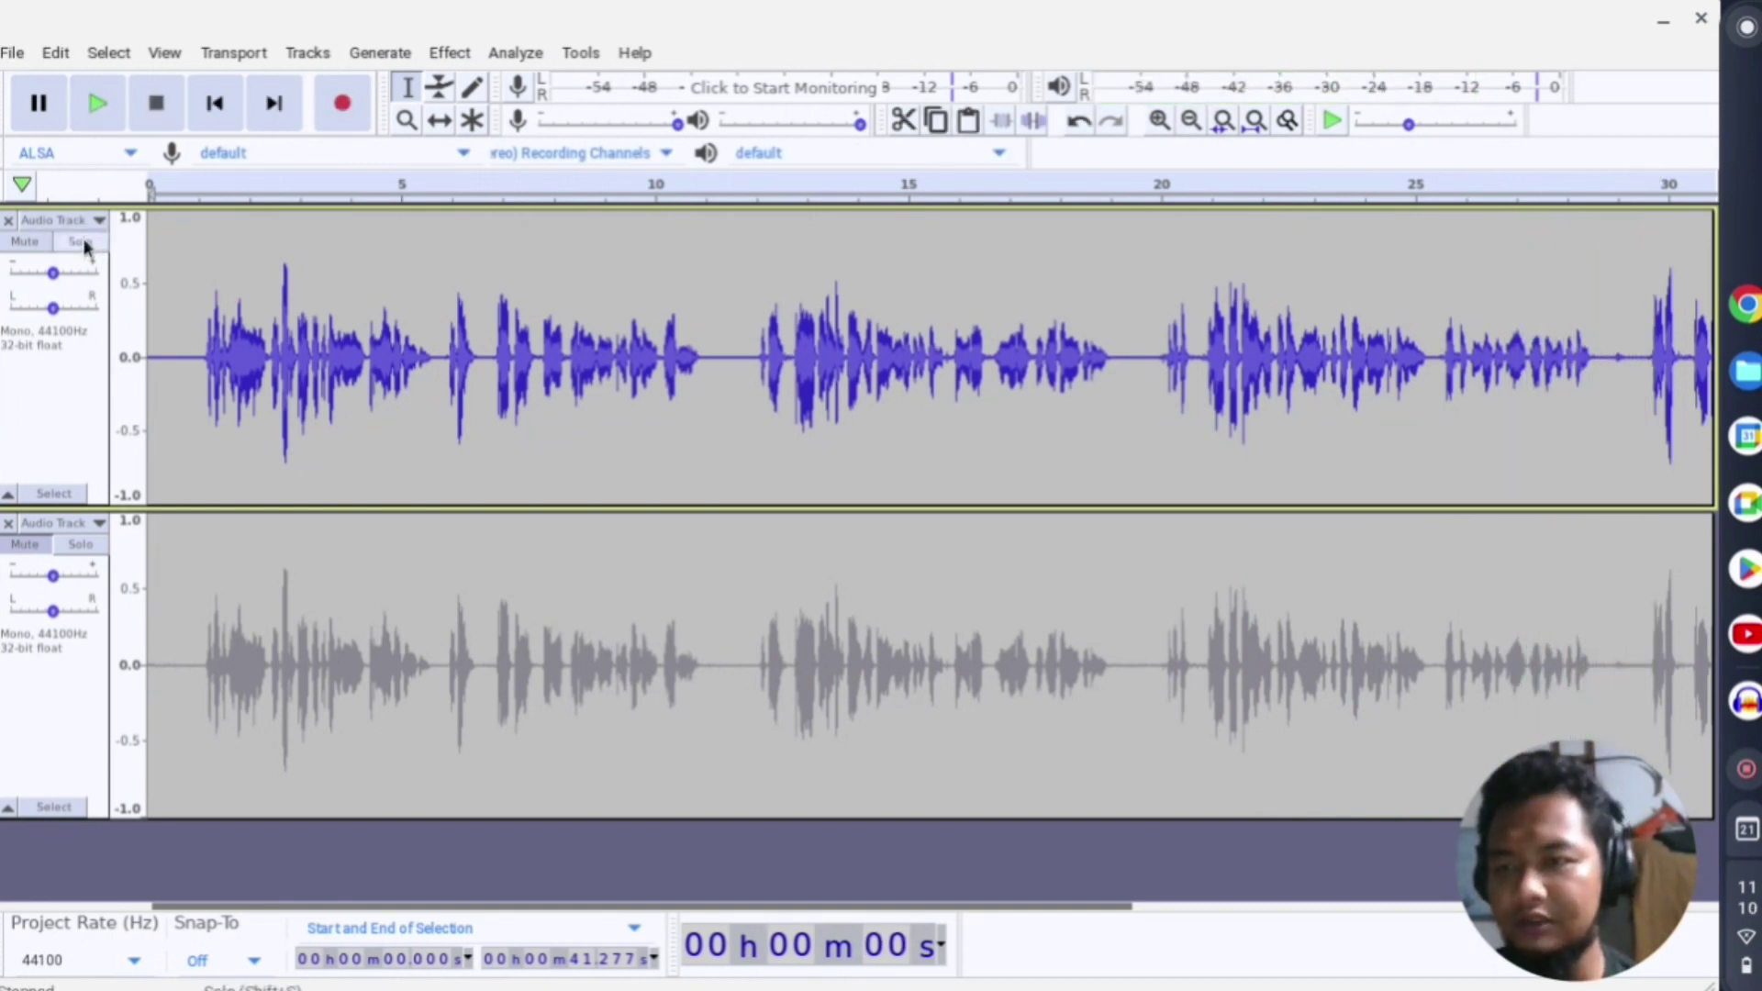
click(82, 240)
click(78, 545)
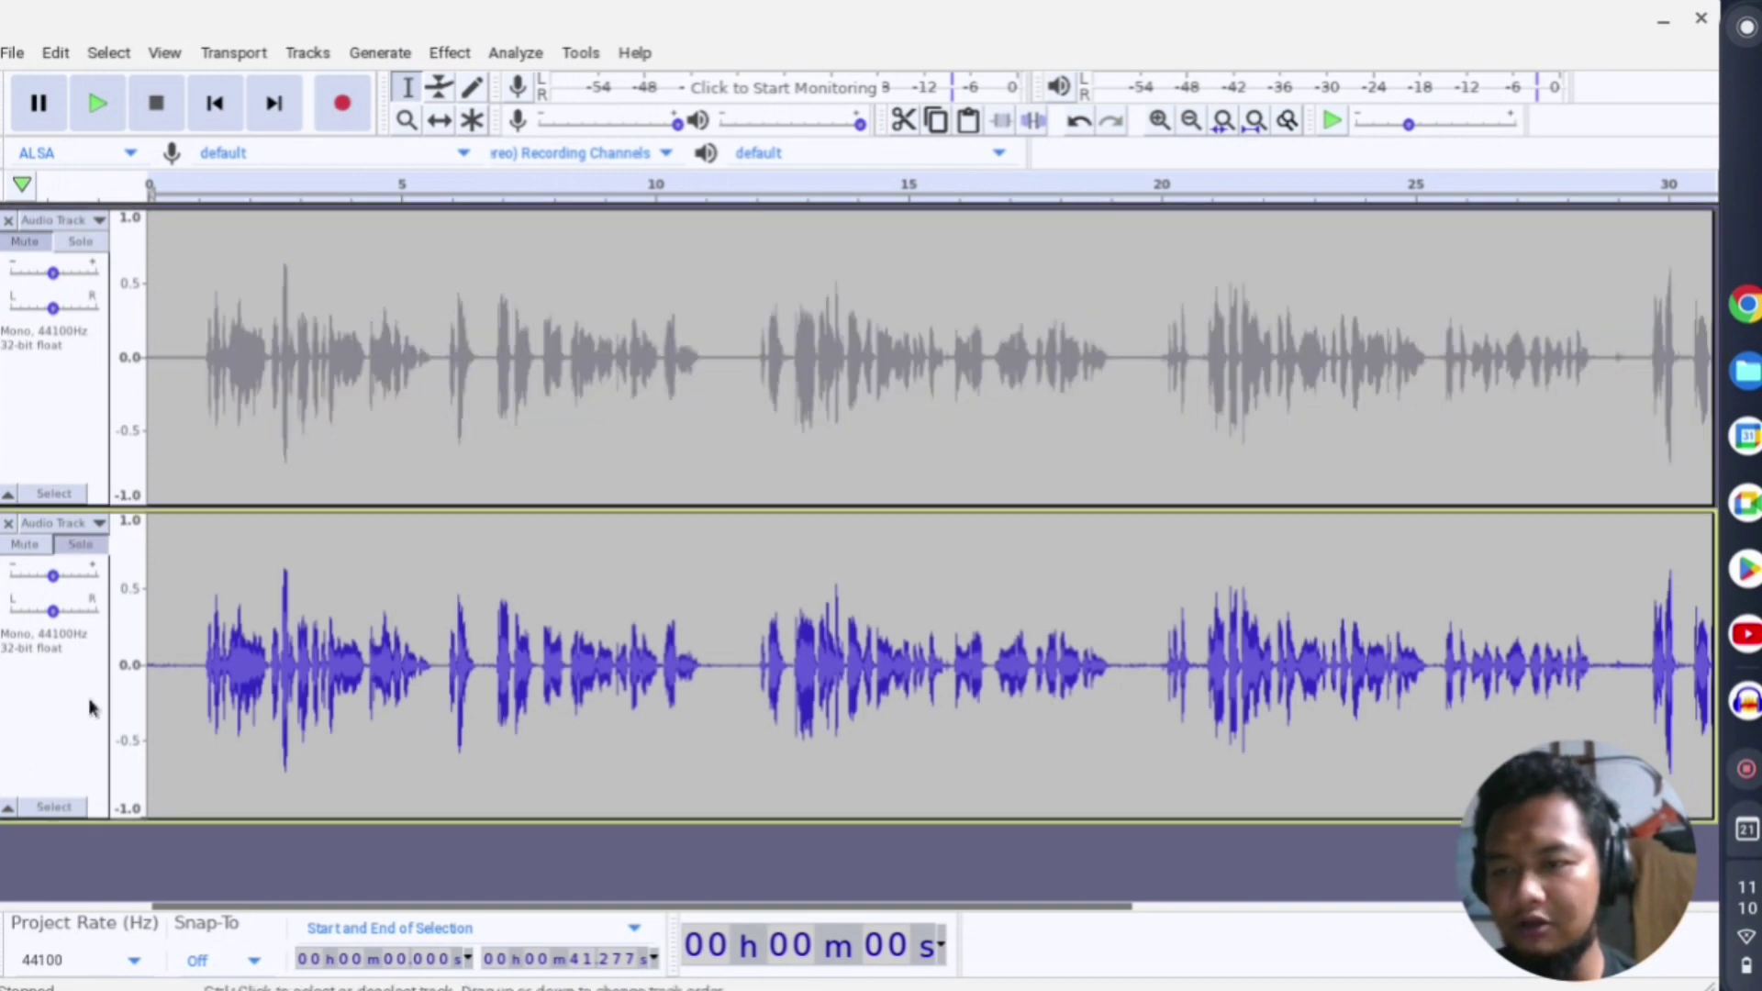
click(85, 708)
key(space)
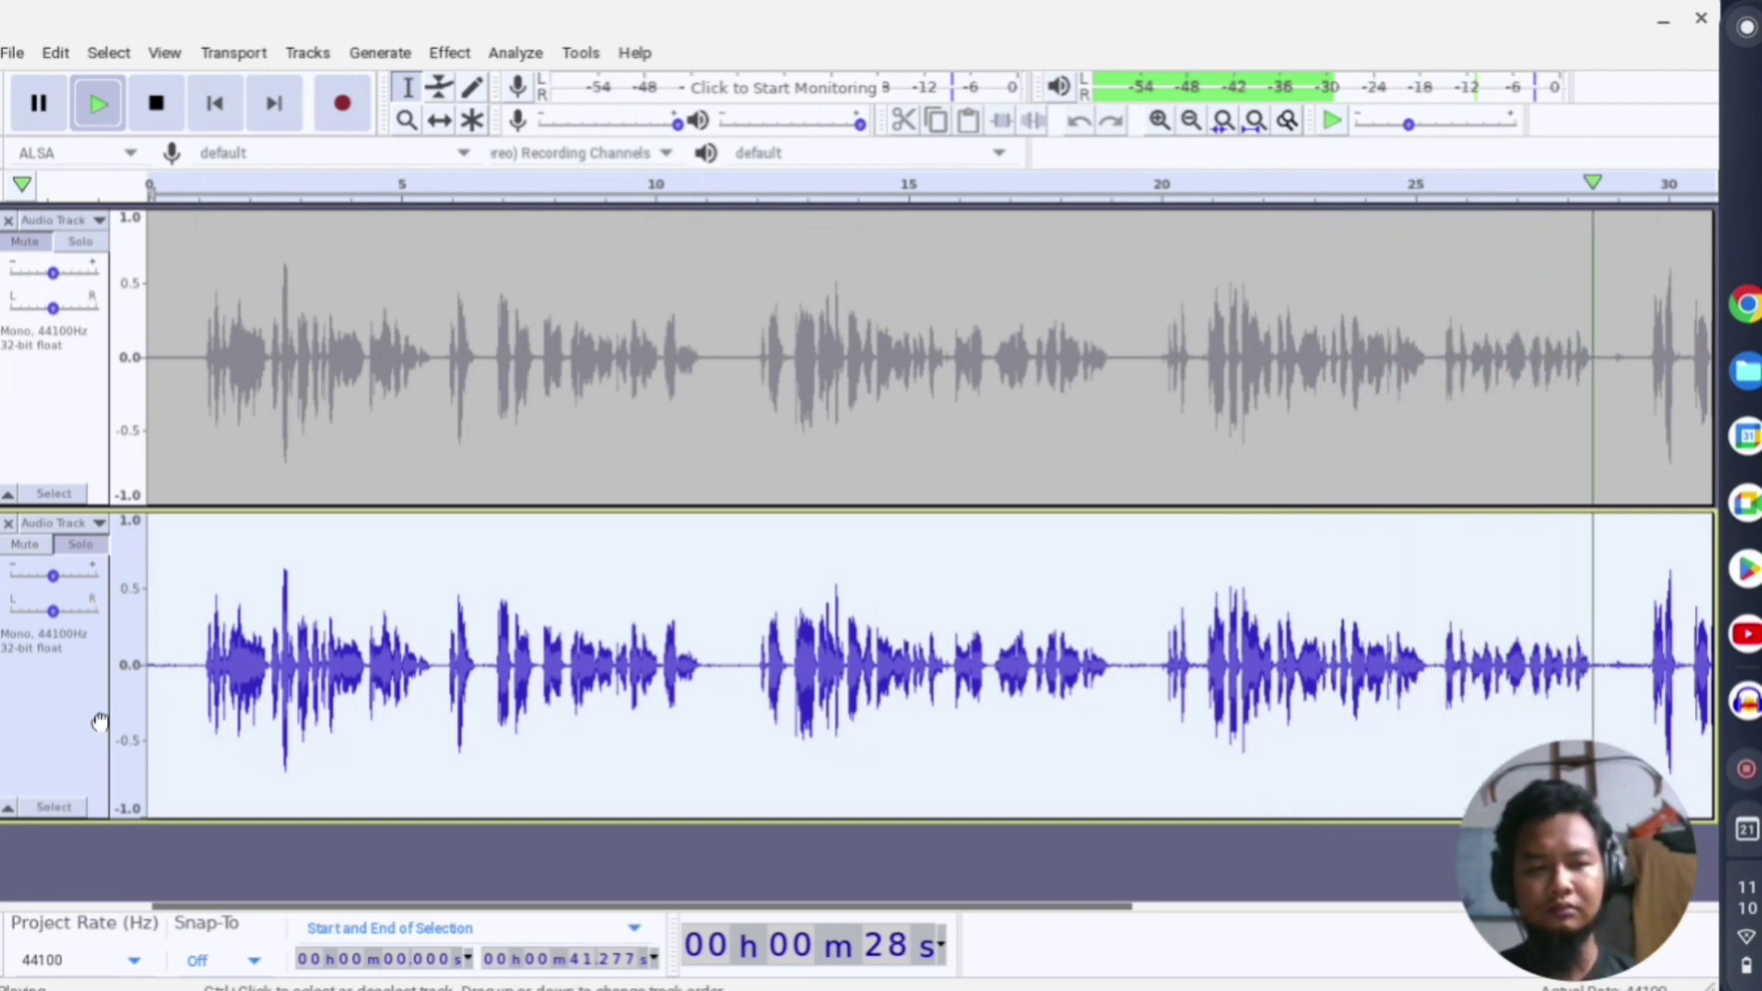
key(space)
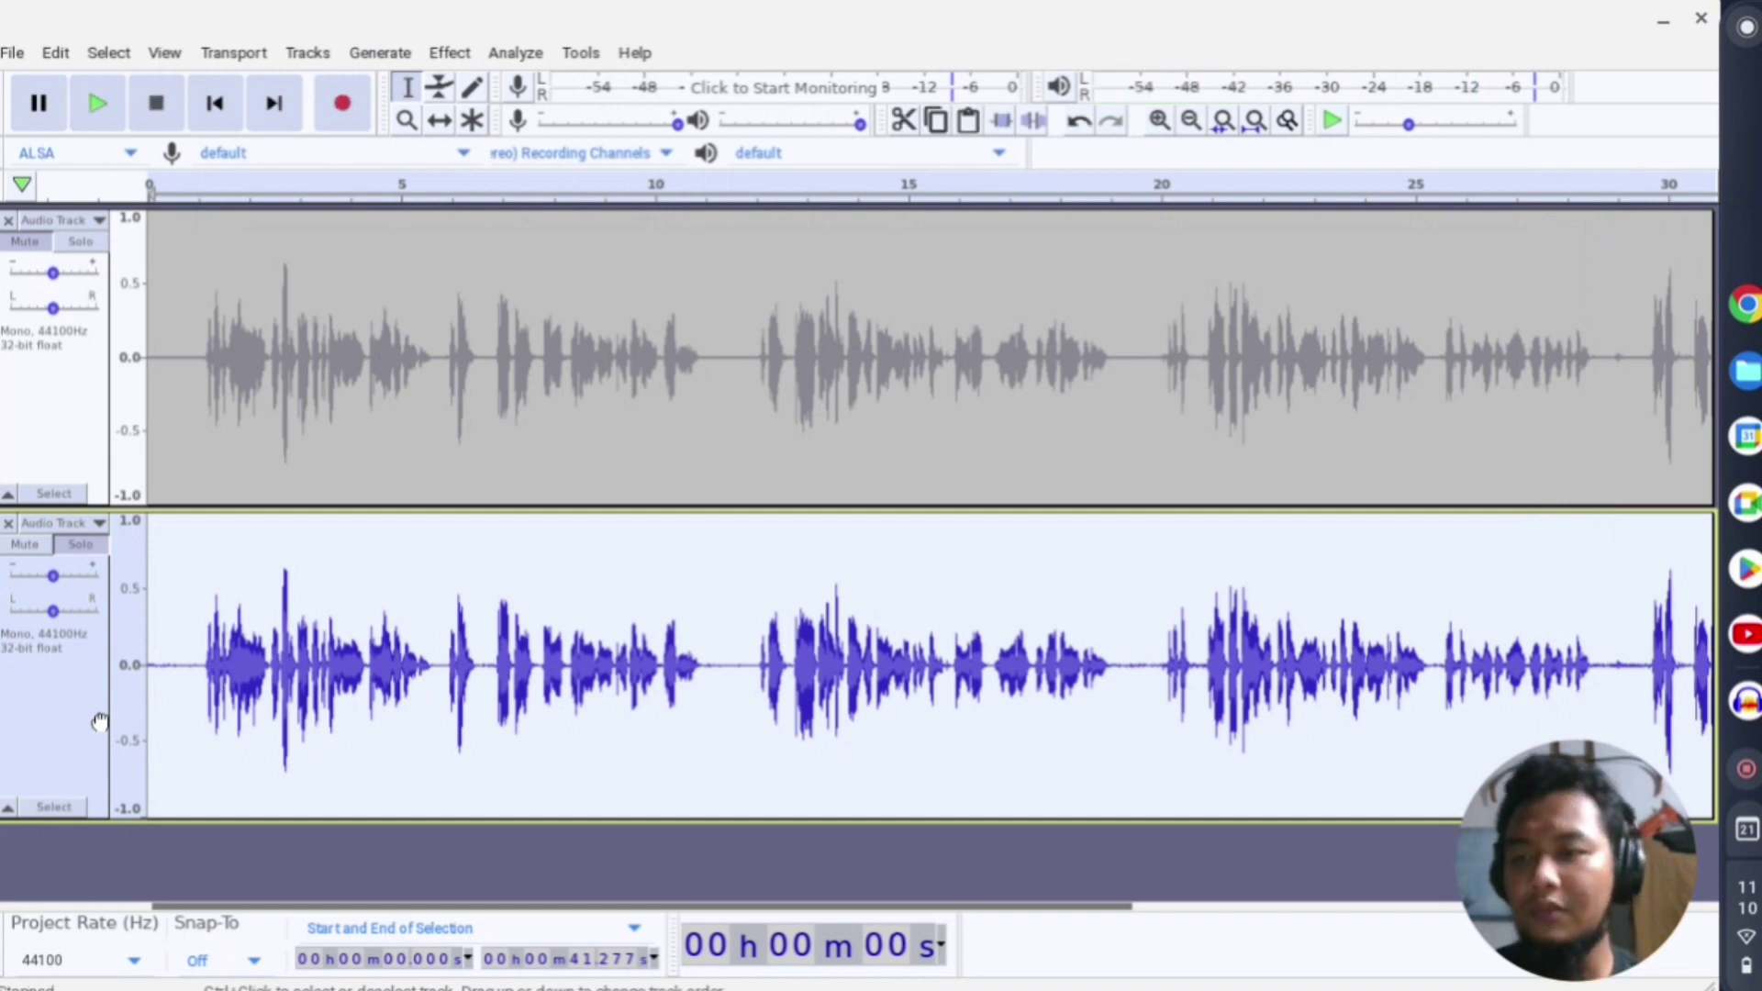
click(72, 545)
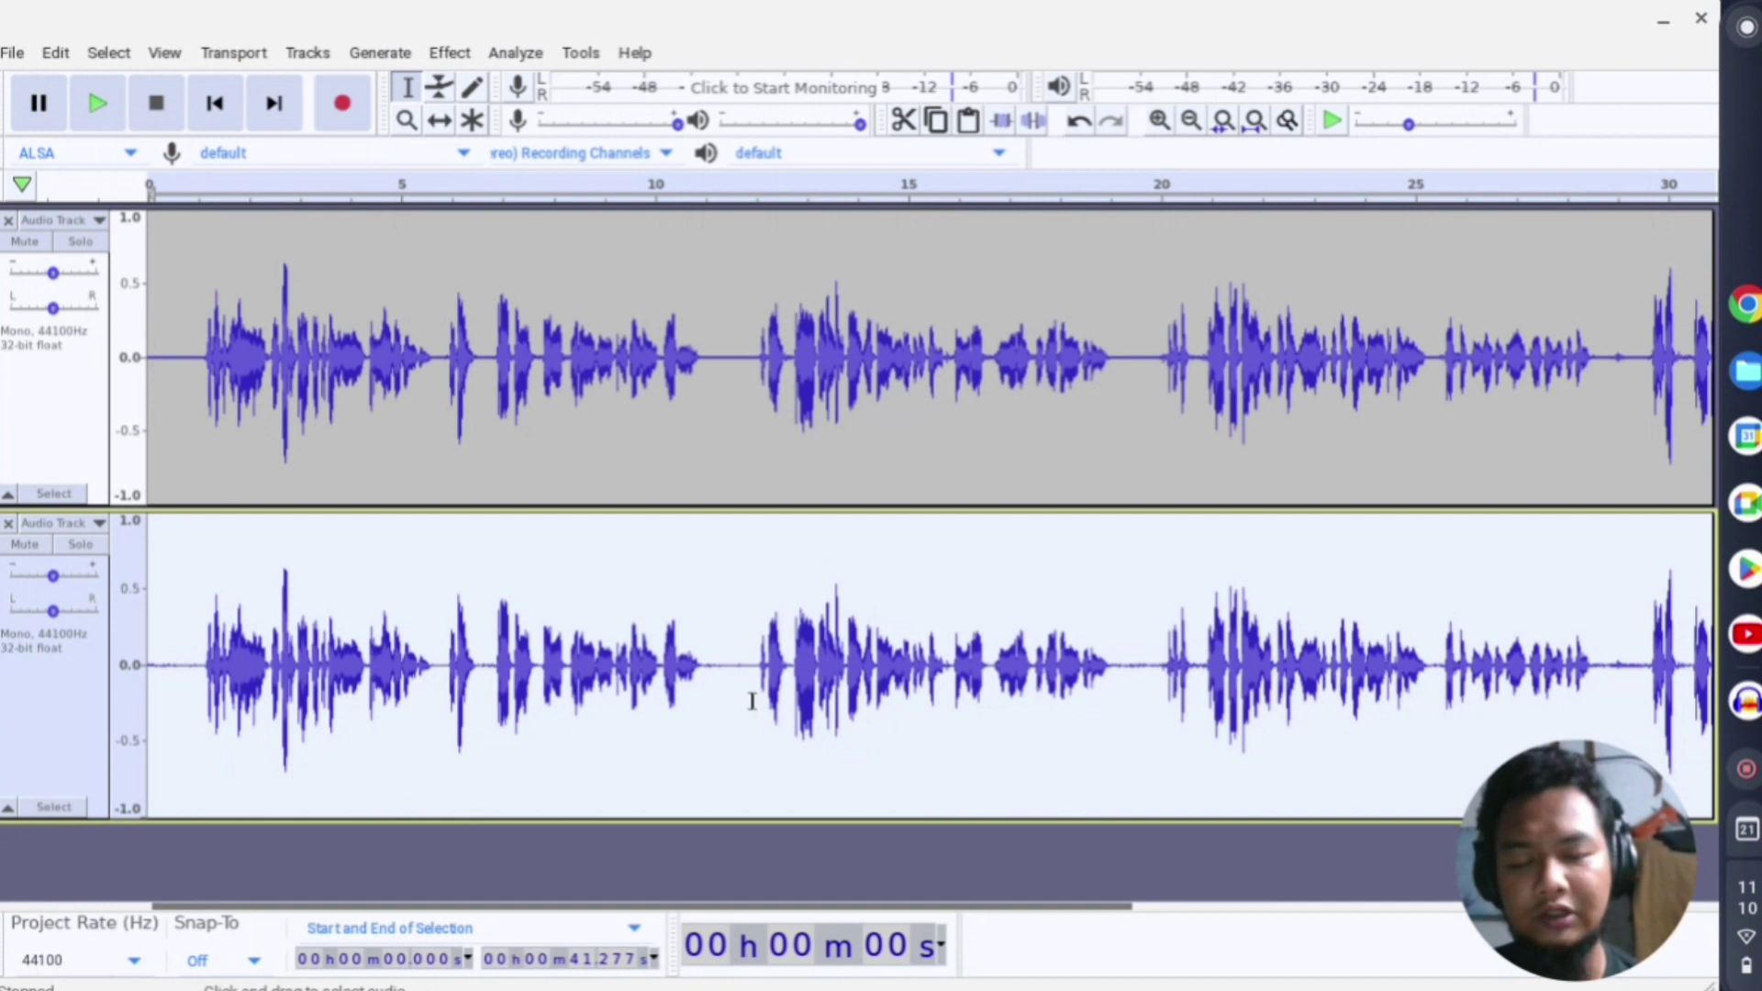